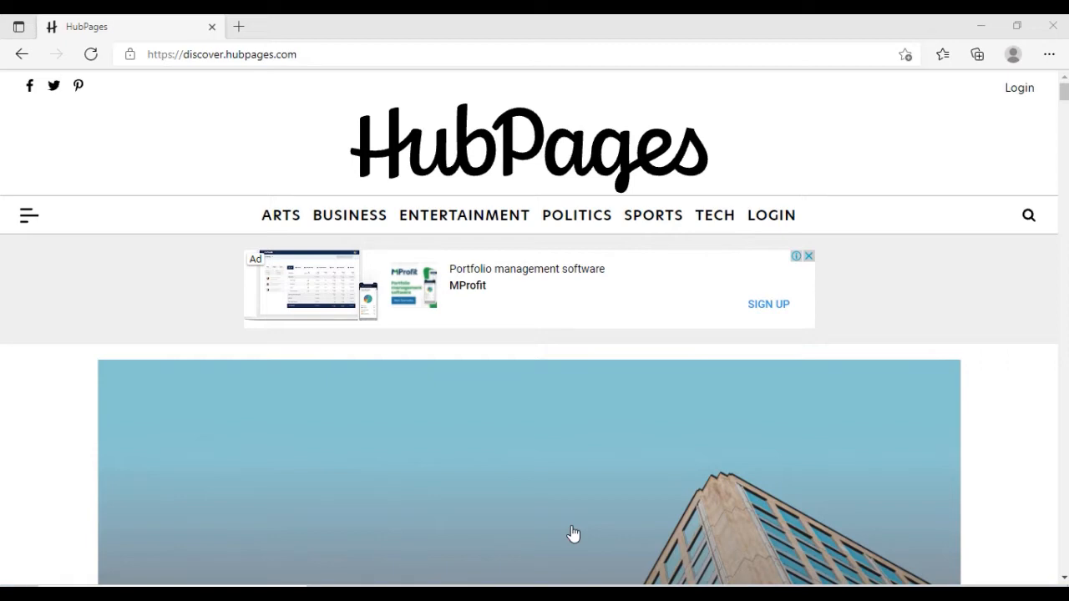
- Look over the HubPages home page and its TatRing and PetHelpful article sections
{"action": "scroll", "coordinate": [573, 533], "scroll_direction": "down", "scroll_amount": 10}
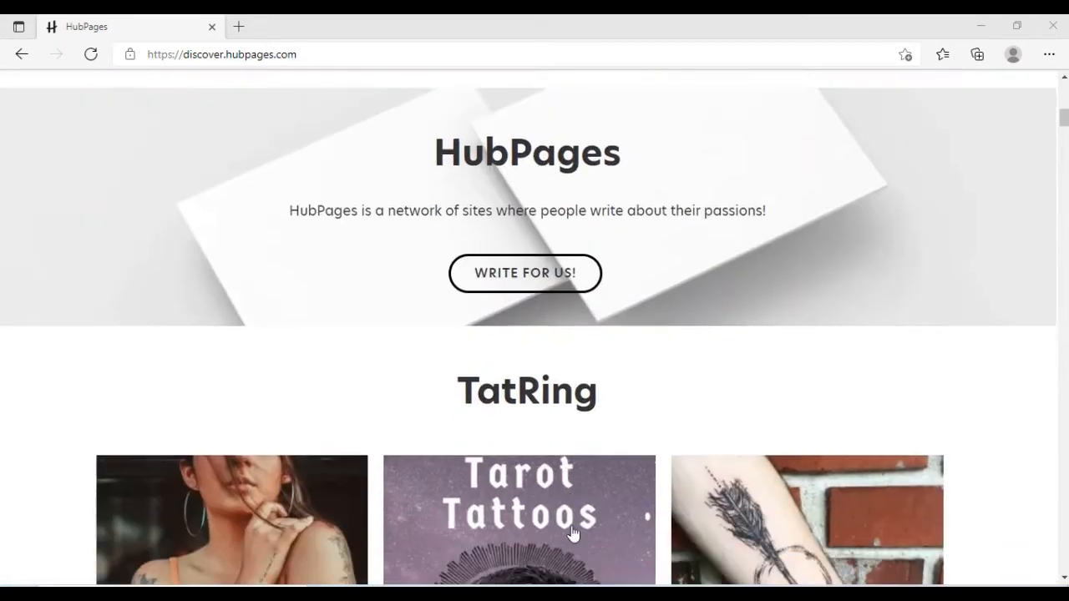
{"action": "scroll", "coordinate": [529, 306], "scroll_direction": "down", "scroll_amount": 5}
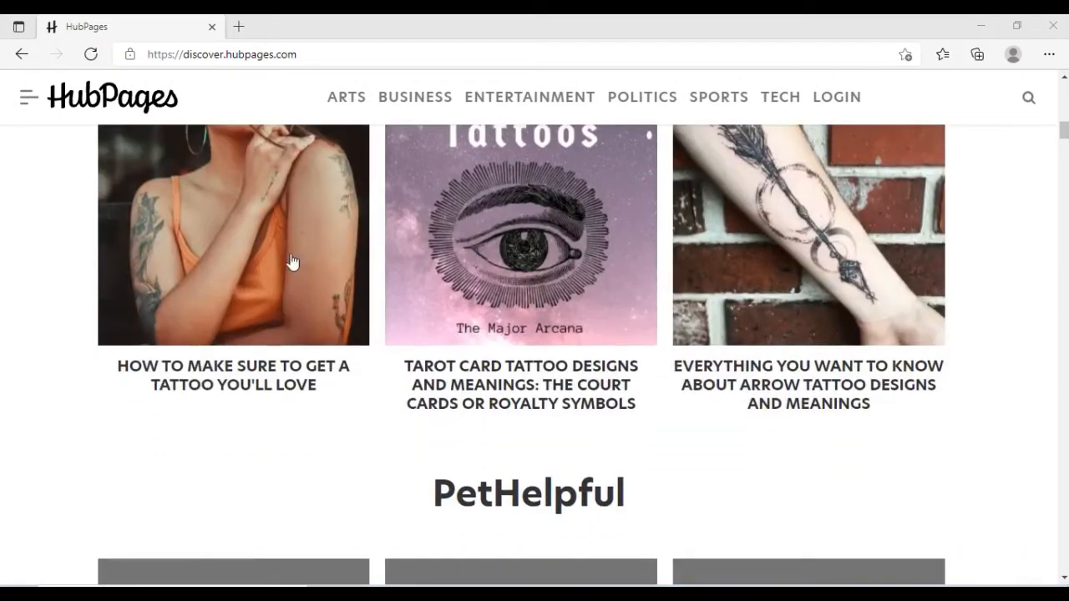
{"action": "scroll", "coordinate": [292, 262], "scroll_direction": "up", "scroll_amount": 2}
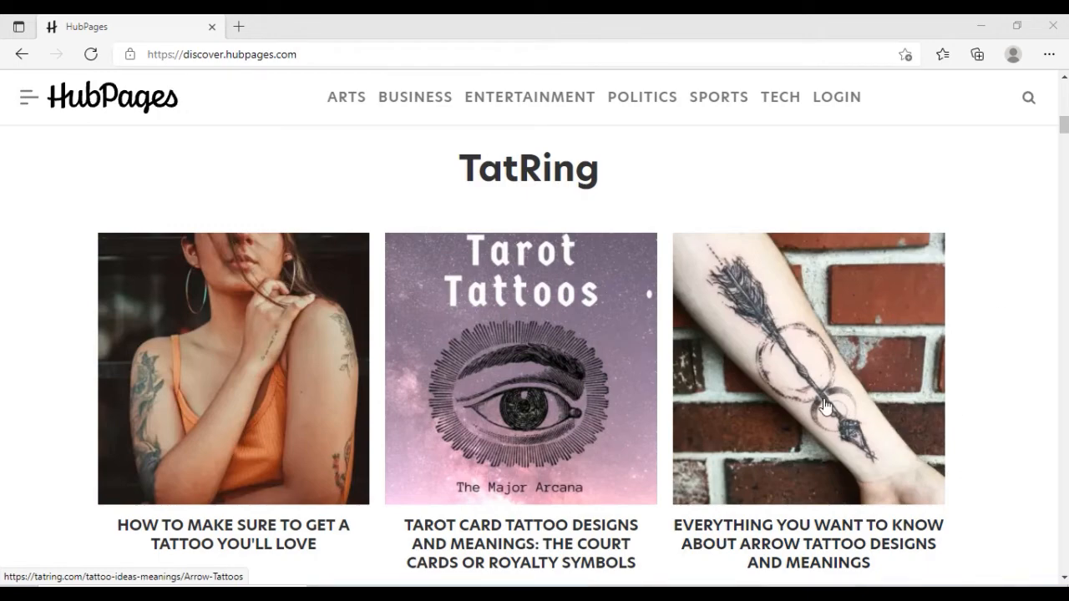
{"action": "scroll", "coordinate": [842, 412], "scroll_direction": "down", "scroll_amount": 3}
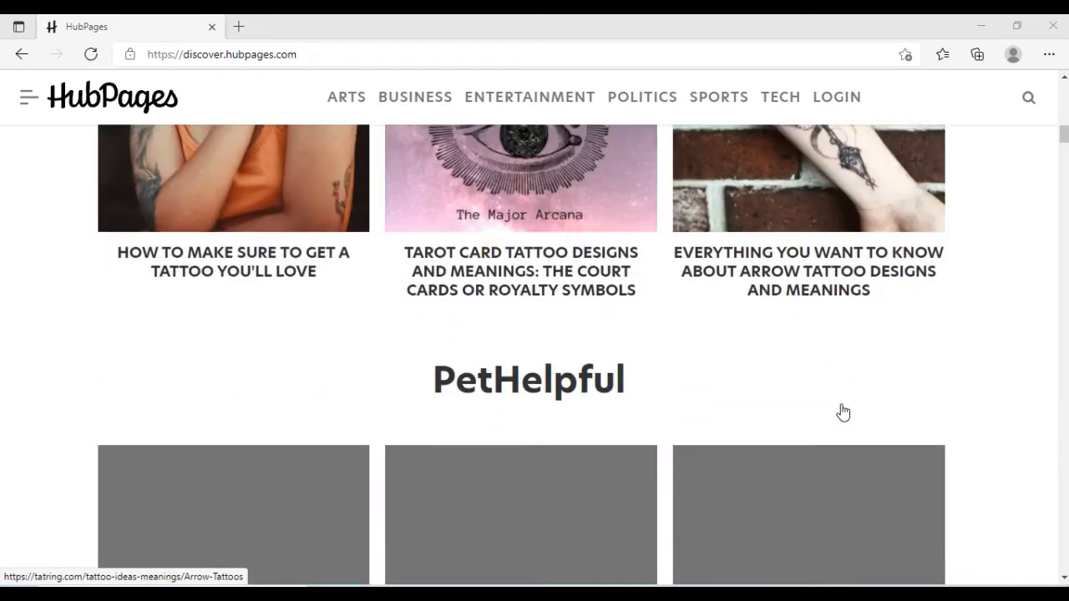
{"action": "scroll", "coordinate": [880, 437], "scroll_direction": "up", "scroll_amount": 1}
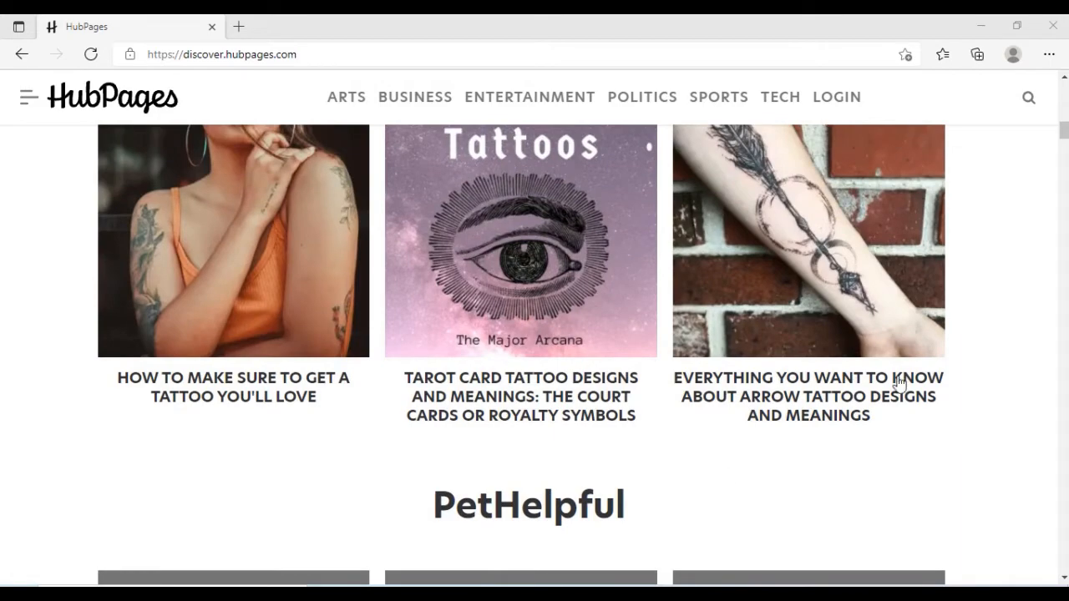
{"action": "scroll", "coordinate": [898, 382], "scroll_direction": "up", "scroll_amount": 2}
{"action": "scroll", "coordinate": [789, 501], "scroll_direction": "down", "scroll_amount": 2}
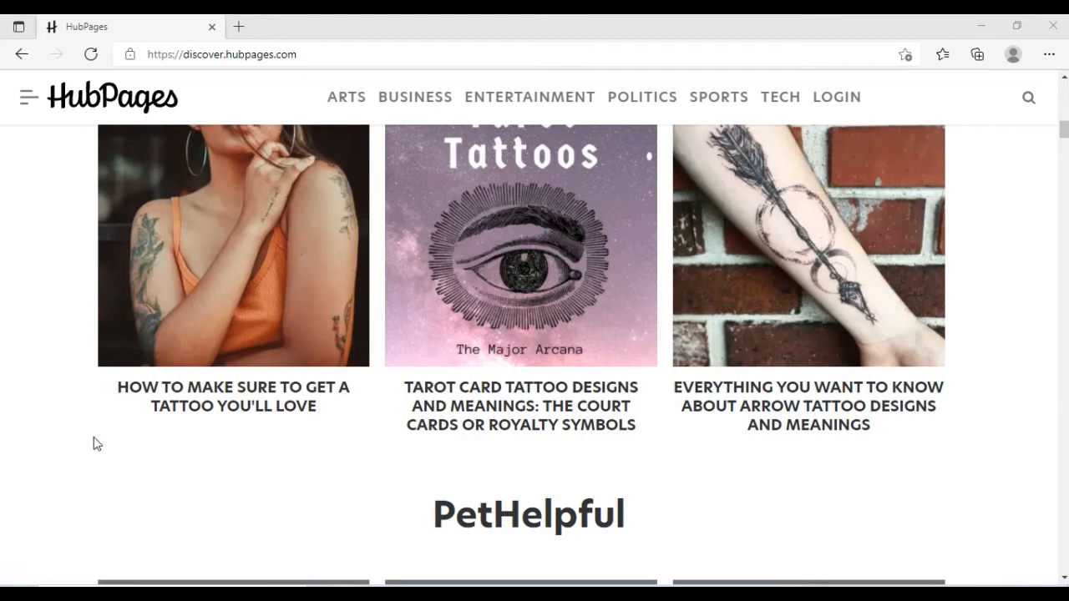
{"action": "scroll", "coordinate": [535, 288], "scroll_direction": "down", "scroll_amount": 3}
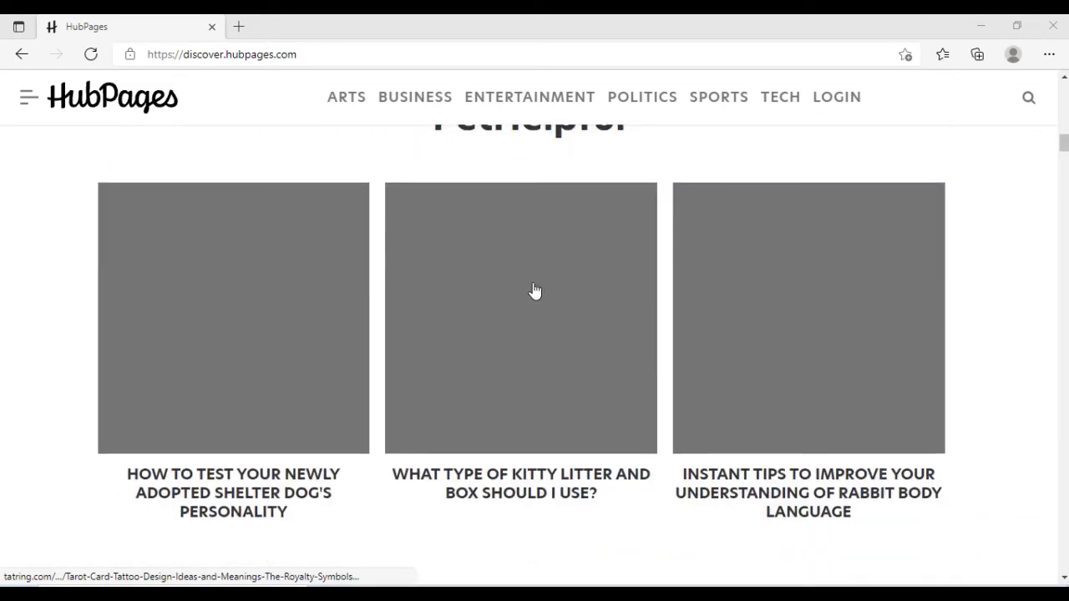
{"action": "scroll", "coordinate": [653, 522], "scroll_direction": "down", "scroll_amount": 2}
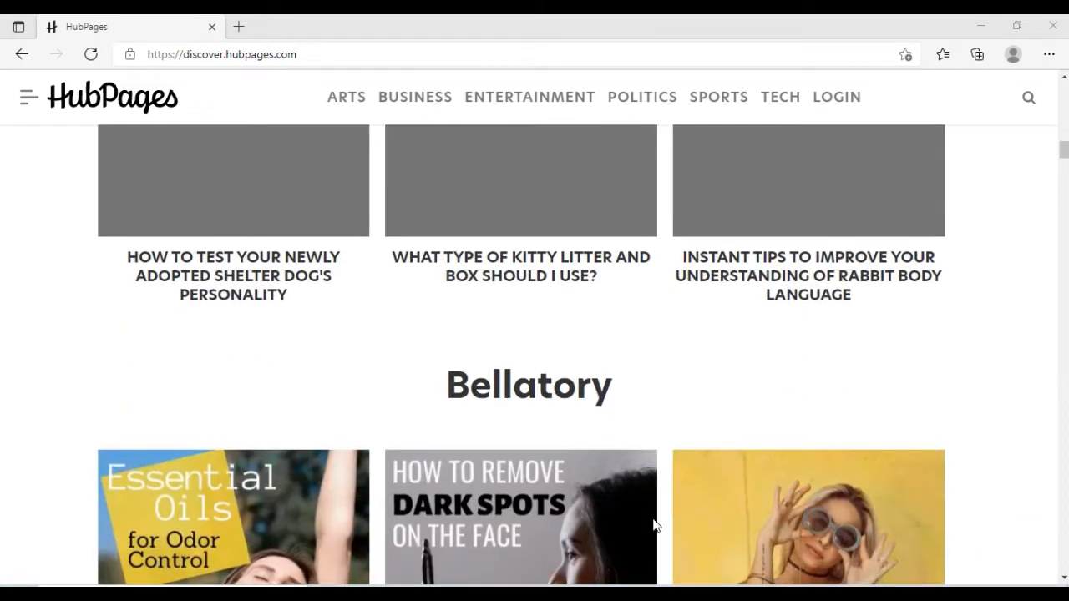
- Browse the article listings in the Bellatory, FeltMagnet, Delishably and AxleAddict sections, then return to the start of the home page
{"action": "scroll", "coordinate": [653, 523], "scroll_direction": "down", "scroll_amount": 2}
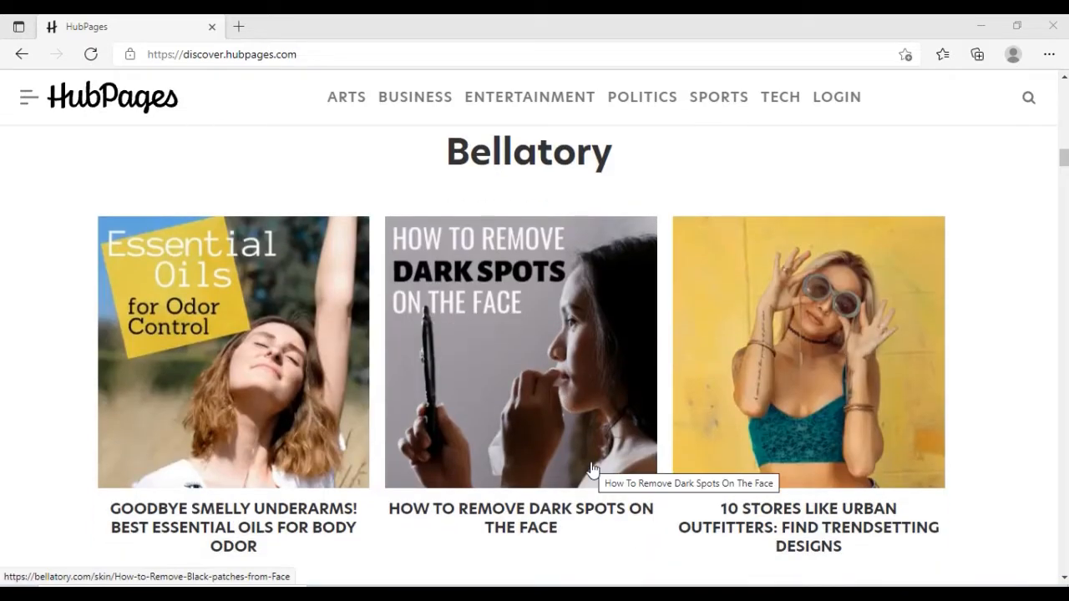
{"action": "scroll", "coordinate": [593, 467], "scroll_direction": "down", "scroll_amount": 2}
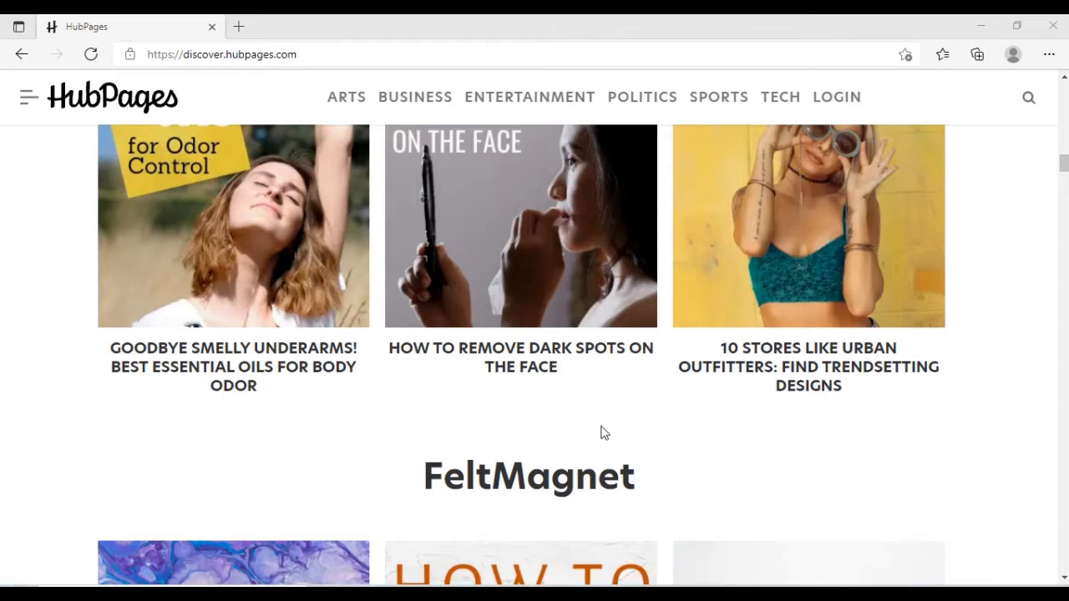
{"action": "scroll", "coordinate": [604, 432], "scroll_direction": "down", "scroll_amount": 2}
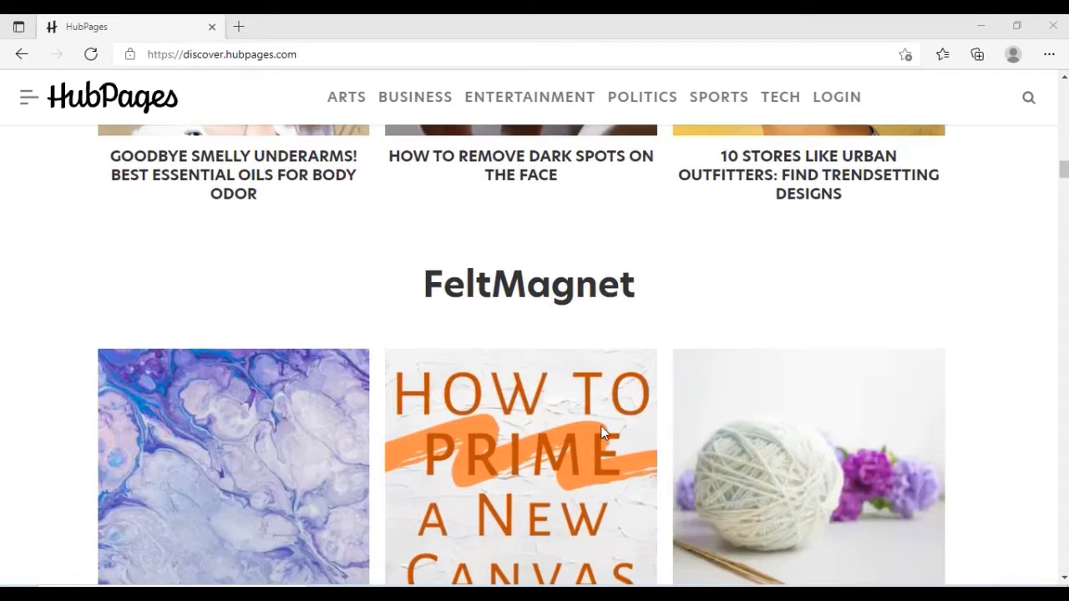
{"action": "scroll", "coordinate": [564, 454], "scroll_direction": "down", "scroll_amount": 3}
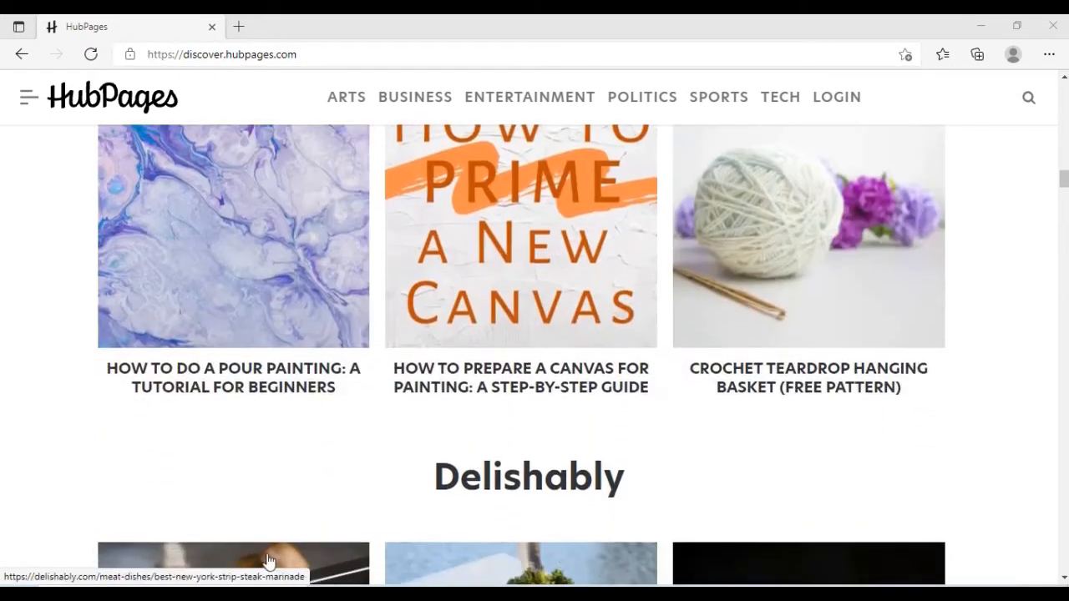
{"action": "scroll", "coordinate": [401, 476], "scroll_direction": "down", "scroll_amount": 1}
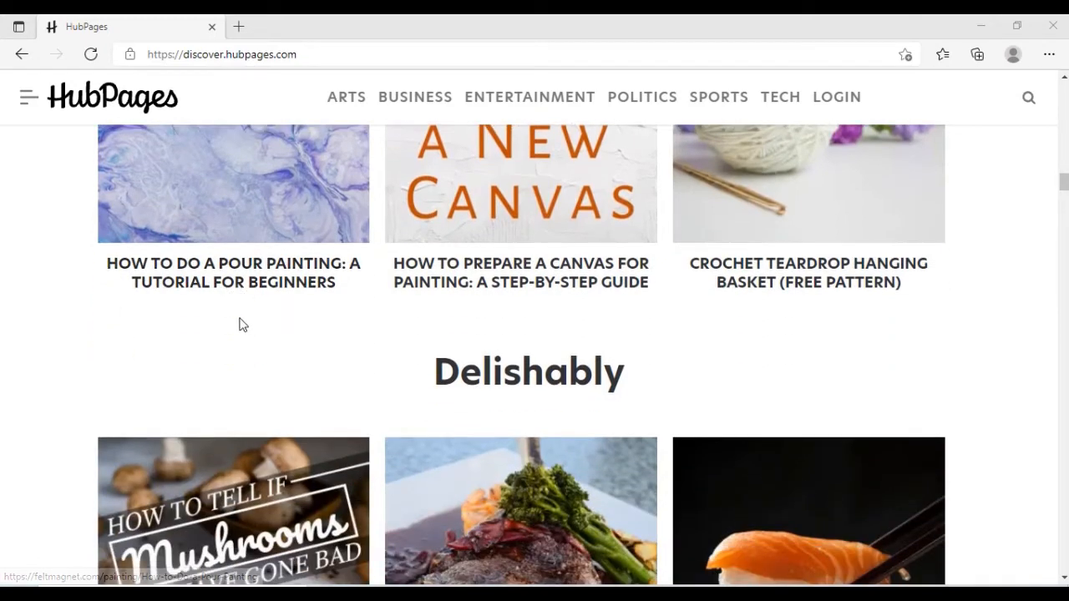
{"action": "scroll", "coordinate": [303, 326], "scroll_direction": "up", "scroll_amount": 2}
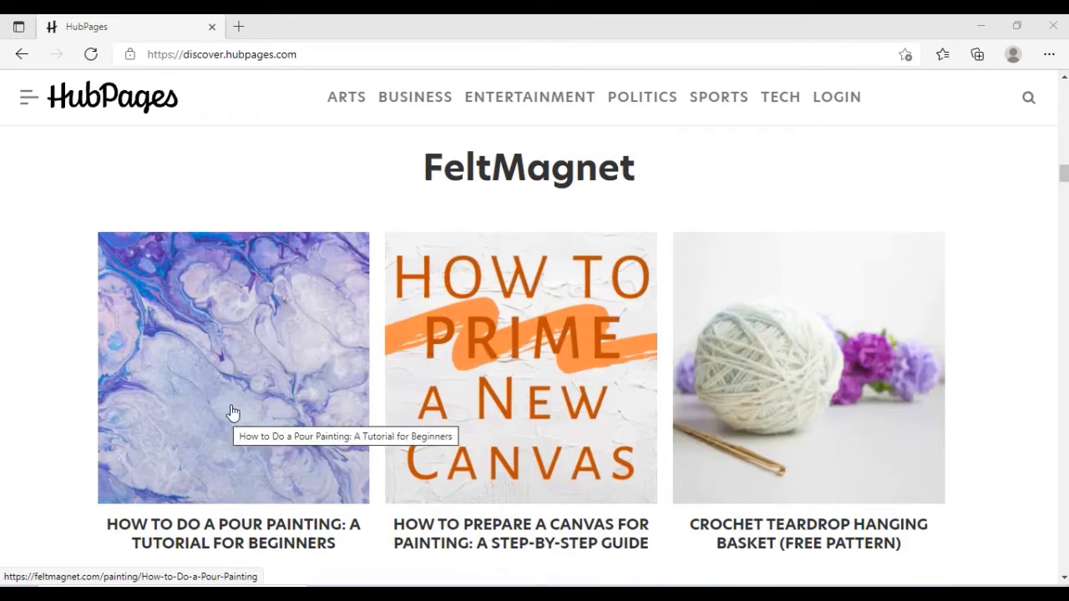
{"action": "scroll", "coordinate": [280, 427], "scroll_direction": "down", "scroll_amount": 4}
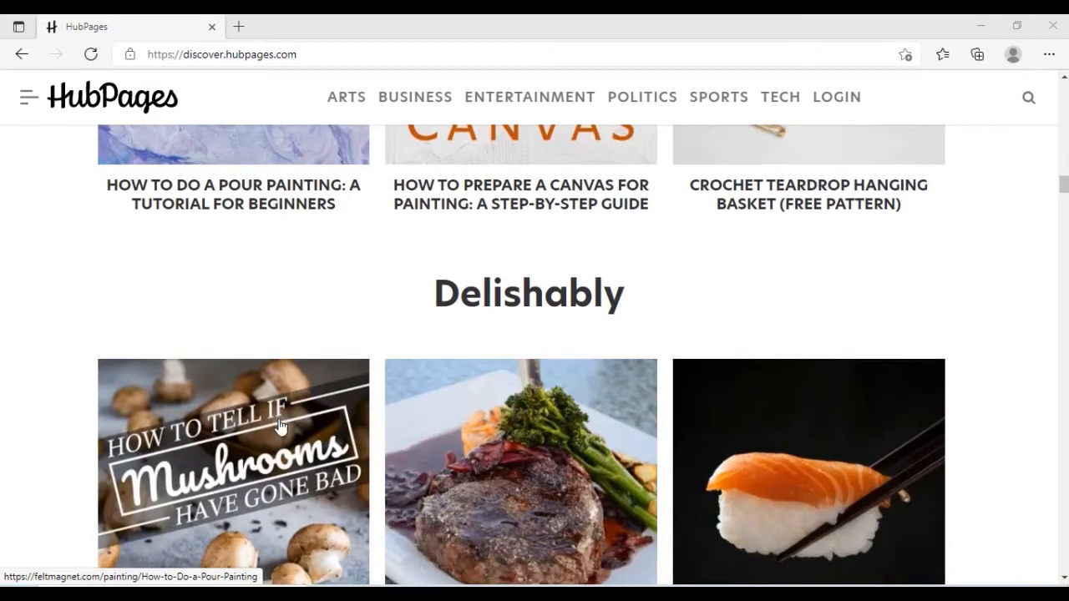
{"action": "scroll", "coordinate": [281, 428], "scroll_direction": "down", "scroll_amount": 2}
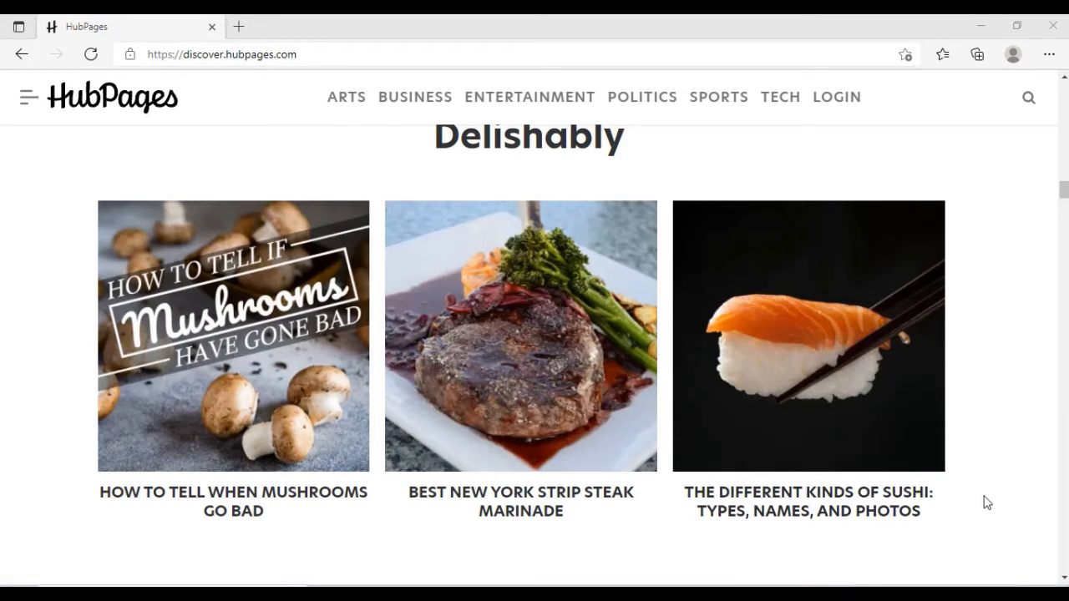
{"action": "scroll", "coordinate": [987, 502], "scroll_direction": "down", "scroll_amount": 2}
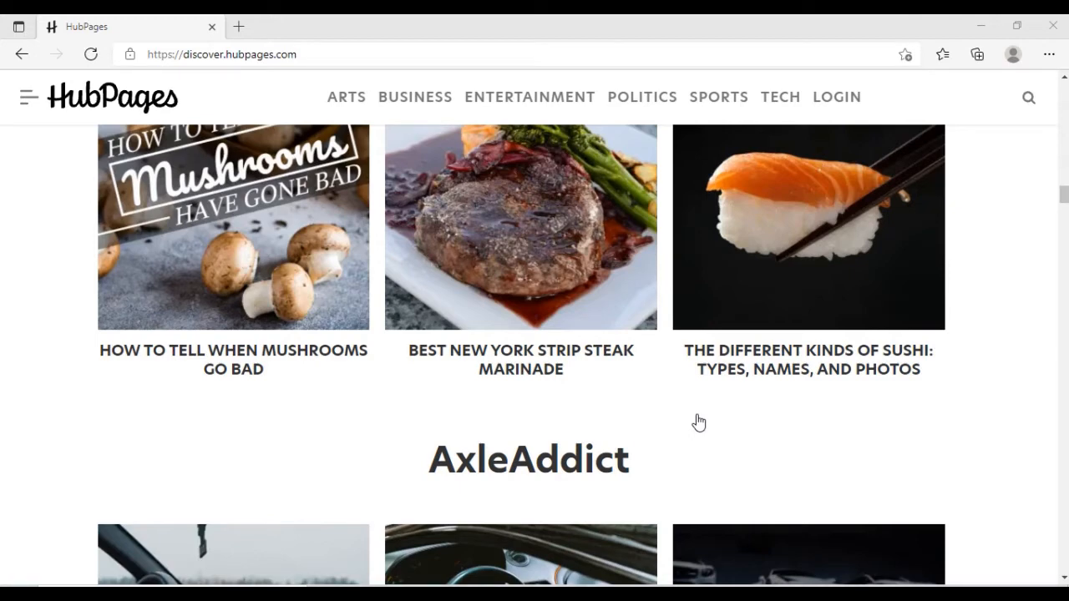
{"action": "scroll", "coordinate": [509, 399], "scroll_direction": "down", "scroll_amount": 6}
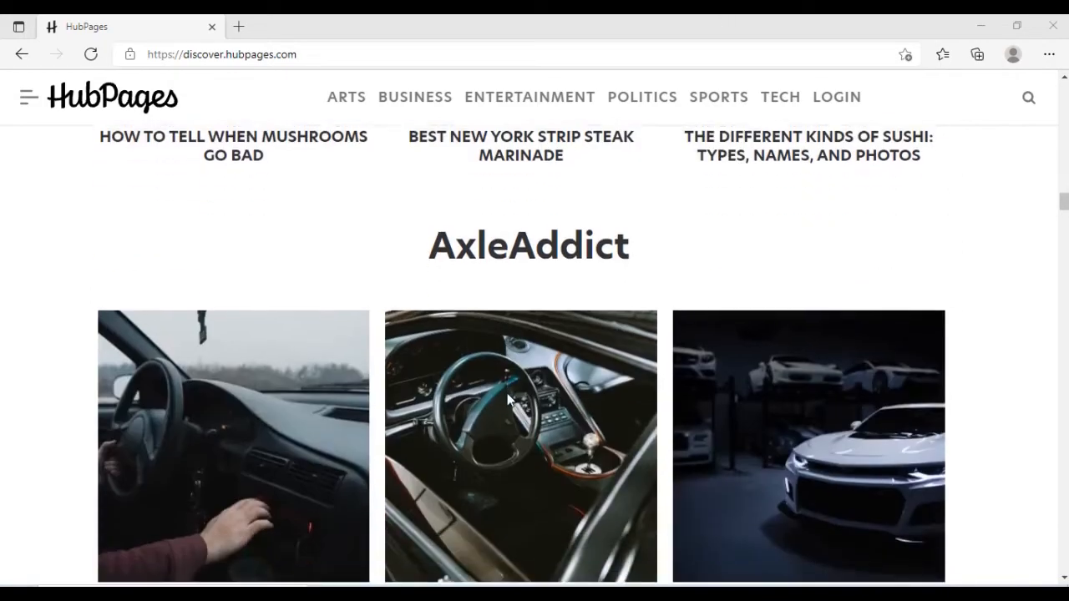
{"action": "scroll", "coordinate": [509, 399], "scroll_direction": "up", "scroll_amount": 20}
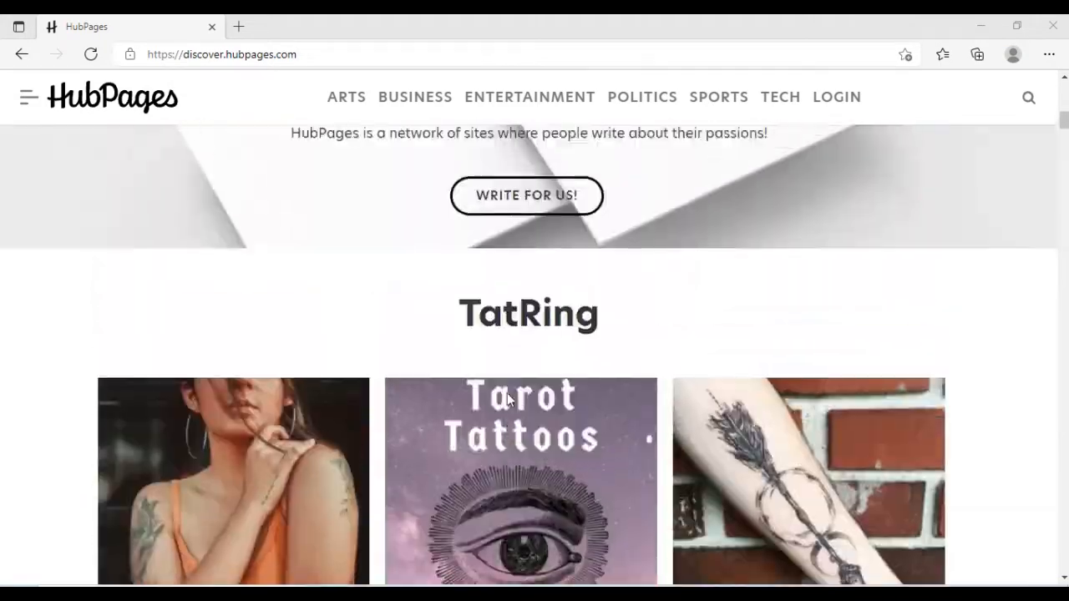
{"action": "scroll", "coordinate": [508, 399], "scroll_direction": "up", "scroll_amount": 15}
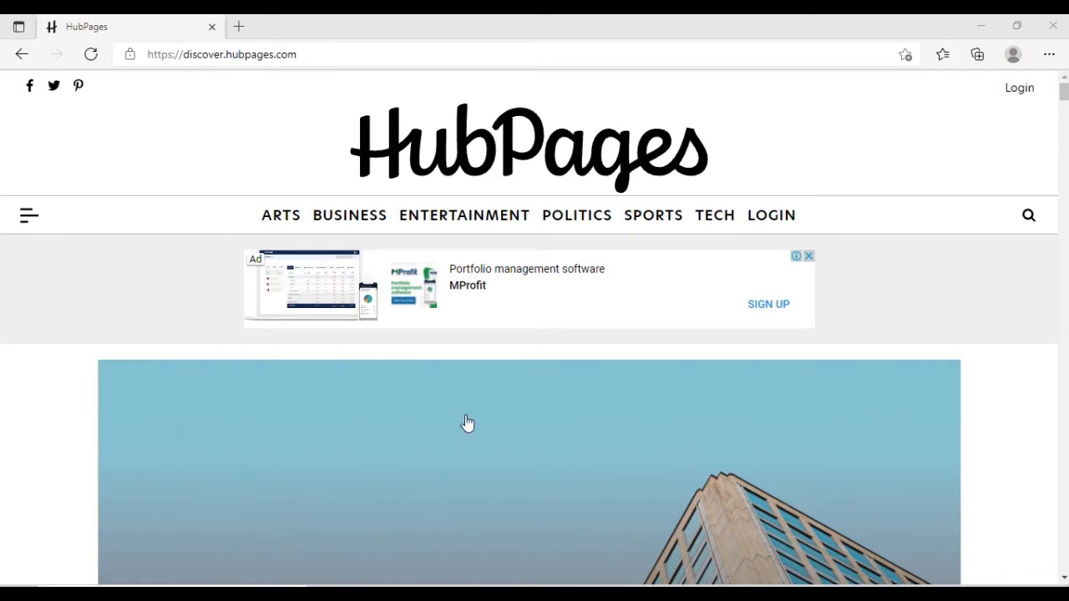
- Open the article "The Different Kinds of Sushi: Types, Names, and Photos" from the Delishably section
{"action": "scroll", "coordinate": [467, 424], "scroll_direction": "down", "scroll_amount": 5}
{"action": "scroll", "coordinate": [466, 422], "scroll_direction": "down", "scroll_amount": 5}
{"action": "scroll", "coordinate": [465, 422], "scroll_direction": "up", "scroll_amount": 1}
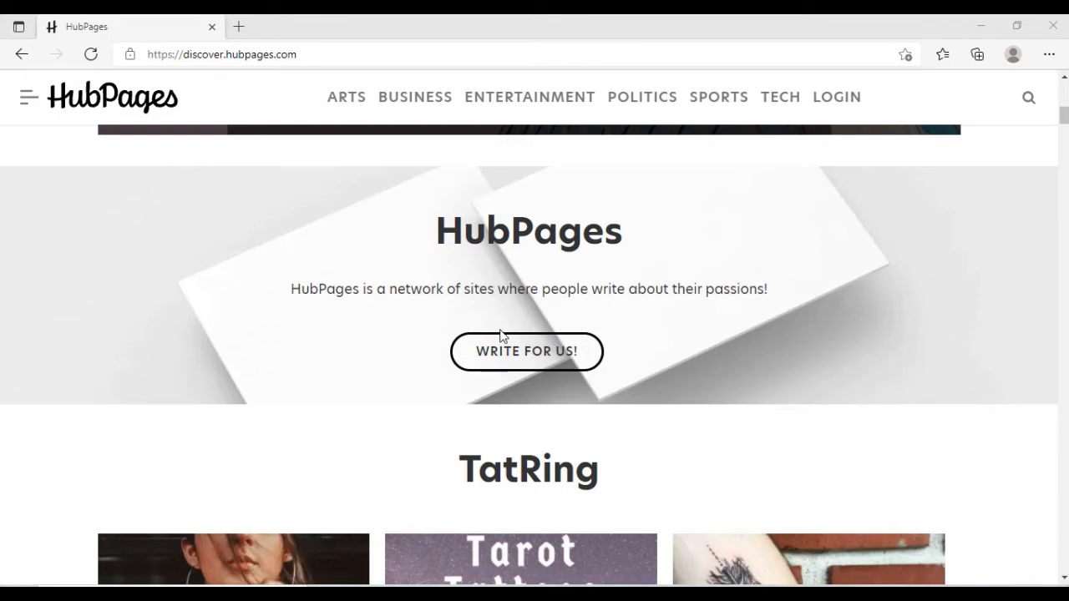
{"action": "scroll", "coordinate": [481, 273], "scroll_direction": "down", "scroll_amount": 4}
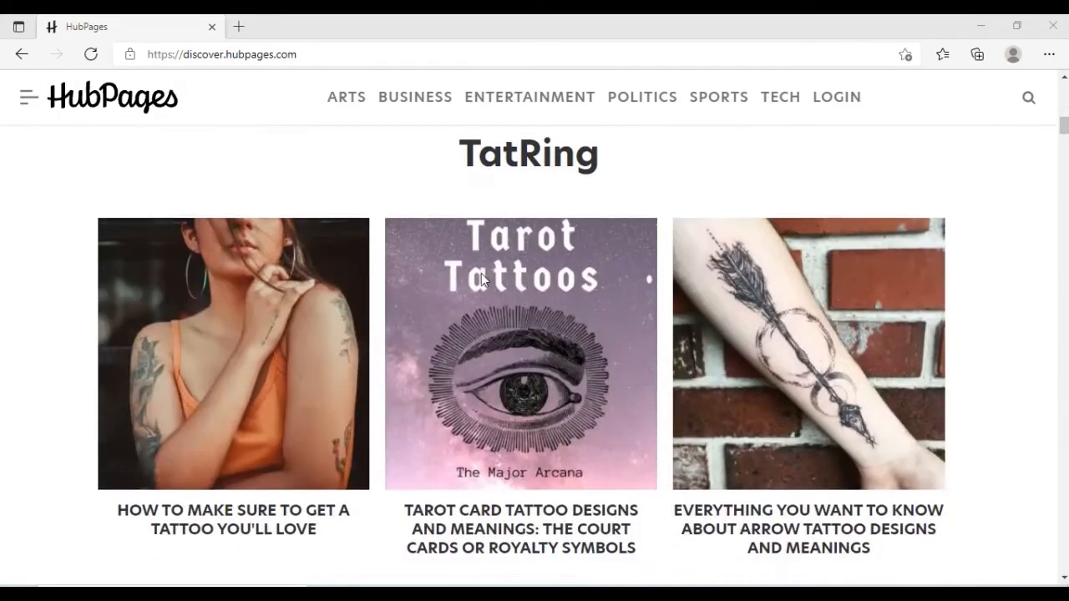
{"action": "scroll", "coordinate": [485, 309], "scroll_direction": "down", "scroll_amount": 10}
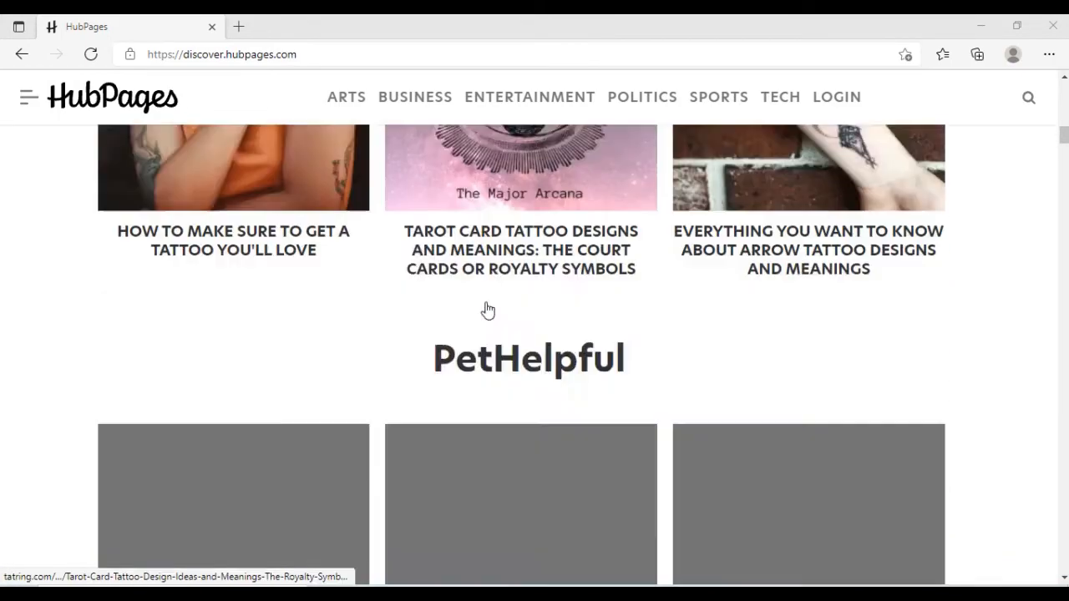
{"action": "scroll", "coordinate": [488, 309], "scroll_direction": "down", "scroll_amount": 7}
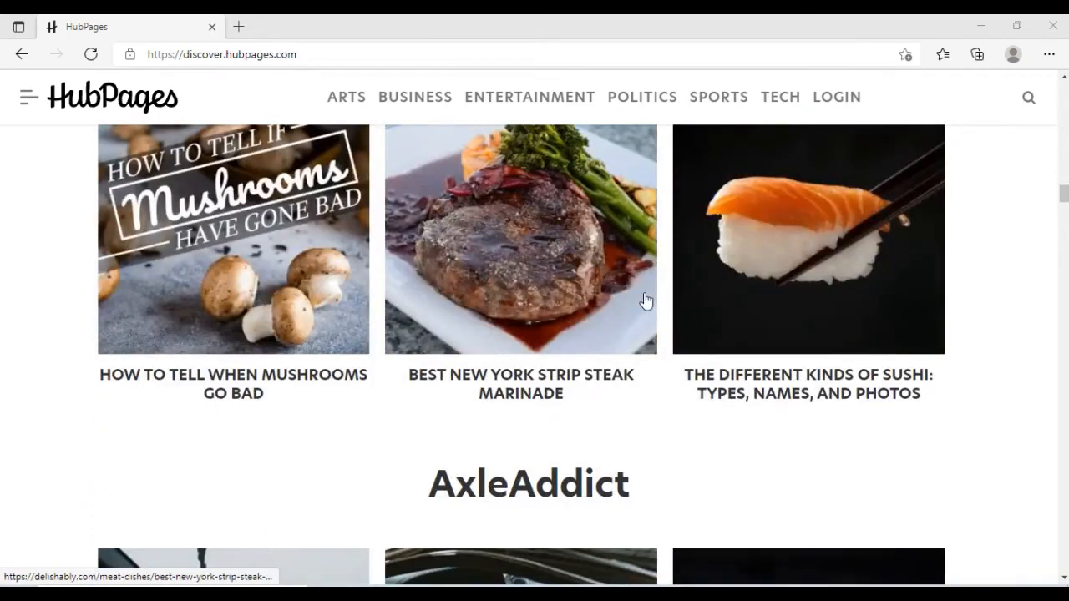
{"action": "left_click", "coordinate": [751, 257]}
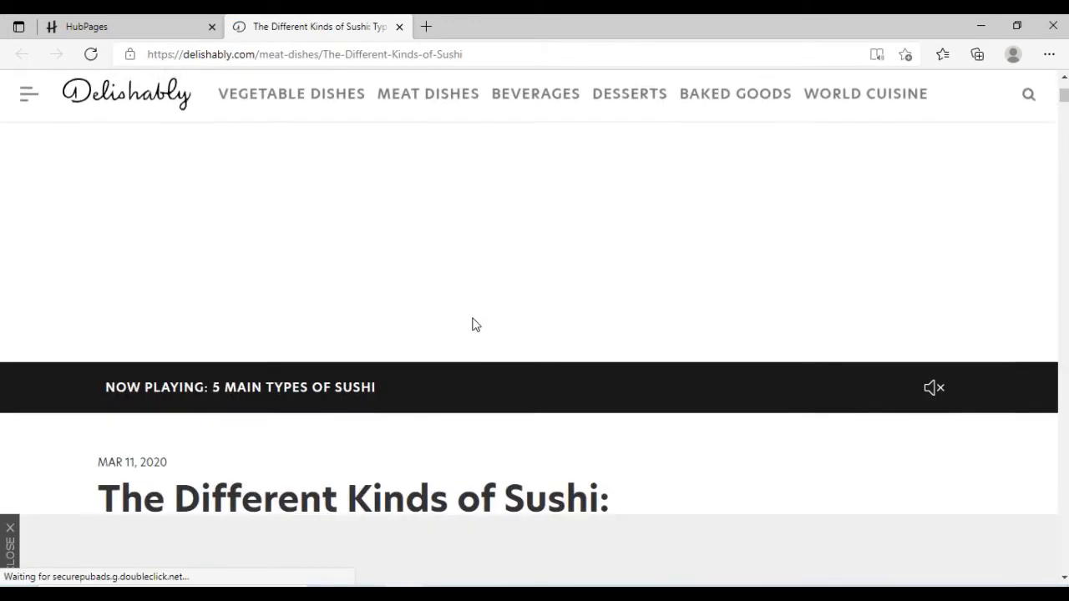
- Examine the sushi article's author byline, introduction, photos, "Did You Know?" note and "5 Main Types of Sushi" table
{"action": "scroll", "coordinate": [472, 325], "scroll_direction": "down", "scroll_amount": 3}
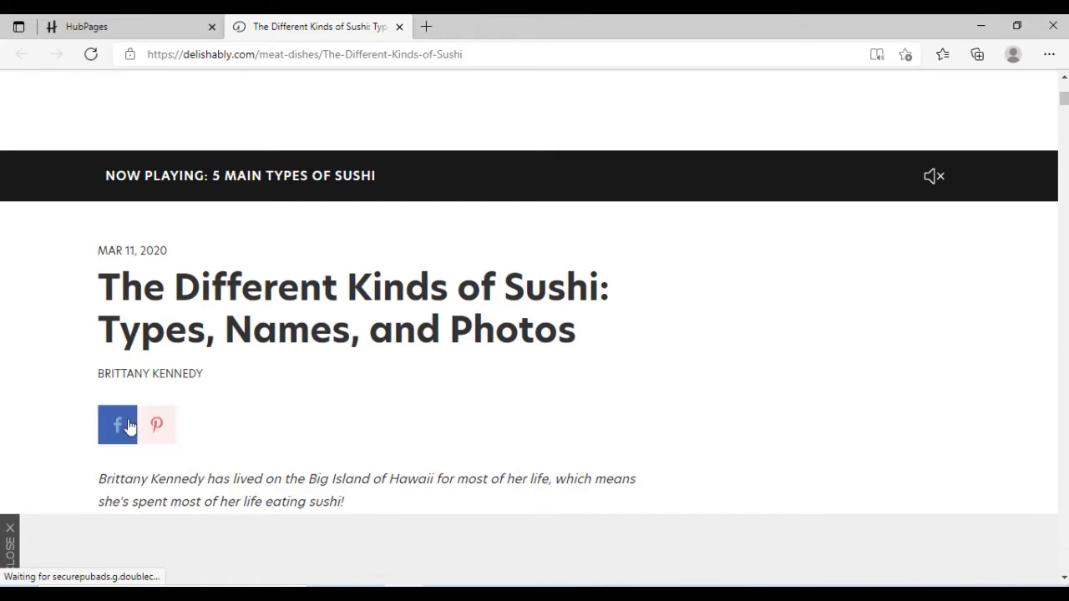
{"action": "left_click_drag", "start_coordinate": [205, 373], "coordinate": [100, 376]}
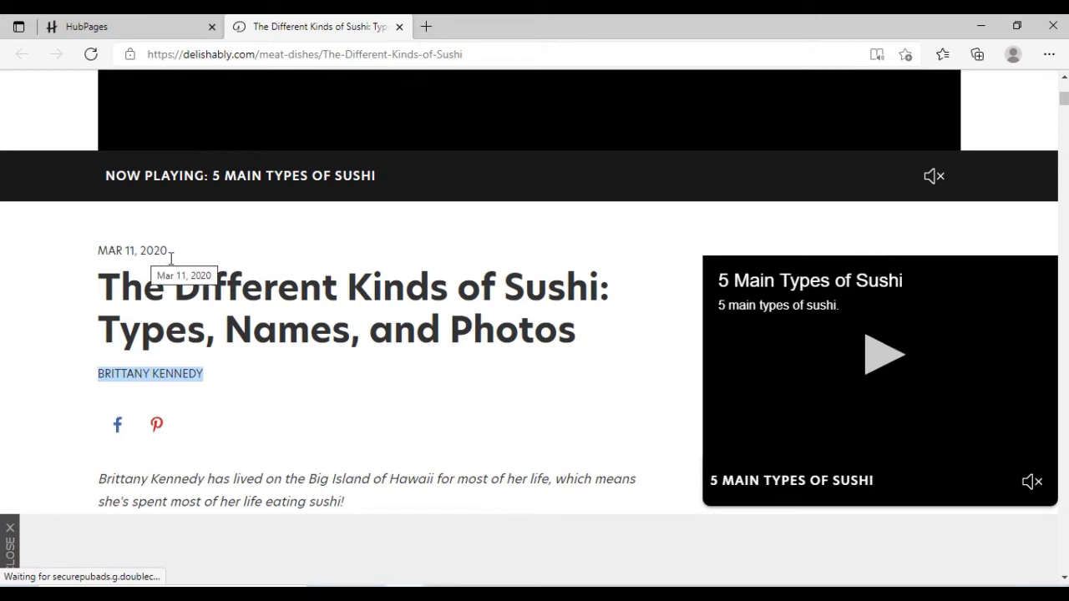
{"action": "left_click", "coordinate": [311, 373]}
{"action": "scroll", "coordinate": [429, 348], "scroll_direction": "down", "scroll_amount": 3}
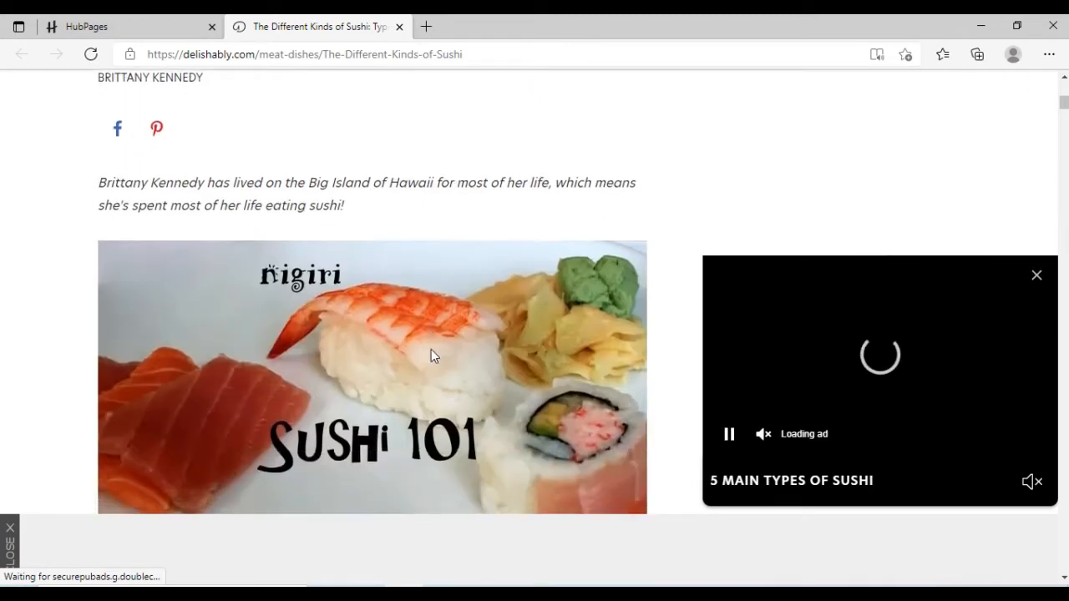
{"action": "scroll", "coordinate": [430, 349], "scroll_direction": "up", "scroll_amount": 2}
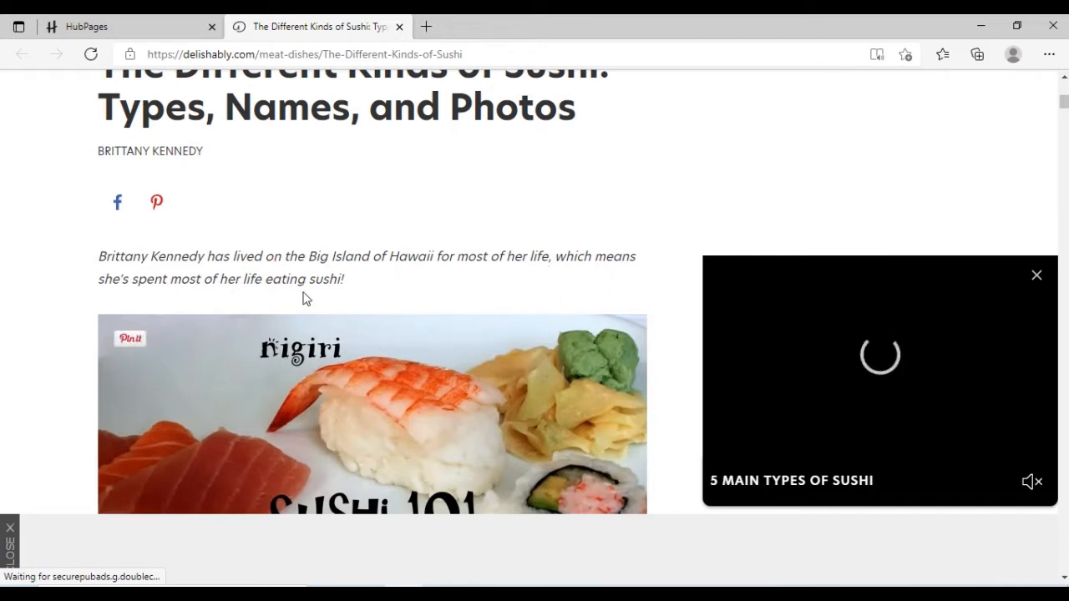
{"action": "scroll", "coordinate": [394, 384], "scroll_direction": "down", "scroll_amount": 1}
{"action": "scroll", "coordinate": [417, 347], "scroll_direction": "down", "scroll_amount": 2}
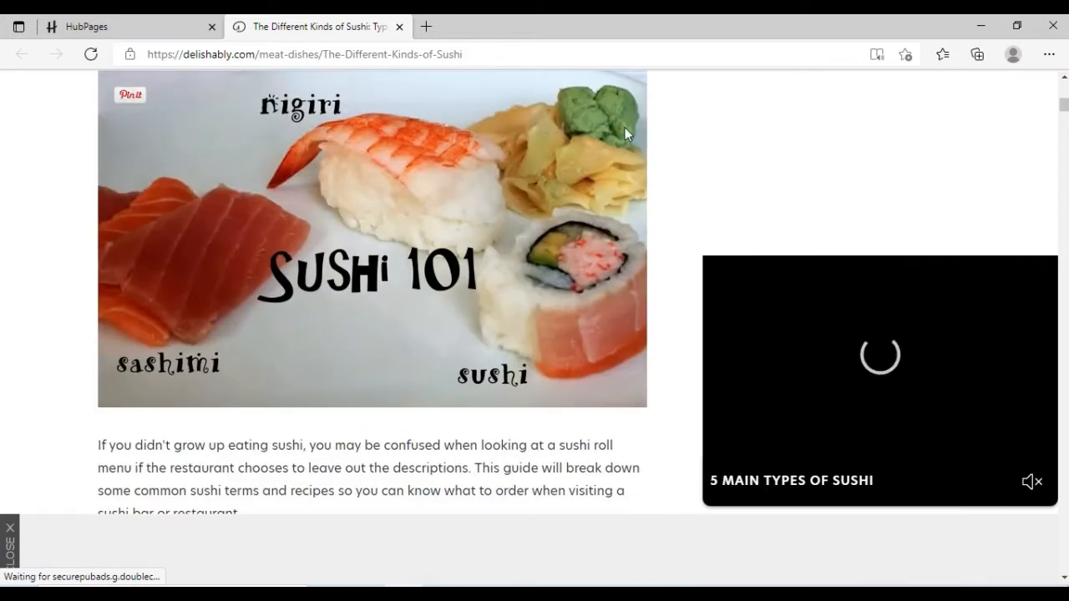
{"action": "scroll", "coordinate": [464, 280], "scroll_direction": "down", "scroll_amount": 5}
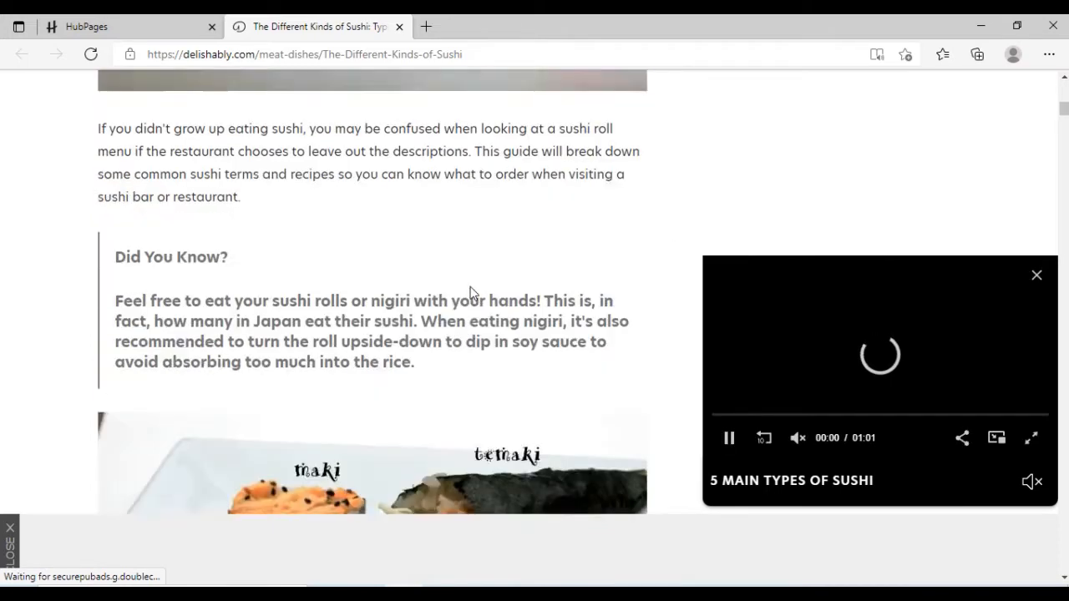
{"action": "scroll", "coordinate": [302, 459], "scroll_direction": "down", "scroll_amount": 1}
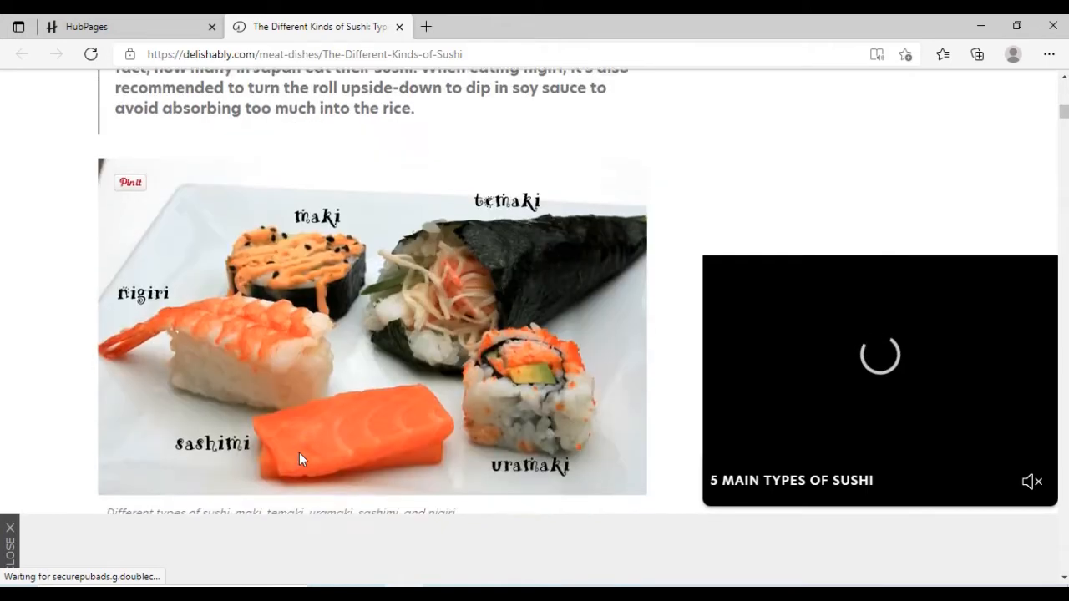
{"action": "scroll", "coordinate": [457, 434], "scroll_direction": "down", "scroll_amount": 3}
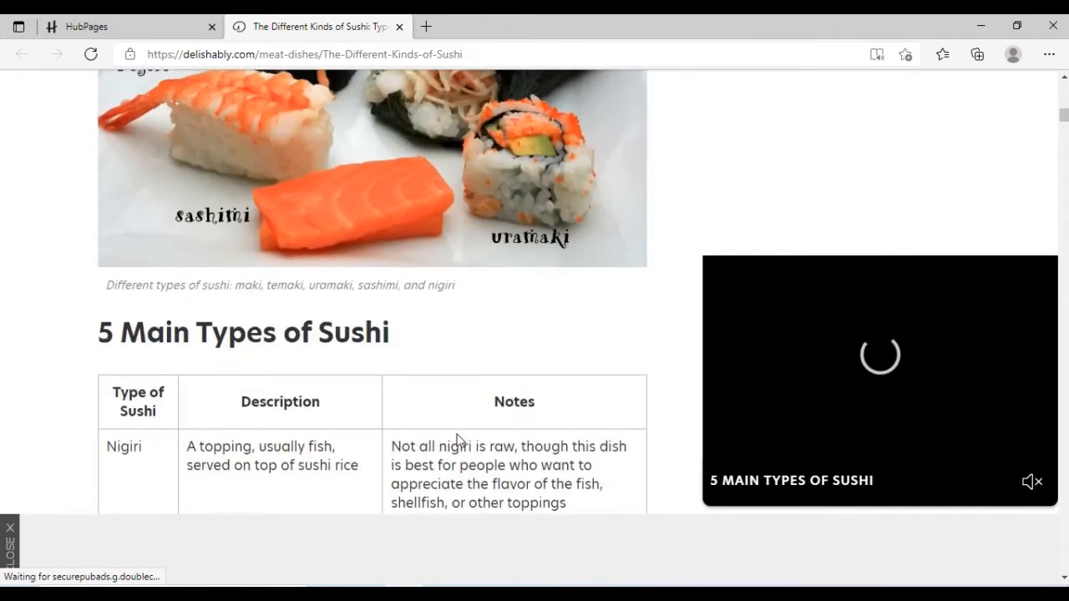
{"action": "scroll", "coordinate": [457, 435], "scroll_direction": "down", "scroll_amount": 8}
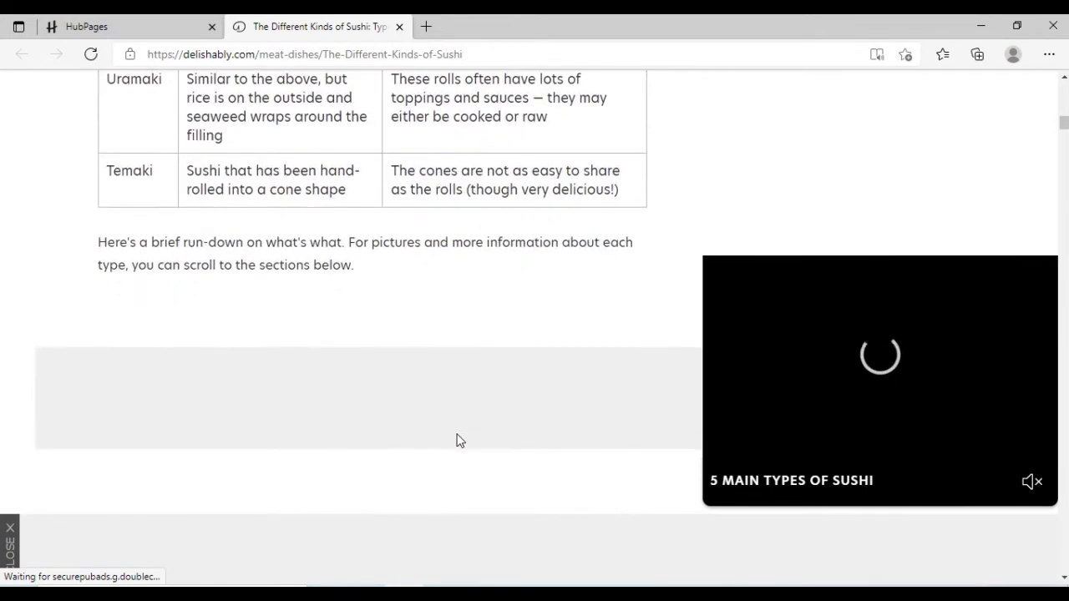
{"action": "scroll", "coordinate": [456, 440], "scroll_direction": "up", "scroll_amount": 8}
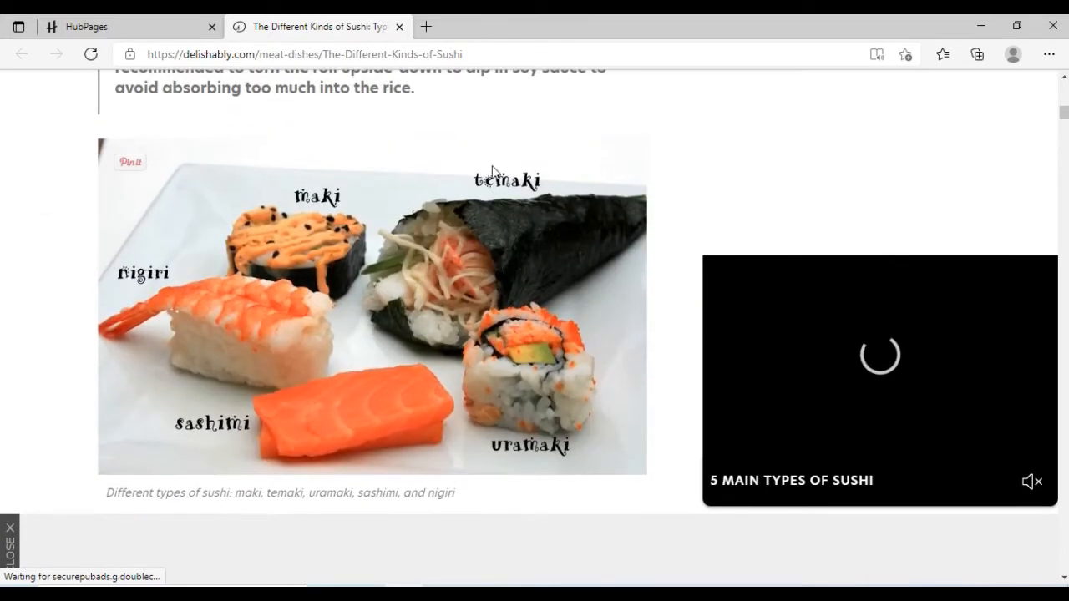
- Read through the sushi type descriptions and notes from Nigiri to Temaki and the paragraph following the table
{"action": "scroll", "coordinate": [392, 346], "scroll_direction": "down", "scroll_amount": 3}
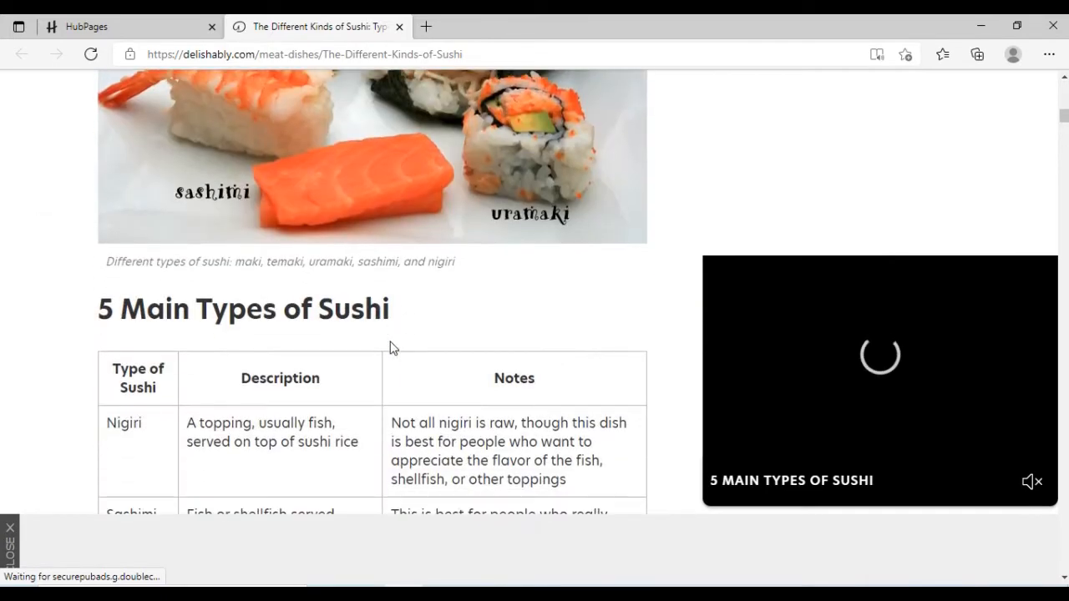
{"action": "scroll", "coordinate": [393, 347], "scroll_direction": "down", "scroll_amount": 2}
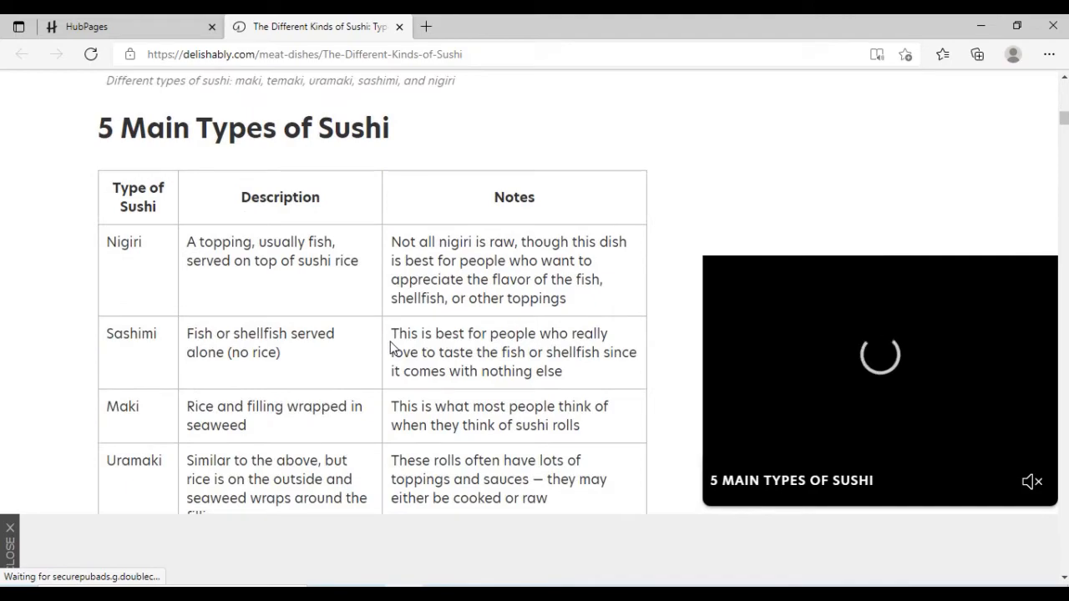
{"action": "scroll", "coordinate": [391, 347], "scroll_direction": "down", "scroll_amount": 6}
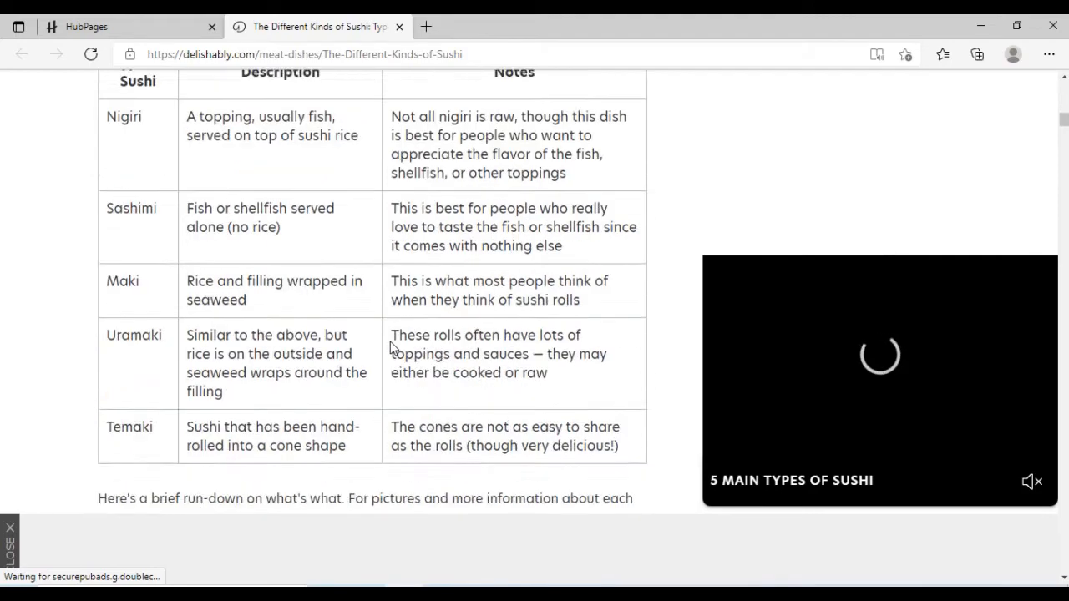
{"action": "scroll", "coordinate": [393, 347], "scroll_direction": "up", "scroll_amount": 15}
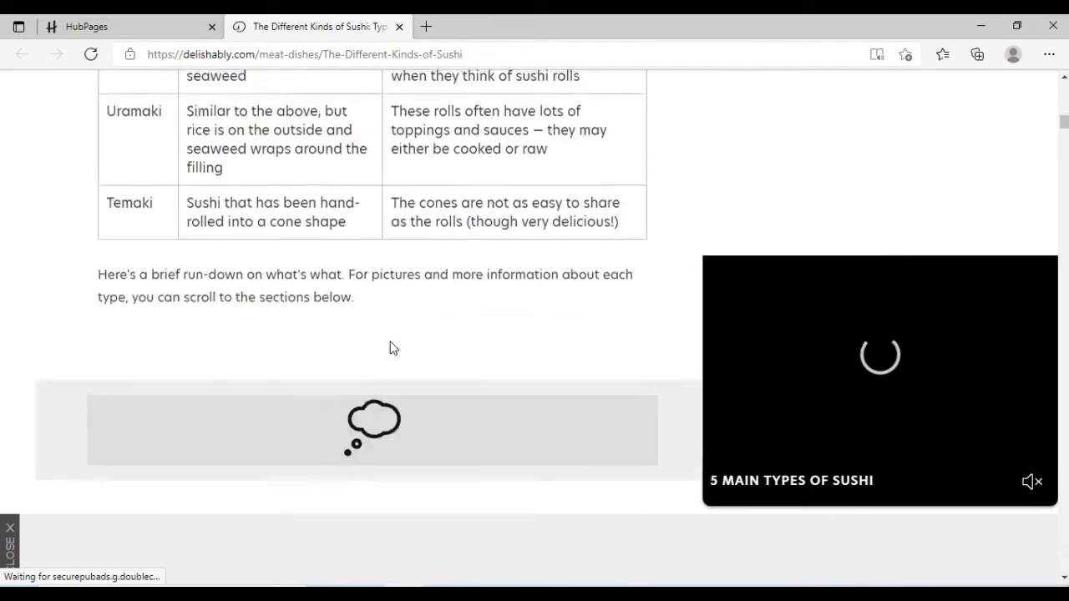
{"action": "scroll", "coordinate": [393, 348], "scroll_direction": "up", "scroll_amount": 3}
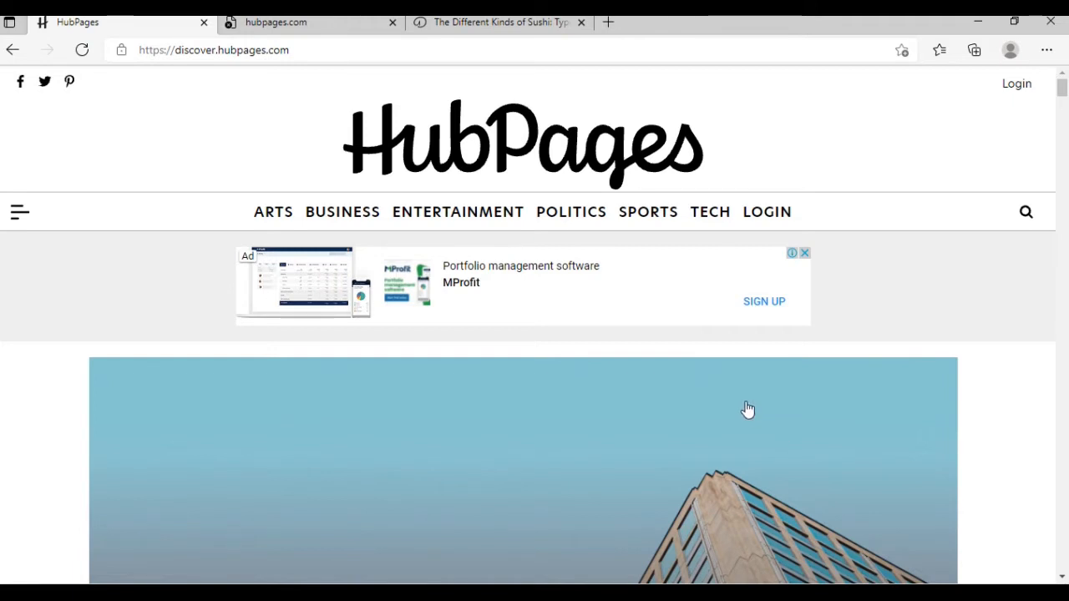
- Open the "Write for Us!" sign-up page from the HubPages home page and close the leftover hubpages.com tab
{"action": "scroll", "coordinate": [748, 409], "scroll_direction": "down", "scroll_amount": 3}
{"action": "scroll", "coordinate": [748, 410], "scroll_direction": "up", "scroll_amount": 3}
{"action": "scroll", "coordinate": [600, 347], "scroll_direction": "down", "scroll_amount": 3}
{"action": "scroll", "coordinate": [596, 346], "scroll_direction": "down", "scroll_amount": 3}
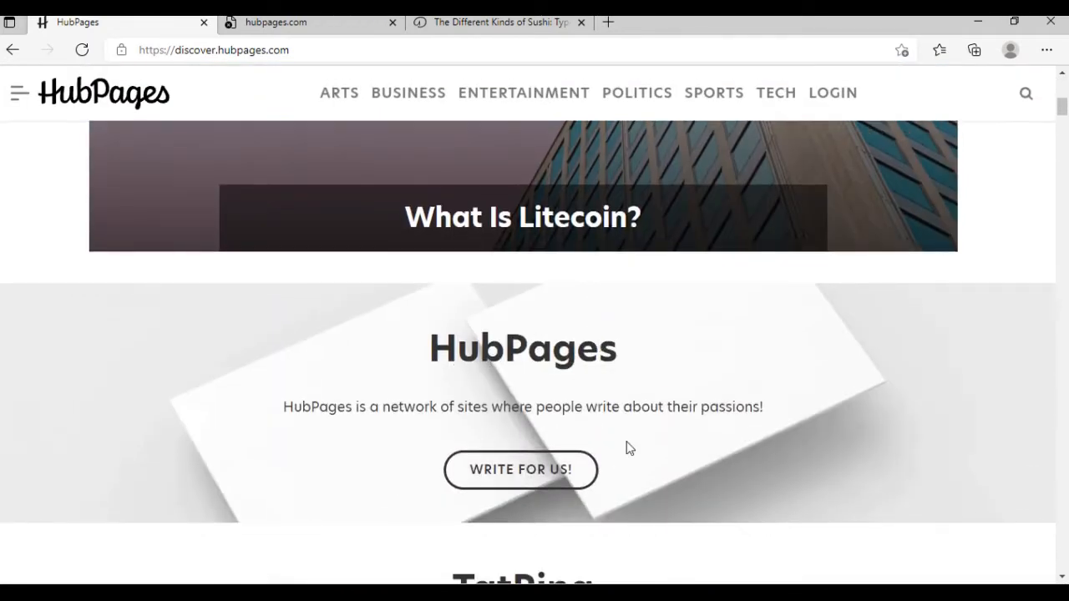
{"action": "left_click", "coordinate": [528, 469]}
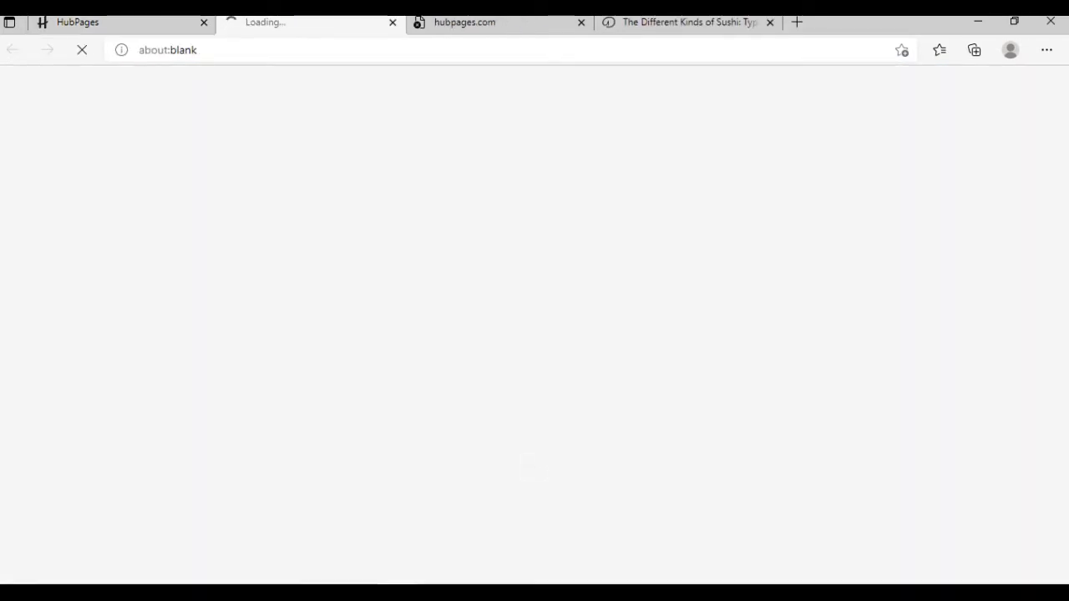
{"action": "left_click", "coordinate": [582, 22]}
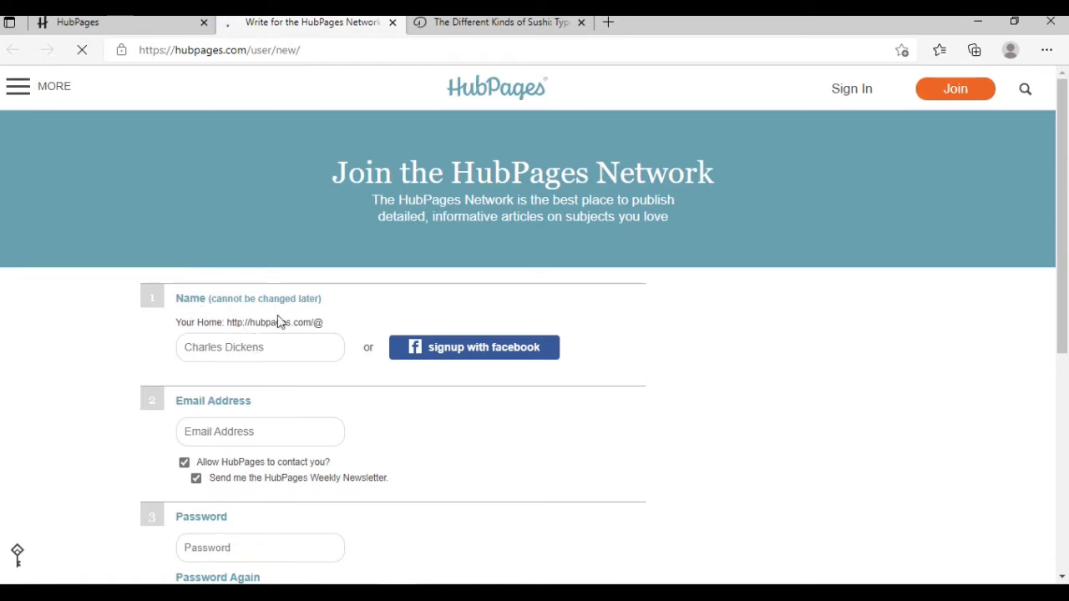
- Fill in the public name and the email address on the HubPages sign-up form
{"action": "left_click", "coordinate": [239, 350]}
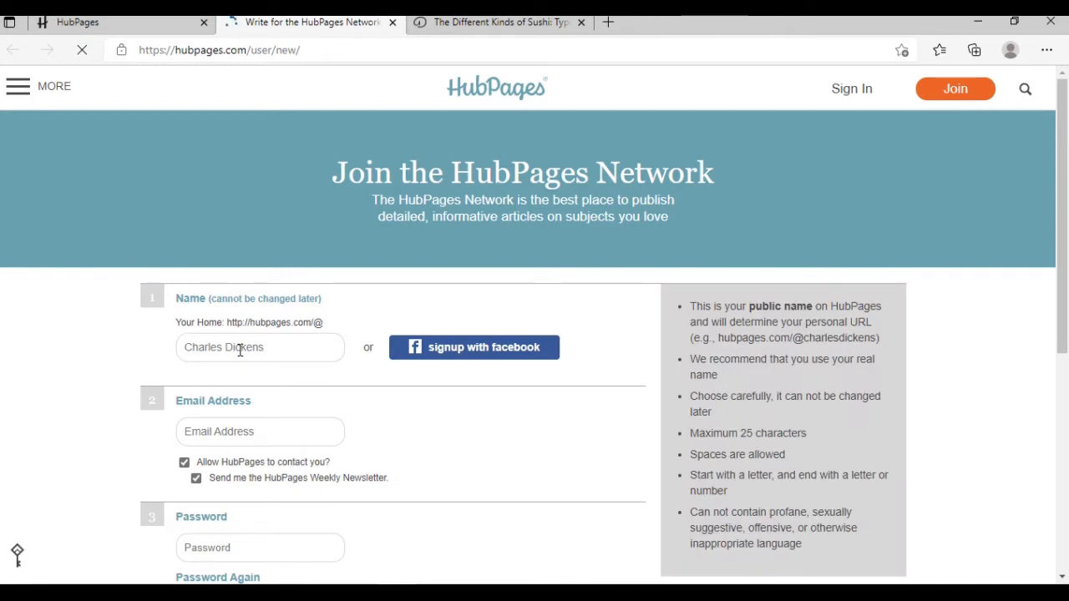
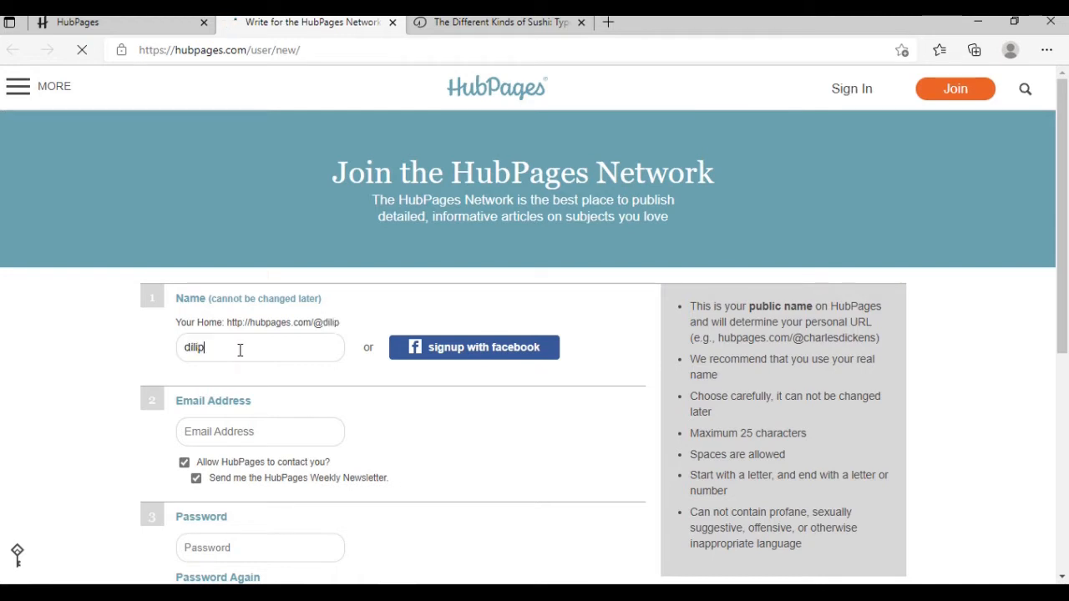
{"action": "left_click", "coordinate": [262, 424]}
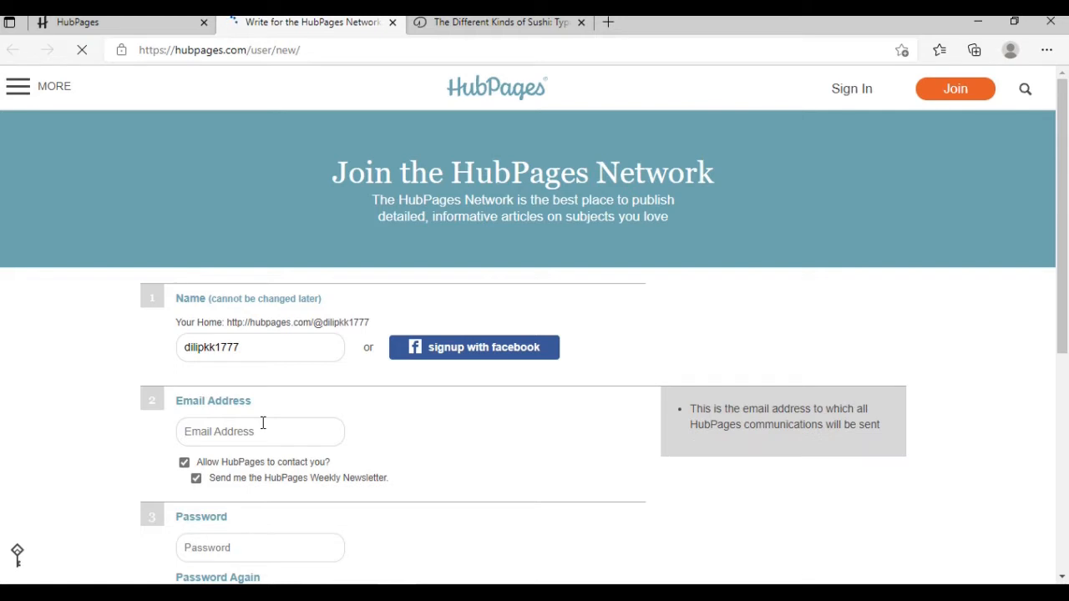
{"action": "type", "text": "dilip"}
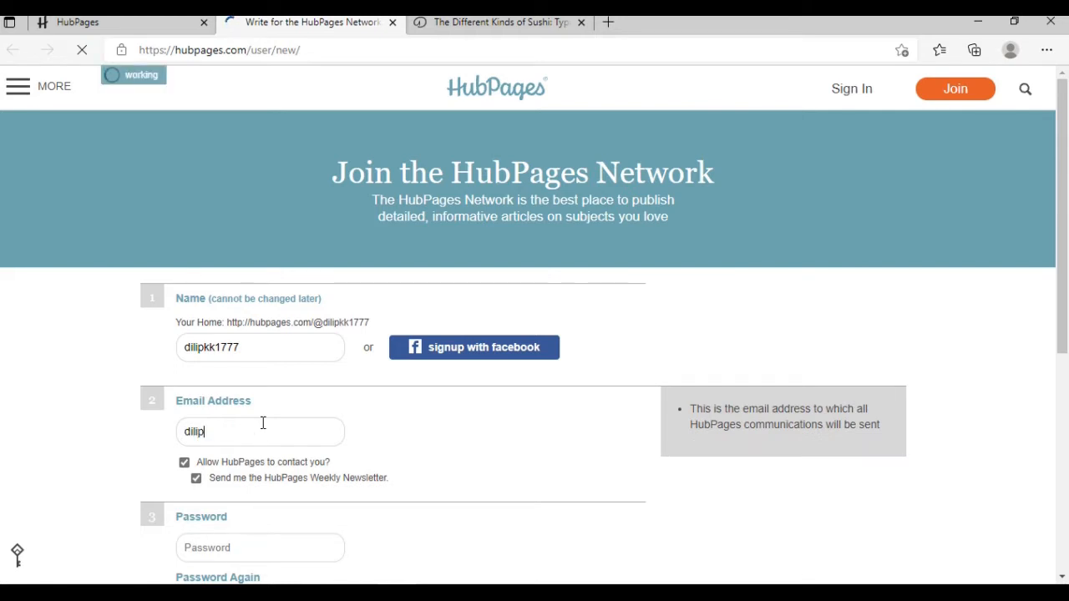
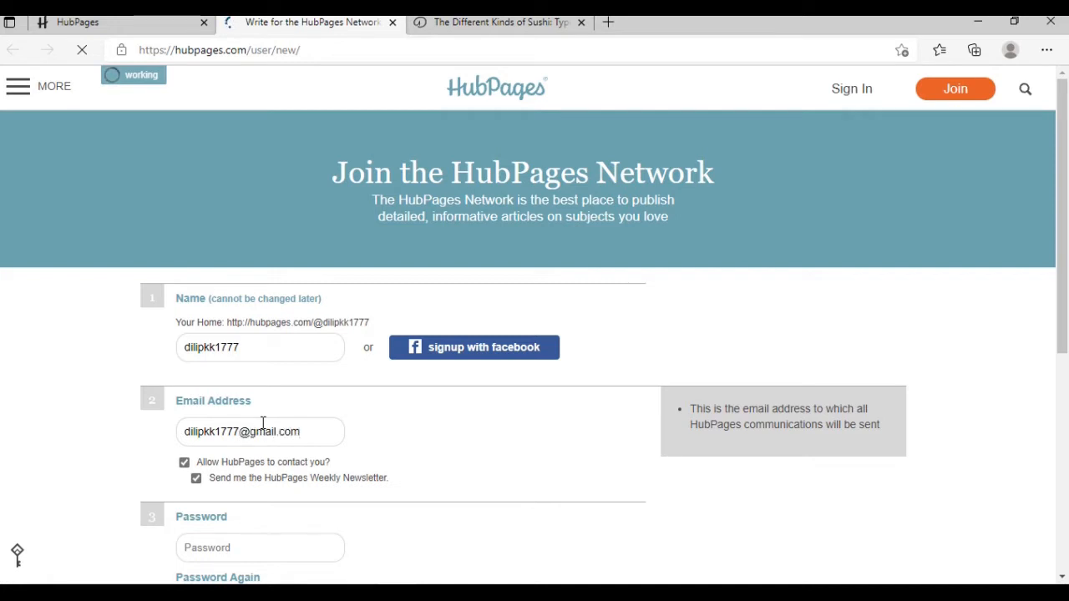
- Enter the account password in the Password field and repeat it in the Password Again field
{"action": "scroll", "coordinate": [263, 423], "scroll_direction": "down", "scroll_amount": 2}
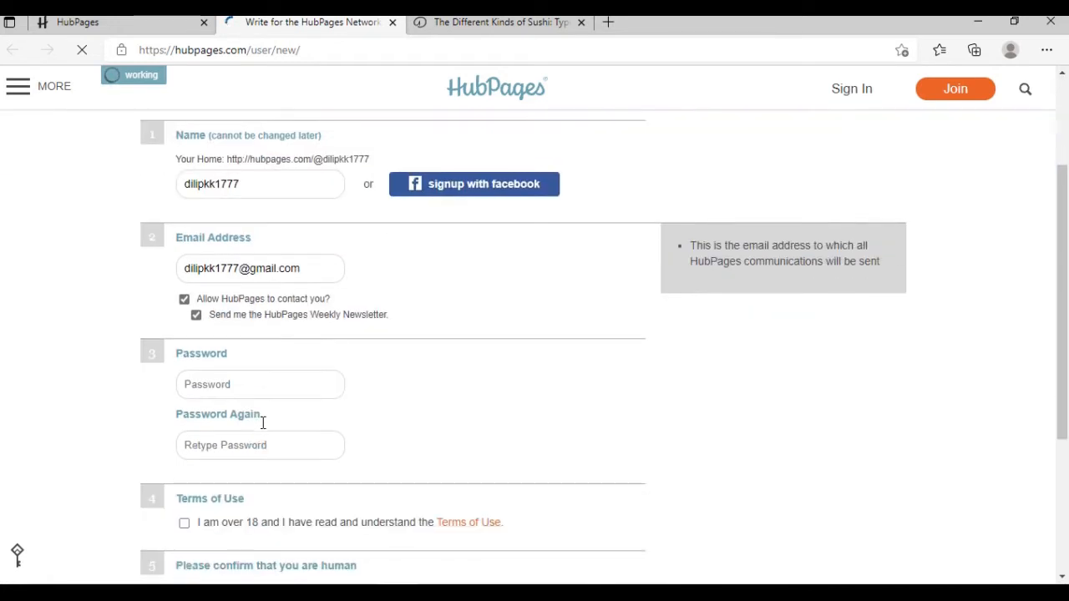
{"action": "left_click", "coordinate": [221, 375]}
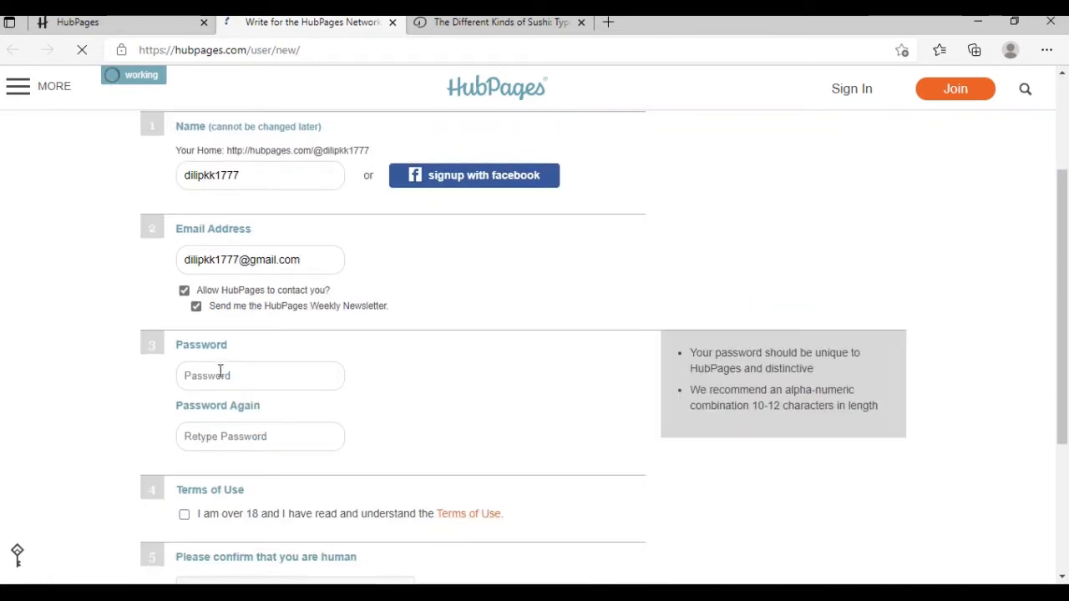
{"action": "type", "text": "•••••"}
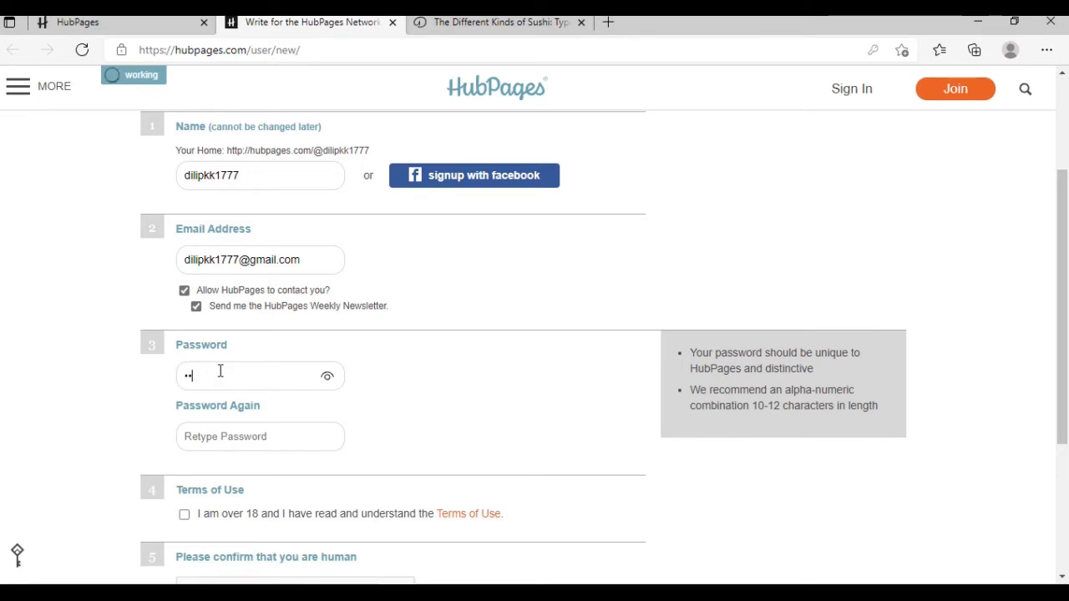
{"action": "type", "text": "••••"}
{"action": "left_click", "coordinate": [231, 431]}
{"action": "type", "text": "••••"}
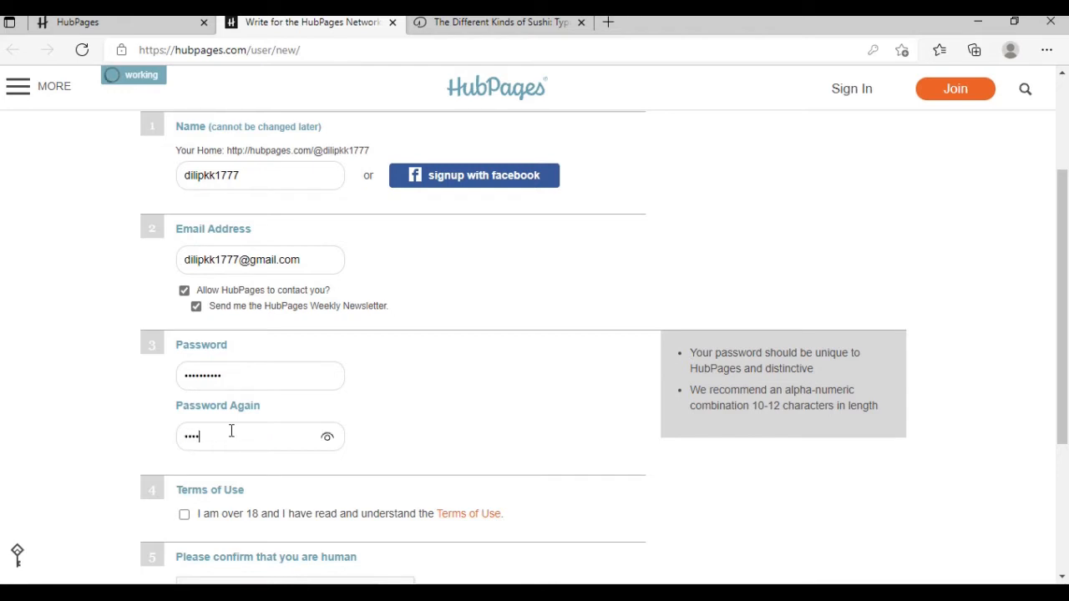
{"action": "type", "text": "••••••"}
- Accept the Terms of Use and complete the reCAPTCHA by selecting the images with cars
{"action": "scroll", "coordinate": [232, 429], "scroll_direction": "down", "scroll_amount": 2}
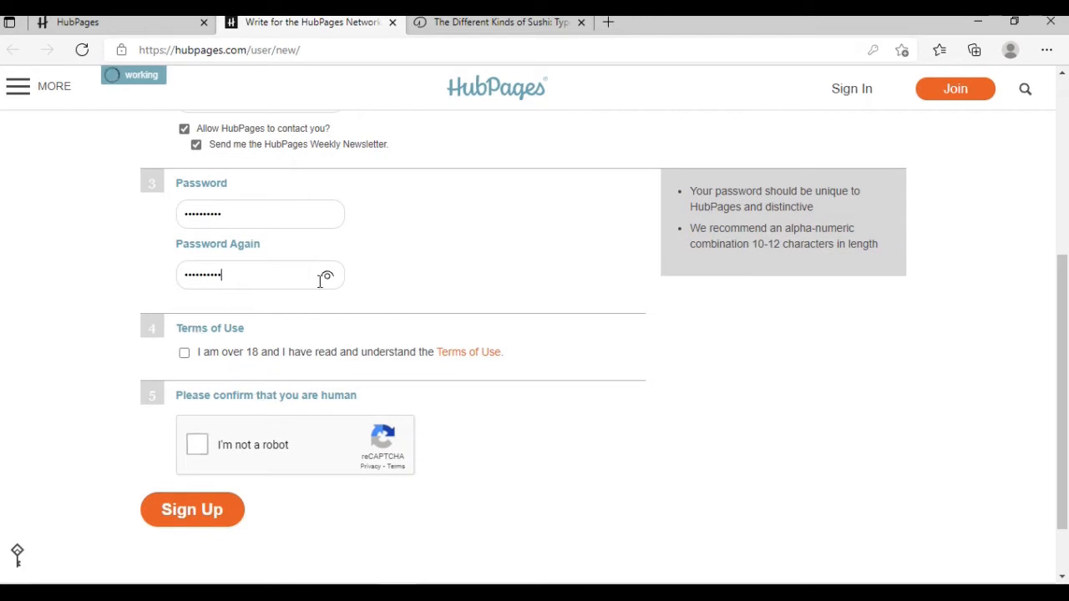
{"action": "left_click", "coordinate": [184, 352]}
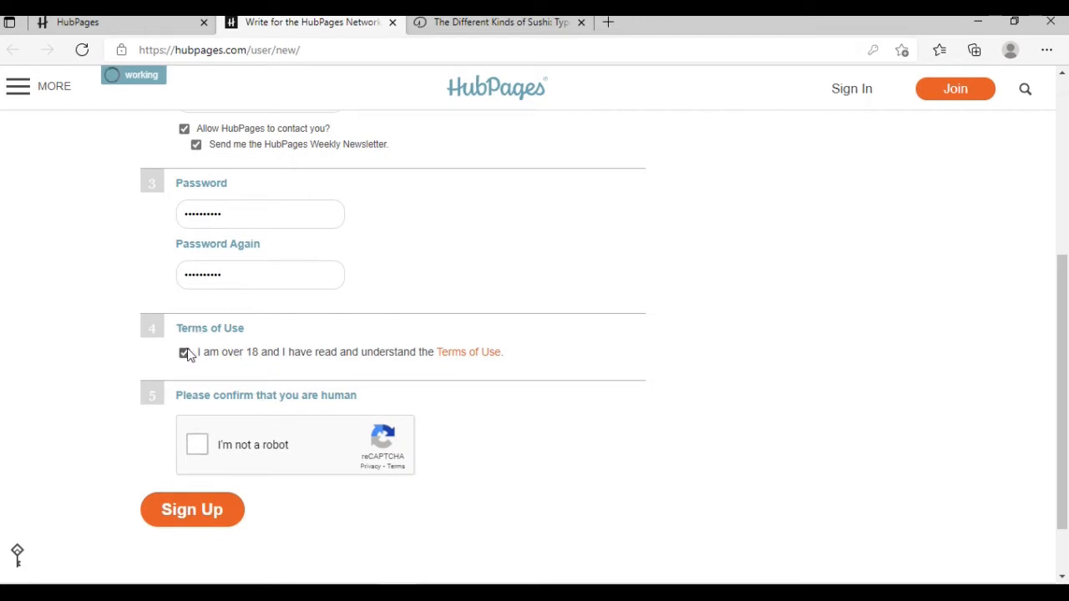
{"action": "left_click", "coordinate": [204, 443]}
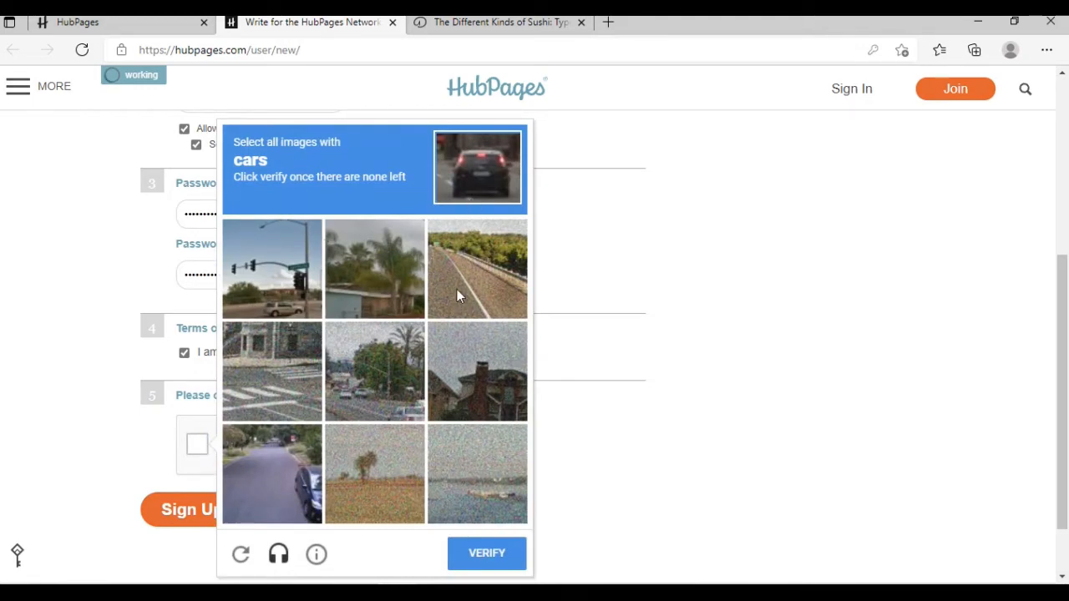
{"action": "left_click", "coordinate": [284, 479]}
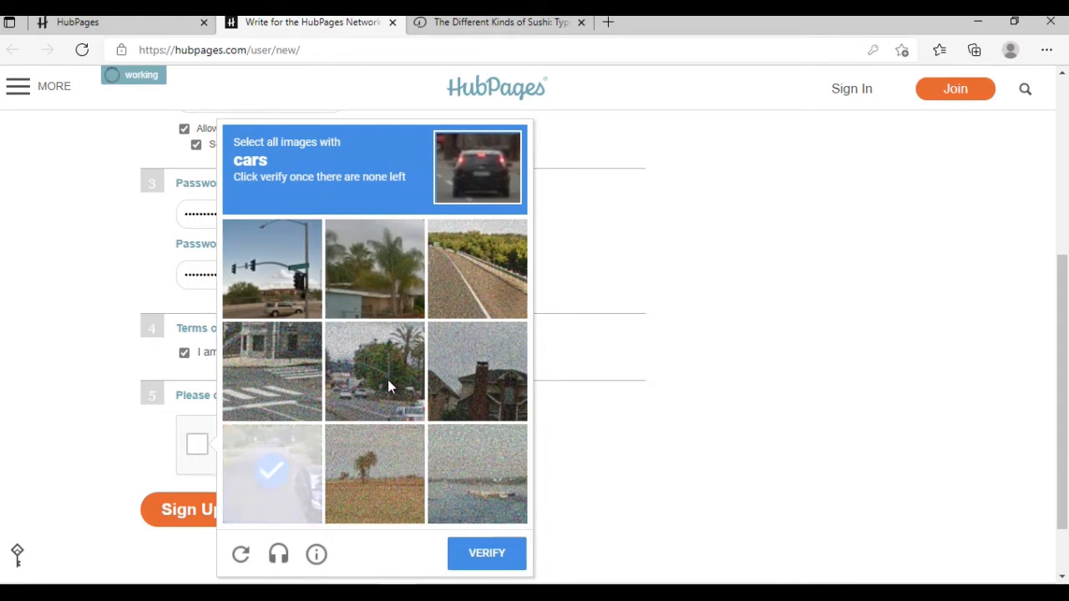
{"action": "left_click", "coordinate": [388, 379]}
{"action": "left_click", "coordinate": [300, 258]}
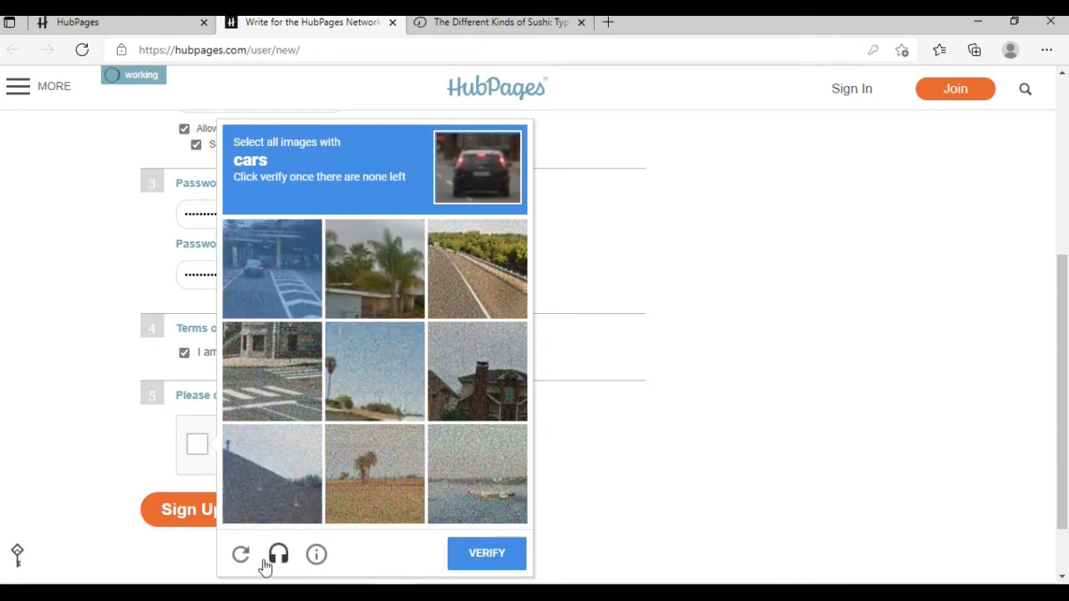
{"action": "left_click", "coordinate": [477, 553]}
- Review the completed sign-up form and submit it to create the account
{"action": "scroll", "coordinate": [513, 339], "scroll_direction": "up", "scroll_amount": 3}
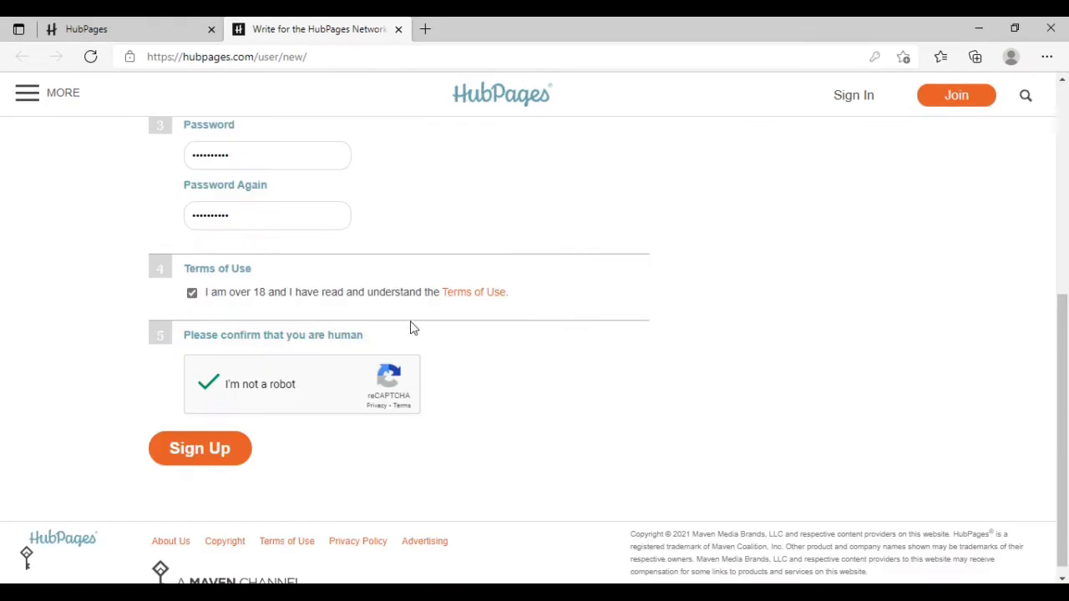
{"action": "scroll", "coordinate": [478, 373], "scroll_direction": "up", "scroll_amount": 1}
{"action": "scroll", "coordinate": [479, 372], "scroll_direction": "up", "scroll_amount": 1}
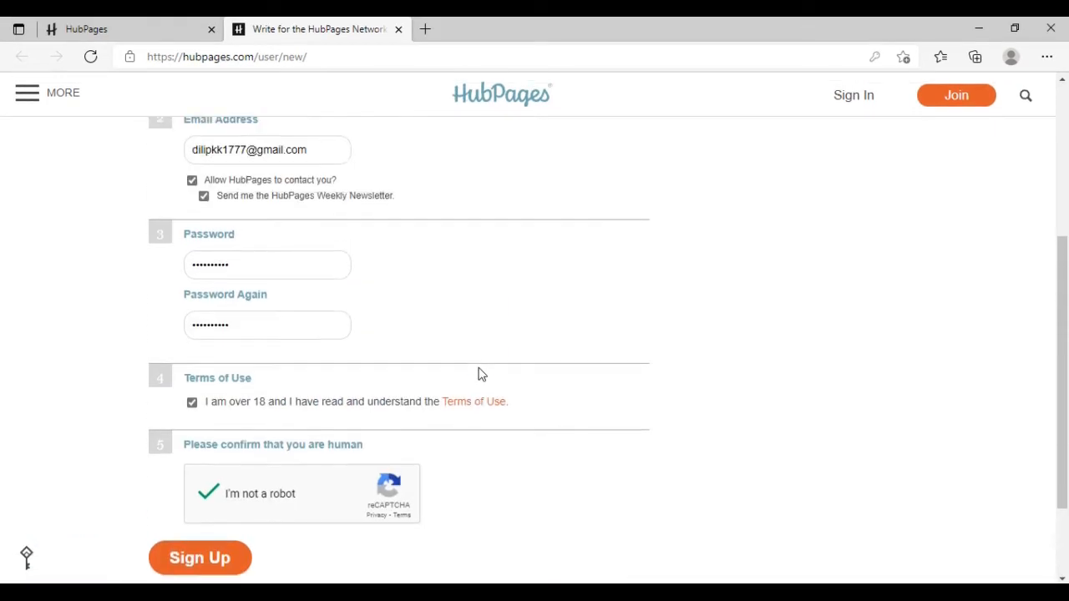
{"action": "scroll", "coordinate": [346, 396], "scroll_direction": "down", "scroll_amount": 2}
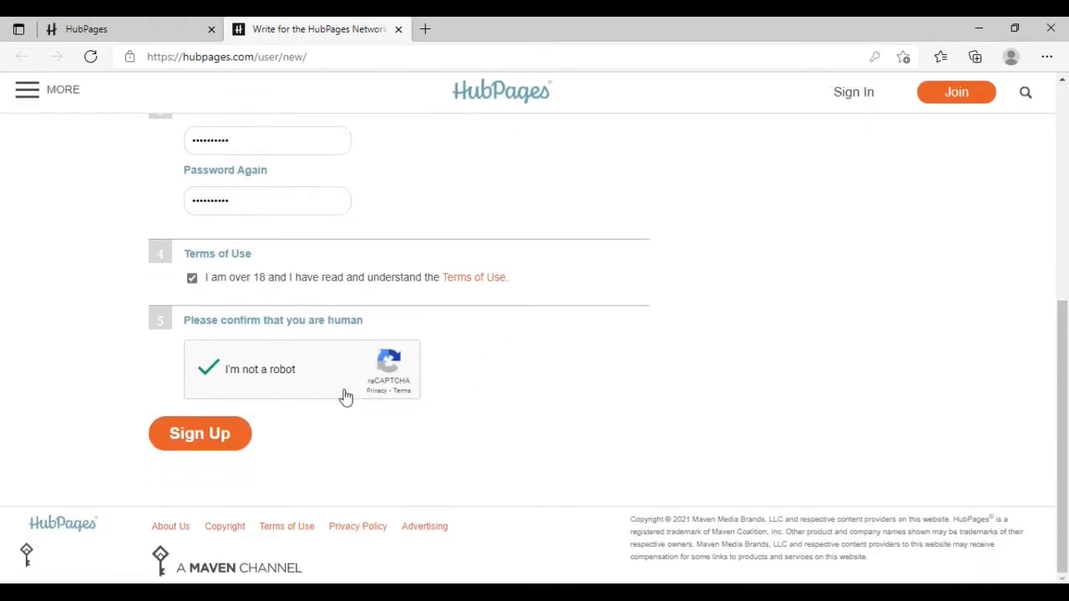
{"action": "left_click", "coordinate": [234, 436]}
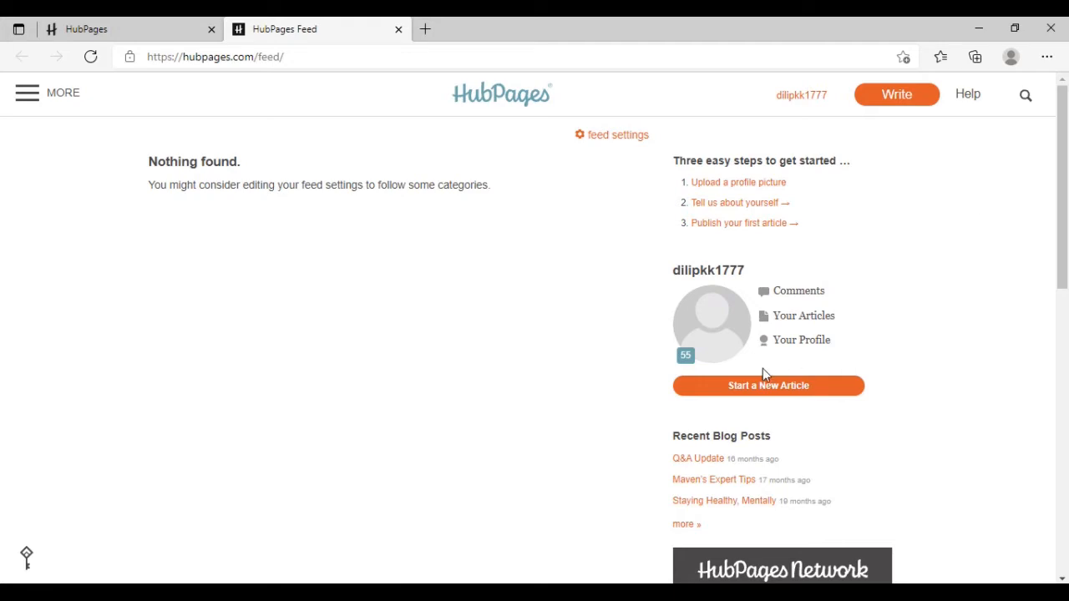
- Look over the new account's feed page and upload MY IMAGE from the Desktop as the profile picture
{"action": "scroll", "coordinate": [736, 451], "scroll_direction": "up", "scroll_amount": 1}
{"action": "scroll", "coordinate": [737, 448], "scroll_direction": "down", "scroll_amount": 5}
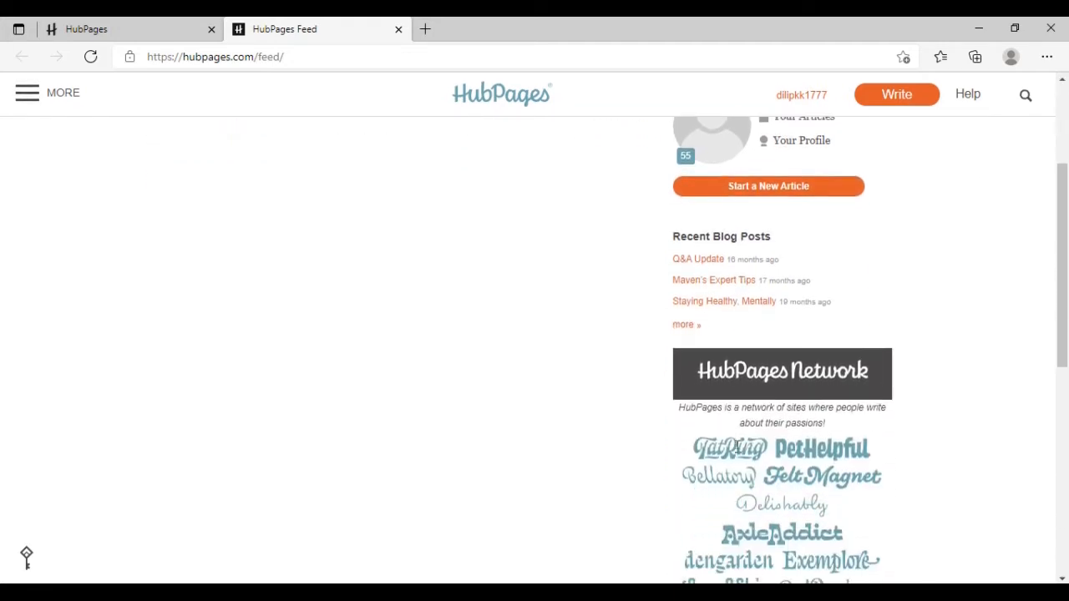
{"action": "scroll", "coordinate": [735, 446], "scroll_direction": "up", "scroll_amount": 5}
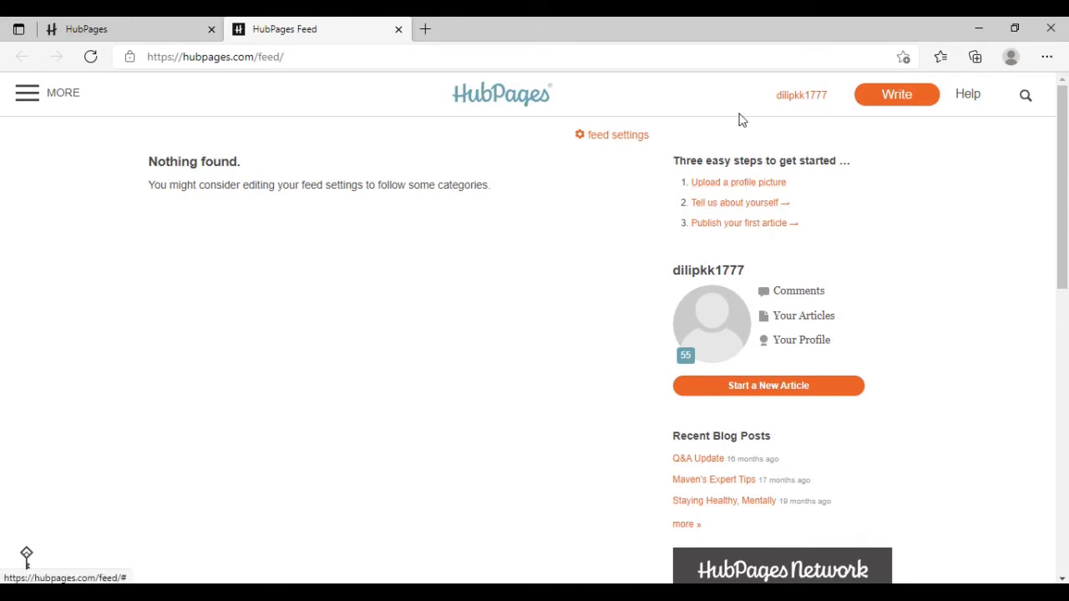
{"action": "left_click", "coordinate": [743, 184]}
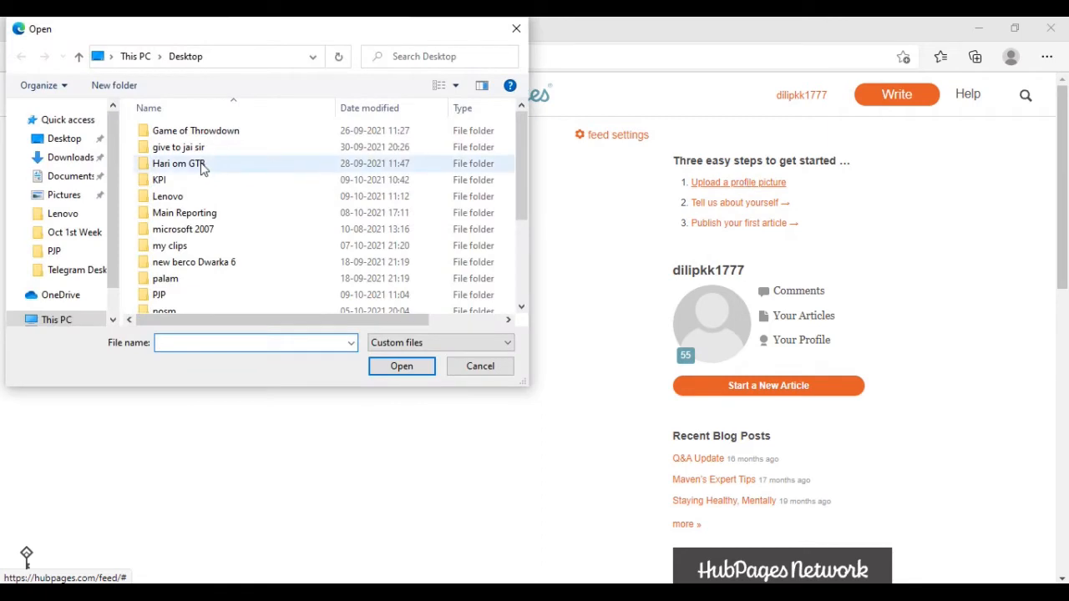
{"action": "left_click", "coordinate": [79, 147]}
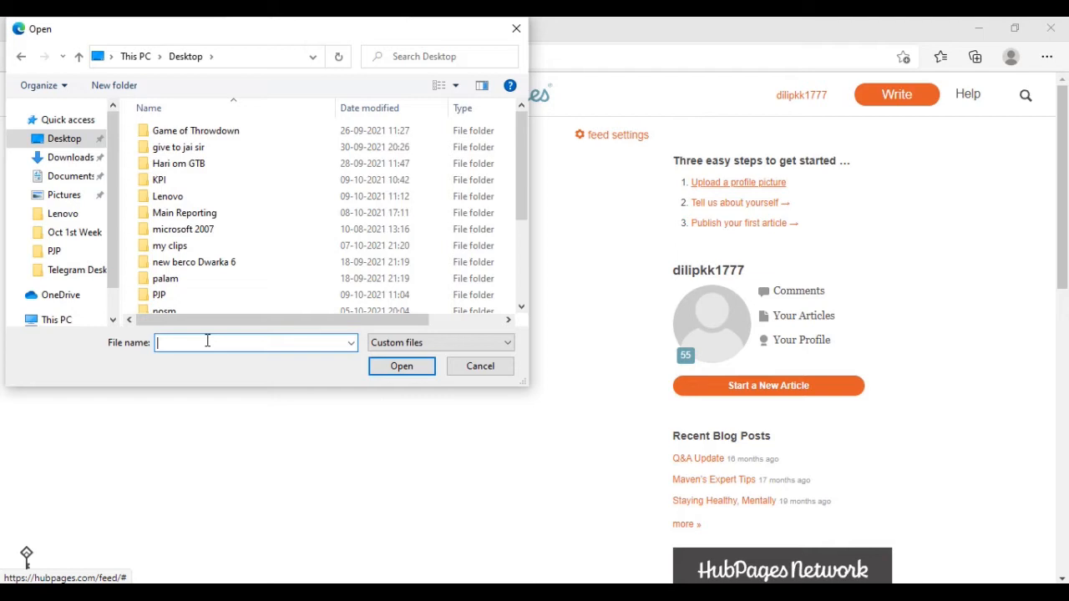
{"action": "type", "text": "my"}
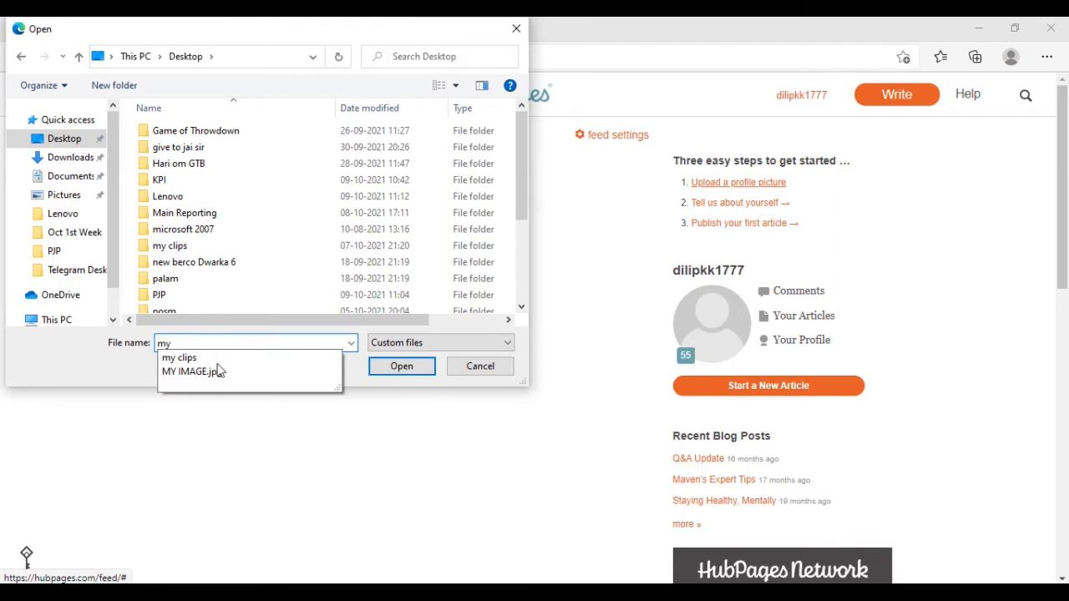
{"action": "left_click", "coordinate": [230, 374]}
{"action": "left_click", "coordinate": [405, 369]}
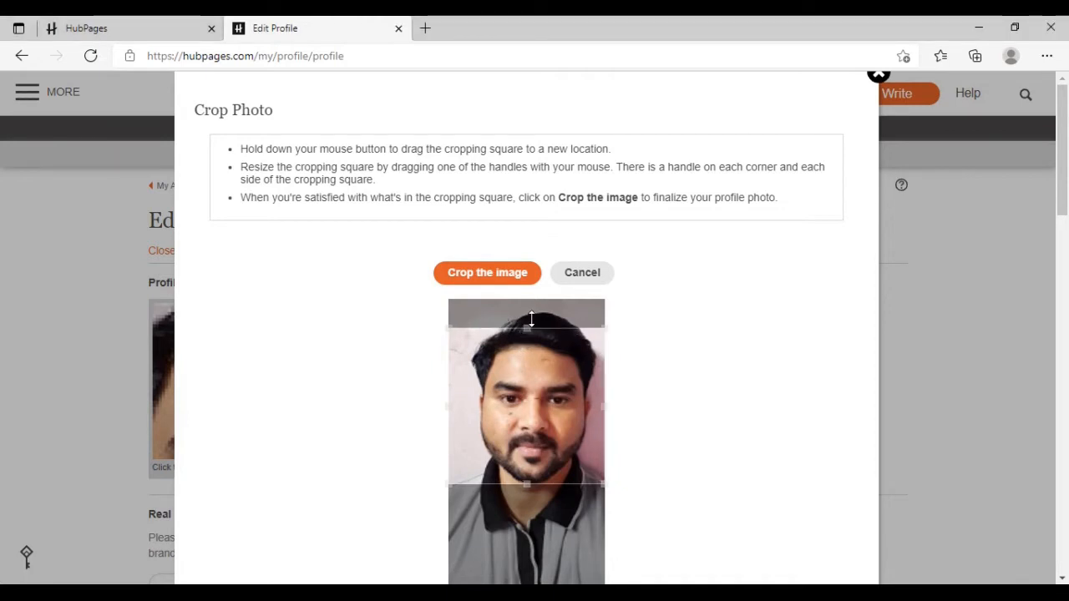
- Move the cropping square slightly up to cover the head and face, and crop the profile photo
{"action": "left_click_drag", "start_coordinate": [603, 328], "coordinate": [663, 310]}
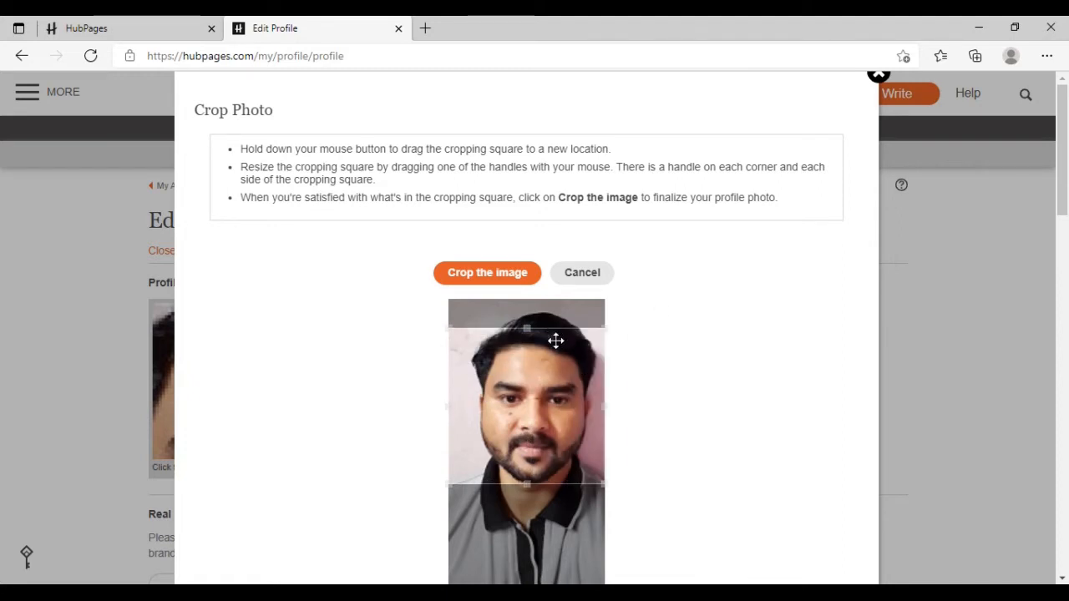
{"action": "left_click_drag", "start_coordinate": [556, 341], "coordinate": [555, 335]}
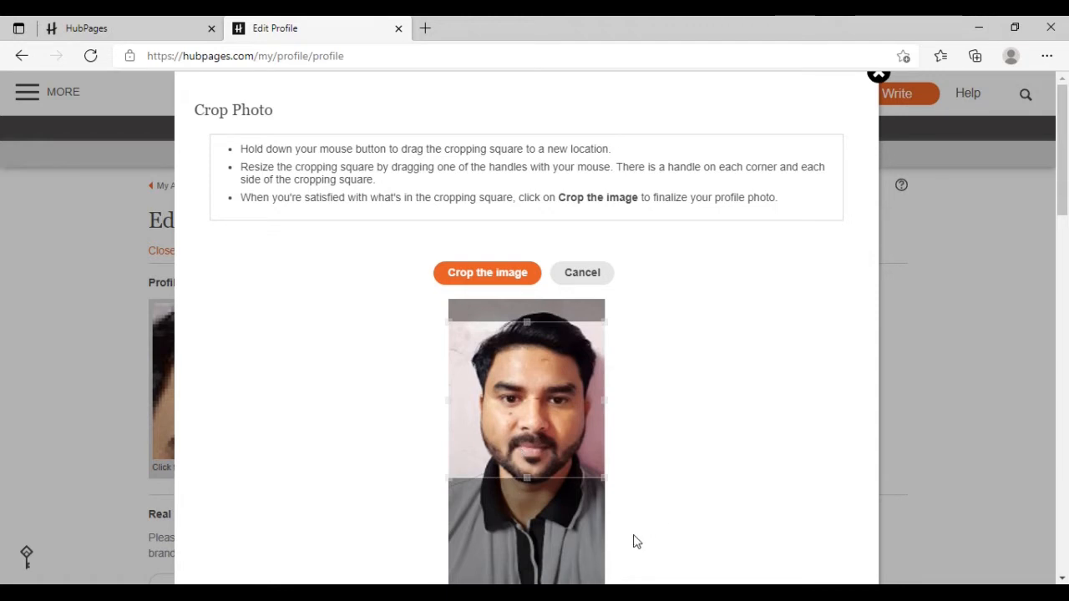
{"action": "left_click", "coordinate": [489, 281]}
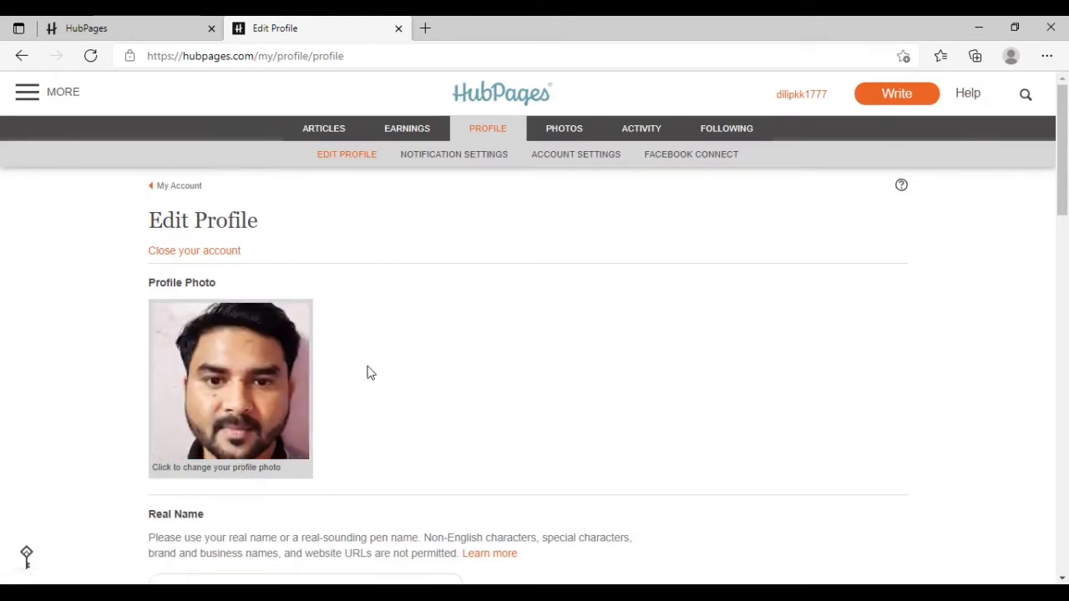
- Enter the writer's full name as the Real Name and set the Location to Delhi
{"action": "scroll", "coordinate": [370, 373], "scroll_direction": "down", "scroll_amount": 1}
{"action": "scroll", "coordinate": [371, 373], "scroll_direction": "up", "scroll_amount": 1}
{"action": "scroll", "coordinate": [371, 373], "scroll_direction": "down", "scroll_amount": 3}
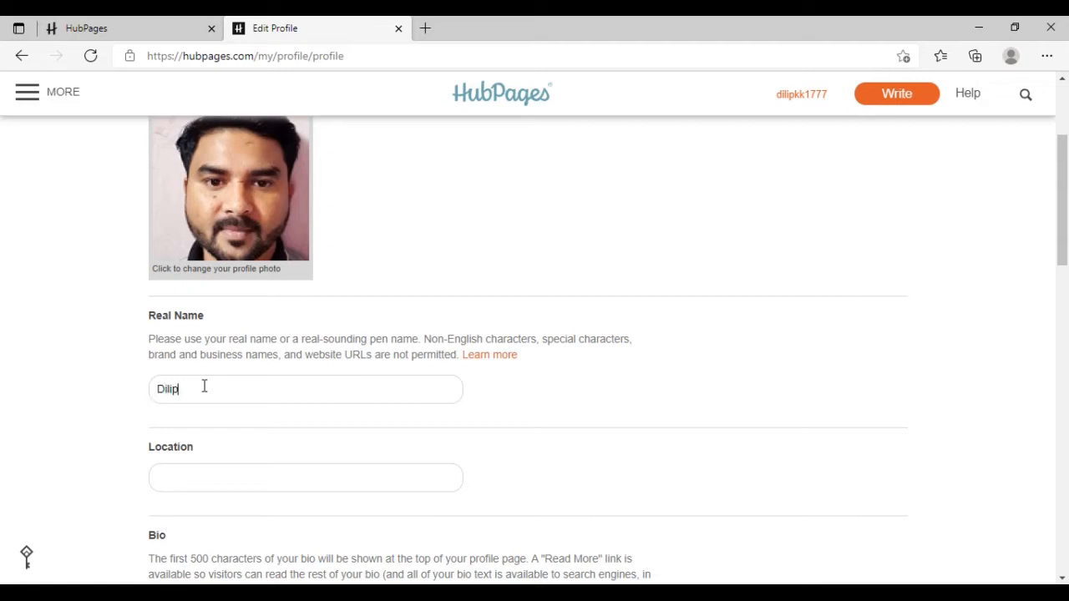
{"action": "key", "text": "BackSpace"}
{"action": "key", "text": "BackSpace"}
{"action": "type", "text": "u"}
{"action": "type", "text": "De"}
{"action": "type", "text": "lhi"}
{"action": "key", "text": "BackSpace"}
{"action": "key", "text": "BackSpace"}
{"action": "key", "text": "BackSpace"}
{"action": "type", "text": "lh"}
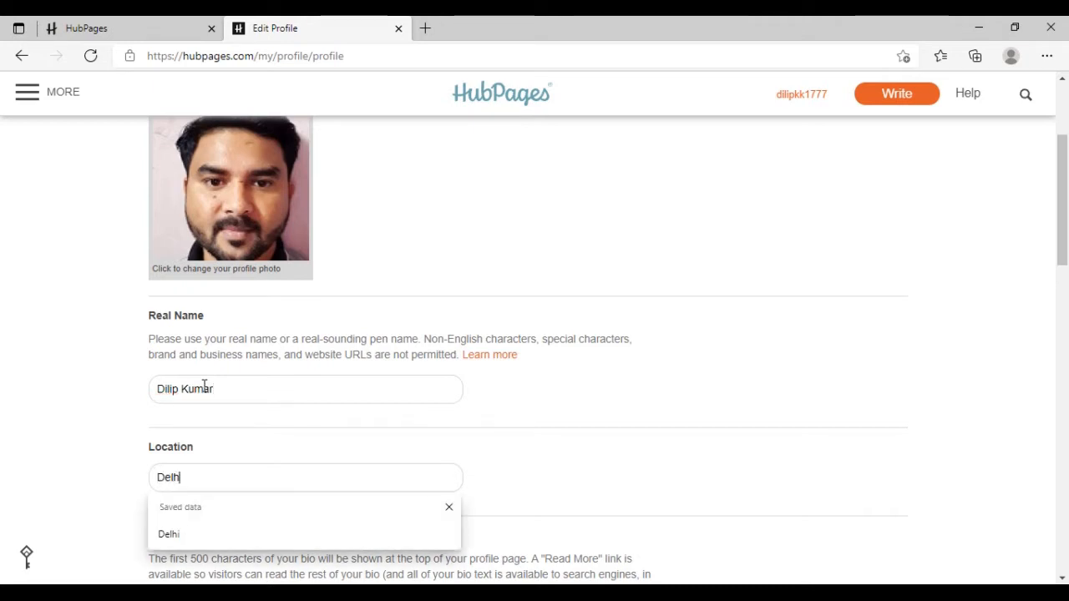
{"action": "type", "text": "i"}
- Paste the prepared bio, beginning "I'm an experienced SEO specialist who's good at KW research", into the Bio editor
{"action": "scroll", "coordinate": [205, 386], "scroll_direction": "down", "scroll_amount": 1}
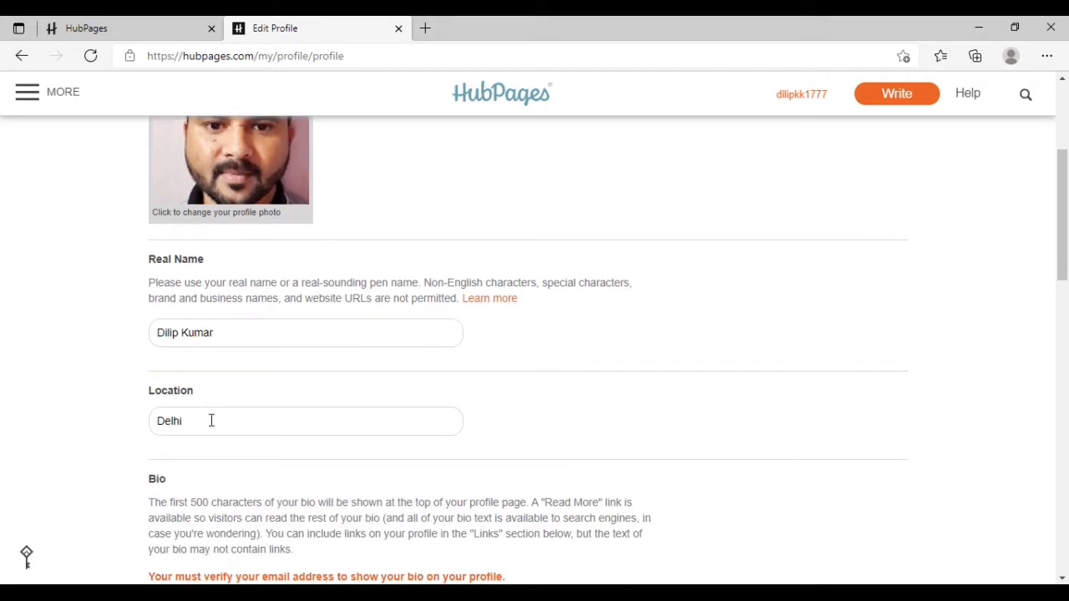
{"action": "scroll", "coordinate": [211, 426], "scroll_direction": "down", "scroll_amount": 2}
{"action": "scroll", "coordinate": [209, 501], "scroll_direction": "down", "scroll_amount": 1}
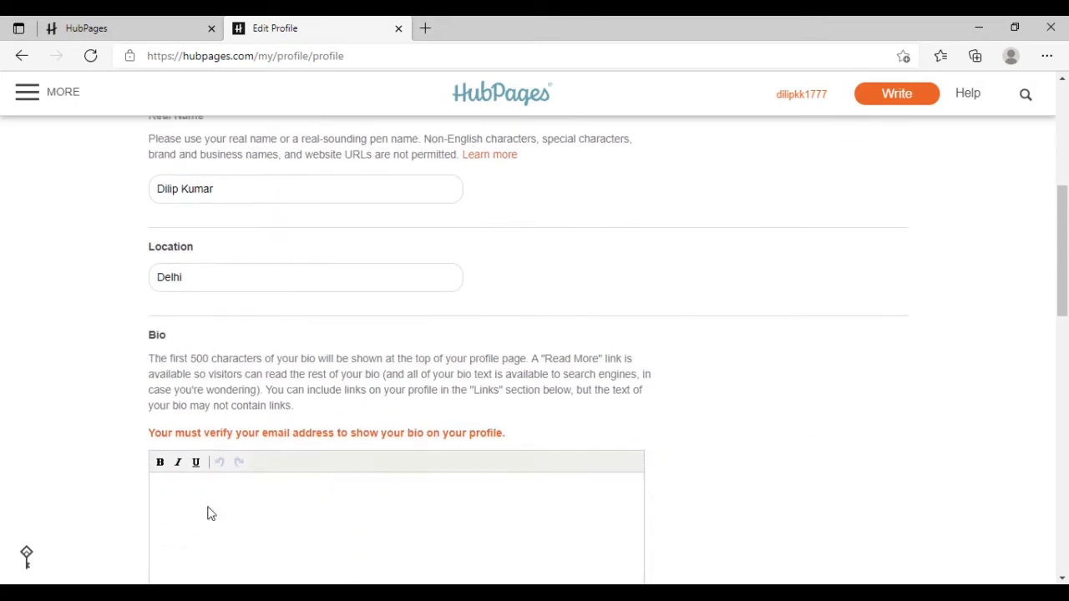
{"action": "scroll", "coordinate": [282, 505], "scroll_direction": "down", "scroll_amount": 2}
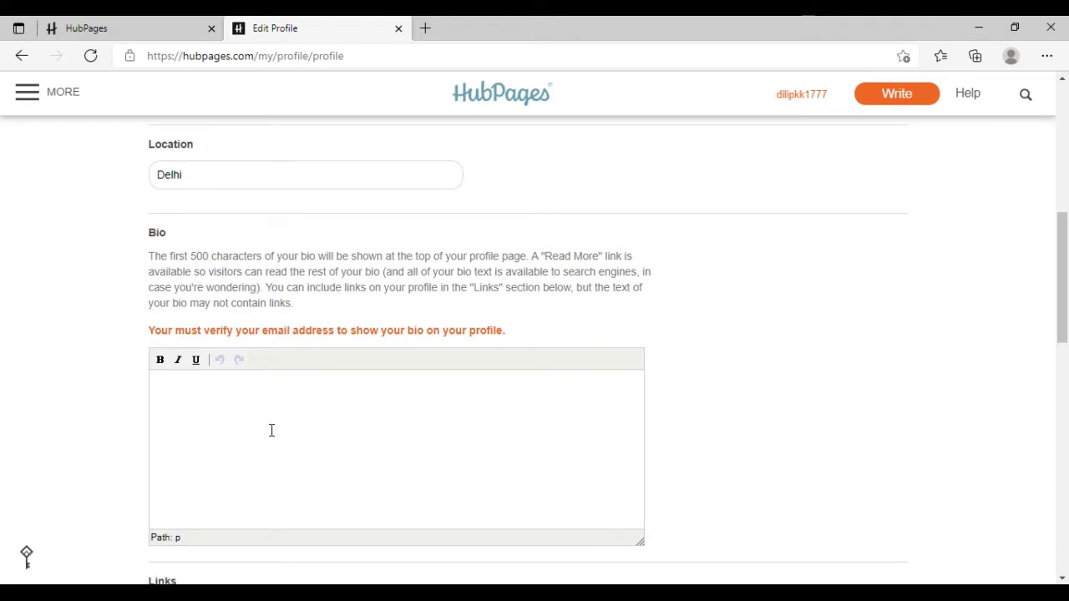
{"action": "left_click", "coordinate": [272, 430]}
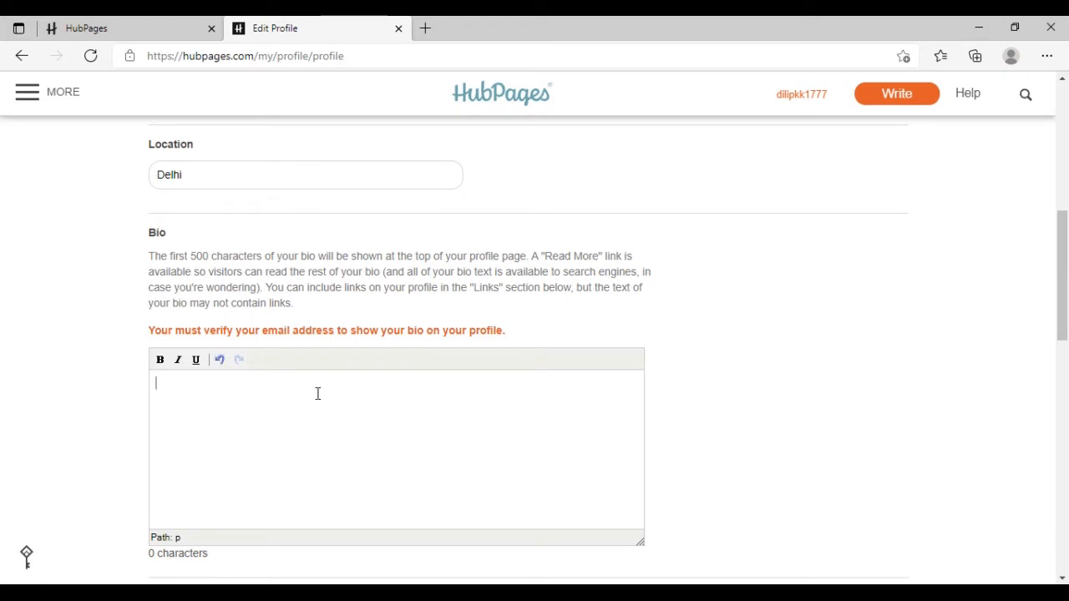
{"action": "type", "text": "I'm an experienced SEO specialist who's good at KW research, project management, and content marketing. Self-starting SEO specialist with 5+ years at a digital marketing agency. Skilled at optimization, keyword research, project management, a nd content marketing funnel analysis. Currently seeking a position at Marketing Works Ltd."}
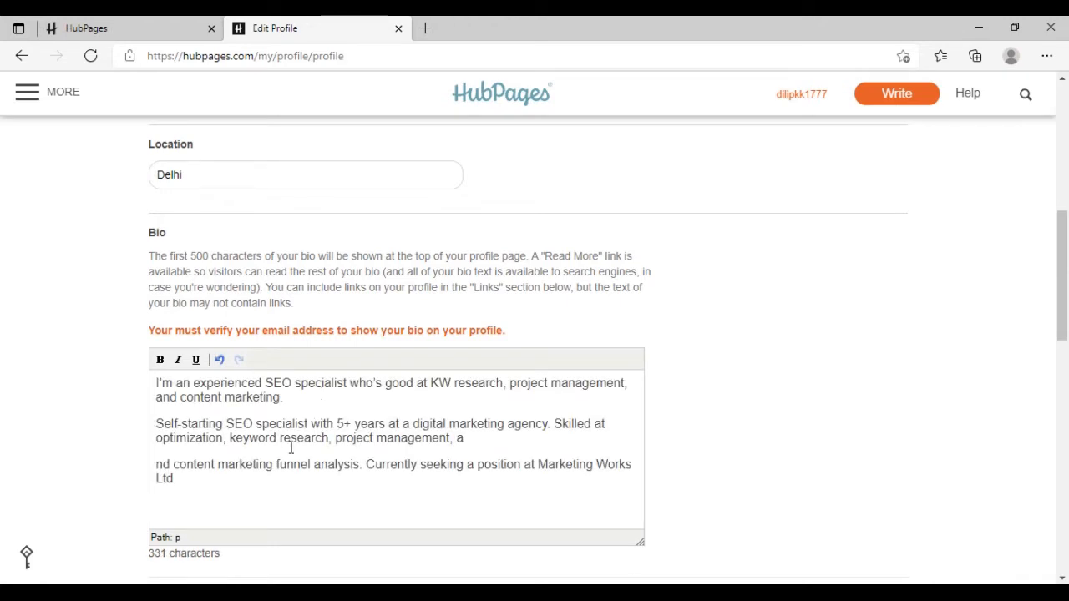
- Review the pasted bio, the social links fields, and the spotlight, Featured articles and accolades settings of the profile form
{"action": "scroll", "coordinate": [284, 459], "scroll_direction": "up", "scroll_amount": 3}
{"action": "scroll", "coordinate": [284, 456], "scroll_direction": "down", "scroll_amount": 4}
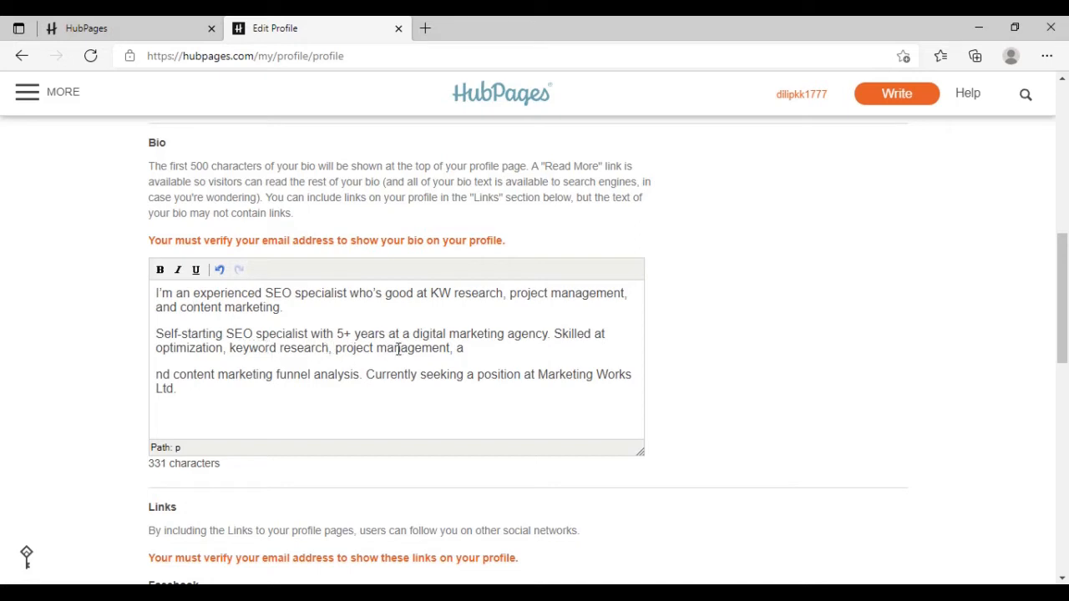
{"action": "scroll", "coordinate": [258, 394], "scroll_direction": "down", "scroll_amount": 1}
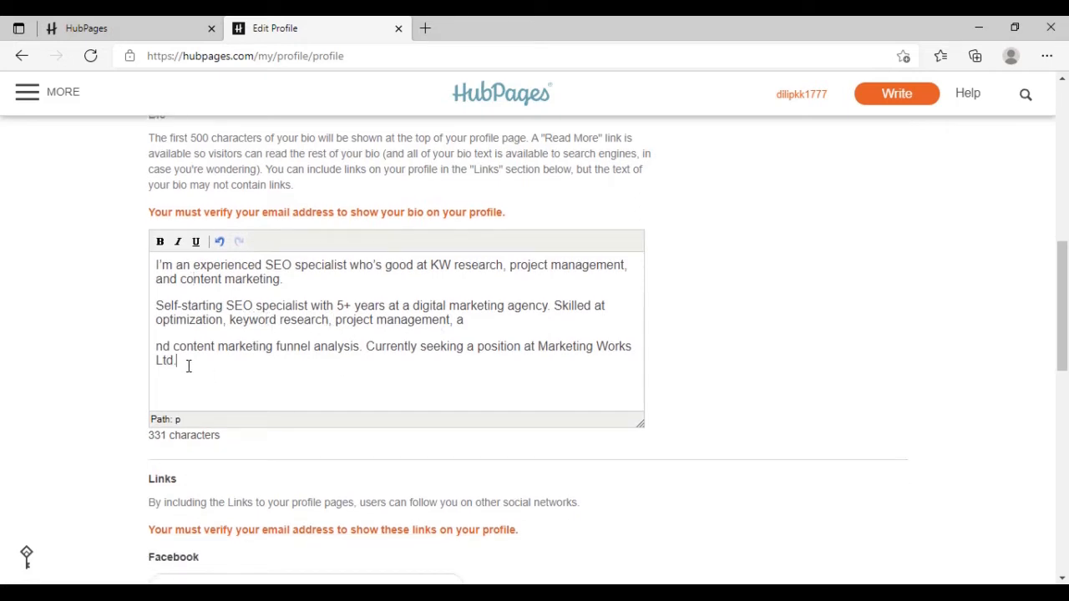
{"action": "scroll", "coordinate": [246, 387], "scroll_direction": "up", "scroll_amount": 2}
{"action": "scroll", "coordinate": [246, 386], "scroll_direction": "down", "scroll_amount": 4}
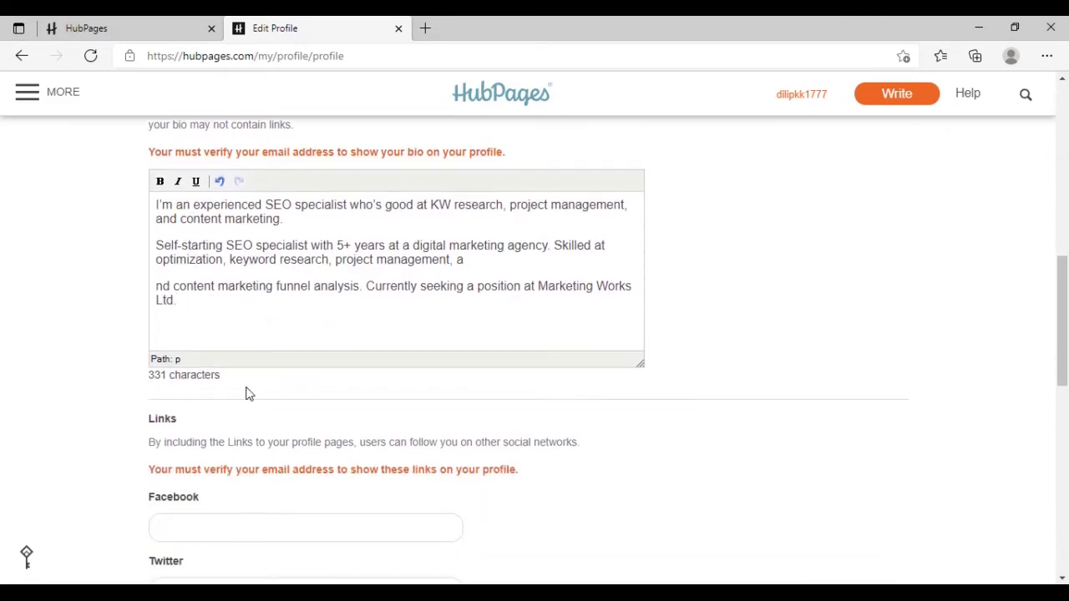
{"action": "scroll", "coordinate": [248, 393], "scroll_direction": "down", "scroll_amount": 4}
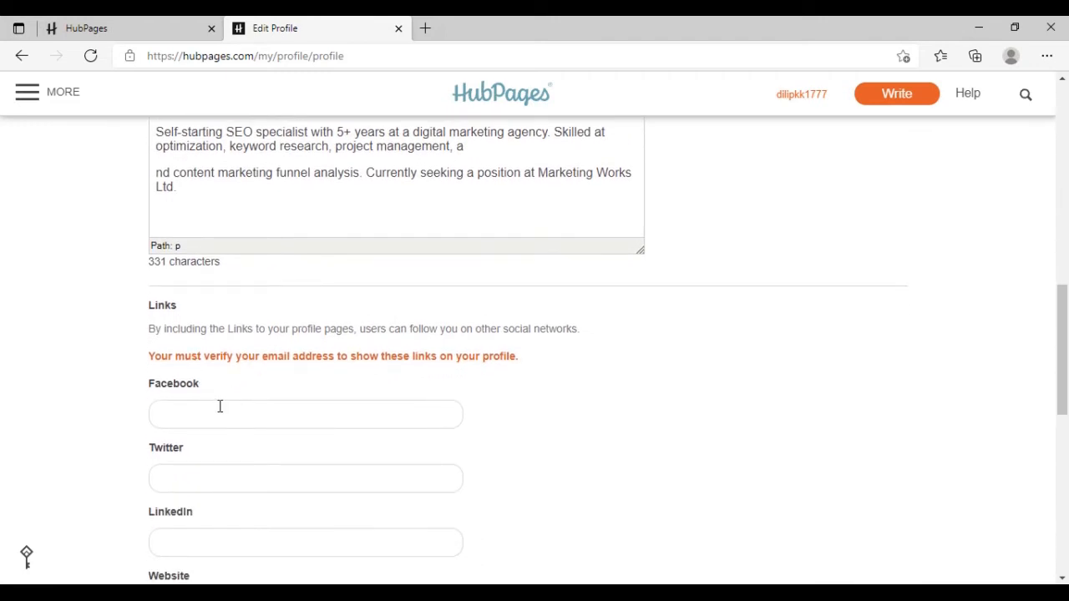
{"action": "scroll", "coordinate": [219, 406], "scroll_direction": "down", "scroll_amount": 3}
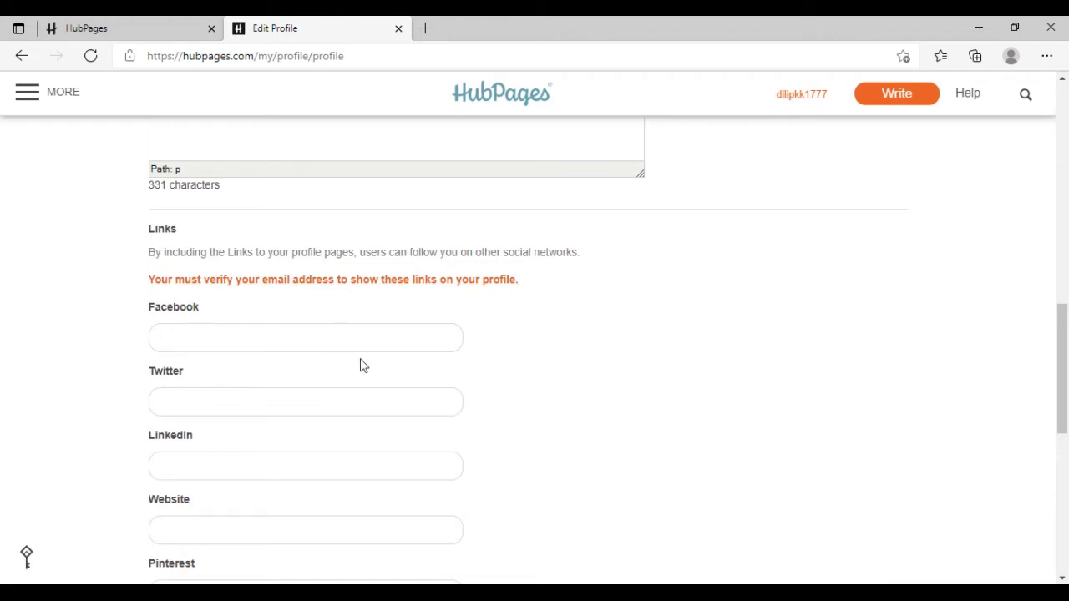
{"action": "scroll", "coordinate": [353, 336], "scroll_direction": "down", "scroll_amount": 2}
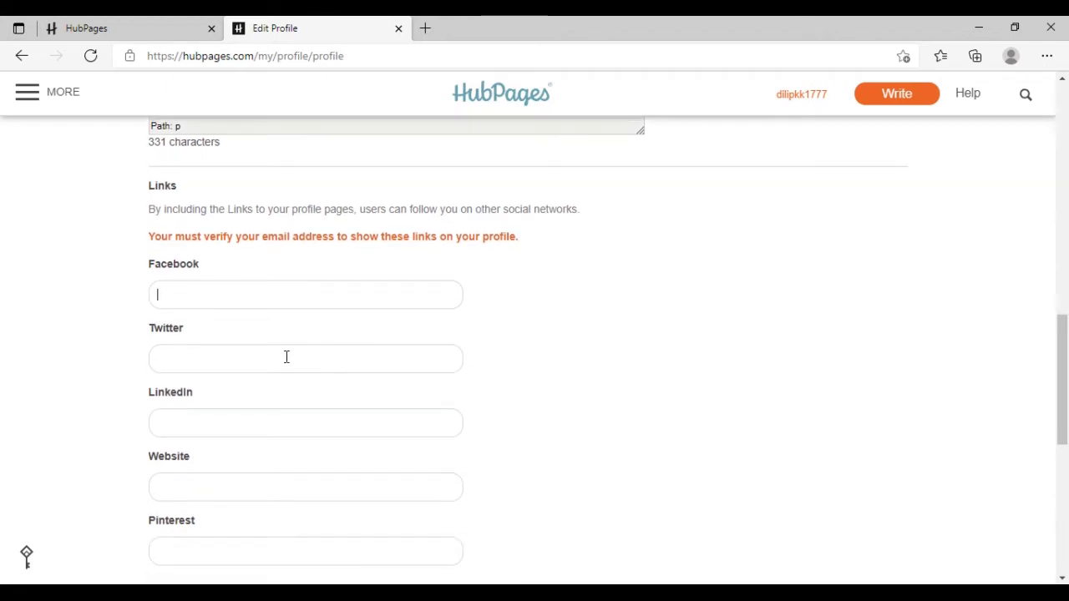
{"action": "scroll", "coordinate": [236, 418], "scroll_direction": "down", "scroll_amount": 2}
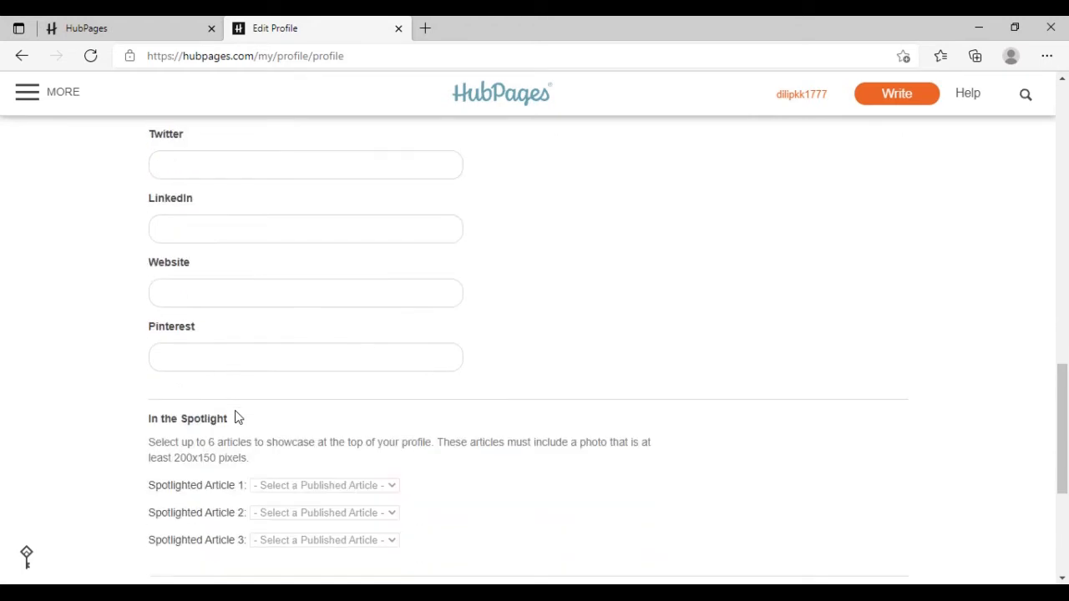
{"action": "scroll", "coordinate": [251, 352], "scroll_direction": "down", "scroll_amount": 1}
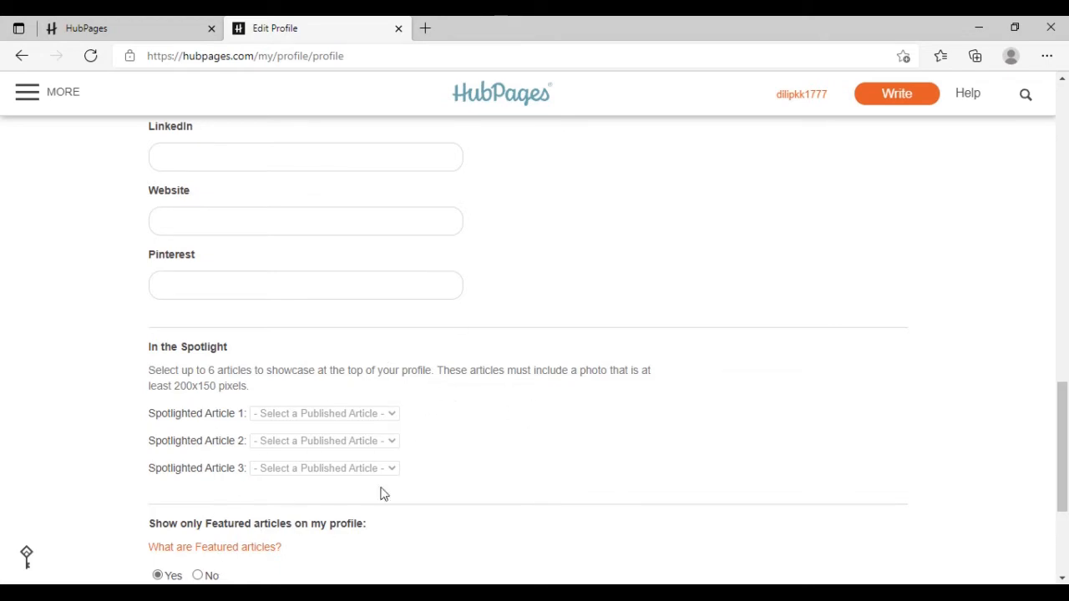
{"action": "scroll", "coordinate": [312, 479], "scroll_direction": "down", "scroll_amount": 1}
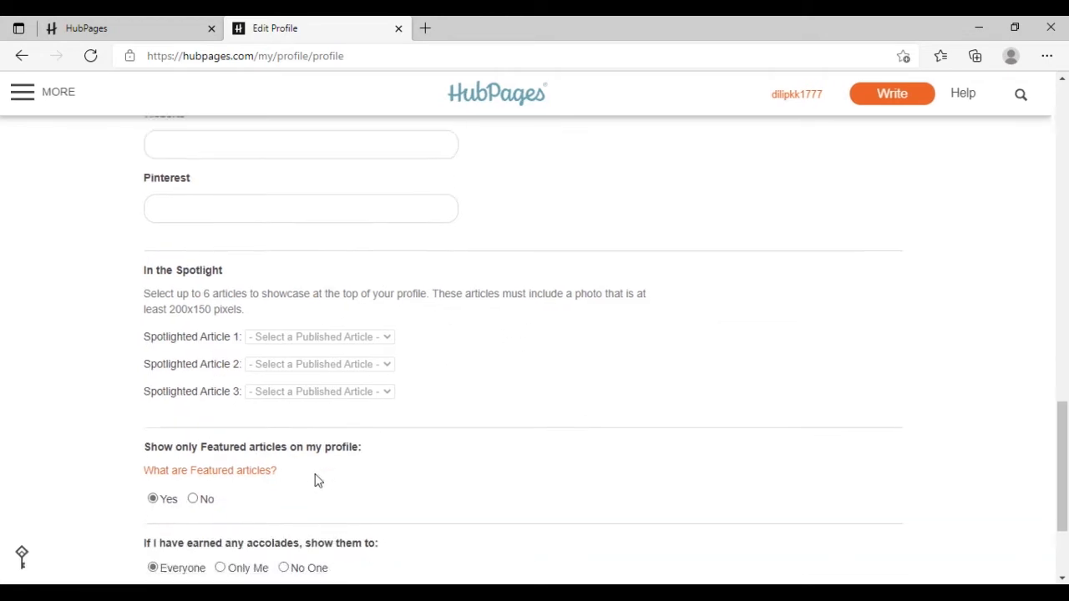
{"action": "scroll", "coordinate": [315, 481], "scroll_direction": "down", "scroll_amount": 2}
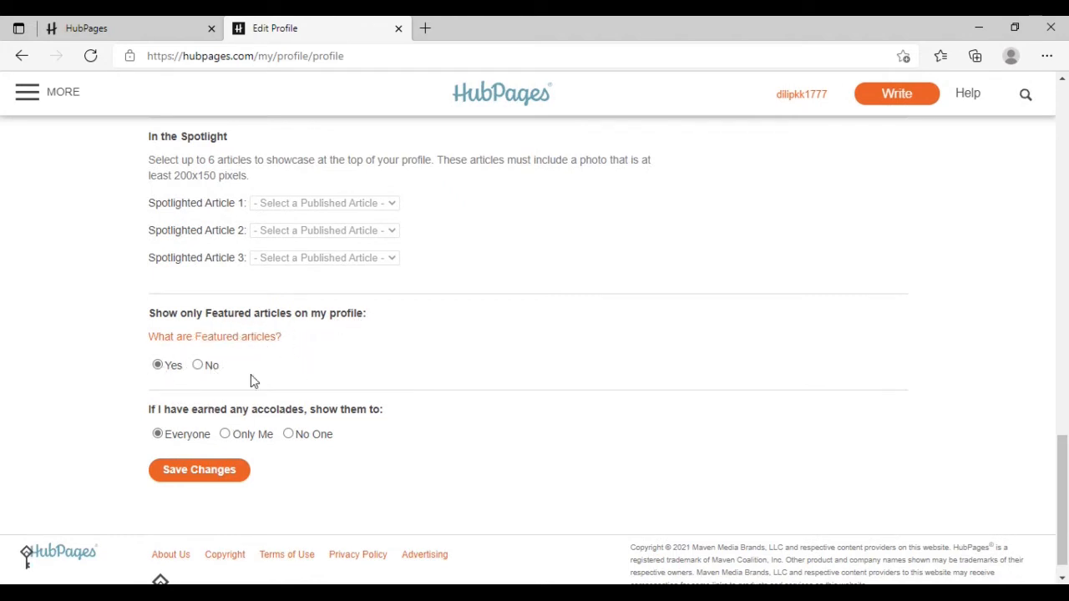
{"action": "scroll", "coordinate": [259, 380], "scroll_direction": "down", "scroll_amount": 1}
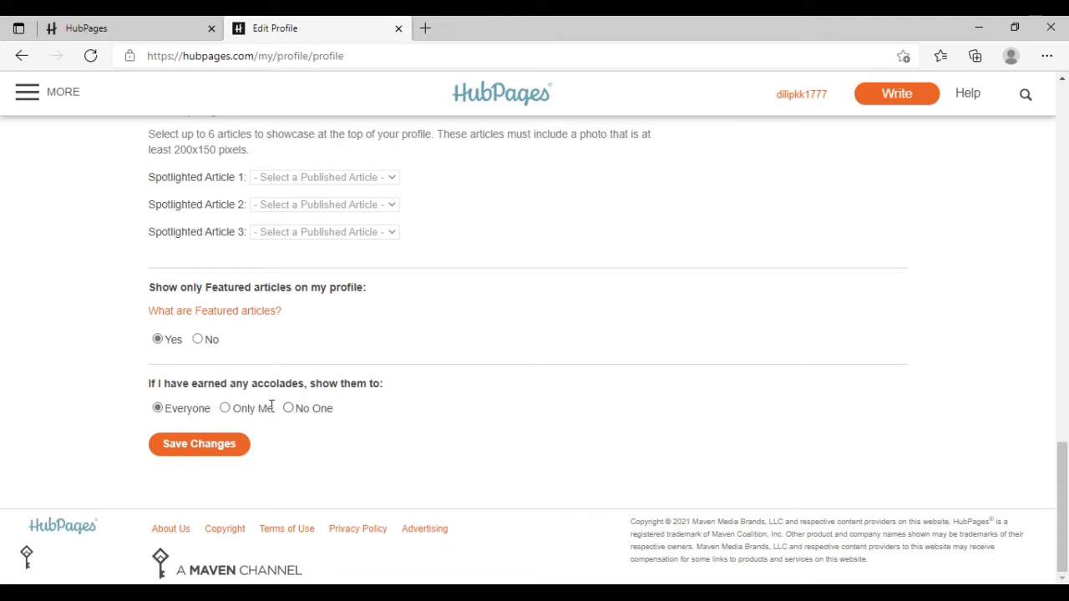
- Recheck the profile form and save the profile changes, leaving the social links empty
{"action": "scroll", "coordinate": [299, 390], "scroll_direction": "up", "scroll_amount": 7}
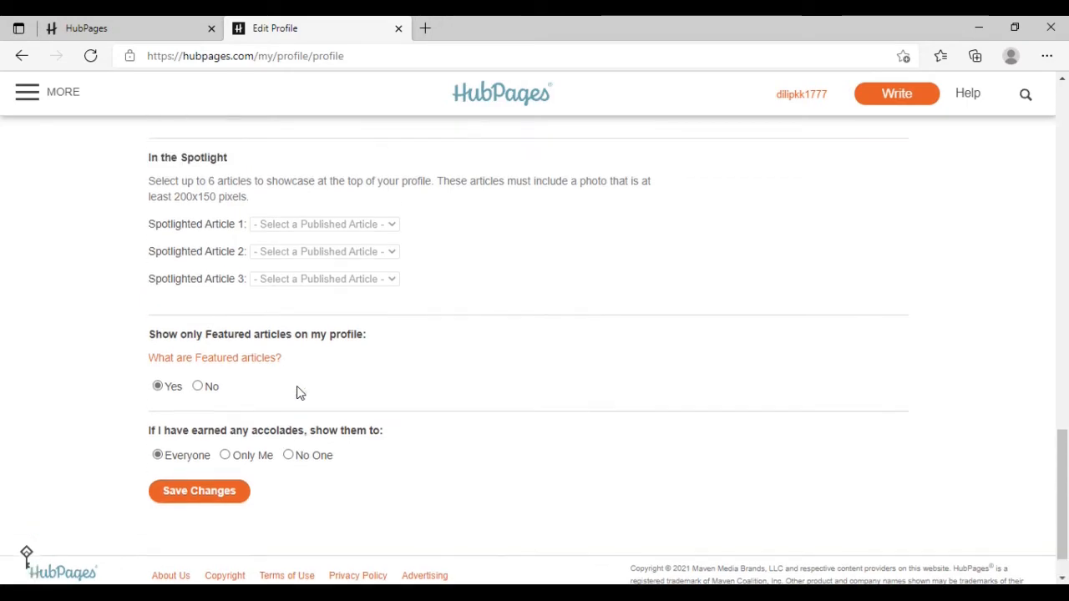
{"action": "scroll", "coordinate": [297, 389], "scroll_direction": "up", "scroll_amount": 8}
{"action": "scroll", "coordinate": [298, 387], "scroll_direction": "down", "scroll_amount": 10}
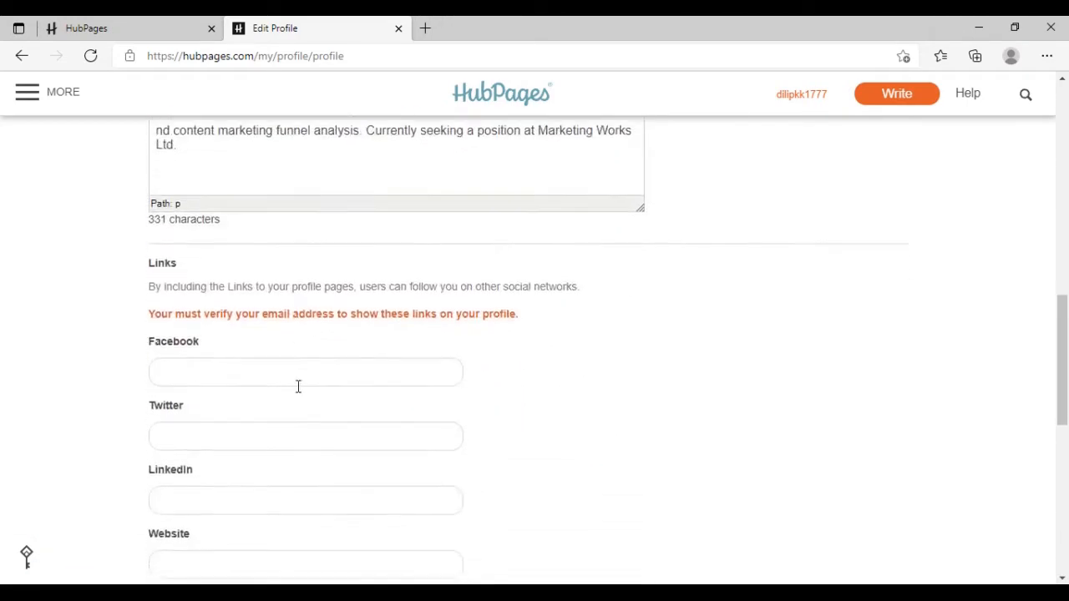
{"action": "scroll", "coordinate": [298, 386], "scroll_direction": "down", "scroll_amount": 3}
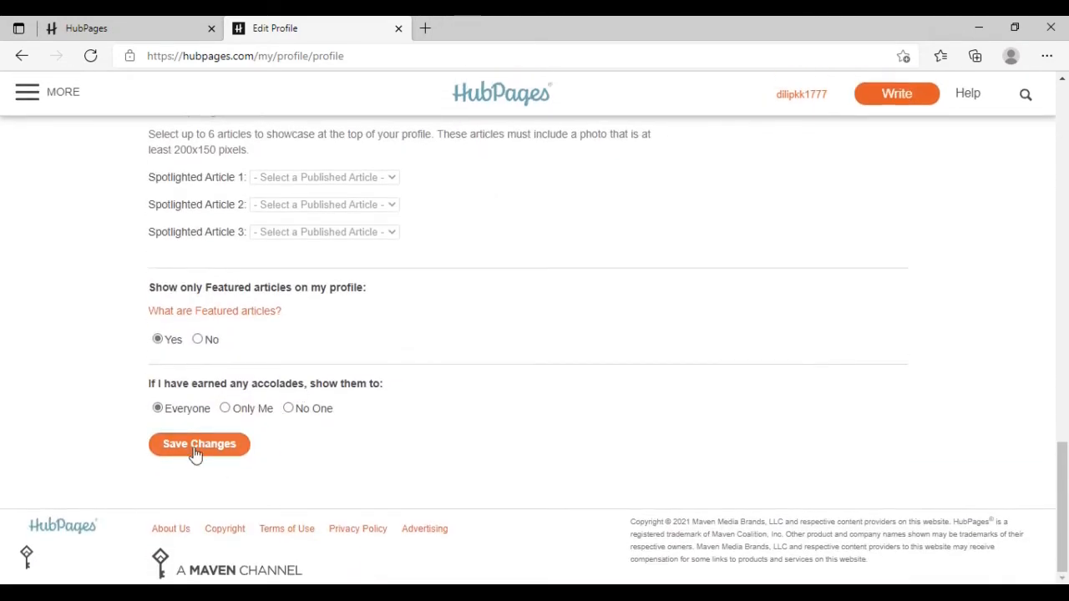
{"action": "left_click", "coordinate": [199, 444]}
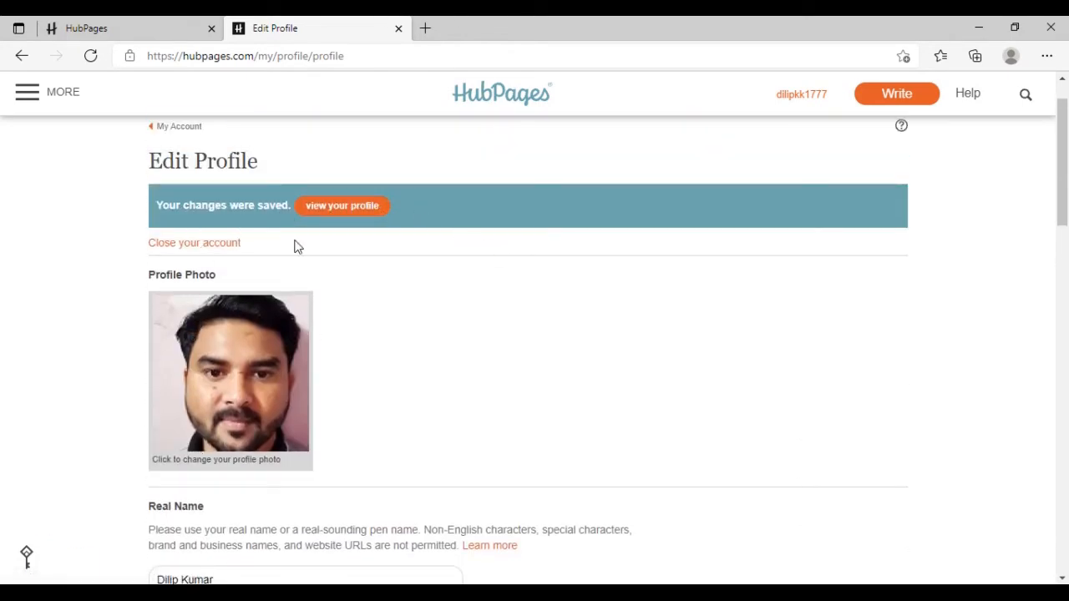
- Look over the saved Edit Profile page, from the photo and bio to the links and spotlight sections
{"action": "scroll", "coordinate": [349, 234], "scroll_direction": "down", "scroll_amount": 2}
{"action": "scroll", "coordinate": [349, 235], "scroll_direction": "up", "scroll_amount": 3}
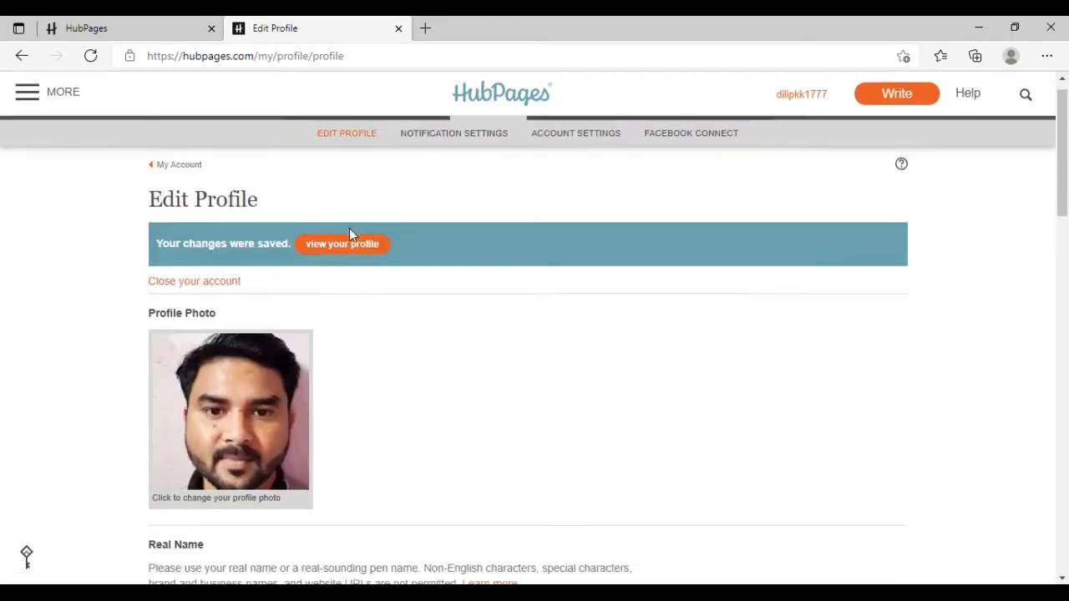
{"action": "scroll", "coordinate": [350, 235], "scroll_direction": "down", "scroll_amount": 6}
{"action": "scroll", "coordinate": [351, 235], "scroll_direction": "up", "scroll_amount": 6}
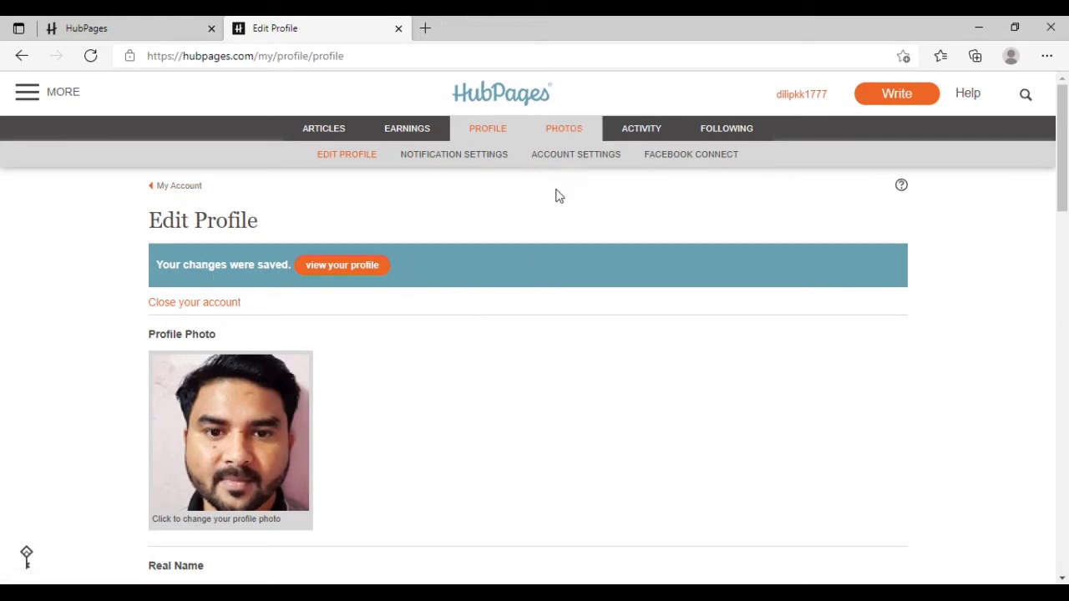
{"action": "scroll", "coordinate": [409, 430], "scroll_direction": "down", "scroll_amount": 2}
{"action": "scroll", "coordinate": [406, 429], "scroll_direction": "up", "scroll_amount": 2}
{"action": "scroll", "coordinate": [407, 426], "scroll_direction": "down", "scroll_amount": 8}
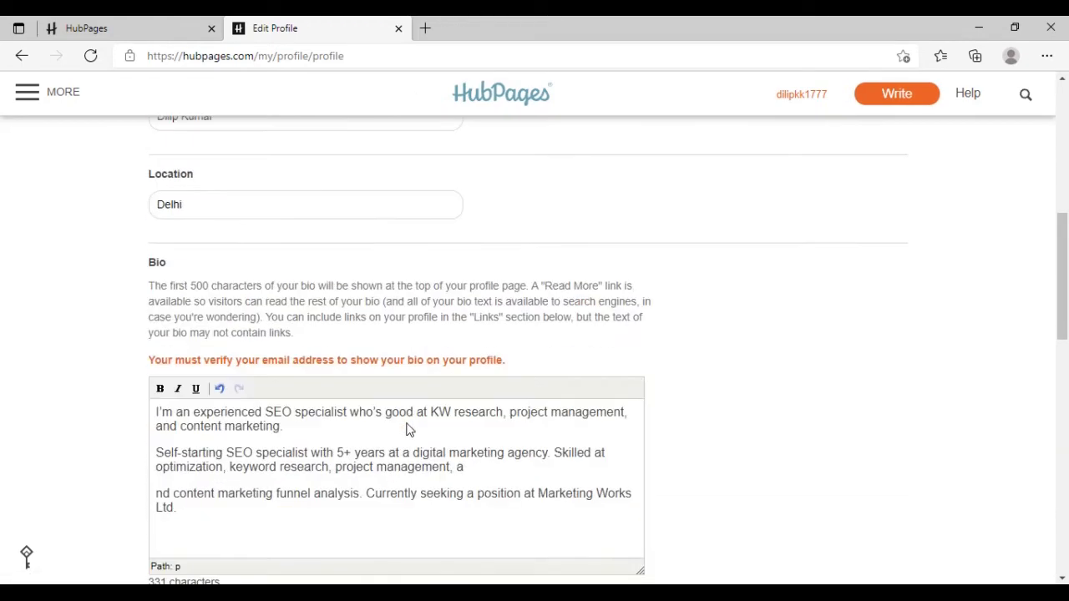
{"action": "scroll", "coordinate": [407, 423], "scroll_direction": "down", "scroll_amount": 7}
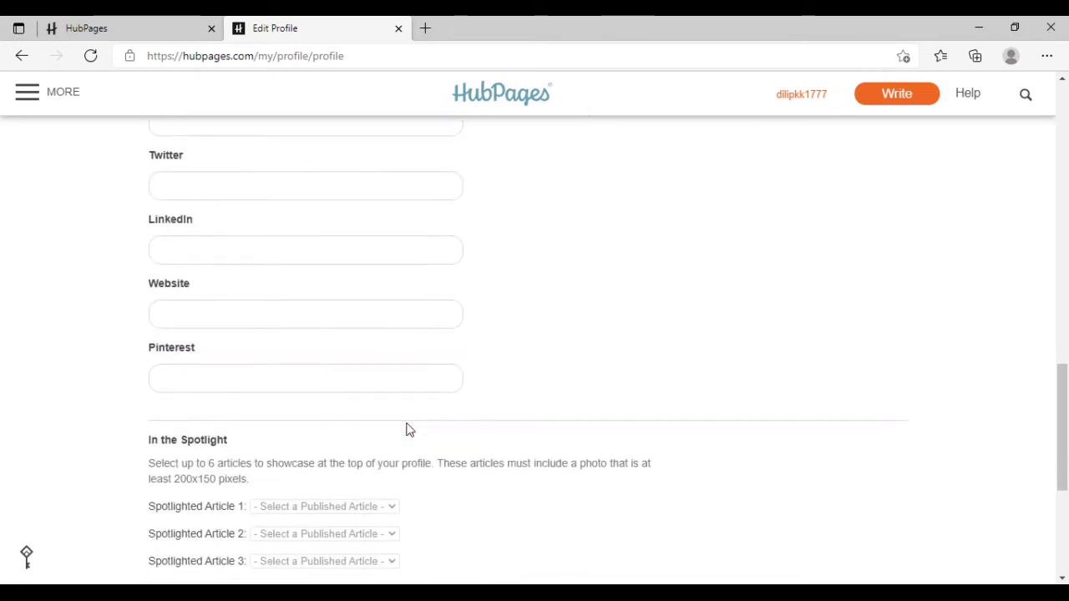
{"action": "scroll", "coordinate": [408, 428], "scroll_direction": "up", "scroll_amount": 6}
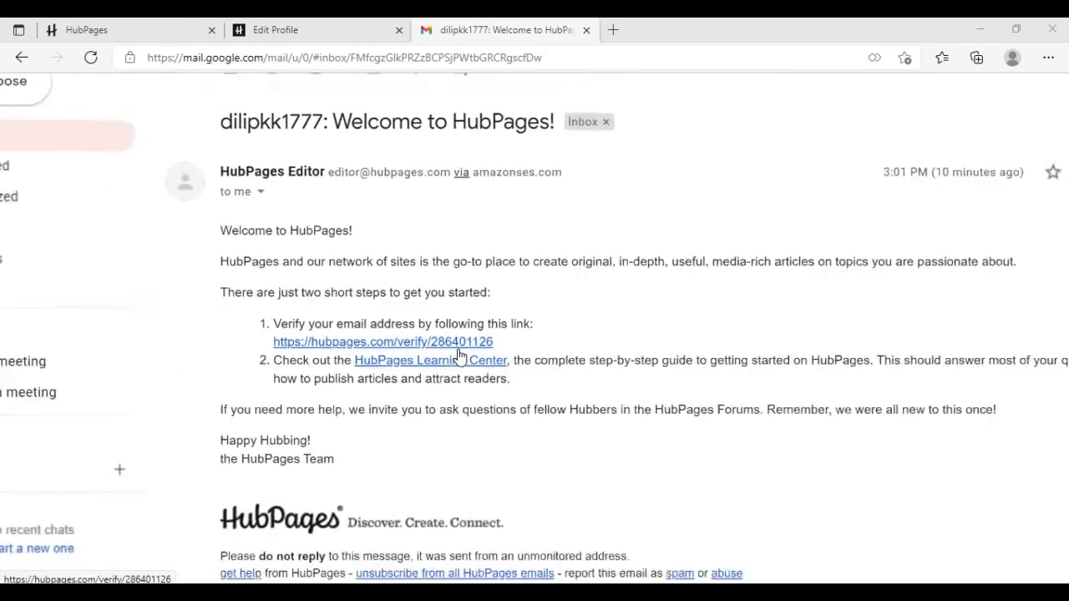
- Read the HubPages welcome email in Gmail and follow its link to verify the email address
{"action": "scroll", "coordinate": [458, 356], "scroll_direction": "down", "scroll_amount": 1}
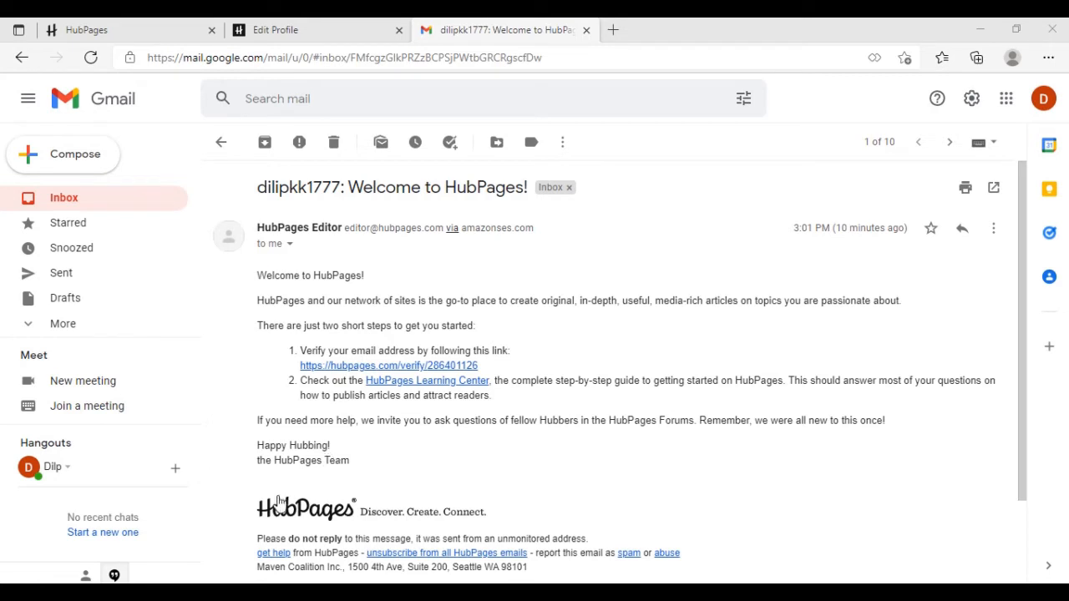
{"action": "scroll", "coordinate": [406, 475], "scroll_direction": "down", "scroll_amount": 1}
{"action": "scroll", "coordinate": [406, 475], "scroll_direction": "up", "scroll_amount": 1}
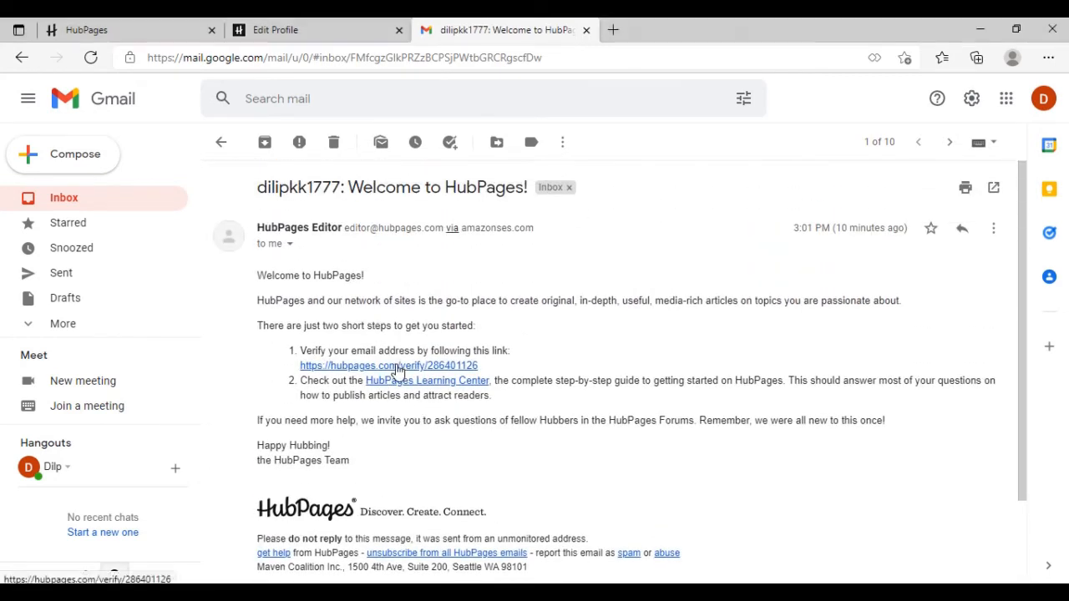
{"action": "left_click", "coordinate": [397, 368]}
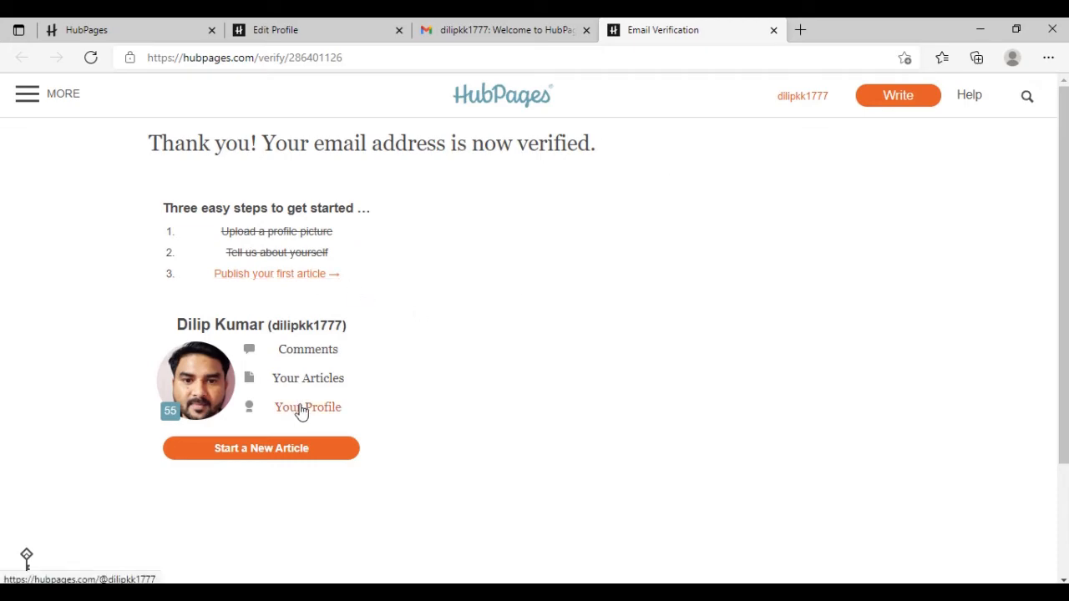
- Revisit the Edit Profile page and the welcome email, and return to the Email Verification page
{"action": "left_click", "coordinate": [321, 28]}
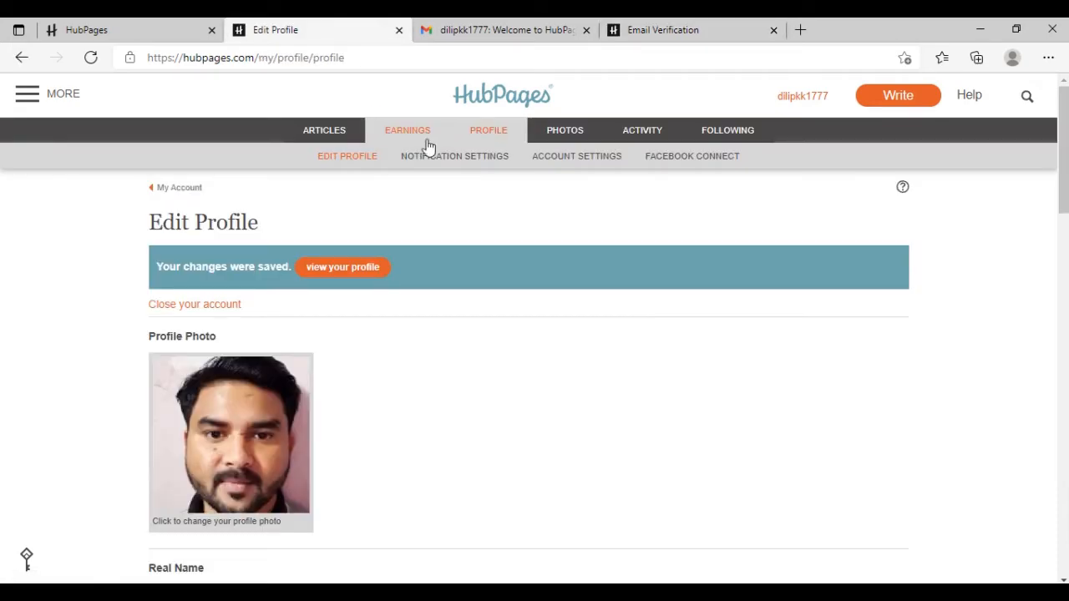
{"action": "left_click", "coordinate": [552, 28]}
{"action": "left_click", "coordinate": [711, 25]}
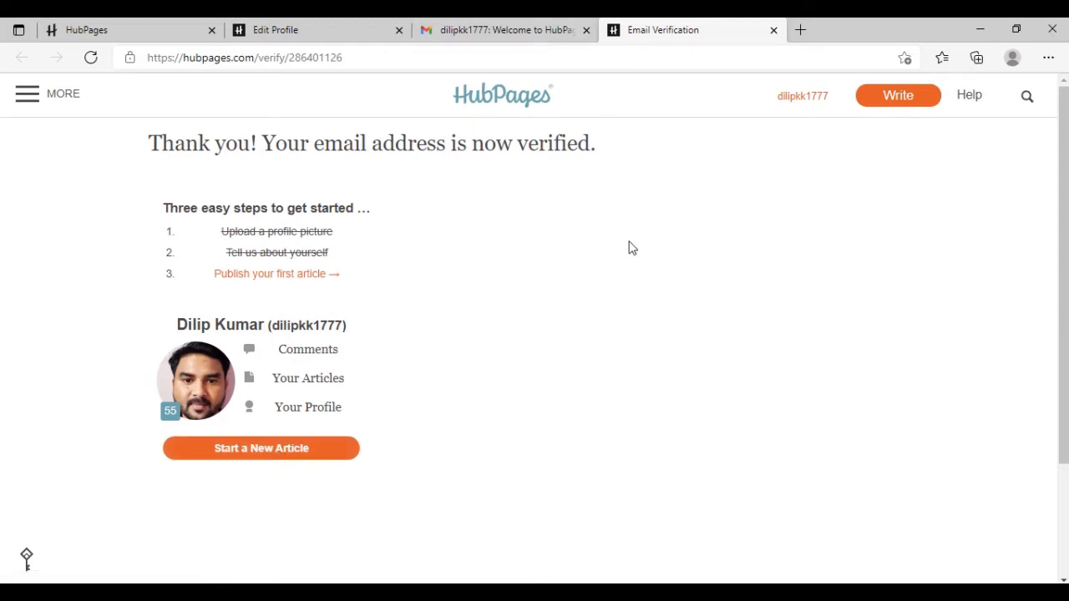
- Start a new article and title it "how to learn SEO by" followed by the author's full name
{"action": "left_click", "coordinate": [282, 457]}
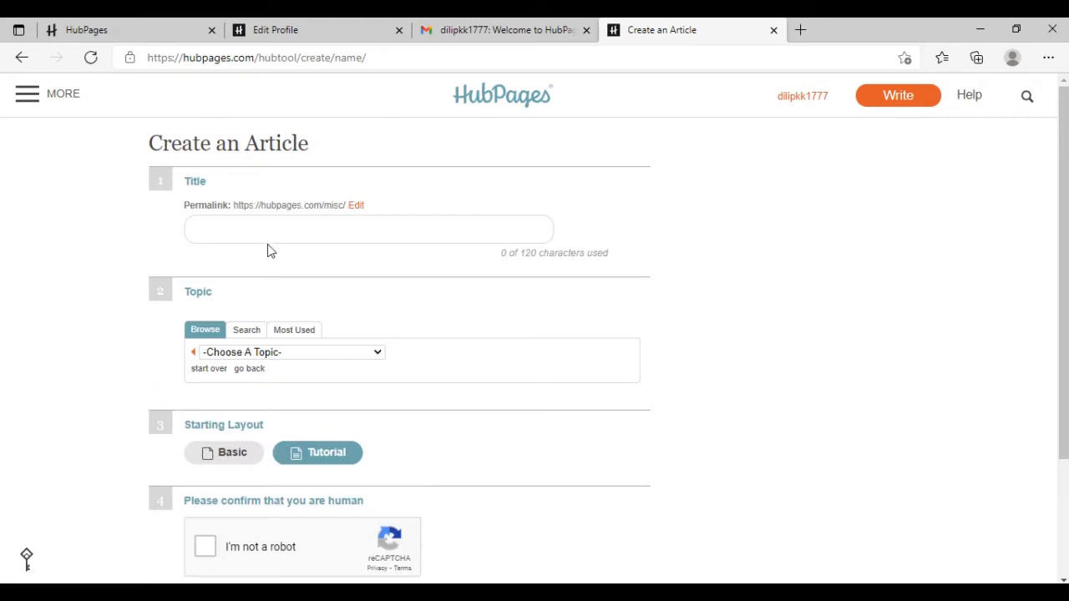
{"action": "left_click_drag", "start_coordinate": [179, 209], "coordinate": [380, 218]}
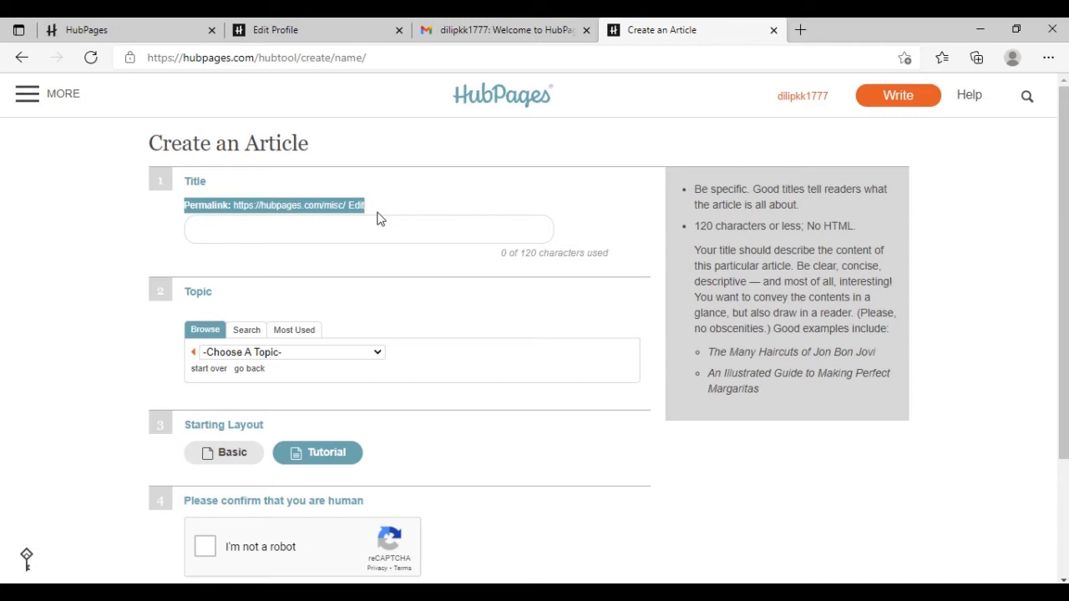
{"action": "left_click", "coordinate": [293, 236]}
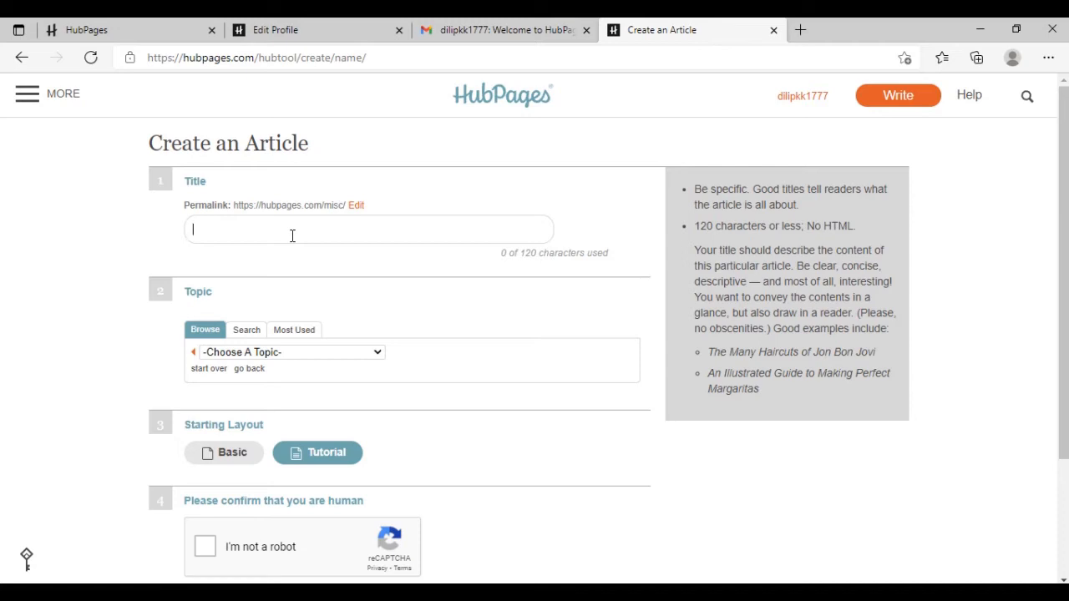
{"action": "type", "text": "how to learn "}
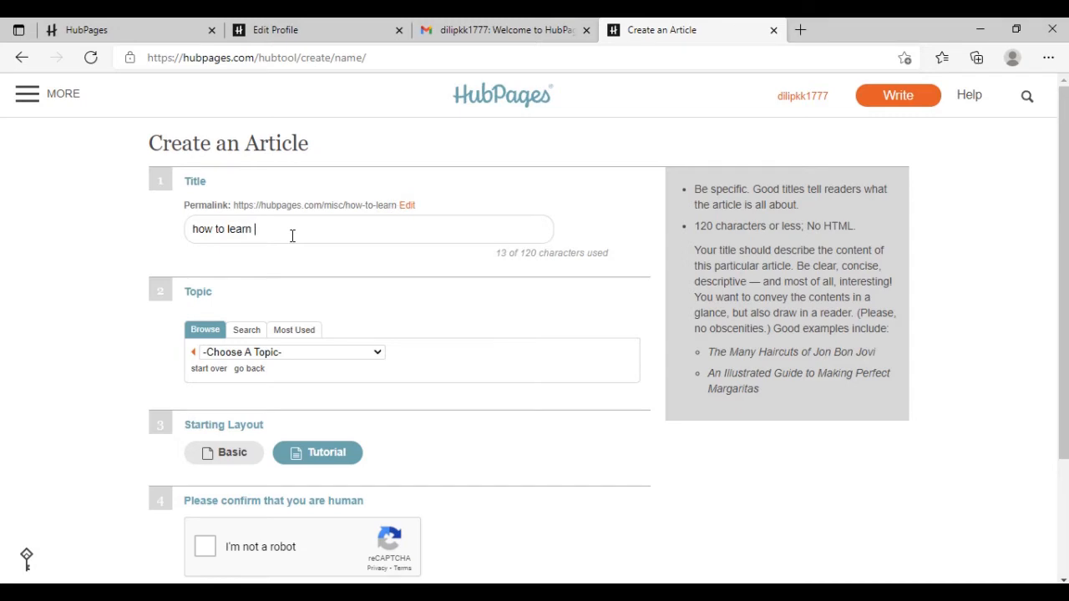
{"action": "type", "text": "S"}
{"action": "key", "text": "BackSpace"}
{"action": "type", "text": "SEO by dilip kumar"}
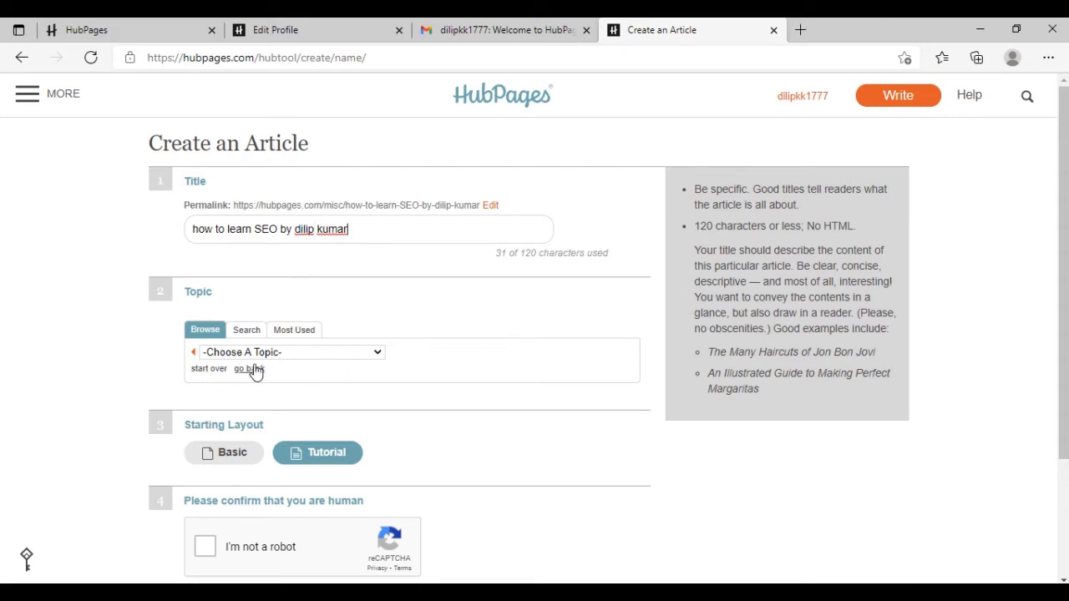
- Choose Technology » Computers & Software » Computer How-Tos & Tutorials as the article topic from the topics suggested for the title
{"action": "left_click", "coordinate": [380, 355]}
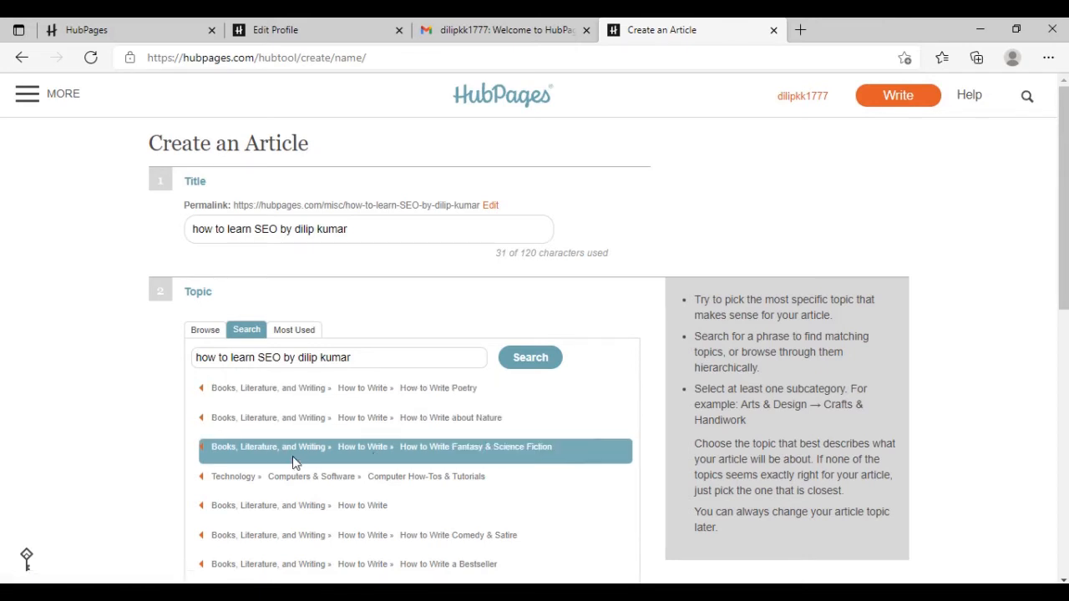
{"action": "left_click", "coordinate": [202, 330]}
{"action": "left_click", "coordinate": [247, 330]}
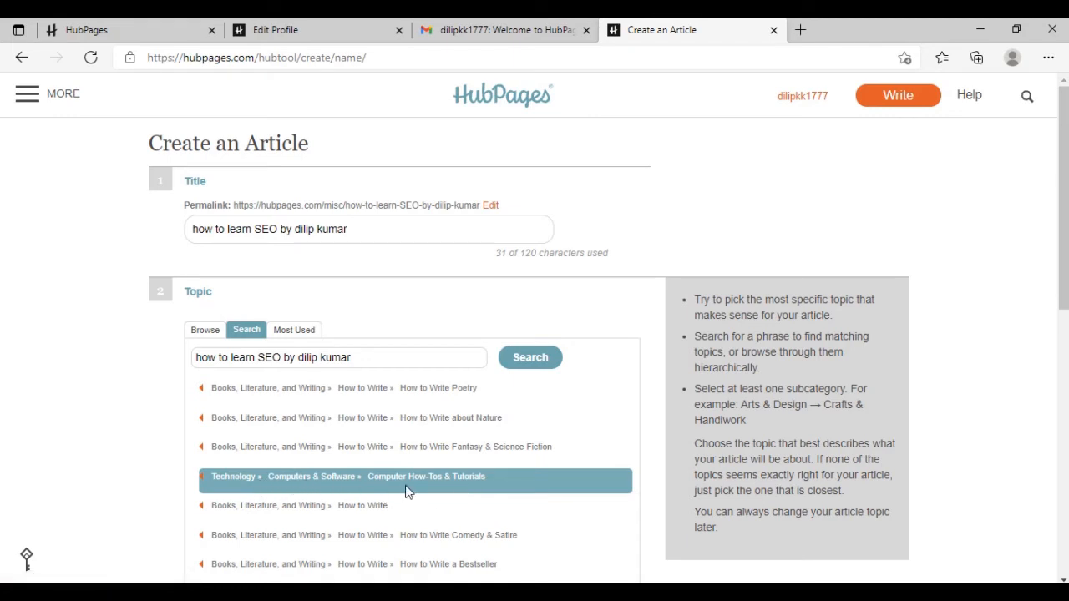
{"action": "left_click", "coordinate": [474, 486]}
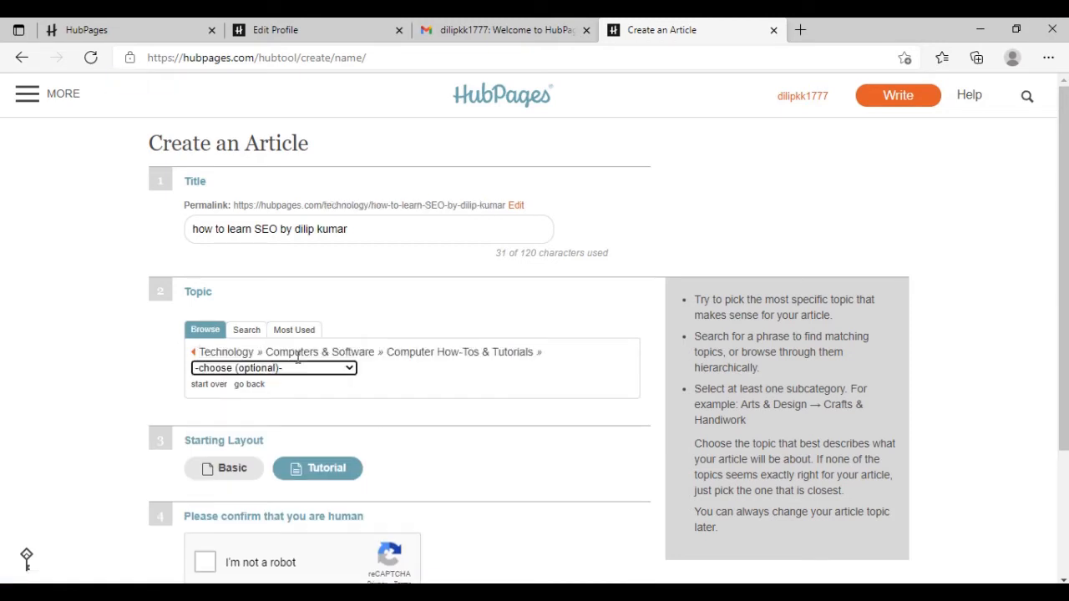
- Narrow the article topic to the optional subcategory Computer Networking
{"action": "left_click", "coordinate": [350, 369]}
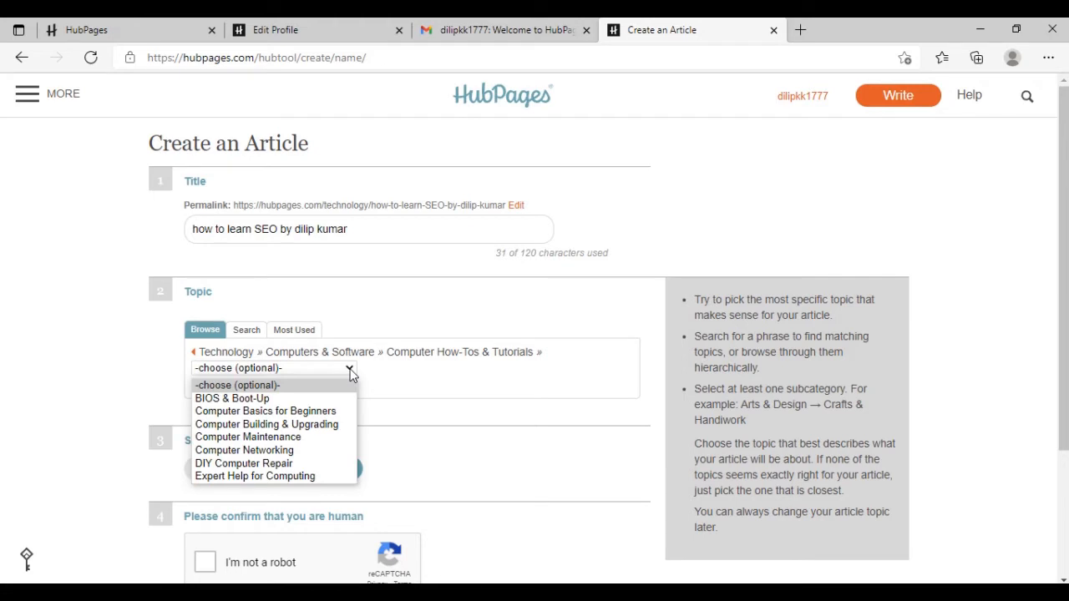
{"action": "key", "text": "Down"}
{"action": "key", "text": "Down"}
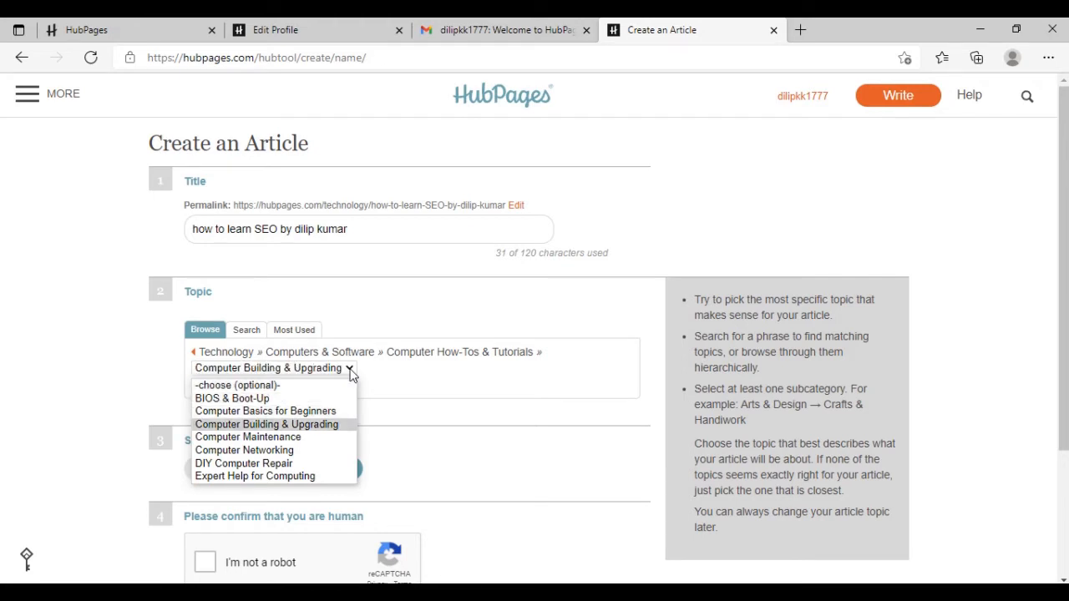
{"action": "key", "text": "Down"}
{"action": "key", "text": "Down"}
{"action": "key", "text": "Down"}
{"action": "key", "text": "Down"}
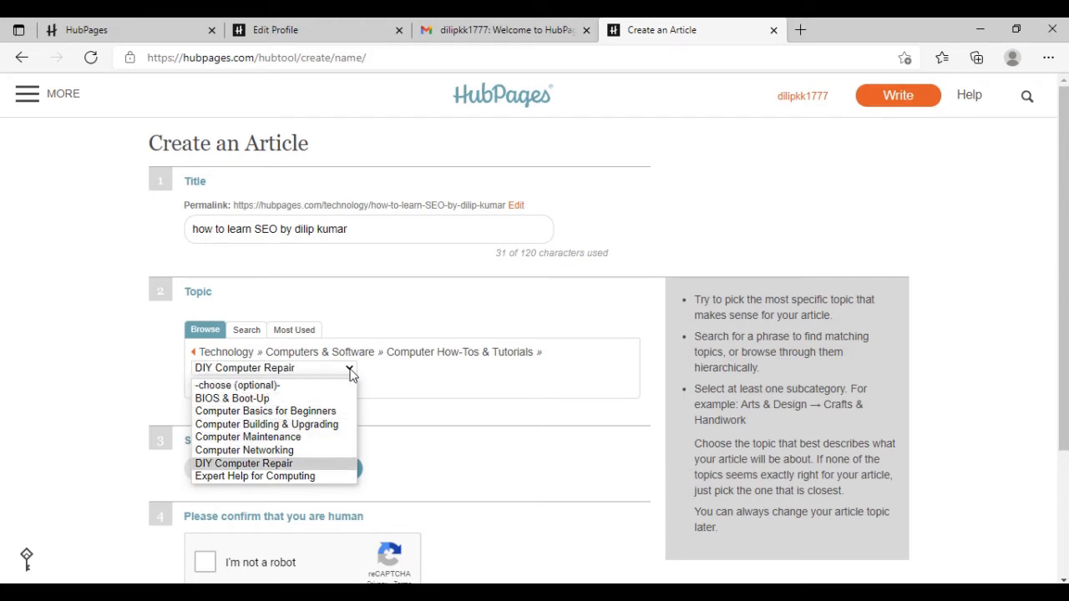
{"action": "key", "text": "Up"}
{"action": "key", "text": "Up"}
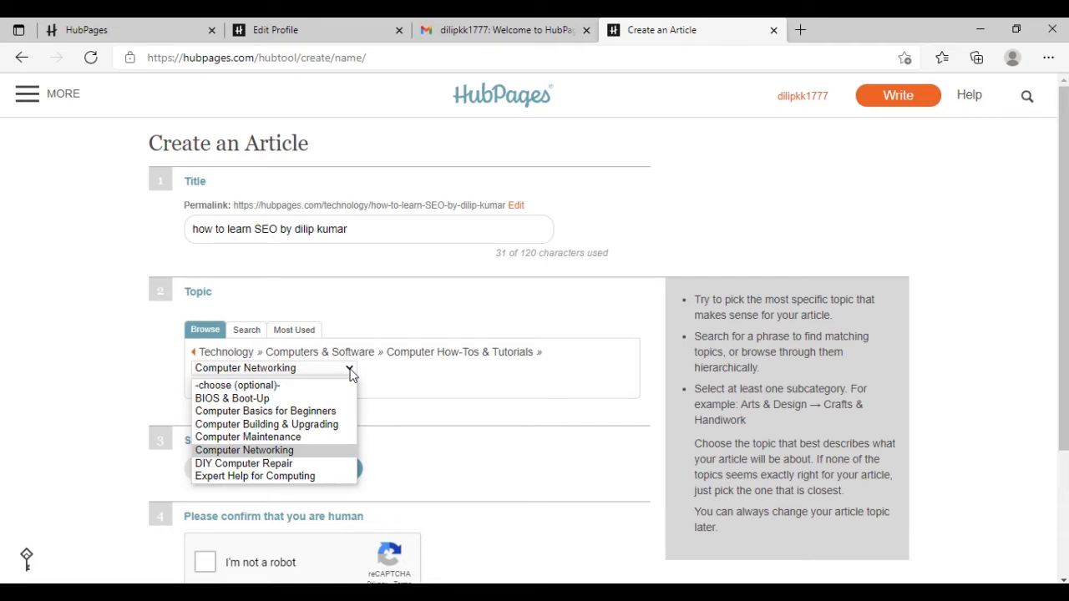
{"action": "left_click", "coordinate": [270, 450]}
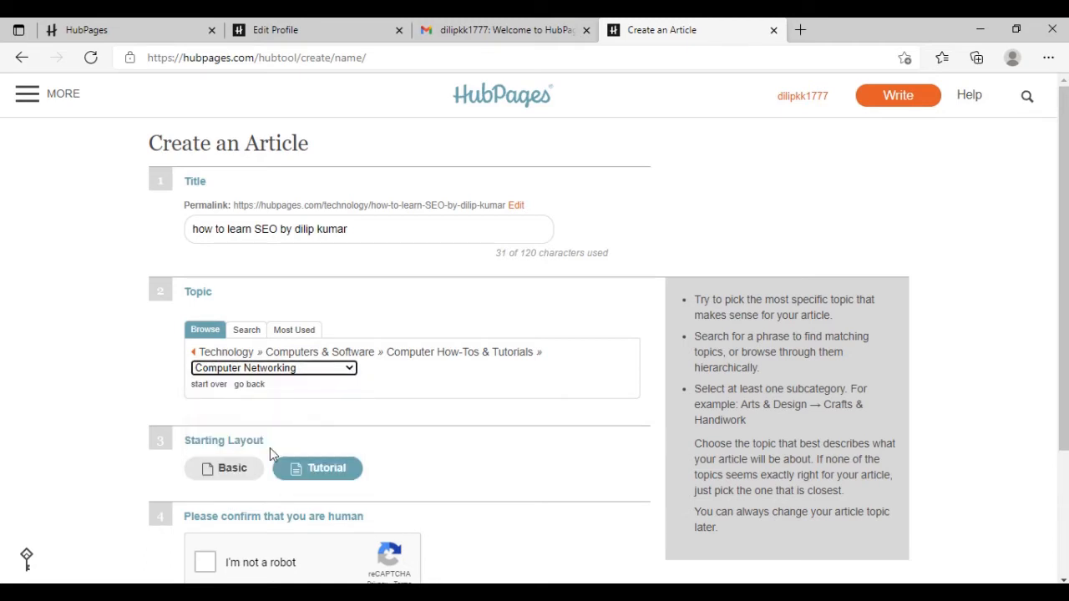
- Choose the Basic starting layout for the article
{"action": "scroll", "coordinate": [377, 410], "scroll_direction": "down", "scroll_amount": 1}
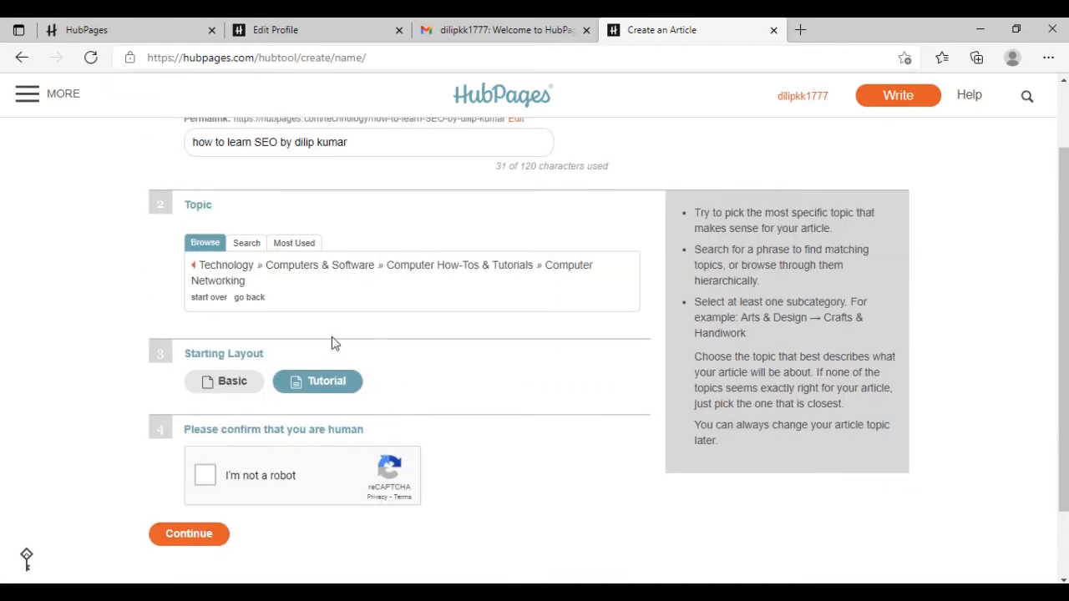
{"action": "scroll", "coordinate": [331, 342], "scroll_direction": "down", "scroll_amount": 1}
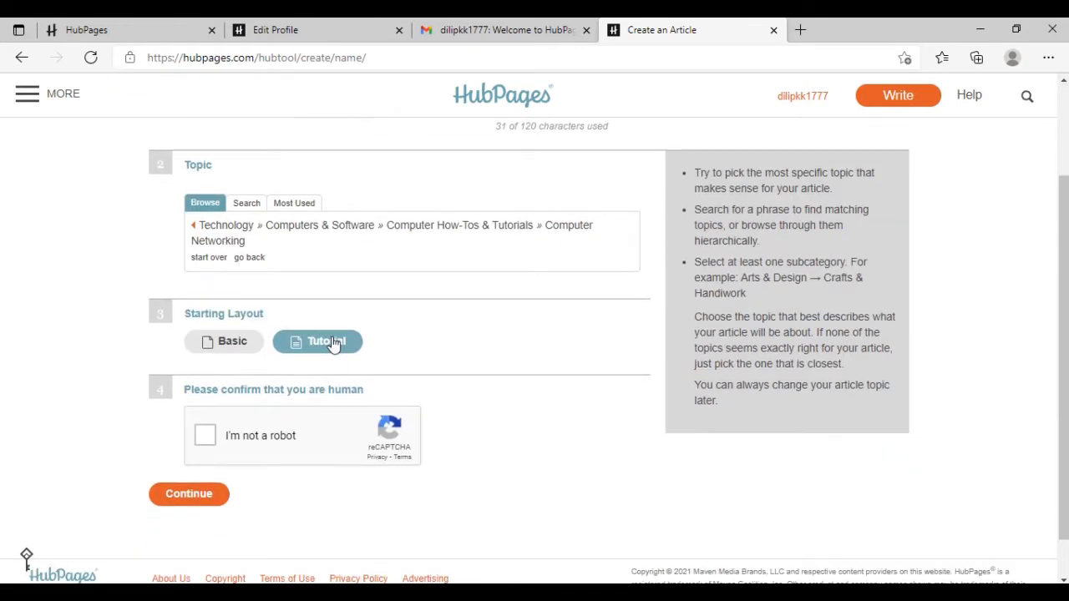
{"action": "left_click", "coordinate": [223, 344]}
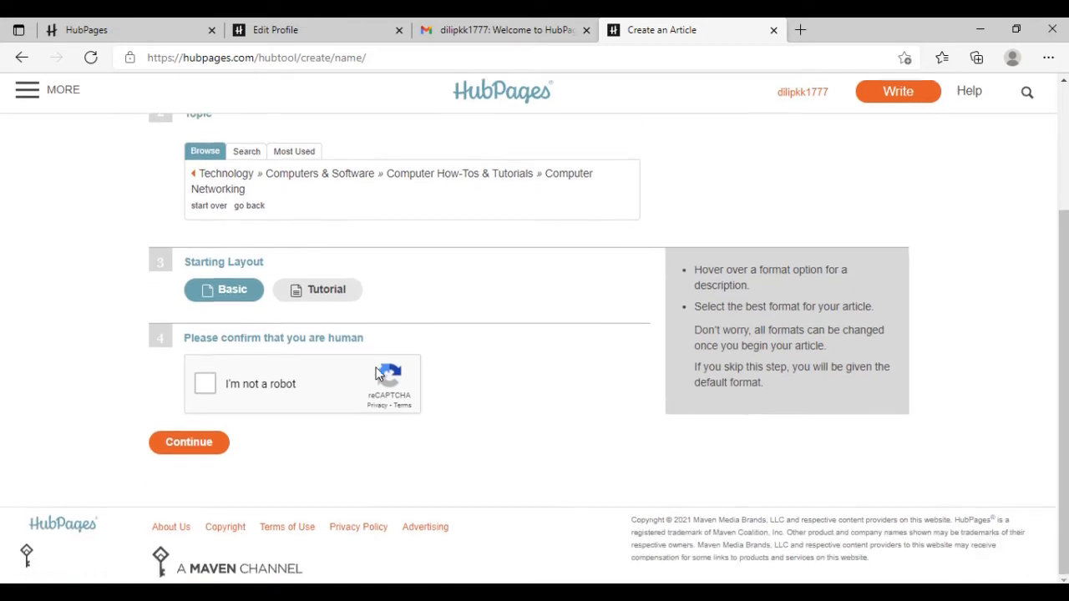
- Complete the human verification by selecting all fire hydrant images, and continue to the article editor
{"action": "scroll", "coordinate": [376, 372], "scroll_direction": "down", "scroll_amount": 1}
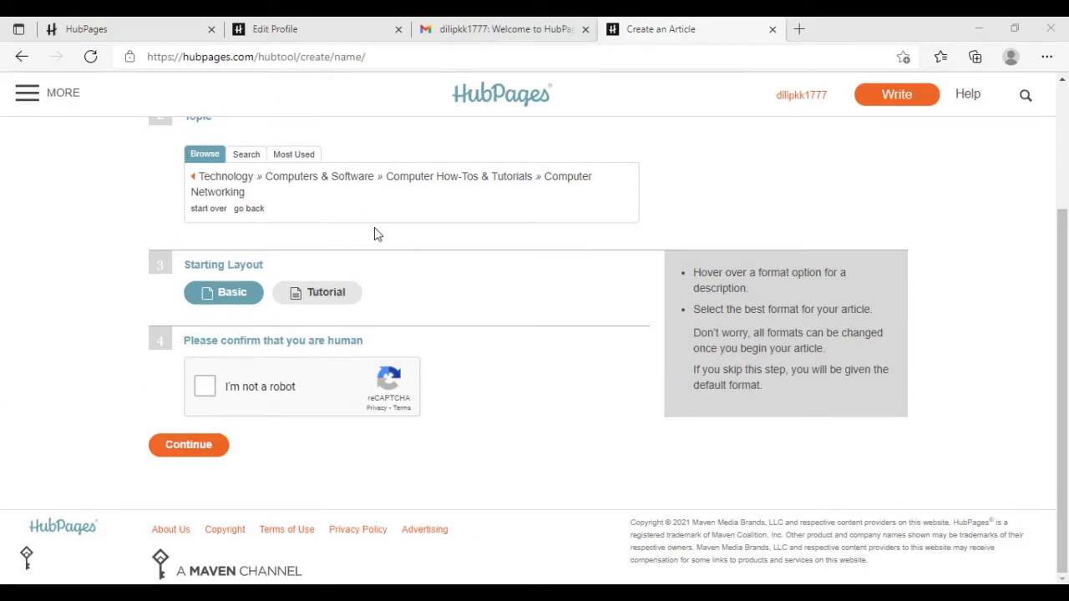
{"action": "left_click", "coordinate": [212, 387]}
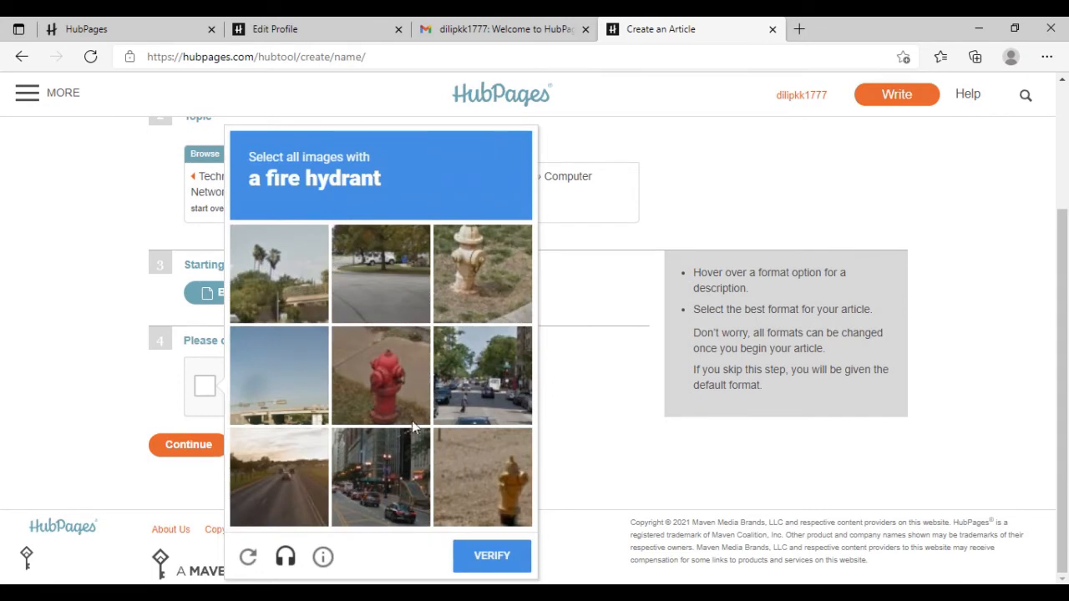
{"action": "left_click", "coordinate": [493, 242]}
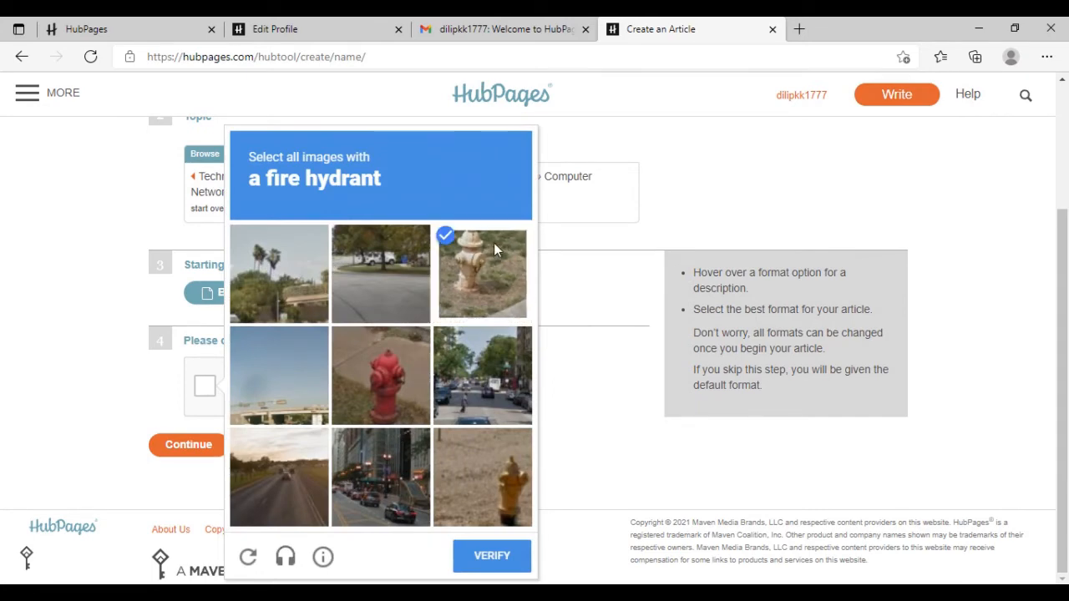
{"action": "left_click", "coordinate": [400, 372]}
{"action": "left_click", "coordinate": [501, 479]}
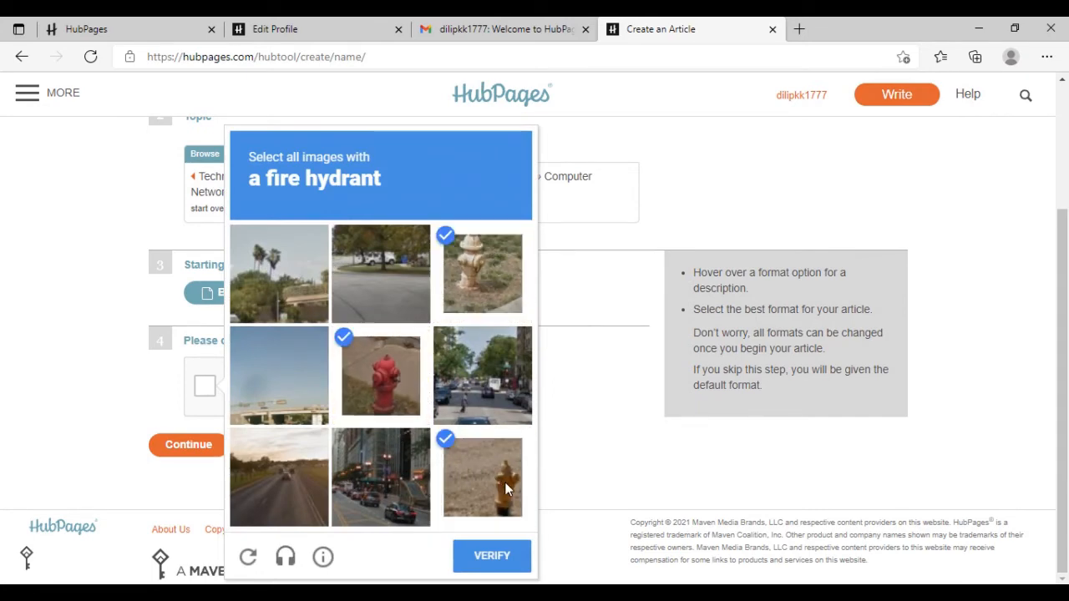
{"action": "left_click", "coordinate": [505, 561]}
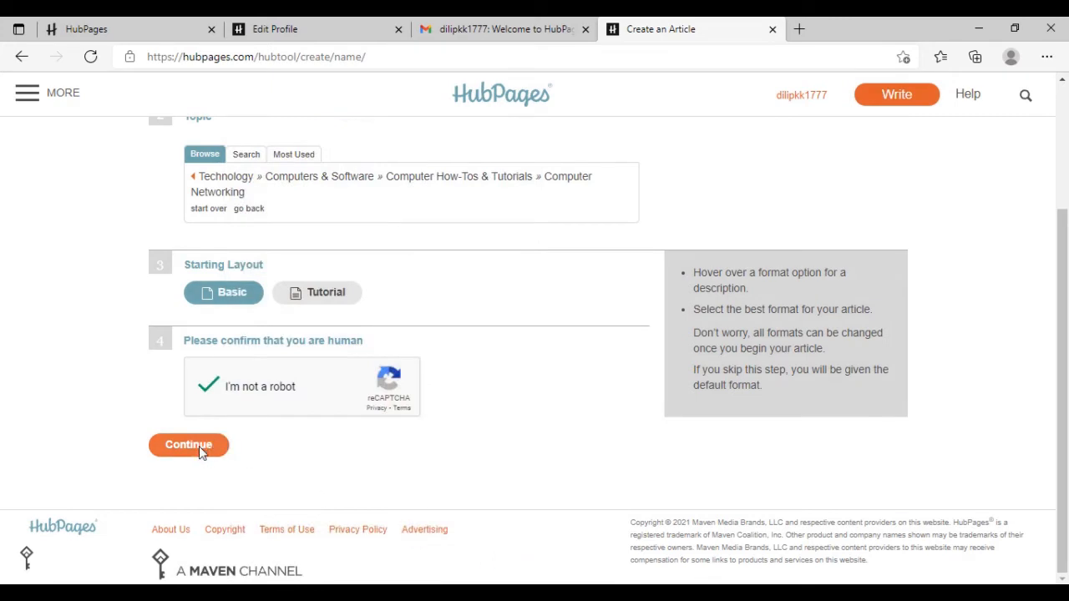
{"action": "left_click", "coordinate": [198, 446]}
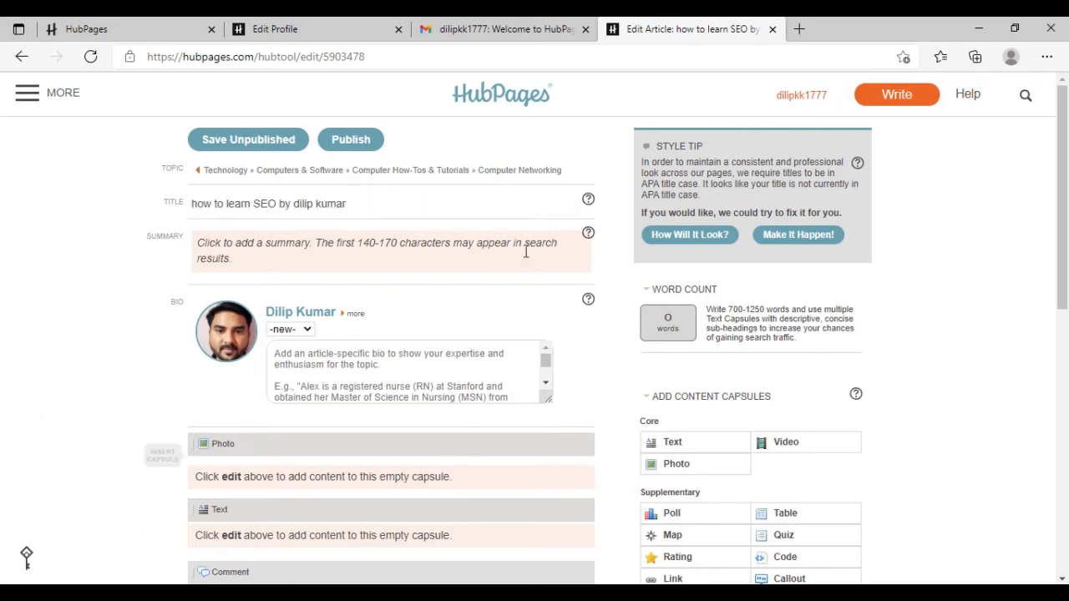
- Add the article summary "Learn seo by easiest way."
{"action": "scroll", "coordinate": [358, 446], "scroll_direction": "down", "scroll_amount": 3}
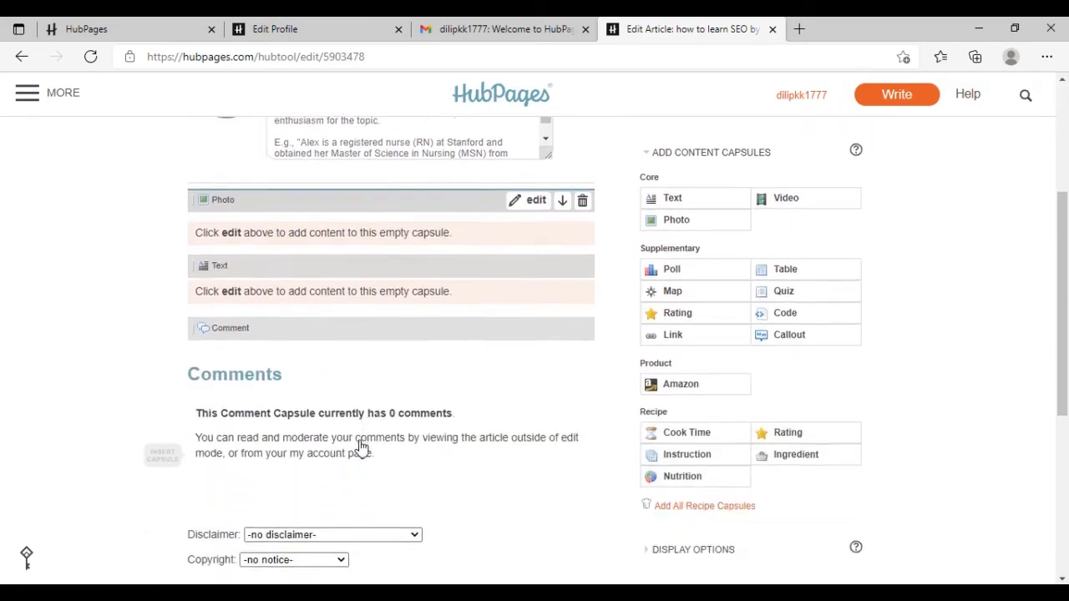
{"action": "scroll", "coordinate": [358, 446], "scroll_direction": "up", "scroll_amount": 3}
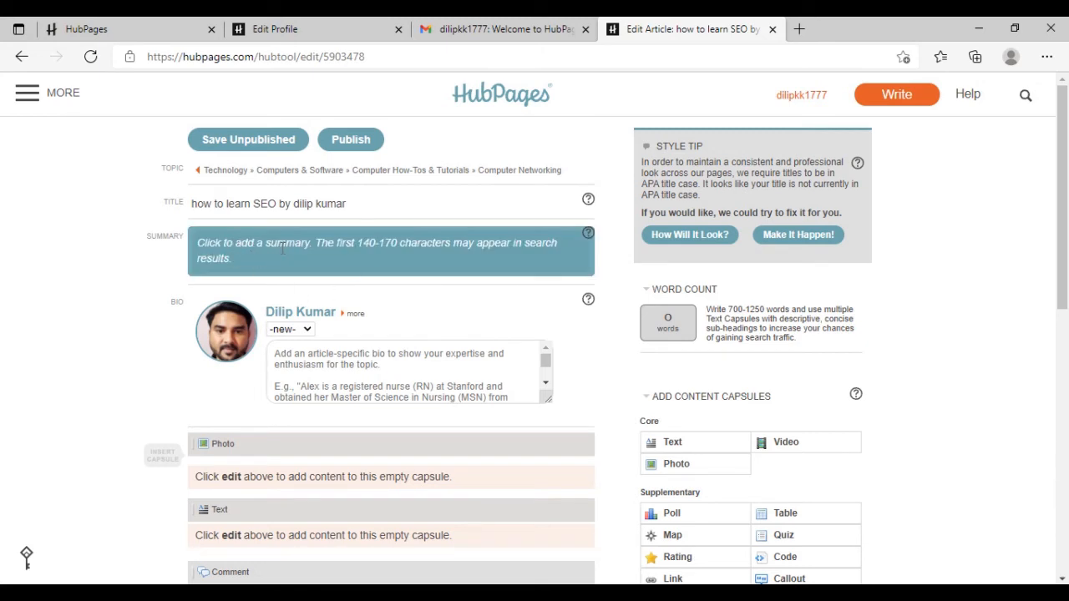
{"action": "left_click", "coordinate": [419, 233]}
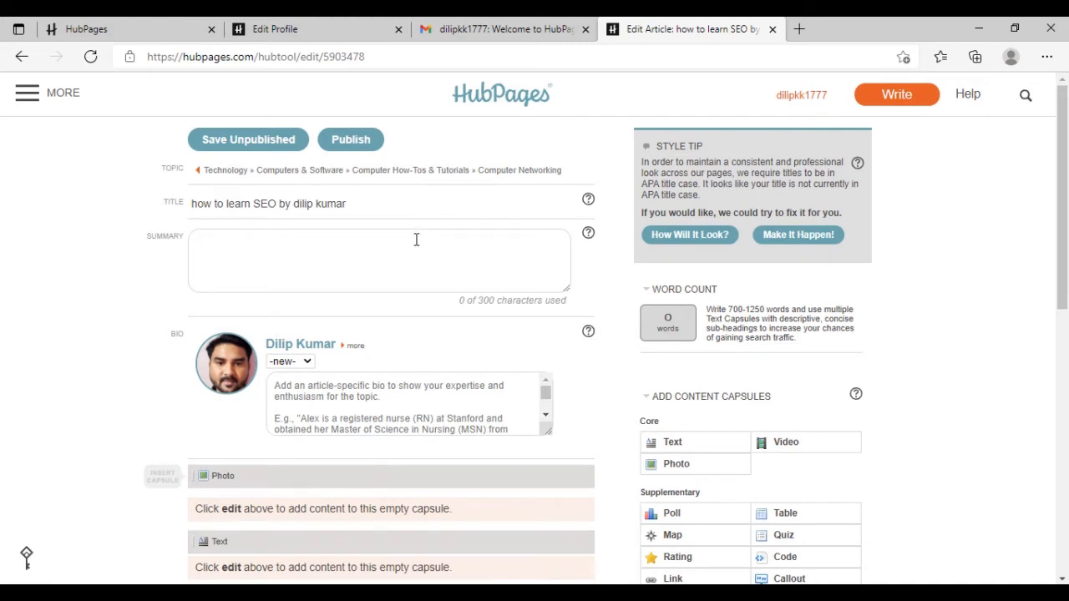
{"action": "type", "text": "Learn SEO BY"}
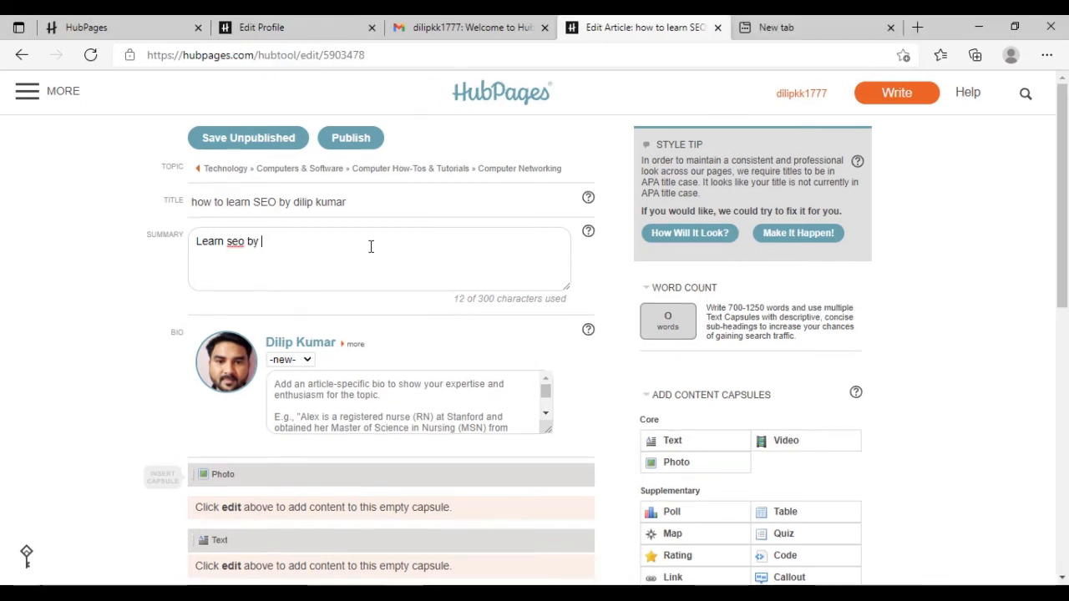
{"action": "type", "text": "easiest wa "}
{"action": "type", "text": "y"}
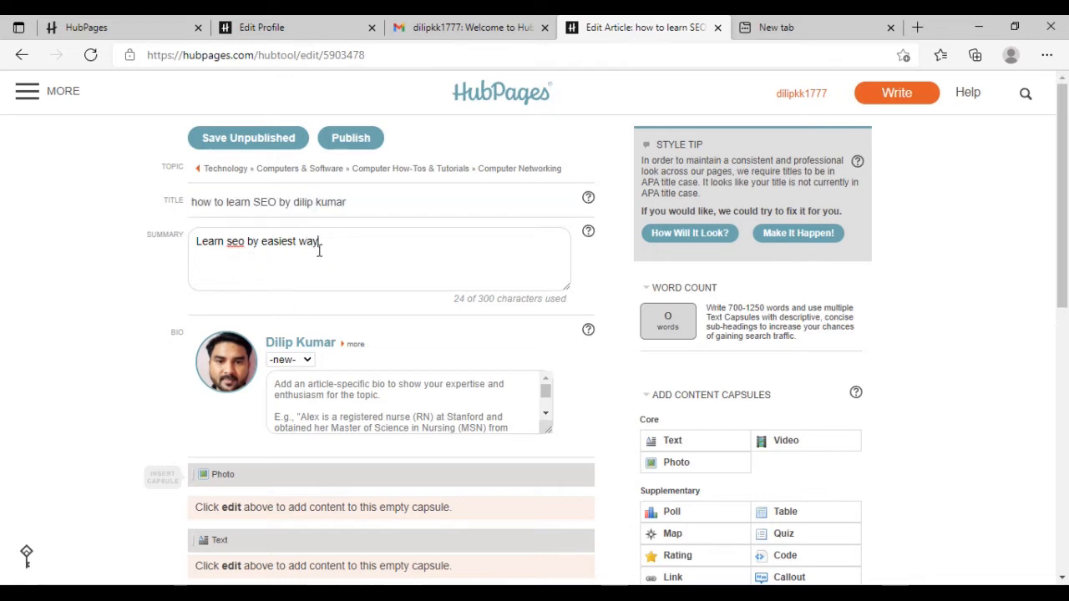
{"action": "type", "text": "."}
{"action": "scroll", "coordinate": [251, 325], "scroll_direction": "down", "scroll_amount": 1}
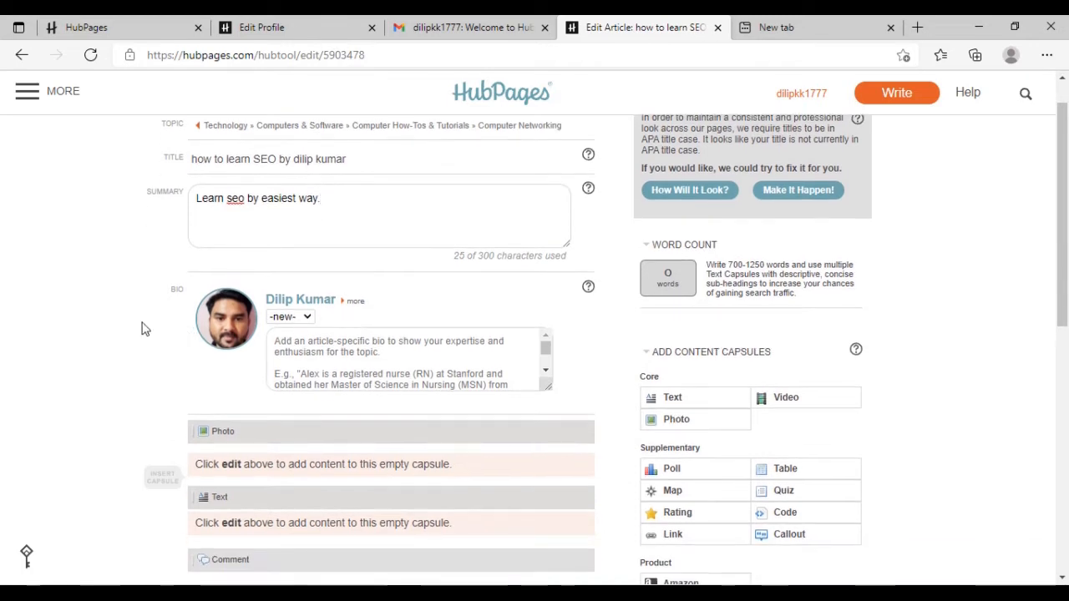
{"action": "left_click", "coordinate": [494, 272]}
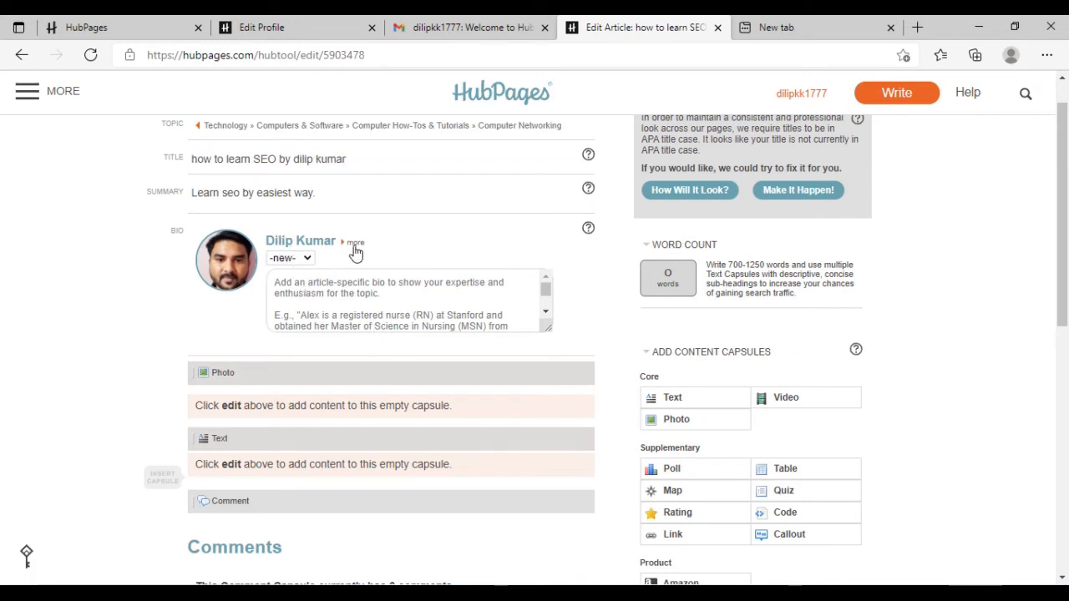
- Write an article bio introducing the author as an SEO expert, adding the copied text about 6+ years' experience in social media management
{"action": "left_click", "coordinate": [365, 295]}
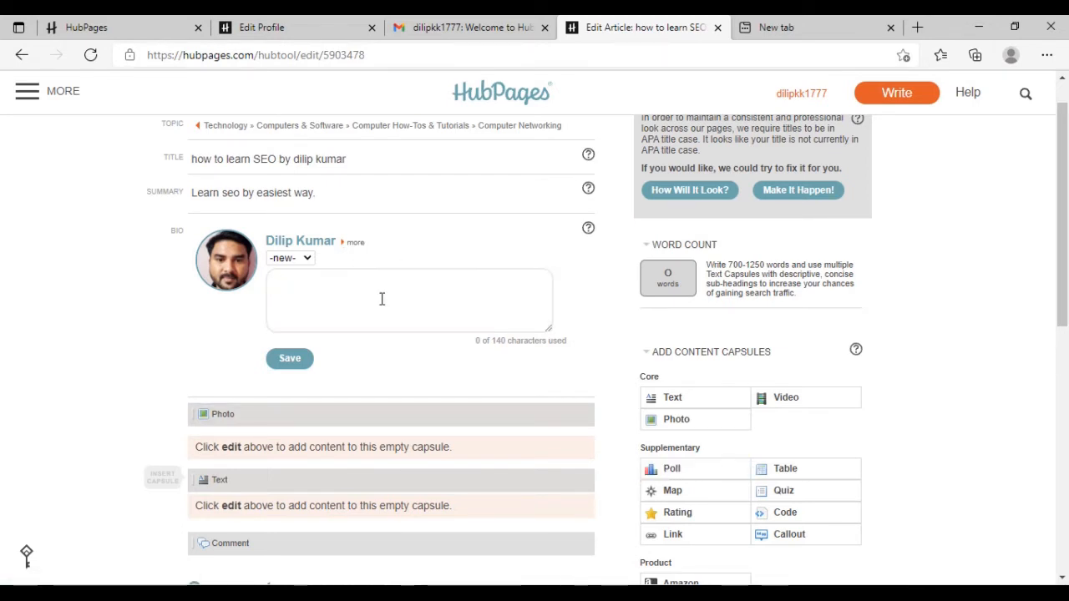
{"action": "type", "text": "I am dilip kumar "}
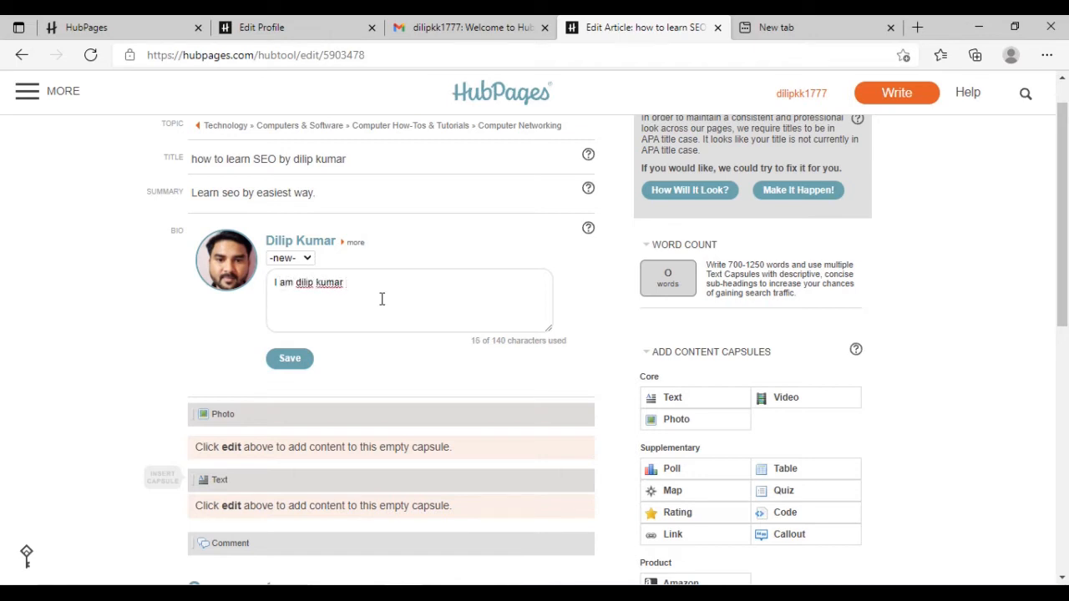
{"action": "type", "text": "i am expert in seo"}
{"action": "type", "text": "Self-taught with 6+ years' experience in social media management, including Facebook, LinkedIn, and Insta"}
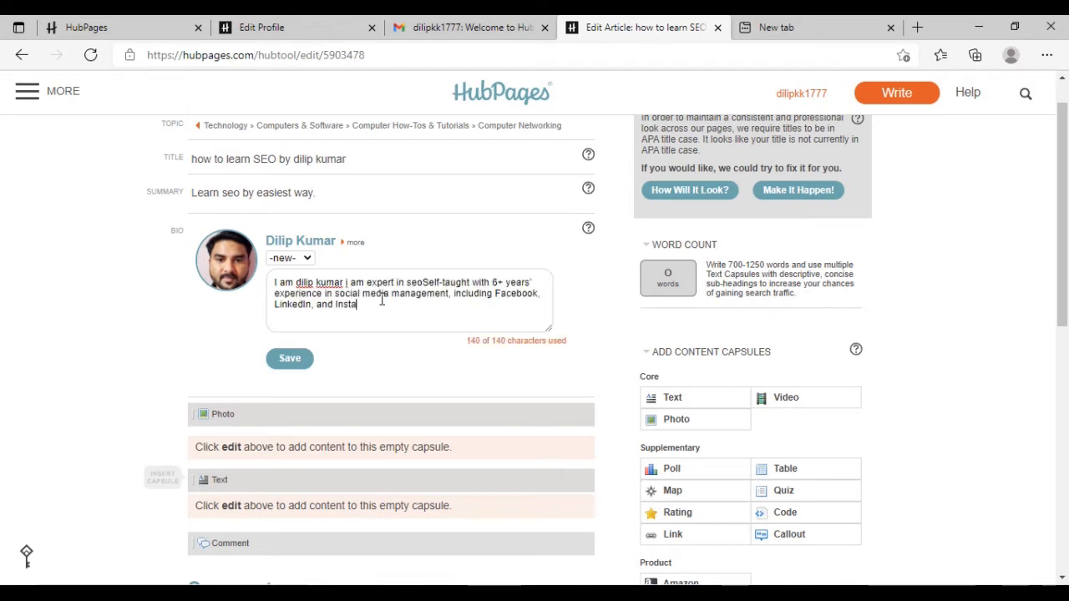
- Review the article editor's topic, title, bio choices and available content capsules
{"action": "scroll", "coordinate": [382, 298], "scroll_direction": "up", "scroll_amount": 1}
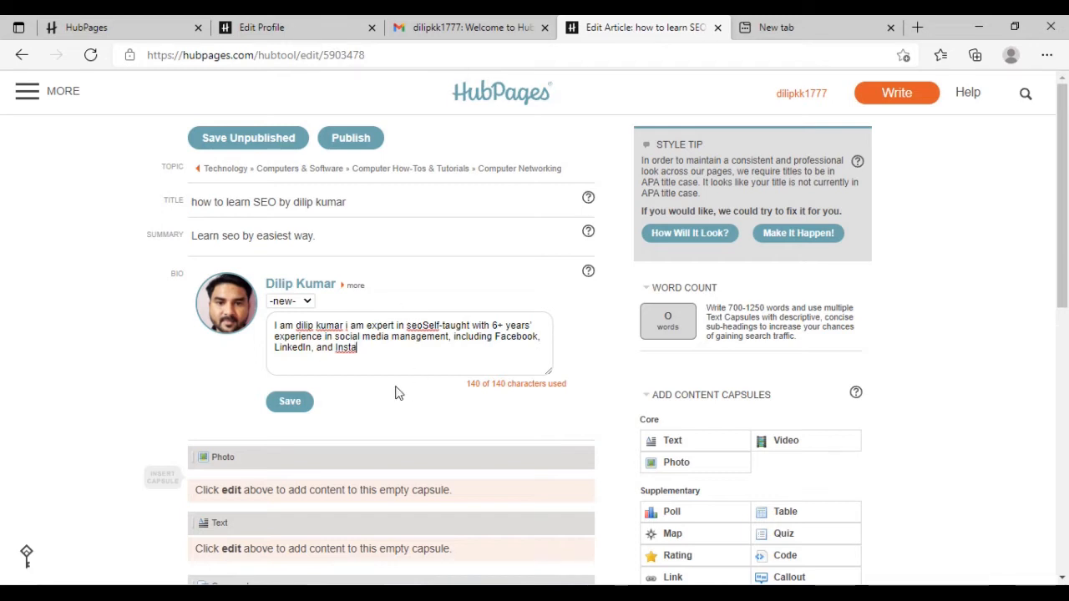
{"action": "scroll", "coordinate": [396, 392], "scroll_direction": "down", "scroll_amount": 1}
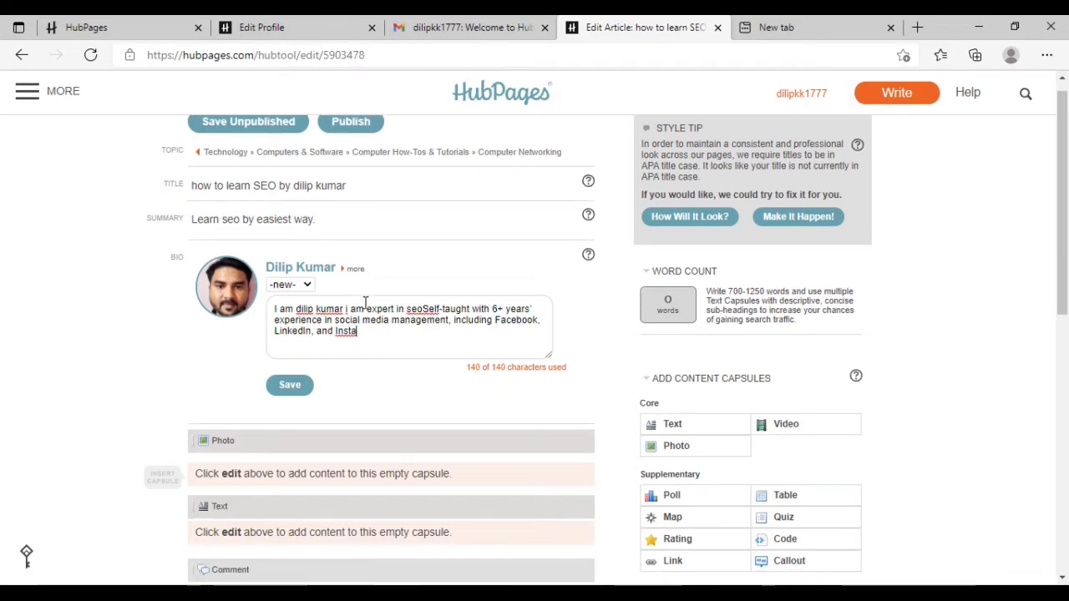
{"action": "scroll", "coordinate": [362, 302], "scroll_direction": "up", "scroll_amount": 1}
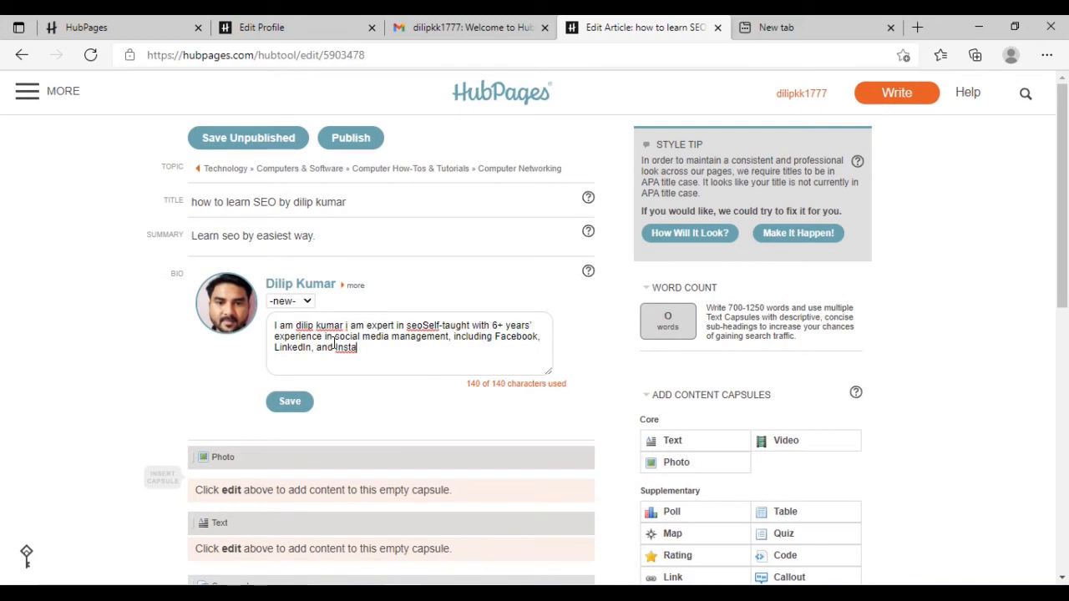
{"action": "scroll", "coordinate": [232, 363], "scroll_direction": "down", "scroll_amount": 2}
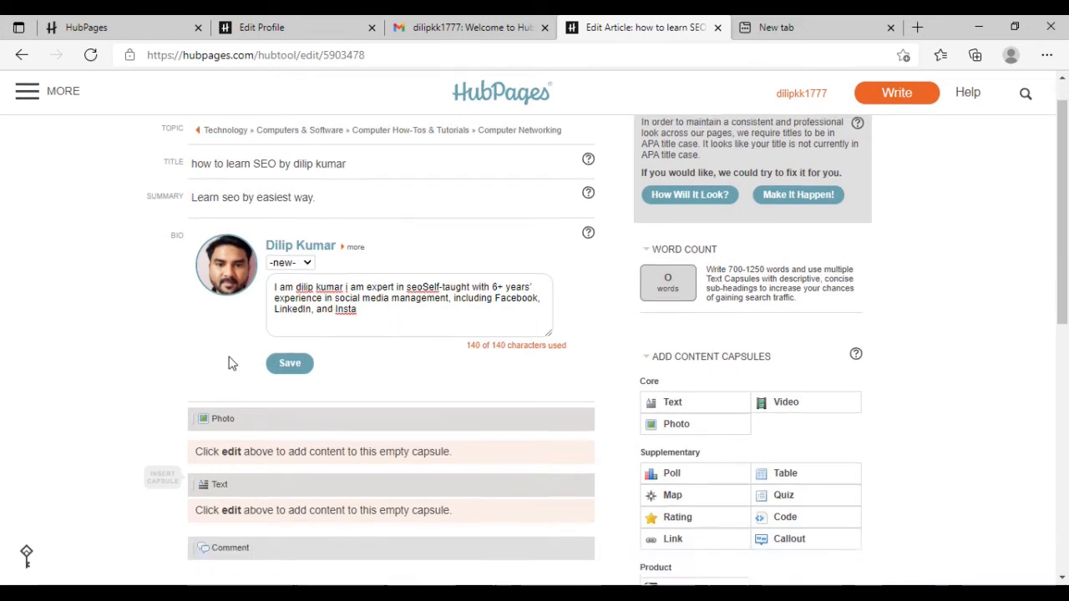
{"action": "scroll", "coordinate": [245, 346], "scroll_direction": "down", "scroll_amount": 3}
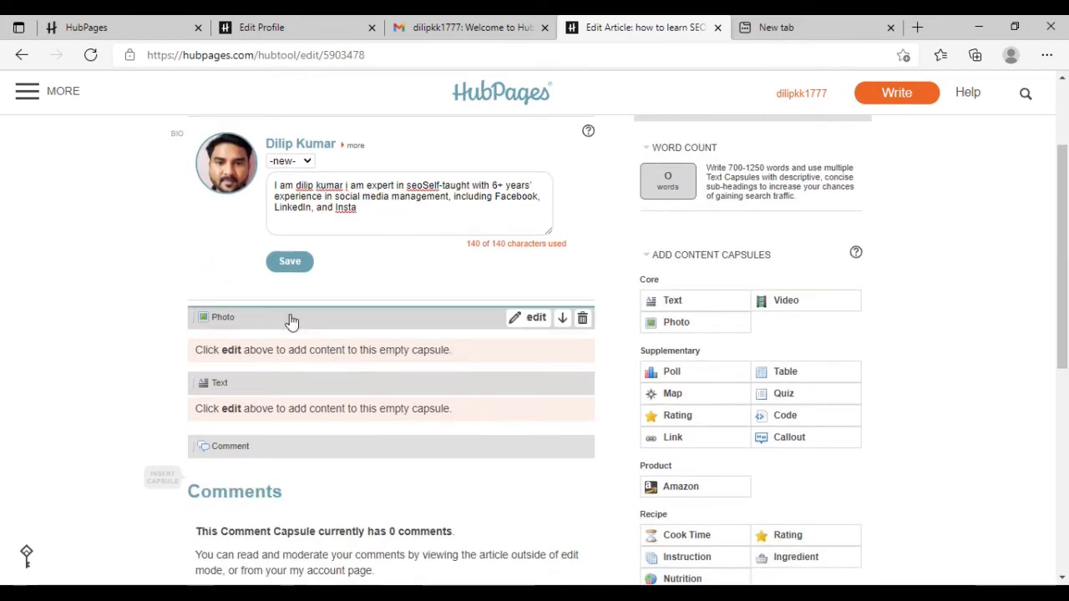
{"action": "left_click", "coordinate": [307, 162]}
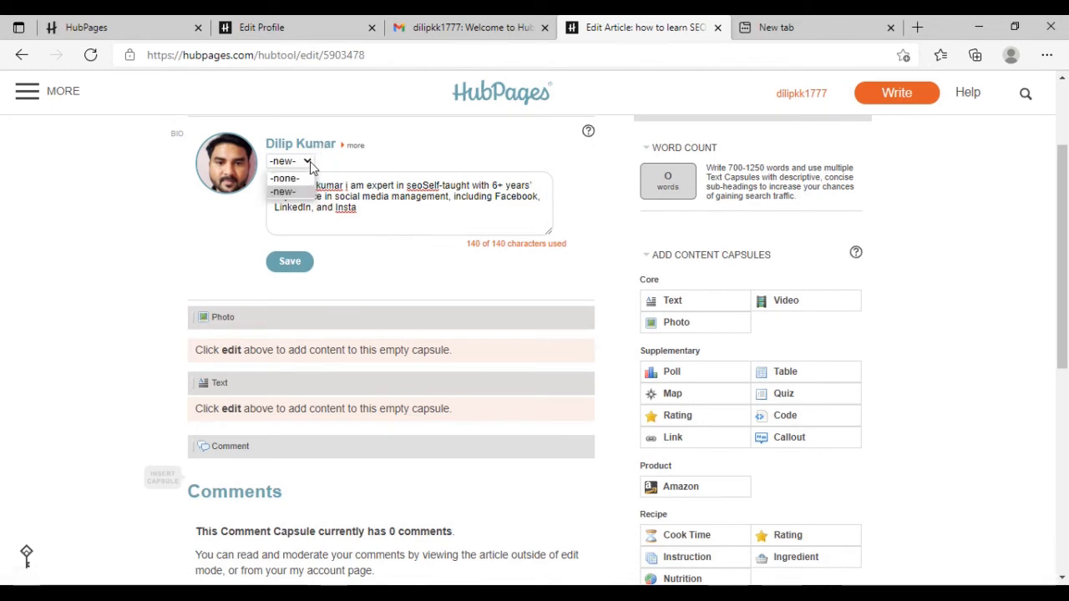
{"action": "left_click", "coordinate": [166, 259]}
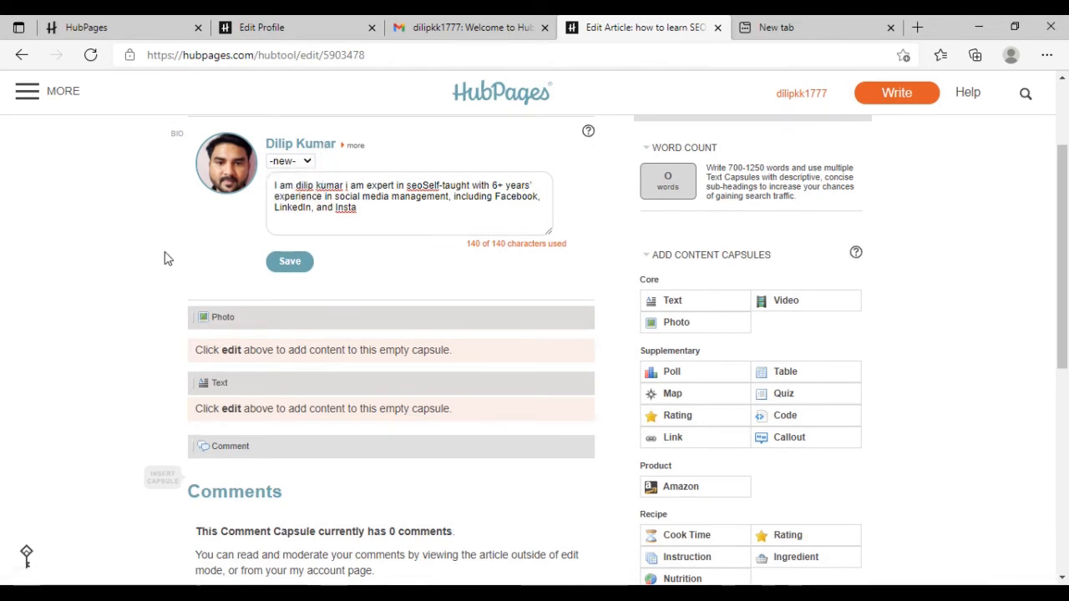
{"action": "scroll", "coordinate": [165, 259], "scroll_direction": "down", "scroll_amount": 1}
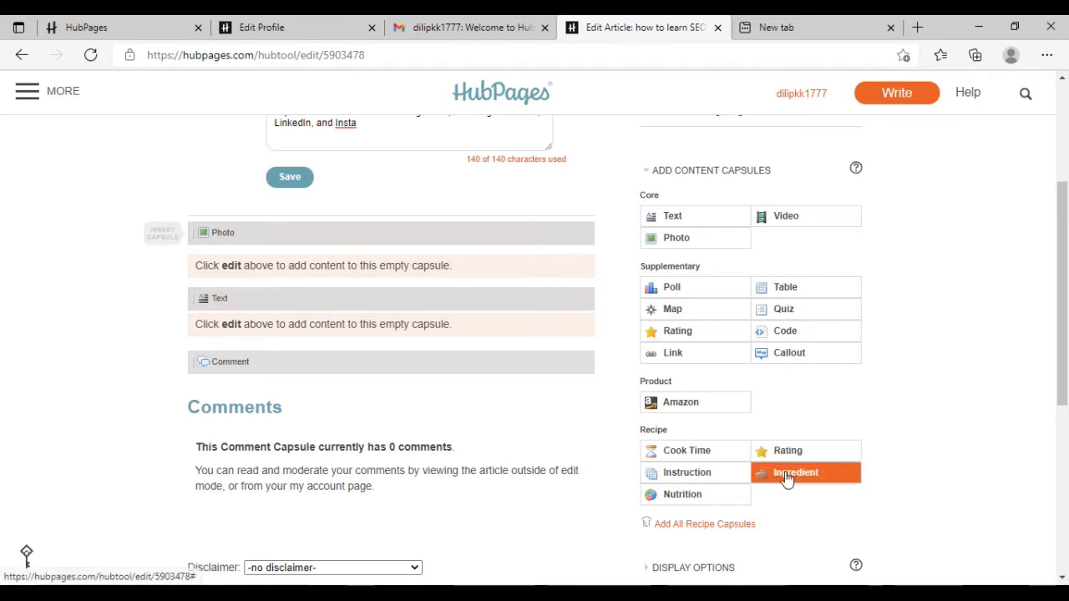
{"action": "scroll", "coordinate": [562, 434], "scroll_direction": "up", "scroll_amount": 2}
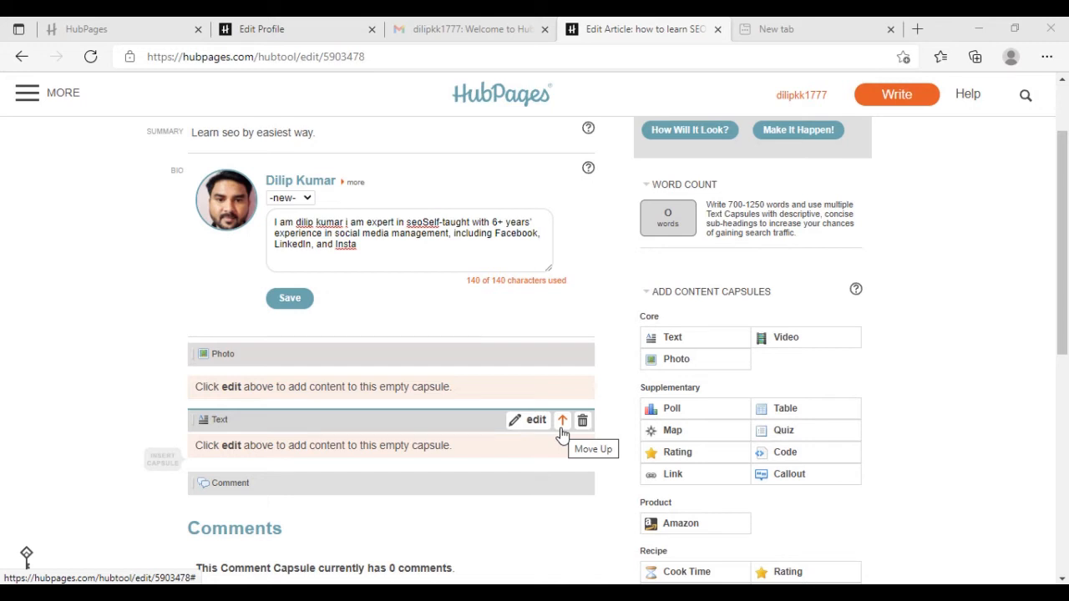
- Upload SEO.jpg from the Desktop into the empty photo capsule and save the capsule
{"action": "left_click", "coordinate": [232, 389]}
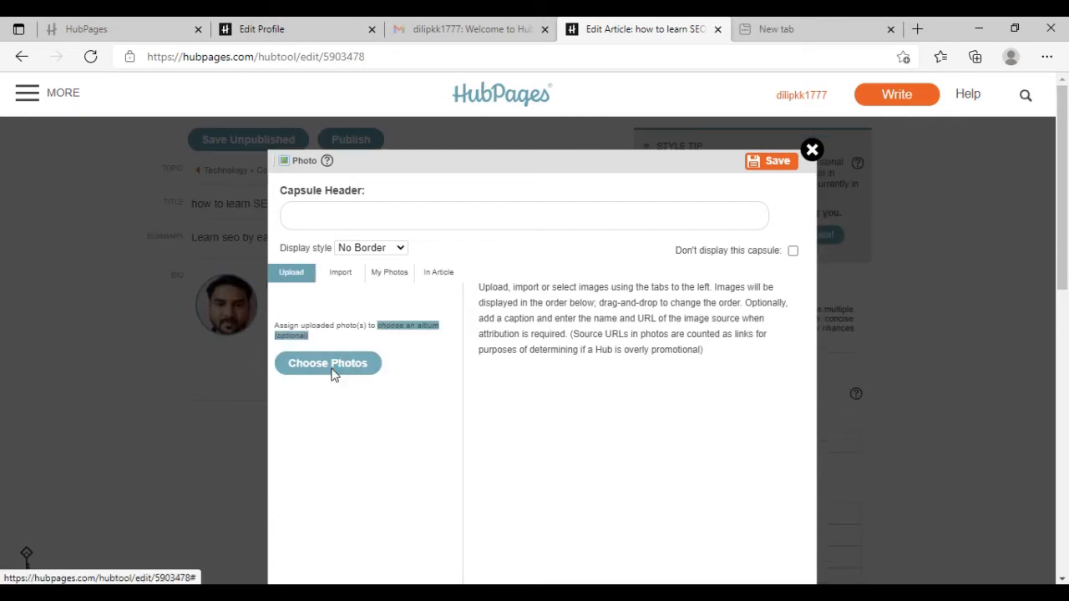
{"action": "left_click", "coordinate": [332, 373]}
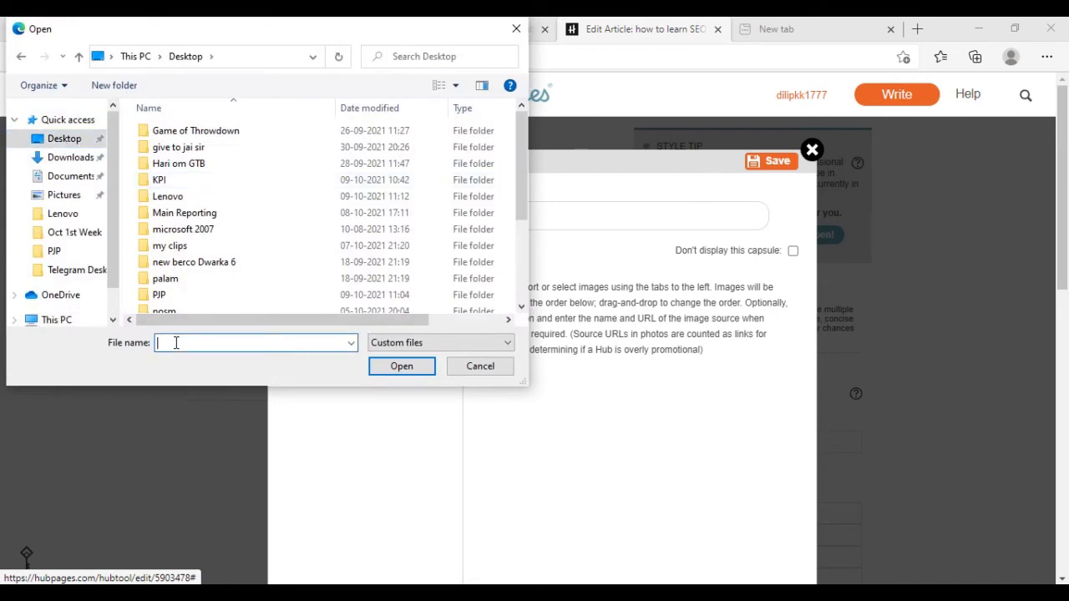
{"action": "type", "text": "s"}
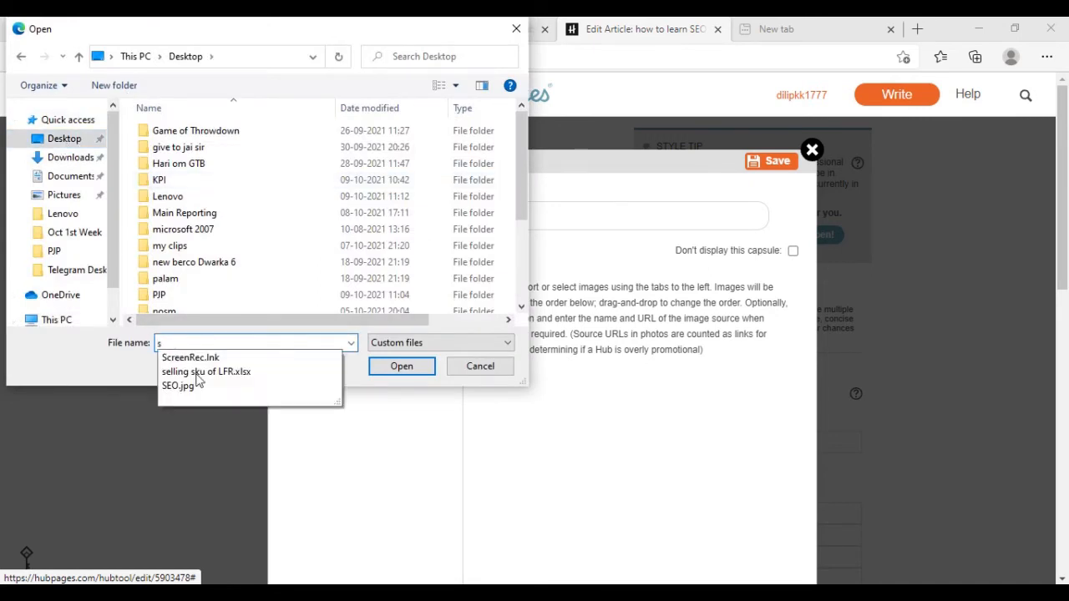
{"action": "left_click", "coordinate": [200, 400]}
{"action": "left_click", "coordinate": [386, 367]}
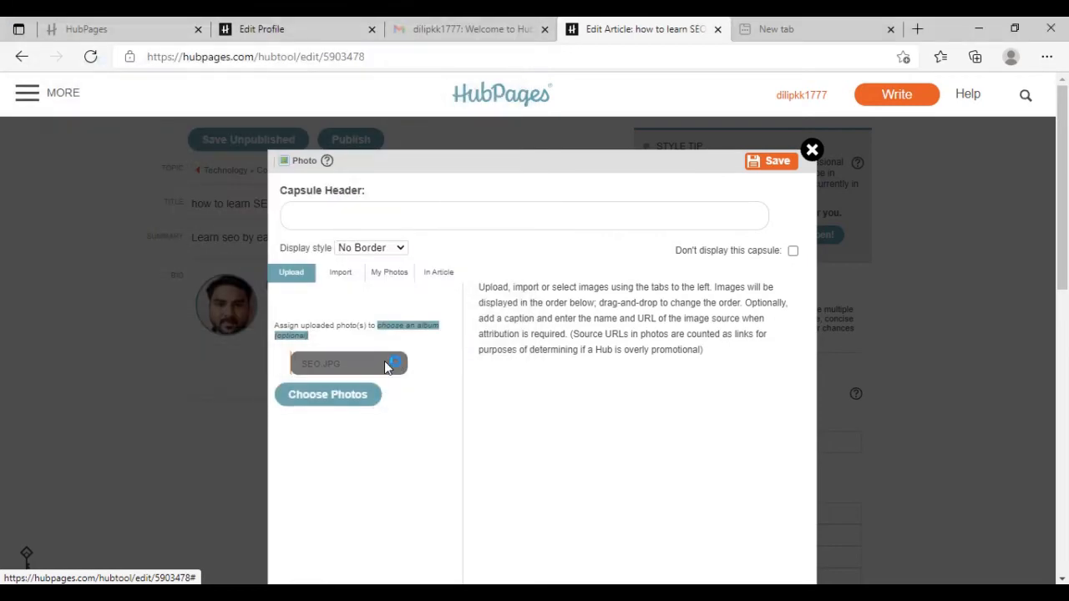
{"action": "left_click", "coordinate": [384, 364]}
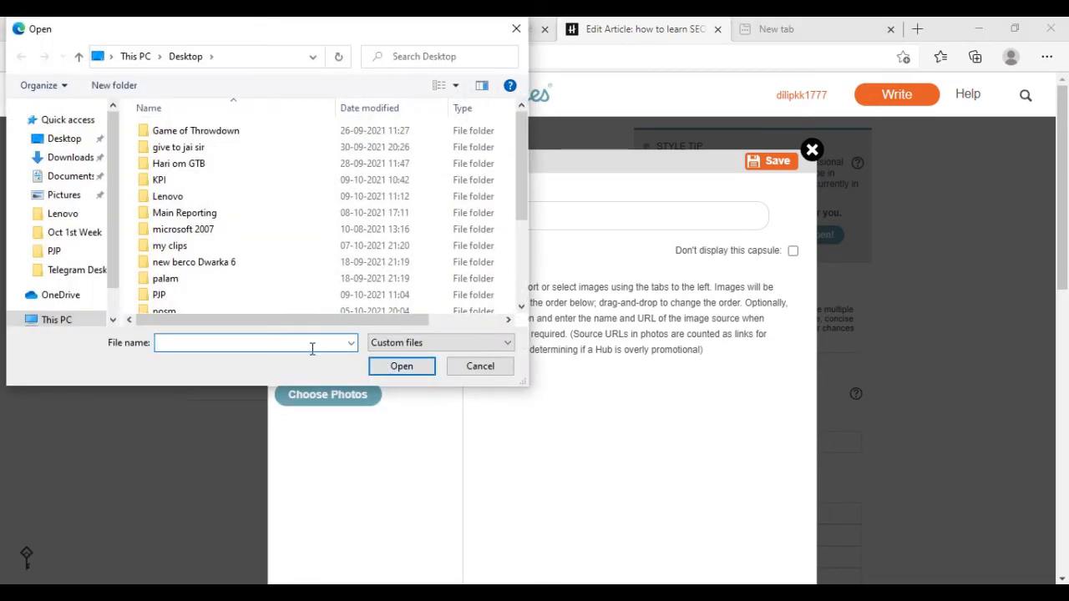
{"action": "type", "text": "seo"}
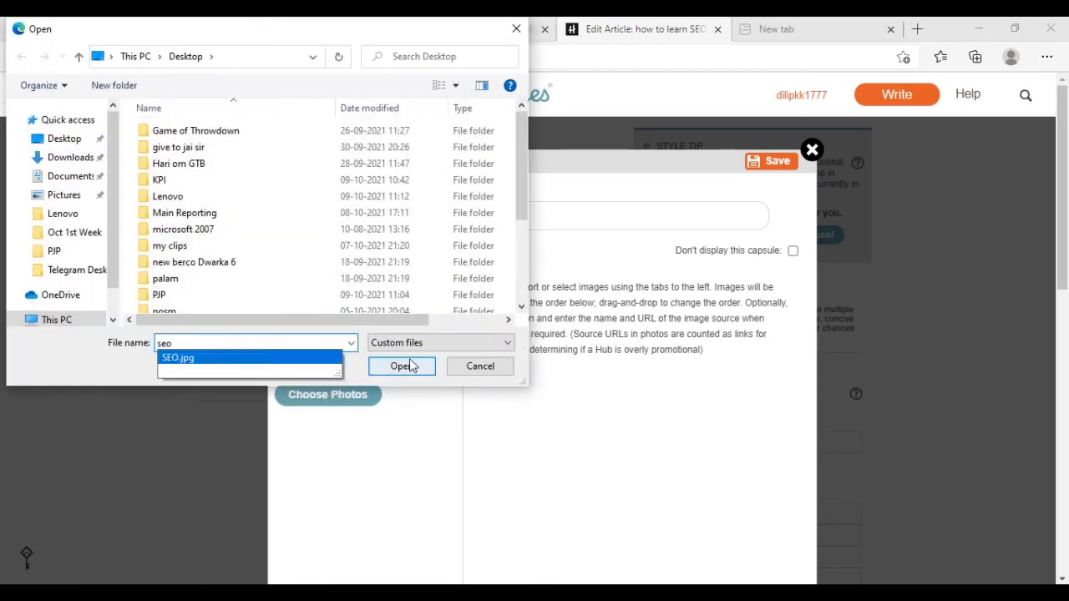
{"action": "left_click", "coordinate": [405, 365]}
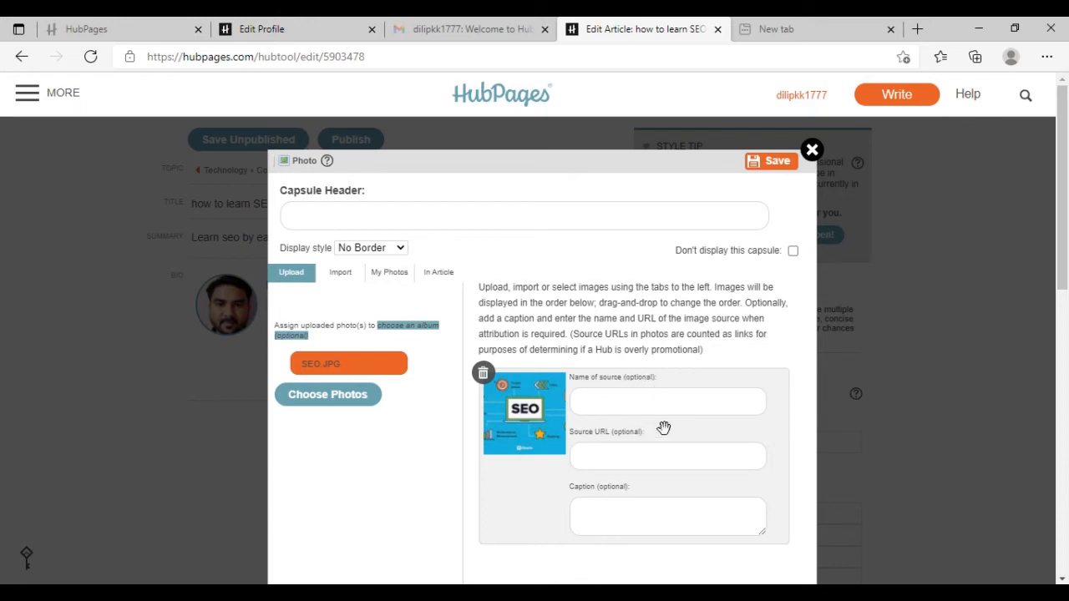
{"action": "left_click", "coordinate": [781, 161]}
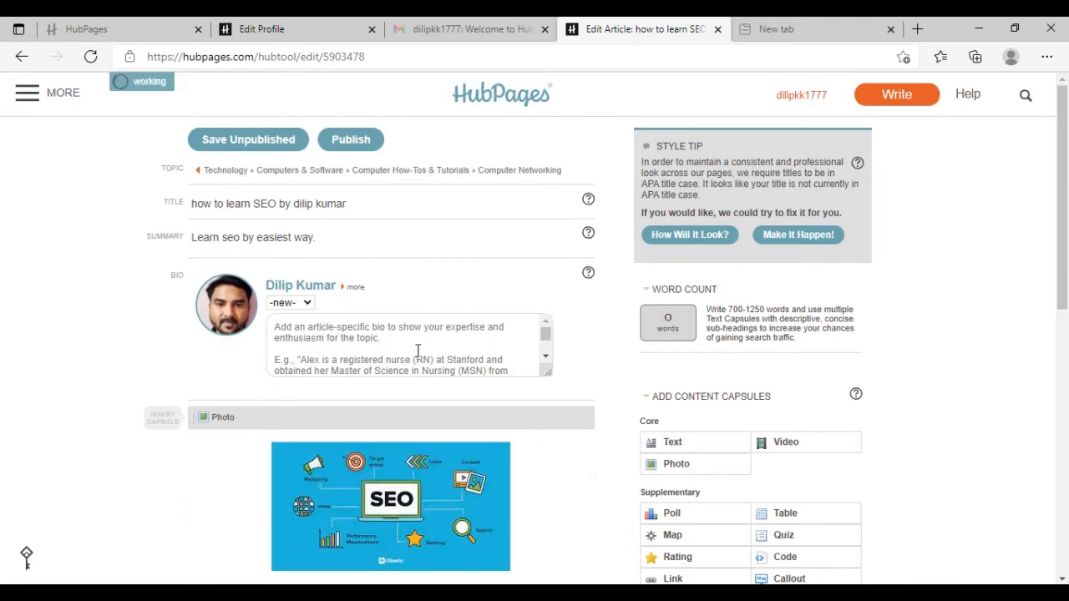
- Open the empty text capsule below the photo for editing, starting with its header
{"action": "scroll", "coordinate": [434, 460], "scroll_direction": "down", "scroll_amount": 1}
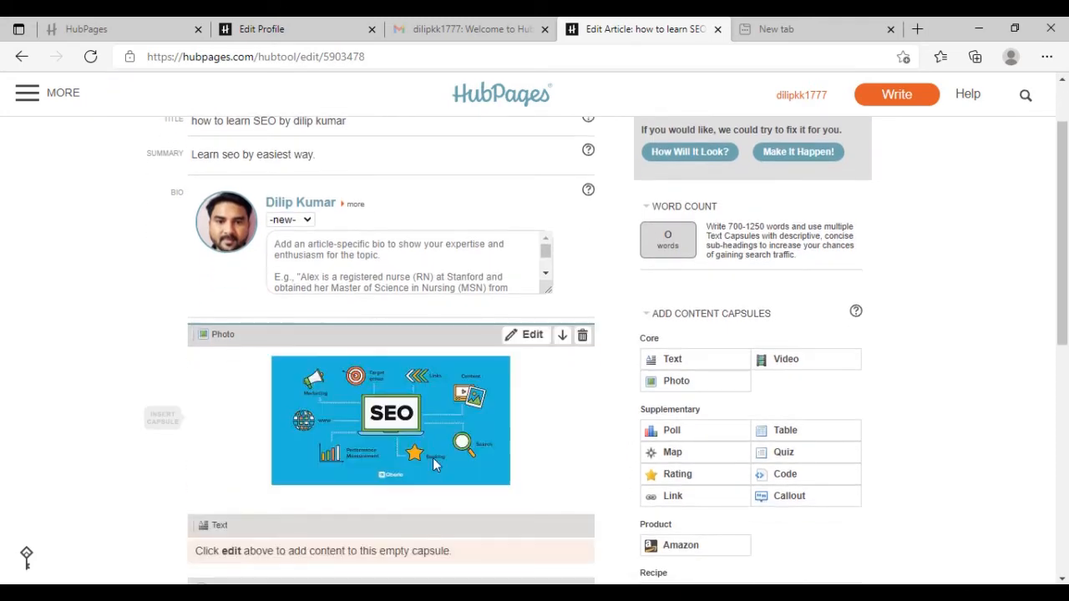
{"action": "scroll", "coordinate": [465, 427], "scroll_direction": "down", "scroll_amount": 1}
{"action": "scroll", "coordinate": [467, 427], "scroll_direction": "up", "scroll_amount": 1}
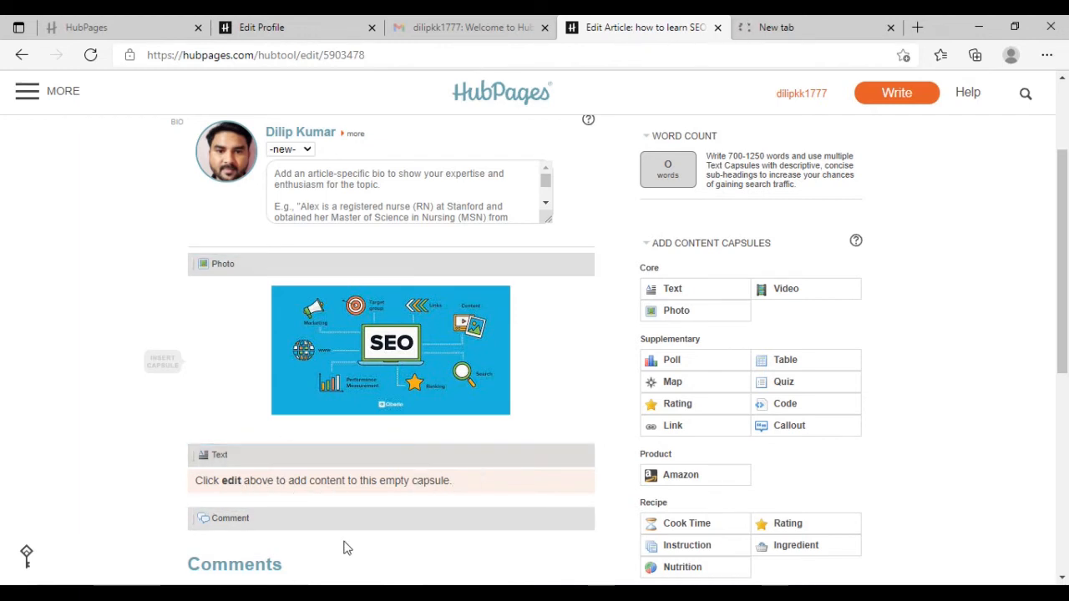
{"action": "mouse_move", "coordinate": [532, 459]}
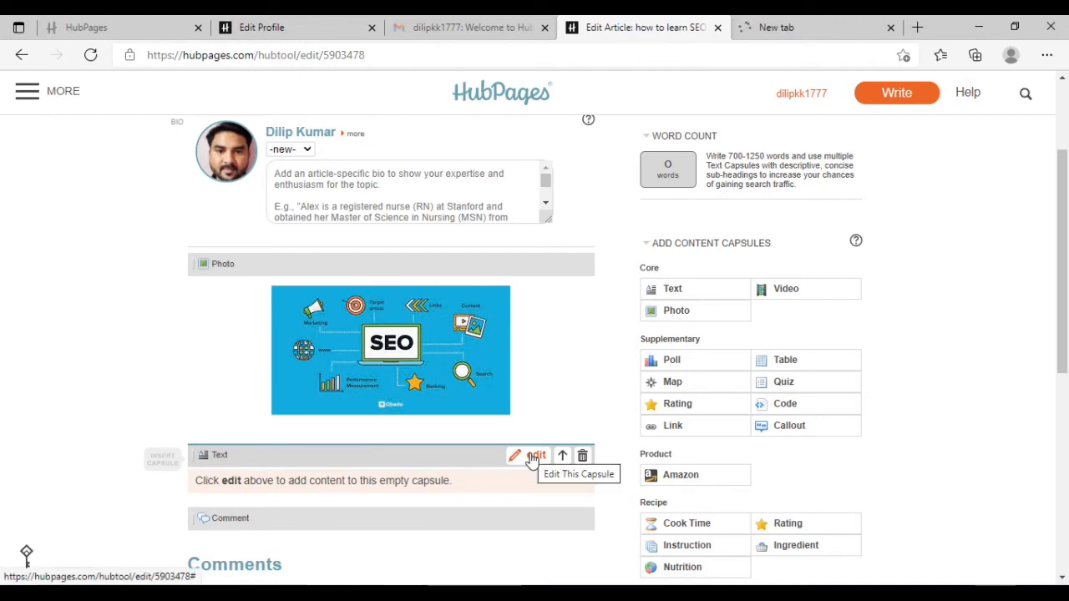
{"action": "left_click", "coordinate": [532, 458]}
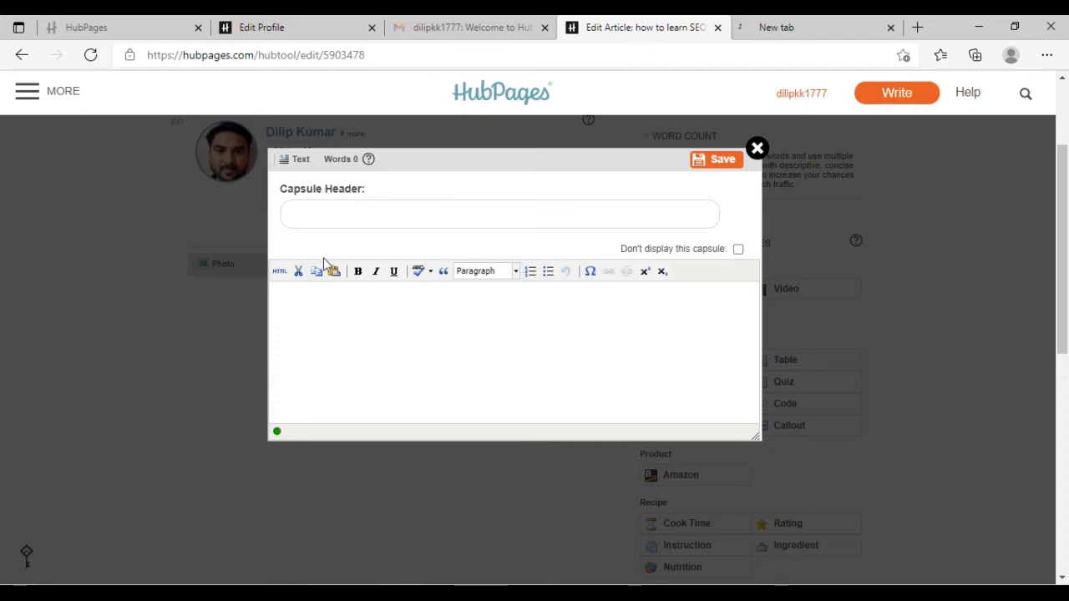
{"action": "left_click", "coordinate": [328, 210]}
{"action": "type", "text": "ow to"}
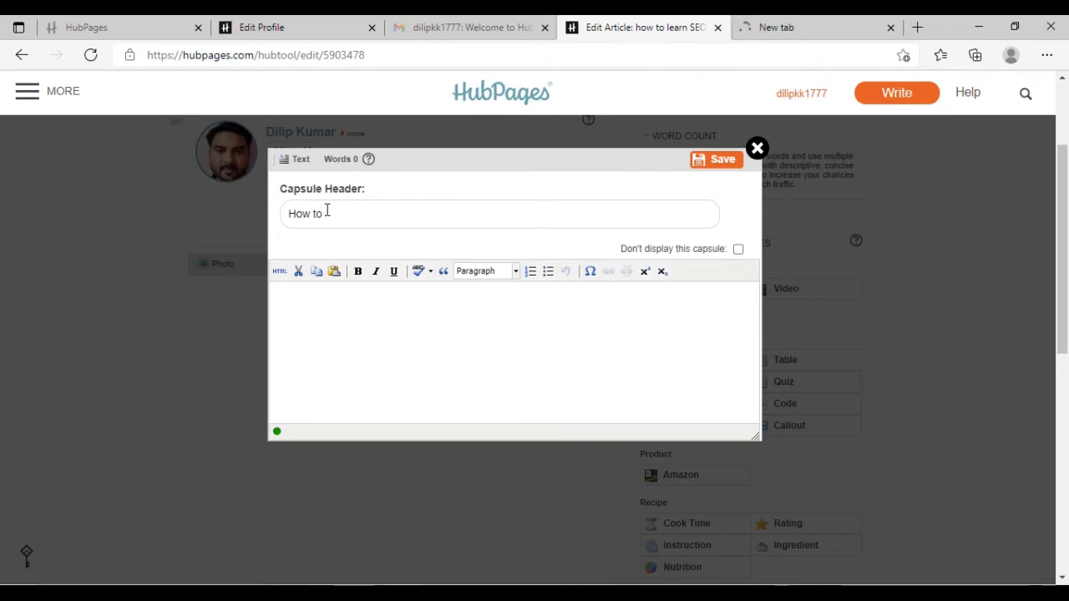
{"action": "key", "text": "BackSpace"}
{"action": "key", "text": "BackSpace"}
{"action": "key", "text": "BackSpace"}
{"action": "key", "text": "BackSpace"}
{"action": "key", "text": "BackSpace"}
{"action": "key", "text": "BackSpace"}
{"action": "type", "text": "Goog"}
{"action": "key", "text": "BackSpace"}
{"action": "key", "text": "BackSpace"}
- Set the text capsule's header to "Crack Google Algorithm."
{"action": "type", "text": "G"}
{"action": "type", "text": "re"}
{"action": "type", "text": "ack "}
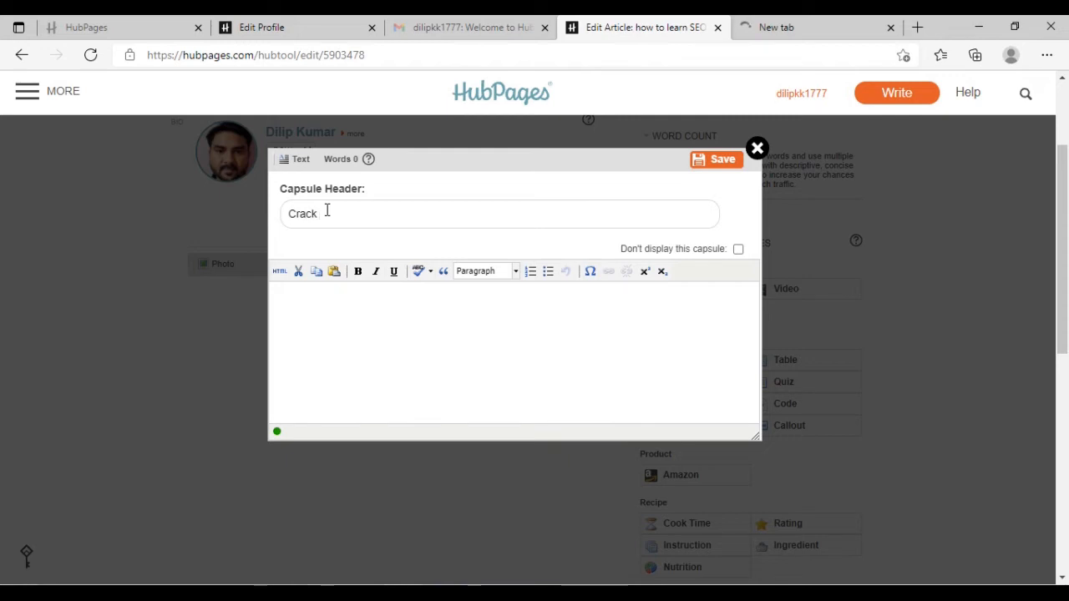
{"action": "type", "text": "Google Algorithm"}
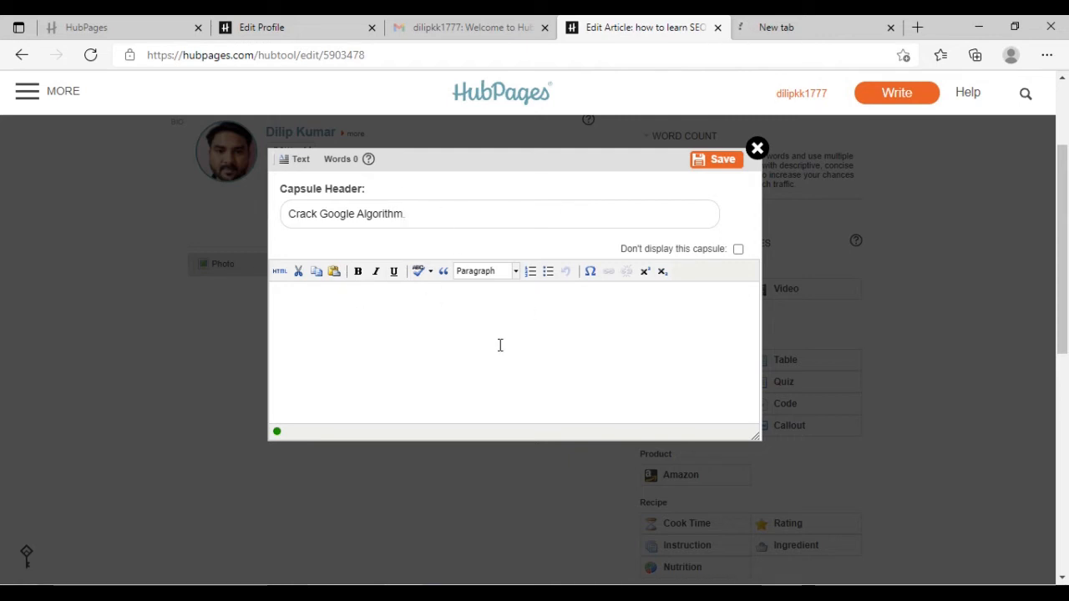
- Switch to Notepad, copy the first block of Hindi text about Google interview coding problems, and return to the browser
{"action": "left_click", "coordinate": [369, 342]}
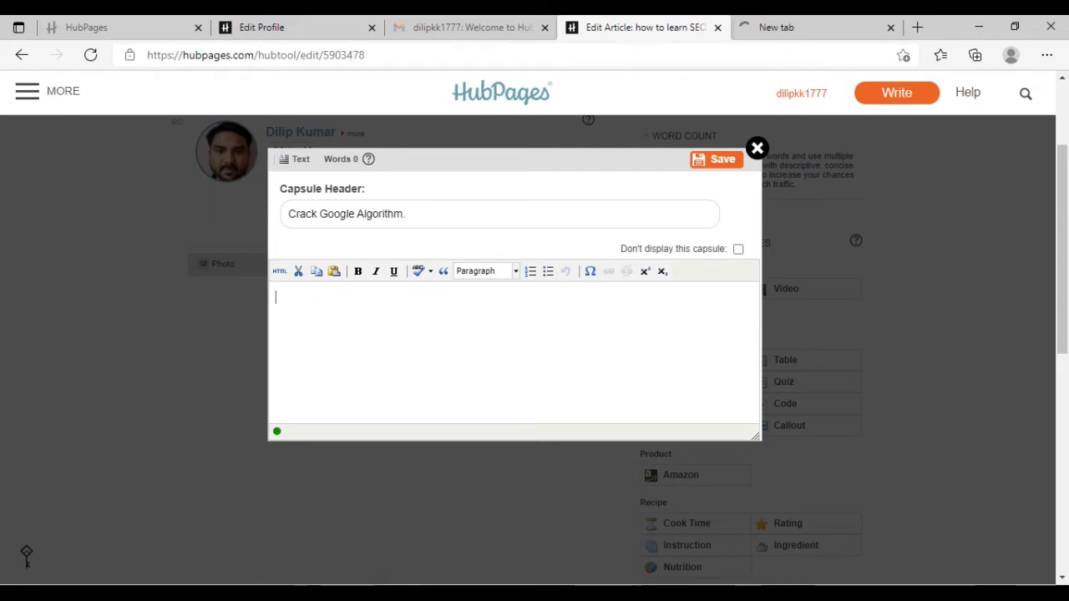
{"action": "key", "text": "alt+Tab"}
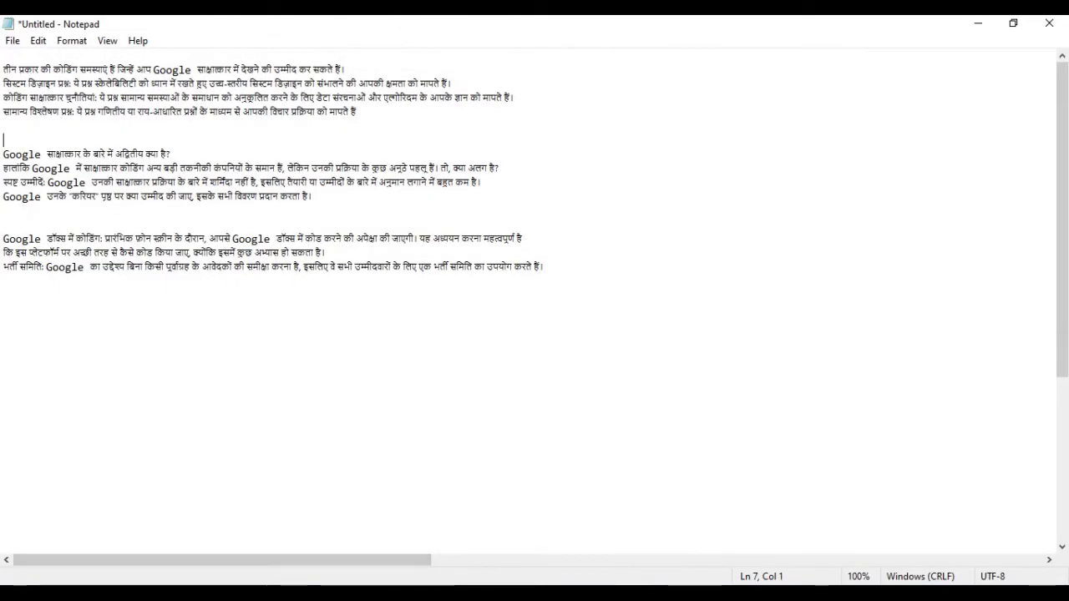
{"action": "left_click_drag", "start_coordinate": [295, 52], "coordinate": [436, 111]}
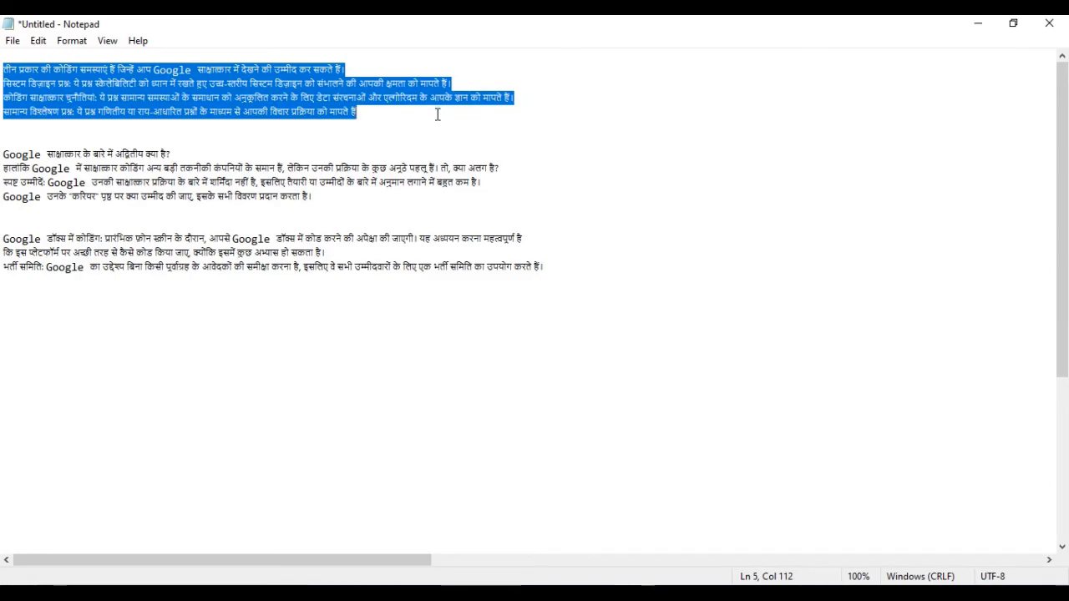
{"action": "left_click", "coordinate": [975, 25]}
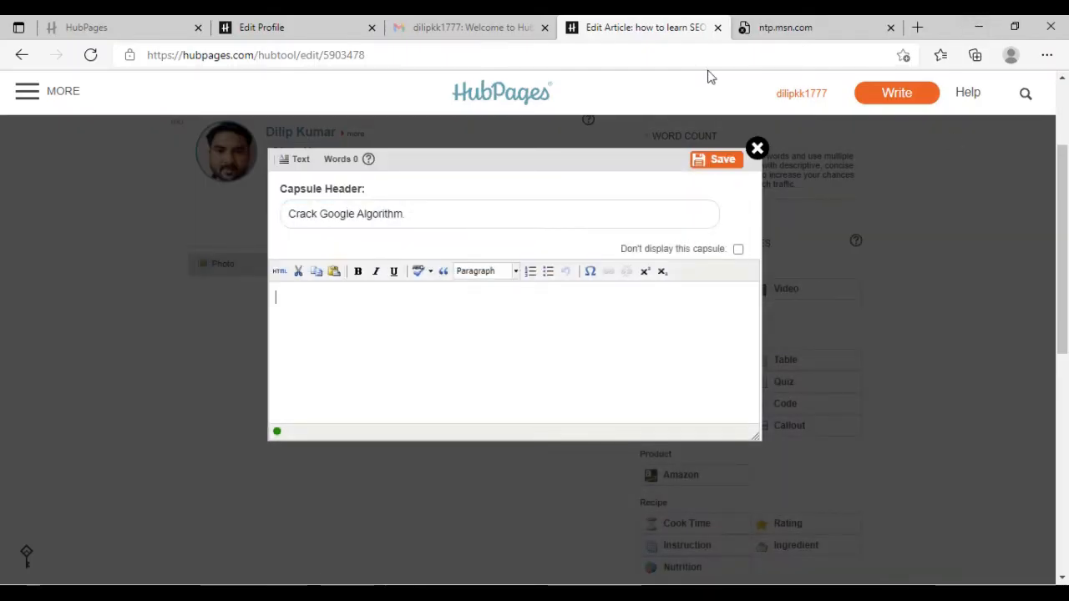
- Search Google for "google translate" in the spare browser tab and translate the copied Hindi text into English
{"action": "left_click", "coordinate": [836, 28]}
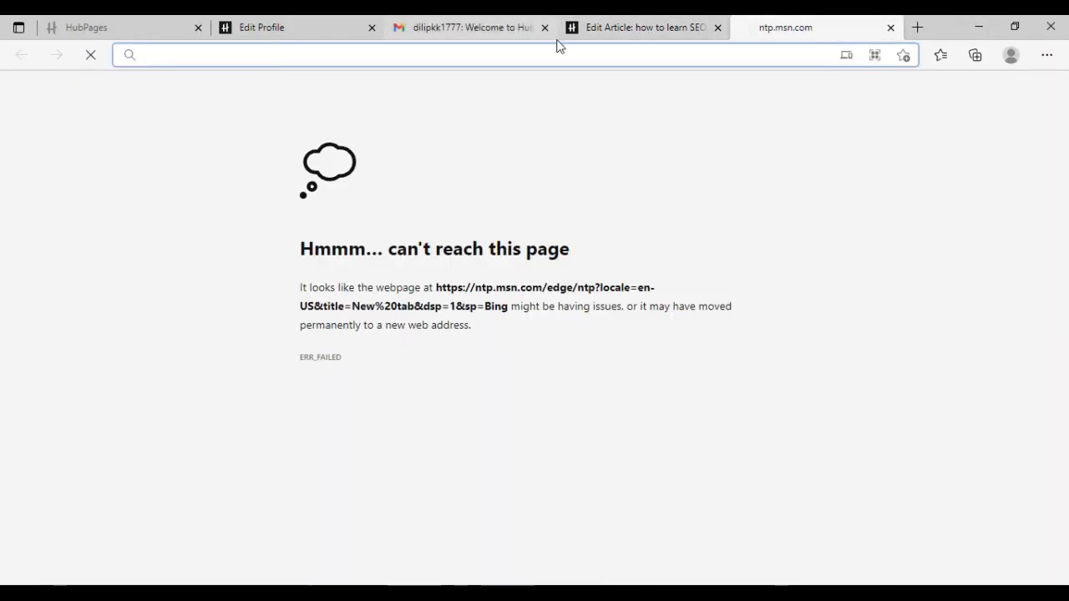
{"action": "type", "text": "google"}
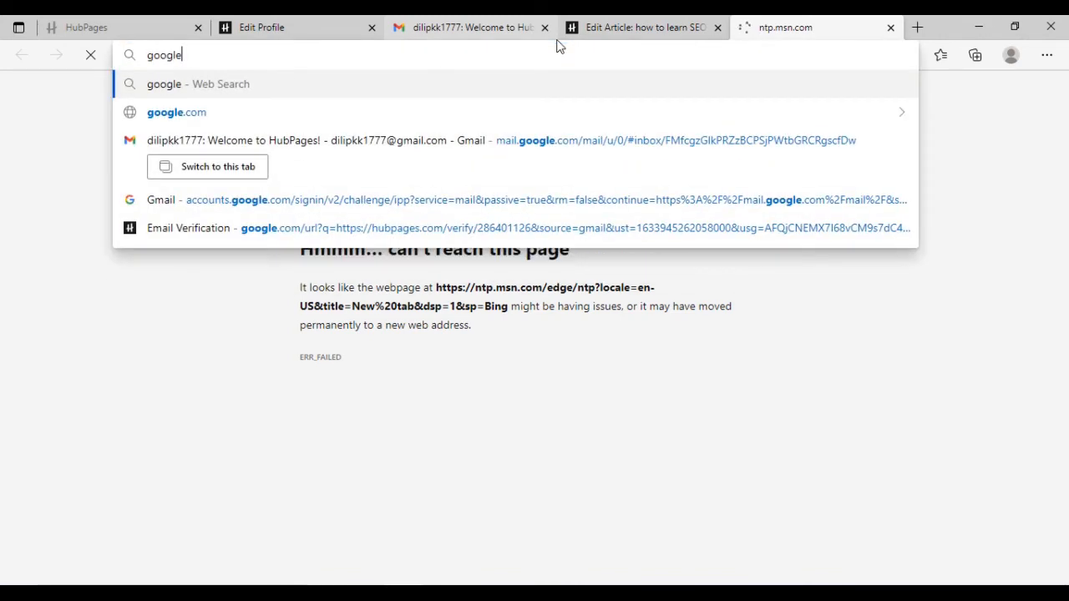
{"action": "key", "text": "Return"}
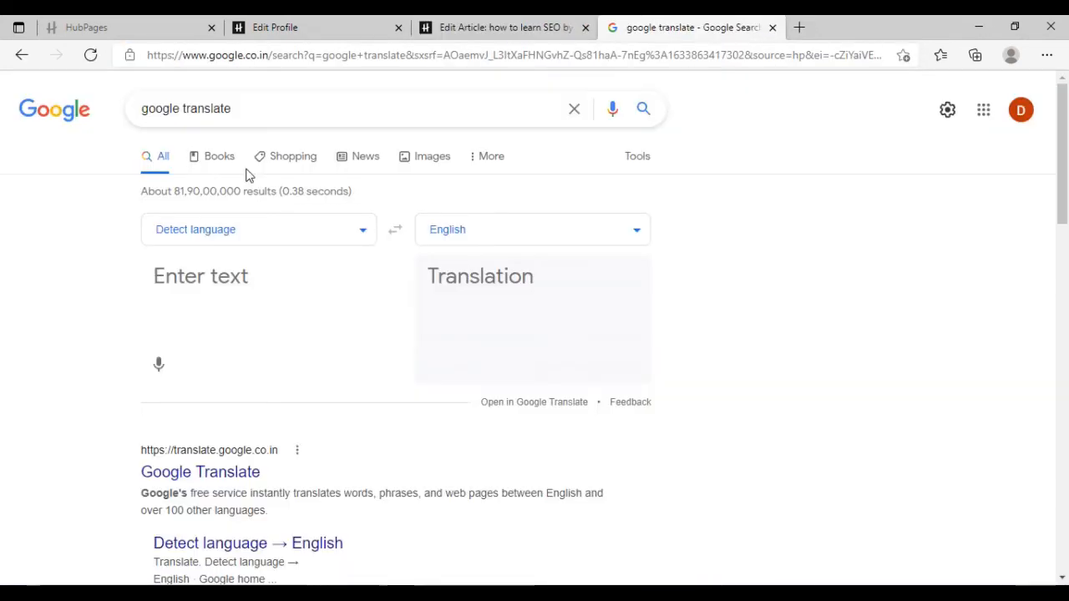
{"action": "left_click", "coordinate": [255, 288]}
{"action": "key", "text": "ctrl+v"}
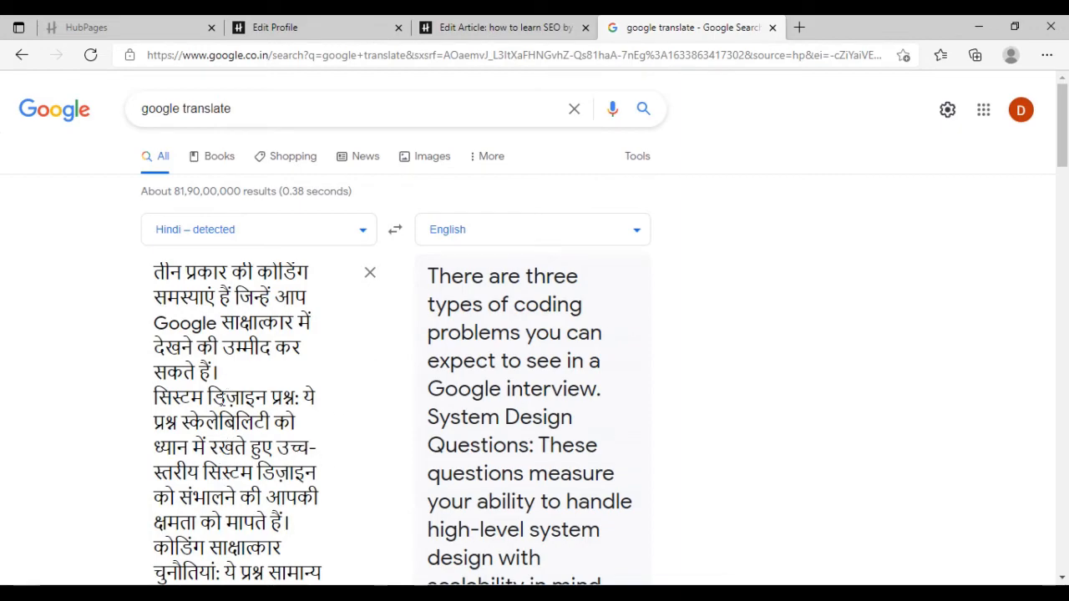
- Copy the English translation of the first text block and paste it into the body of the article's text capsule
{"action": "scroll", "coordinate": [438, 304], "scroll_direction": "down", "scroll_amount": 6}
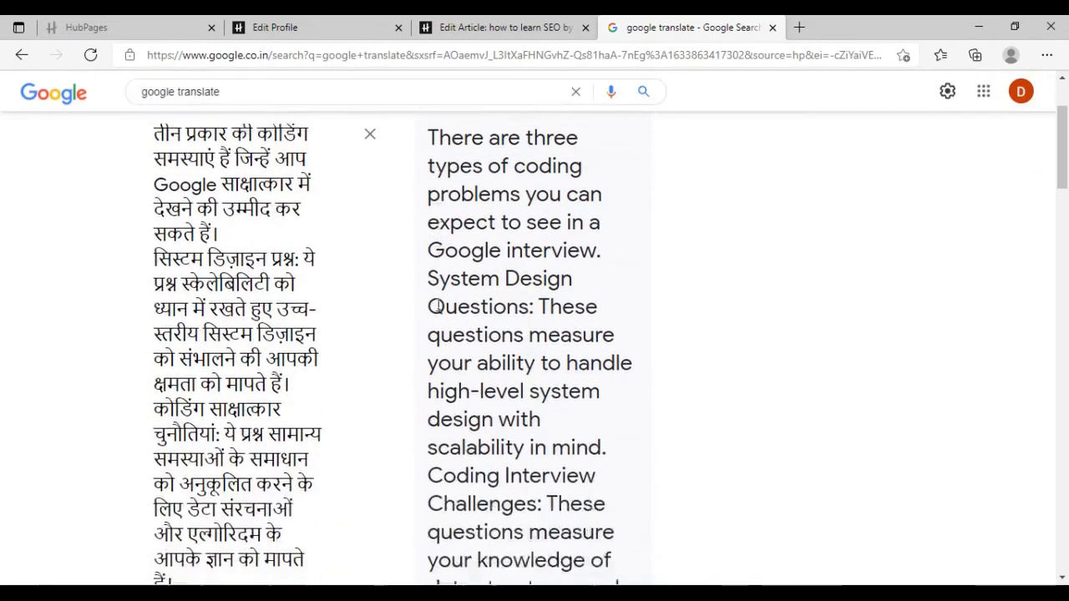
{"action": "scroll", "coordinate": [437, 305], "scroll_direction": "up", "scroll_amount": 7}
{"action": "scroll", "coordinate": [437, 305], "scroll_direction": "down", "scroll_amount": 1}
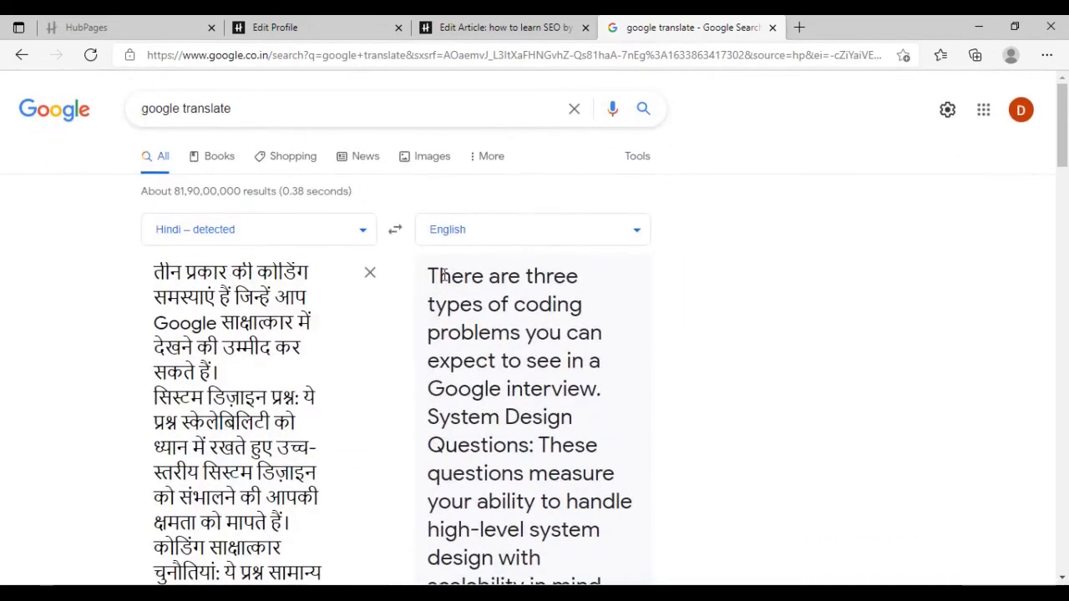
{"action": "left_click_drag", "start_coordinate": [429, 275], "coordinate": [623, 373]}
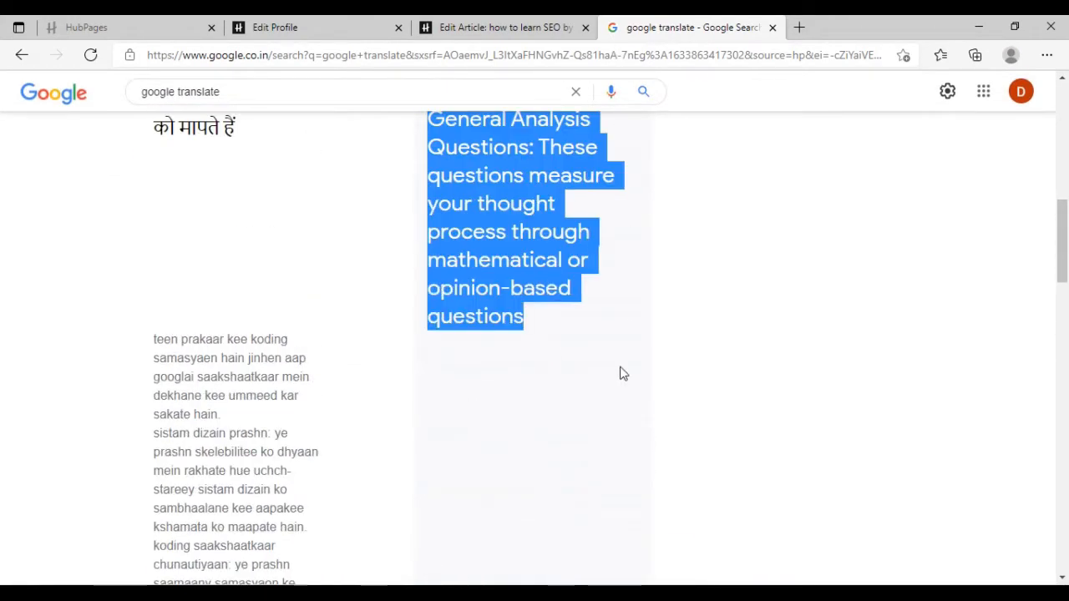
{"action": "left_click", "coordinate": [501, 27]}
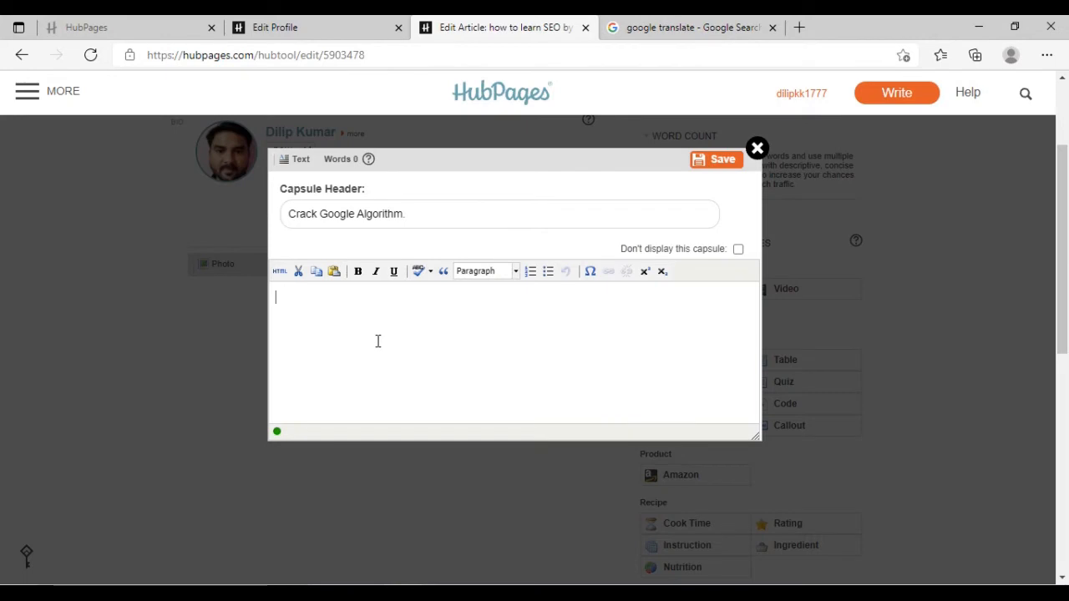
{"action": "key", "text": "ctrl+v"}
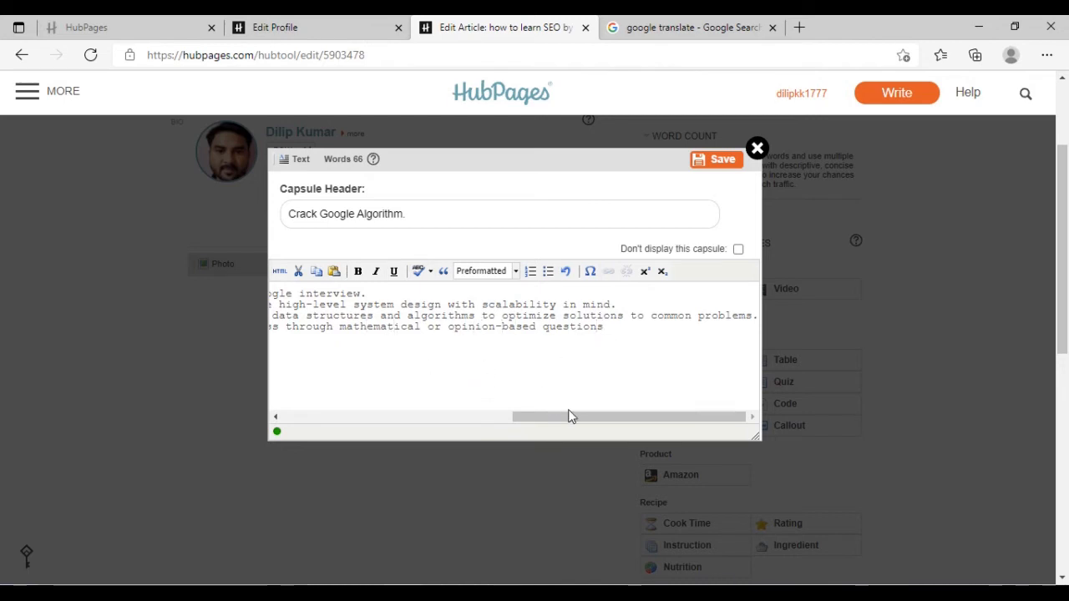
{"action": "left_click_drag", "start_coordinate": [570, 418], "coordinate": [284, 423]}
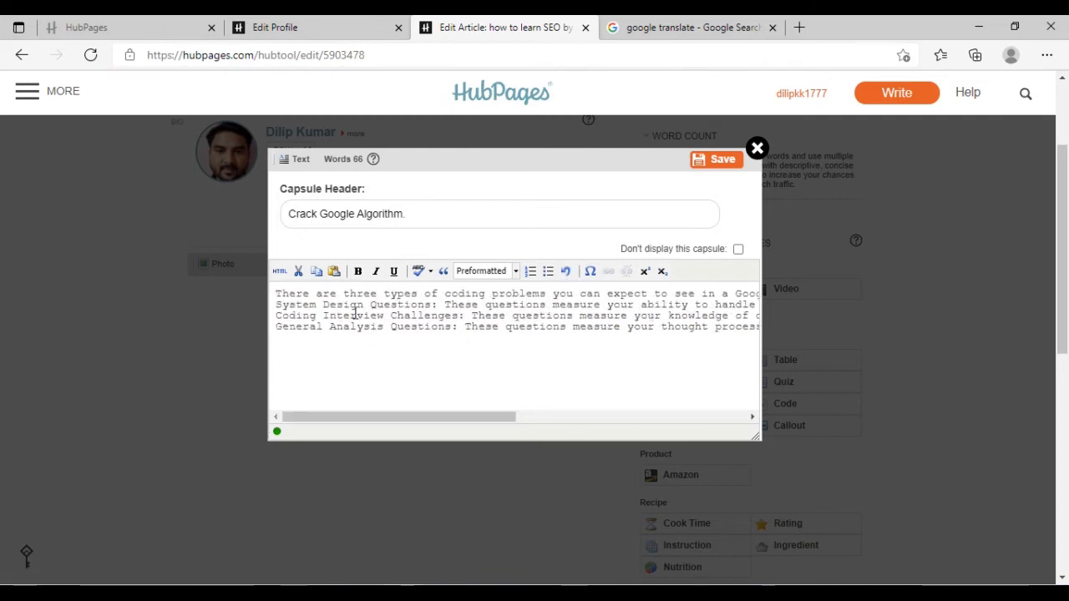
- Add the line "Google algorithm:-" above the pasted text, with a blank line between them
{"action": "left_click", "coordinate": [279, 295]}
{"action": "key", "text": "Return"}
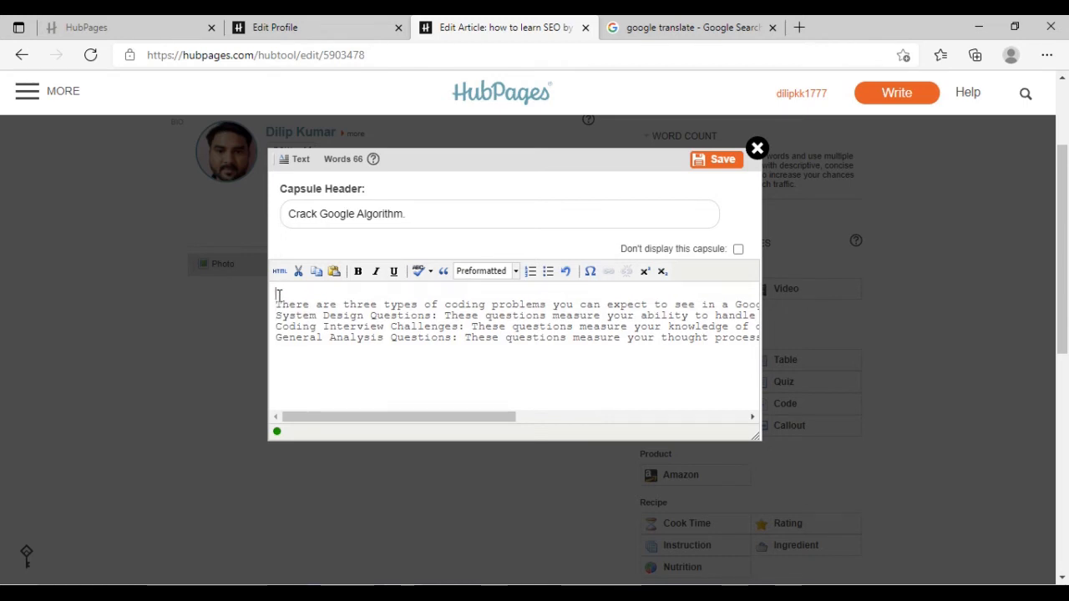
{"action": "type", "text": "Google a"}
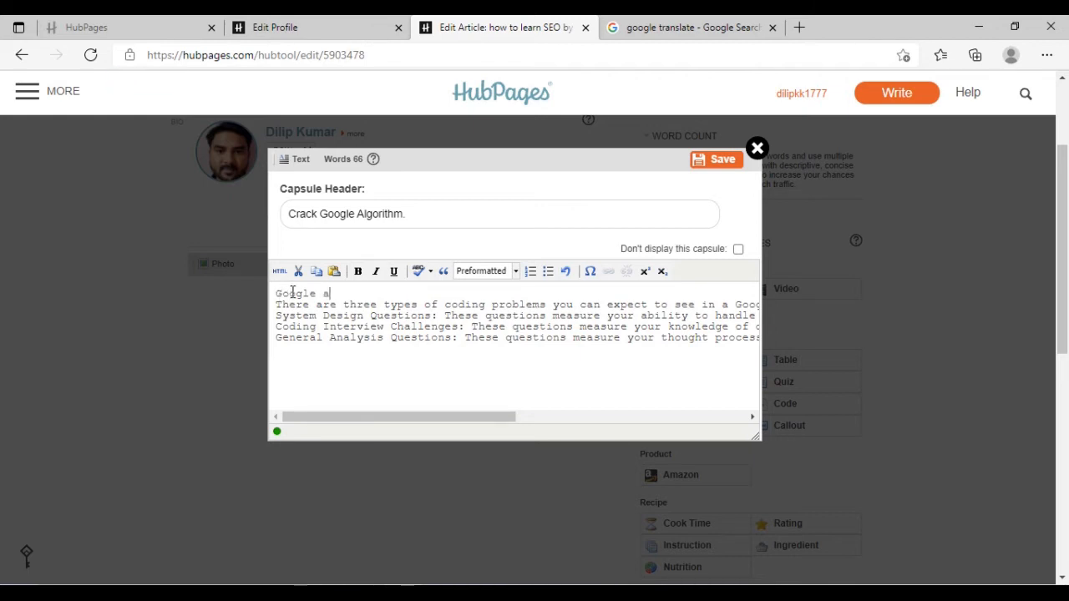
{"action": "type", "text": "gor"}
{"action": "type", "text": "ithm:-"}
{"action": "key", "text": "Return"}
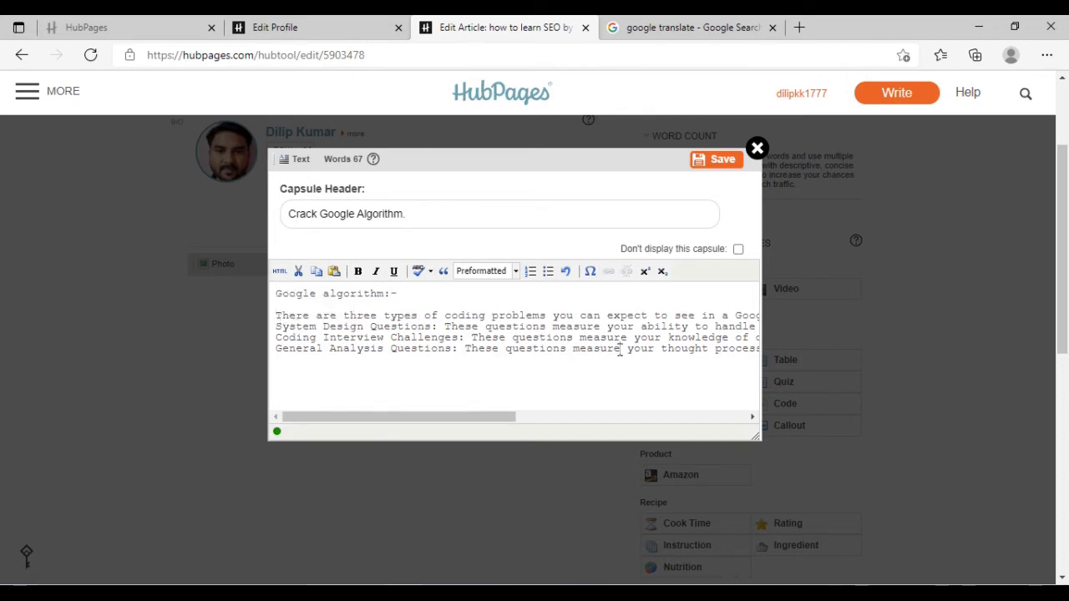
{"action": "scroll", "coordinate": [620, 350], "scroll_direction": "right", "scroll_amount": 5}
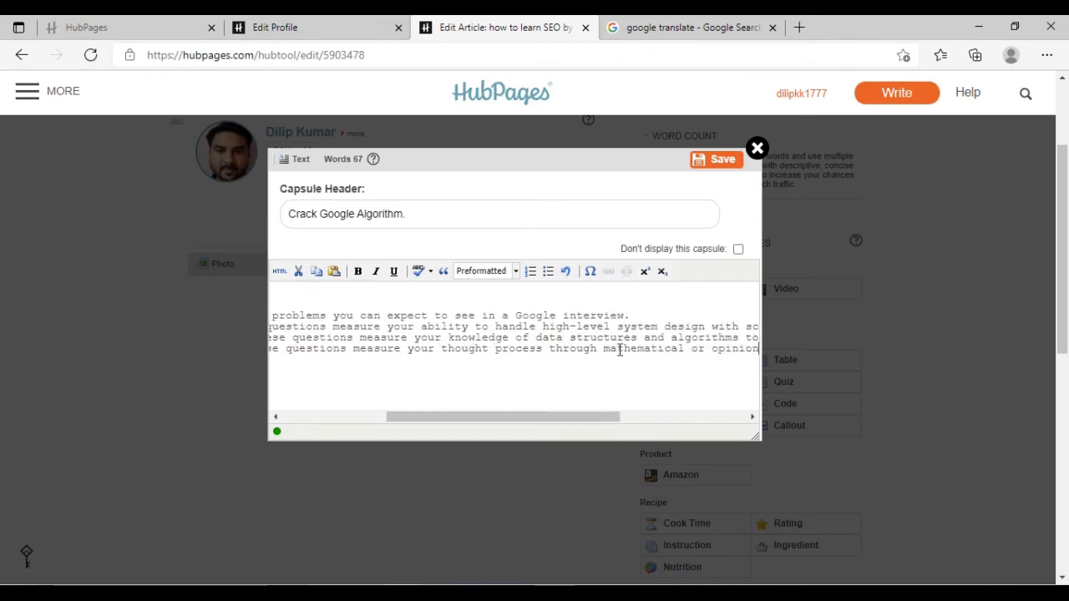
{"action": "scroll", "coordinate": [620, 351], "scroll_direction": "right", "scroll_amount": 3}
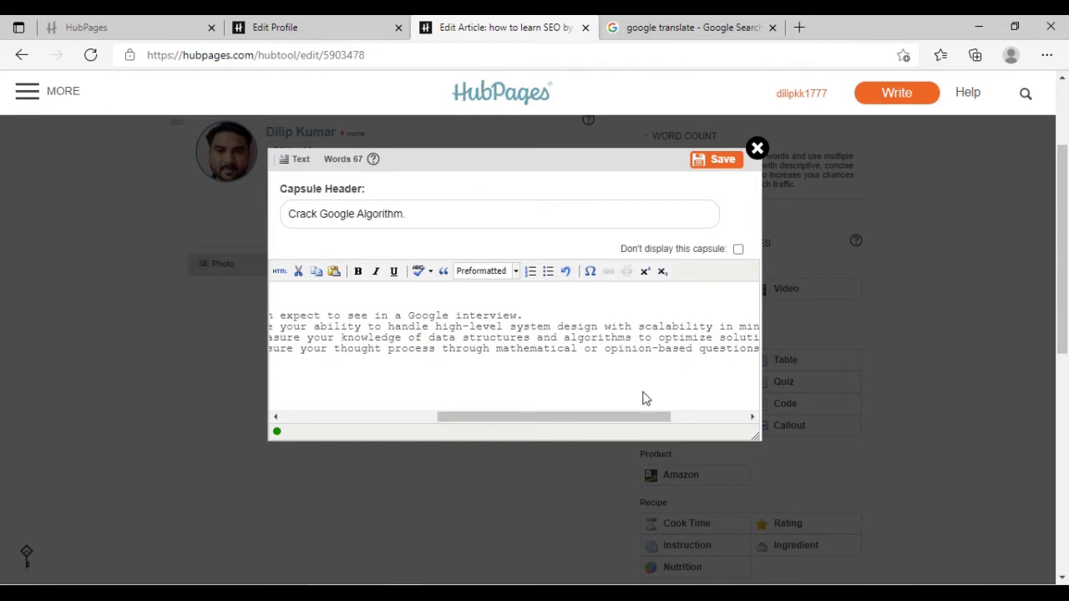
{"action": "left_click_drag", "start_coordinate": [625, 418], "coordinate": [406, 439]}
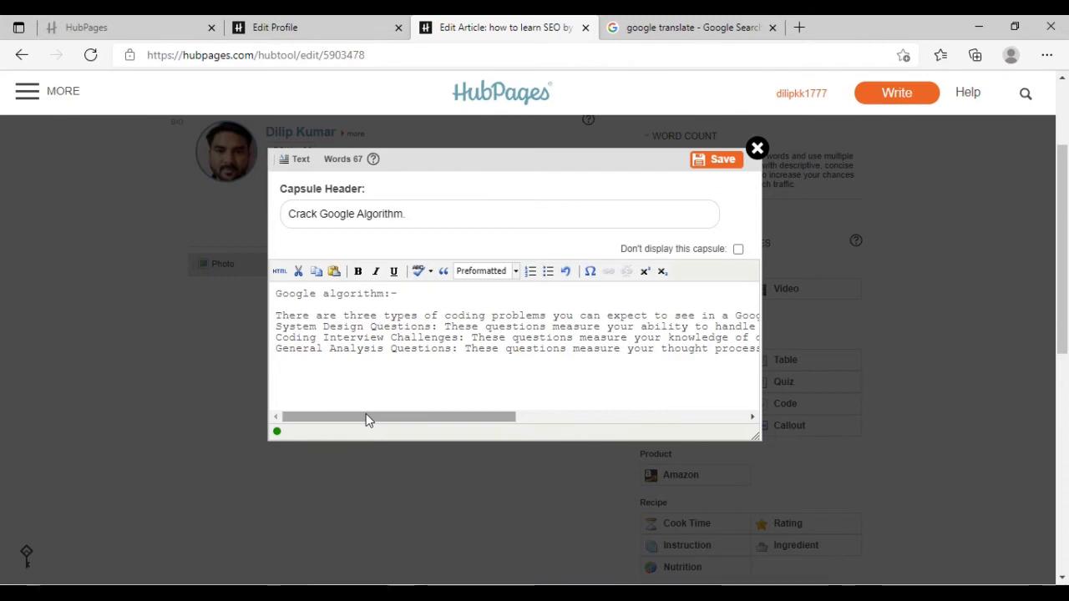
- Switch to Notepad, copy the second Hindi block about what is unique in a Google interview, and translate it into English in the browser
{"action": "left_click", "coordinate": [442, 593]}
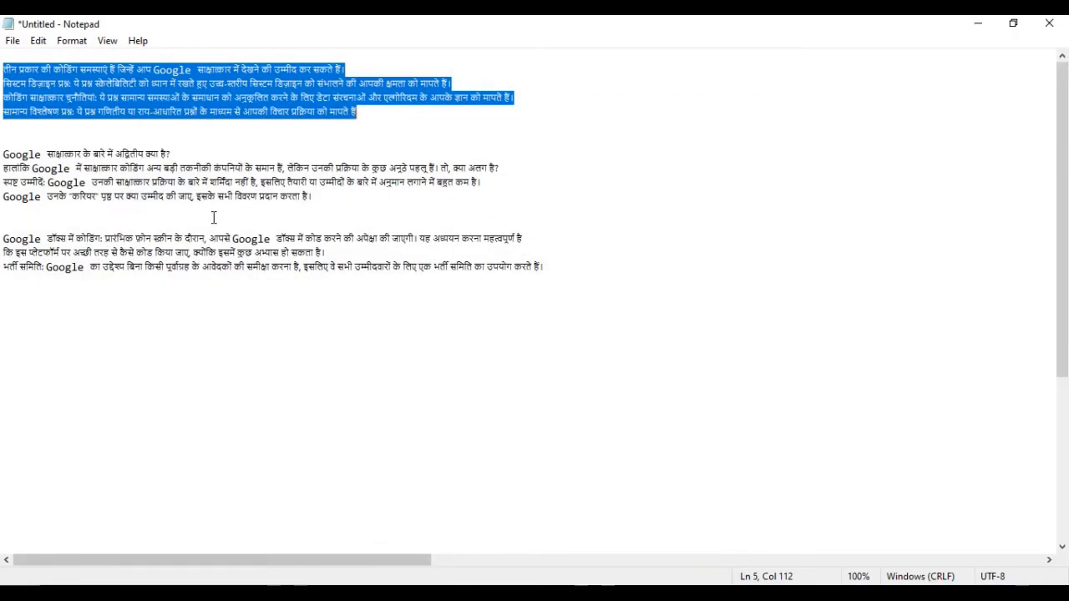
{"action": "left_click_drag", "start_coordinate": [4, 154], "coordinate": [515, 221]}
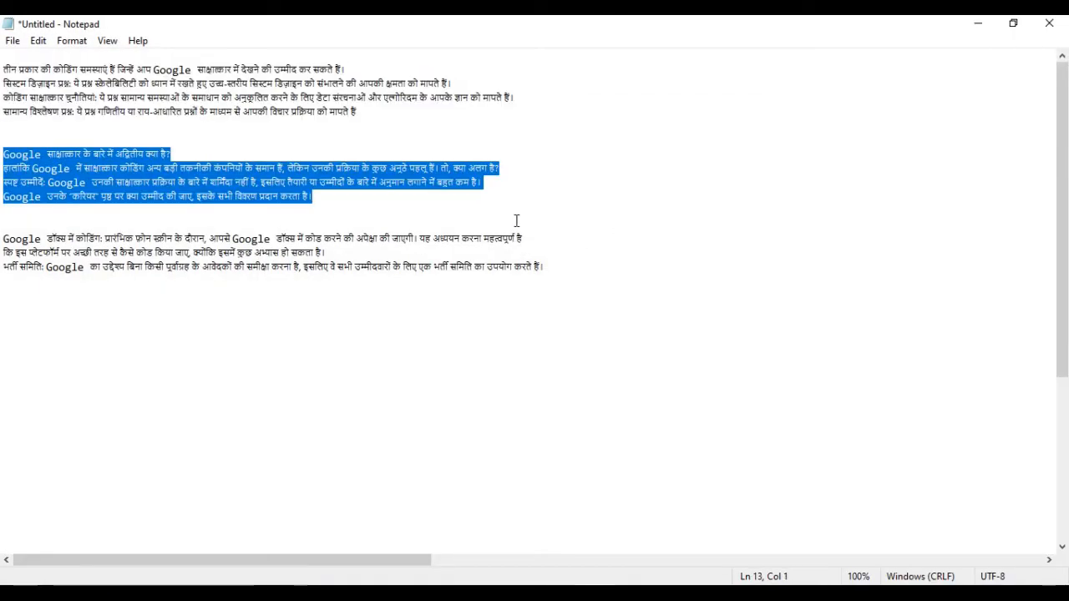
{"action": "left_click", "coordinate": [442, 593]}
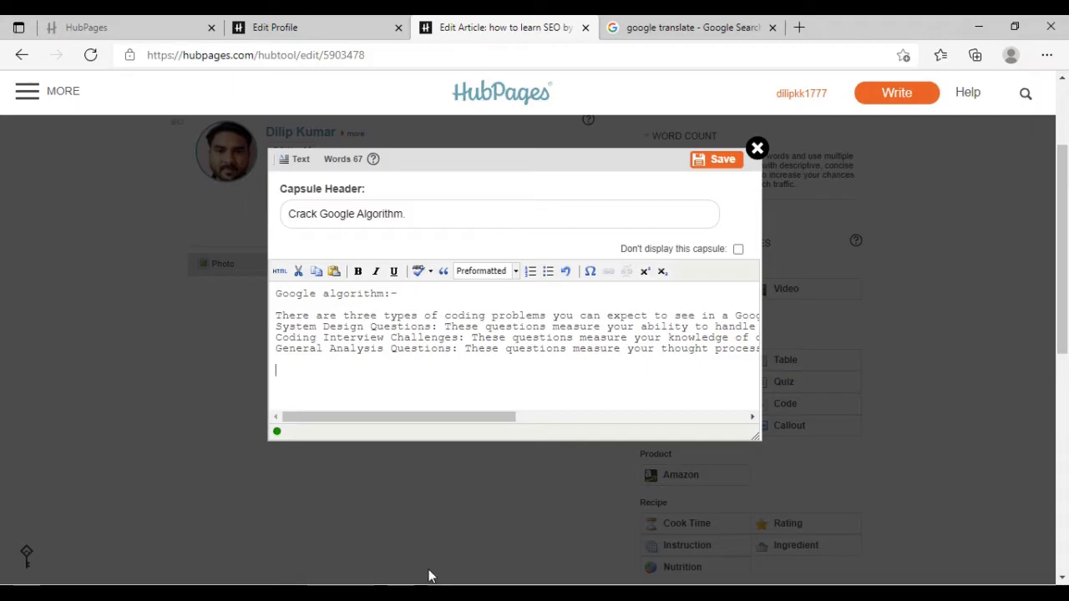
{"action": "left_click", "coordinate": [676, 27]}
{"action": "scroll", "coordinate": [317, 184], "scroll_direction": "up", "scroll_amount": 8}
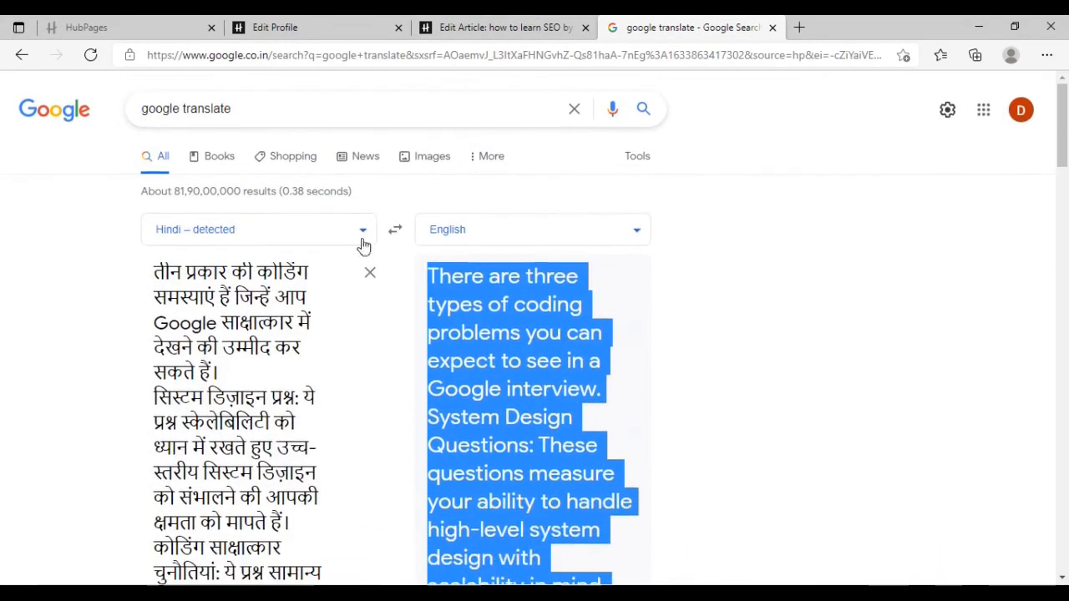
{"action": "left_click", "coordinate": [370, 275]}
{"action": "key", "text": "ctrl+v"}
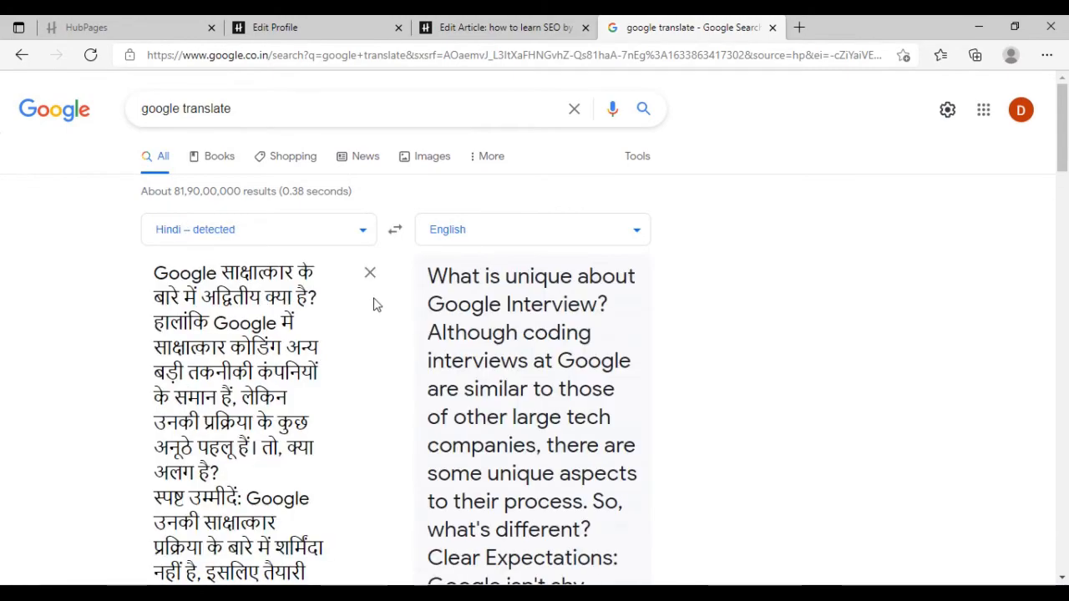
- Copy the English translation of the second block and paste it below the existing text in the article's text capsule
{"action": "left_click_drag", "start_coordinate": [428, 269], "coordinate": [723, 284]}
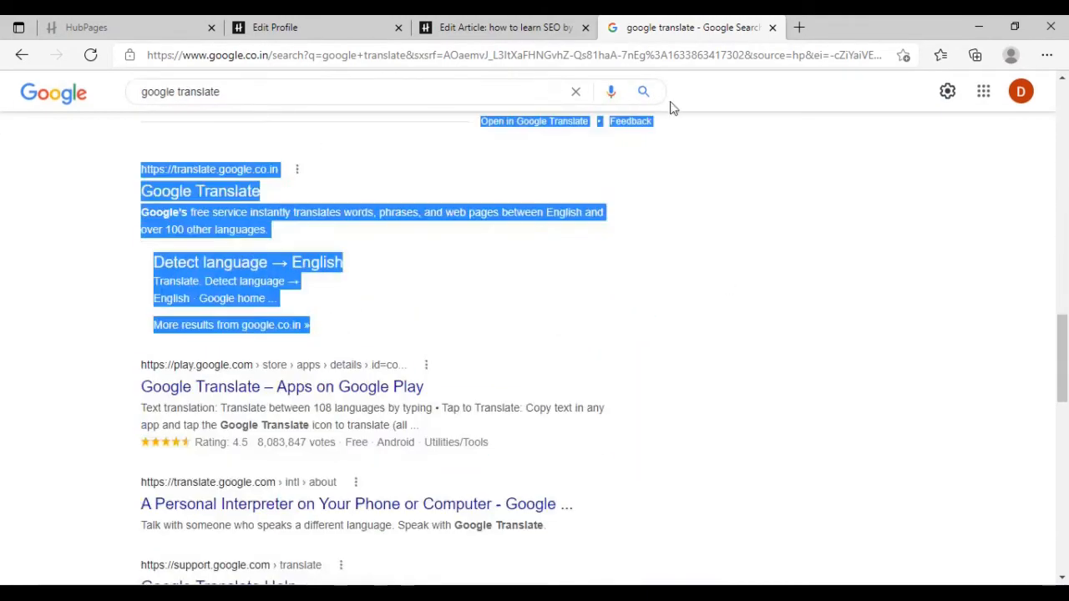
{"action": "left_click_drag", "start_coordinate": [673, 109], "coordinate": [607, 237]}
{"action": "left_click", "coordinate": [501, 26]}
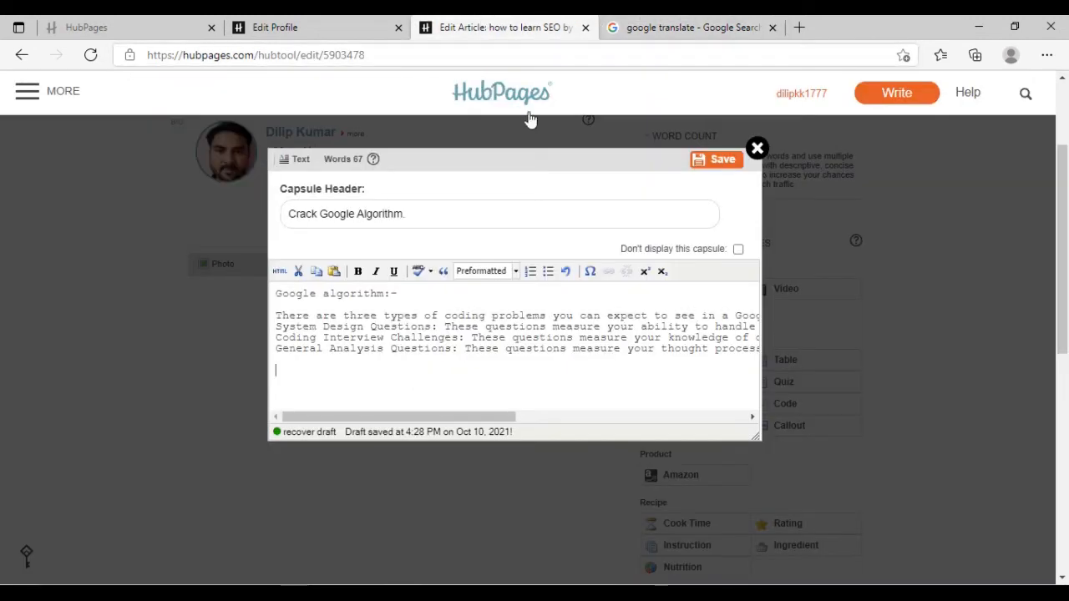
{"action": "key", "text": "ctrl+v"}
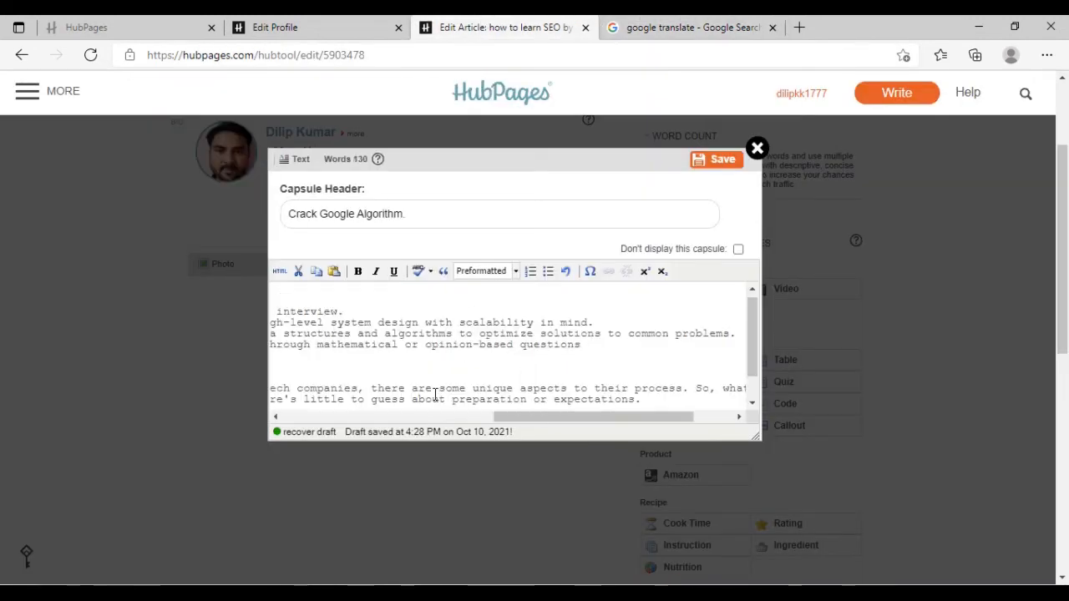
{"action": "scroll", "coordinate": [477, 389], "scroll_direction": "down", "scroll_amount": 1}
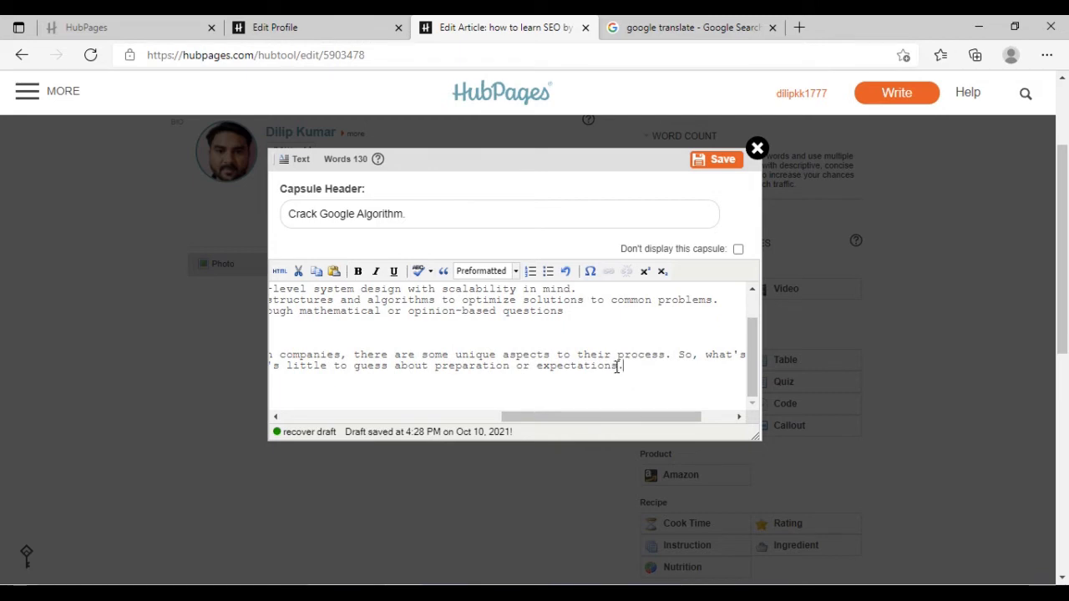
- Put the "Google provides all the details" sentence directly under the Clear Expectations line and leave a blank line after it
{"action": "key", "text": "Return"}
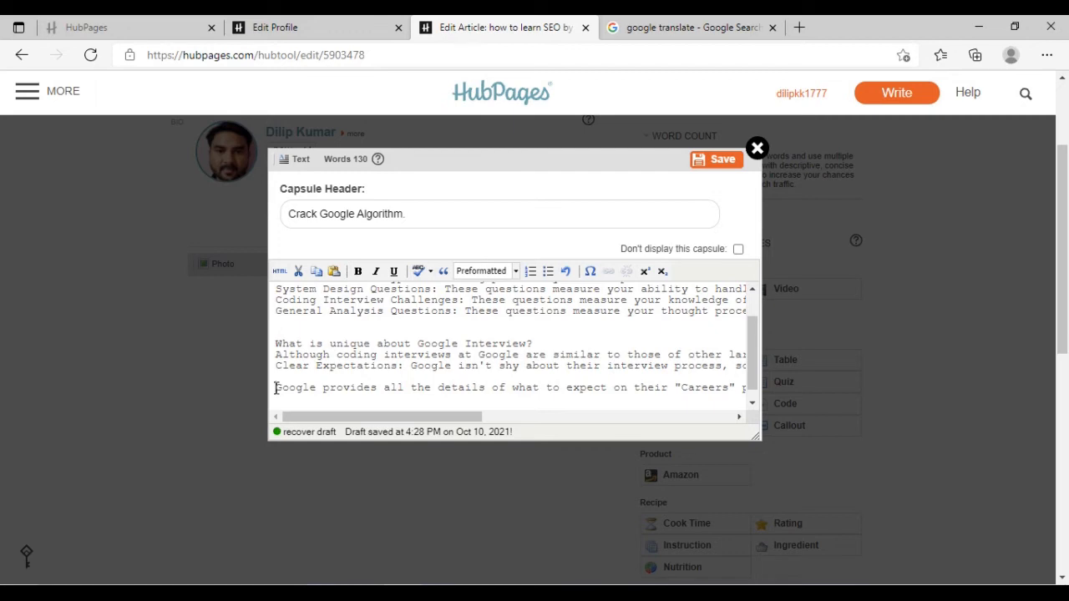
{"action": "key", "text": "BackSpace"}
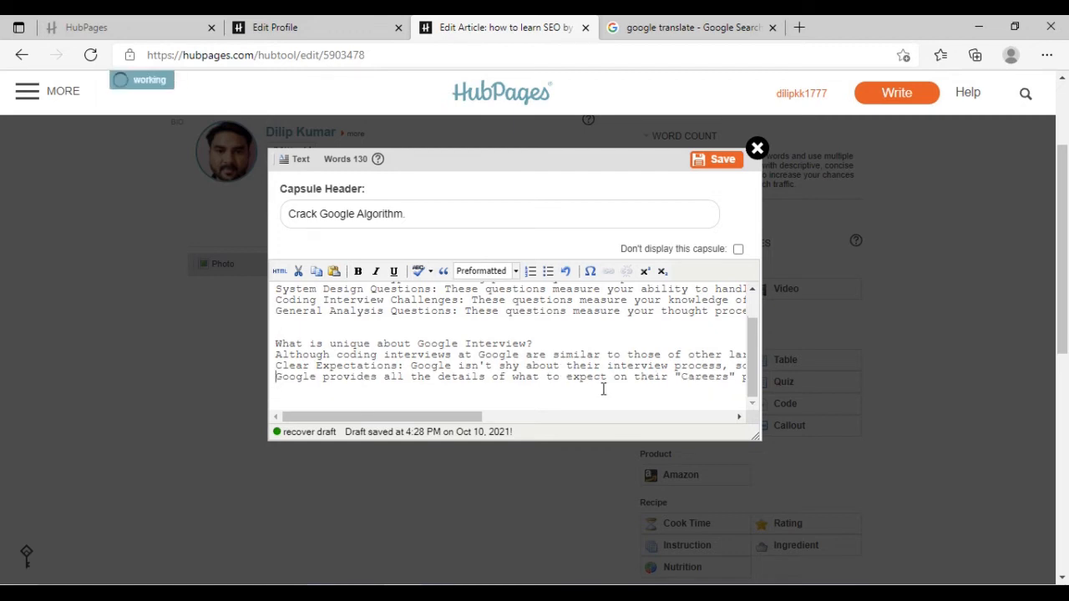
{"action": "key", "text": "End"}
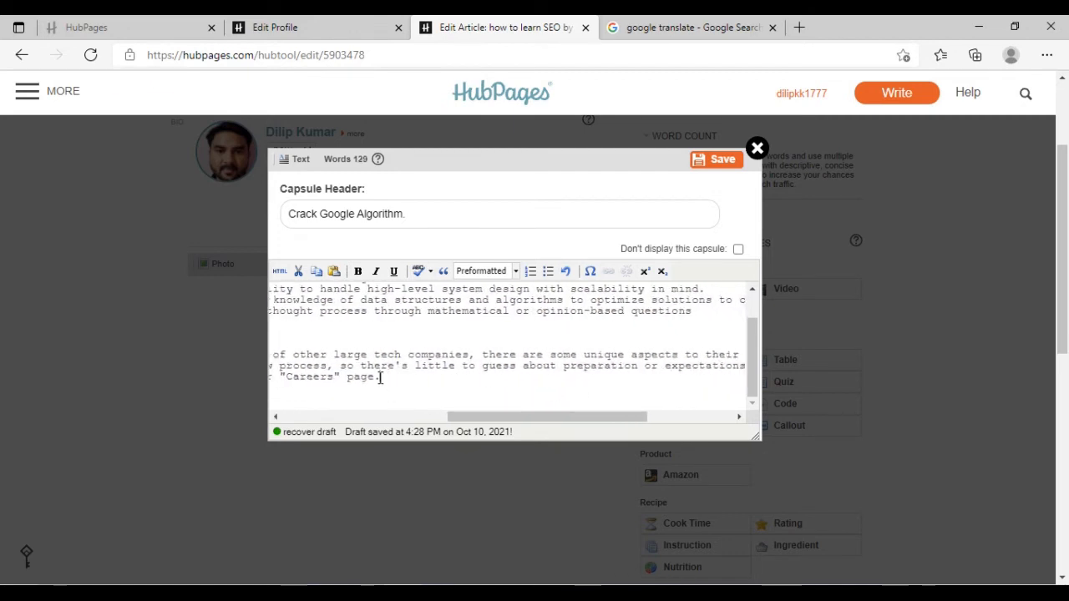
{"action": "left_click_drag", "start_coordinate": [525, 421], "coordinate": [263, 424]}
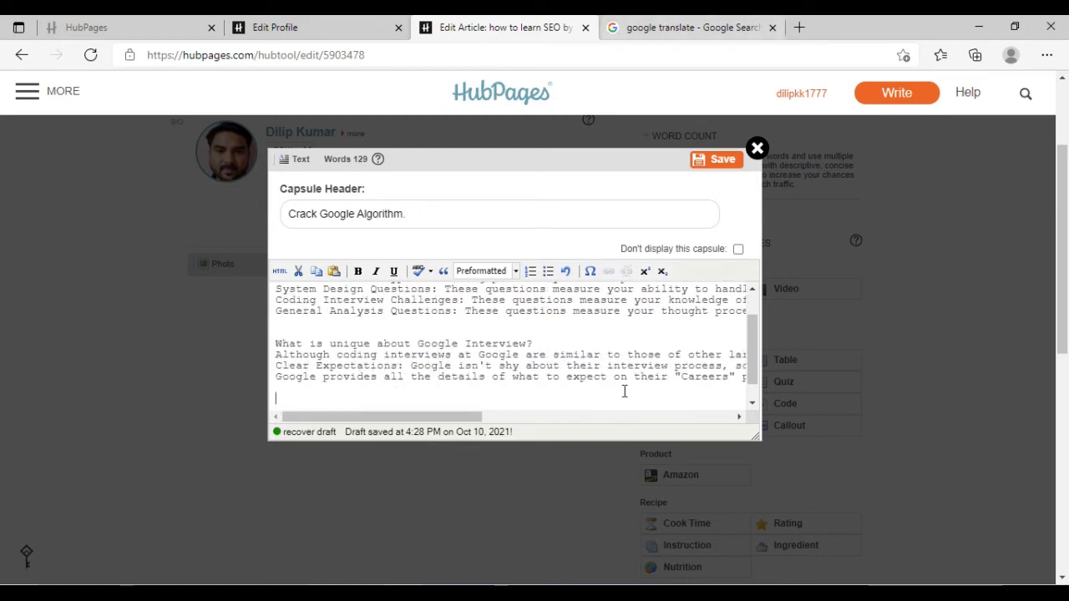
- Switch to Notepad, copy the third Hindi block about coding in Google Docs, and replace the text in the browser's translator with it
{"action": "key", "text": "alt+Tab"}
{"action": "left_click_drag", "start_coordinate": [3, 239], "coordinate": [658, 284]}
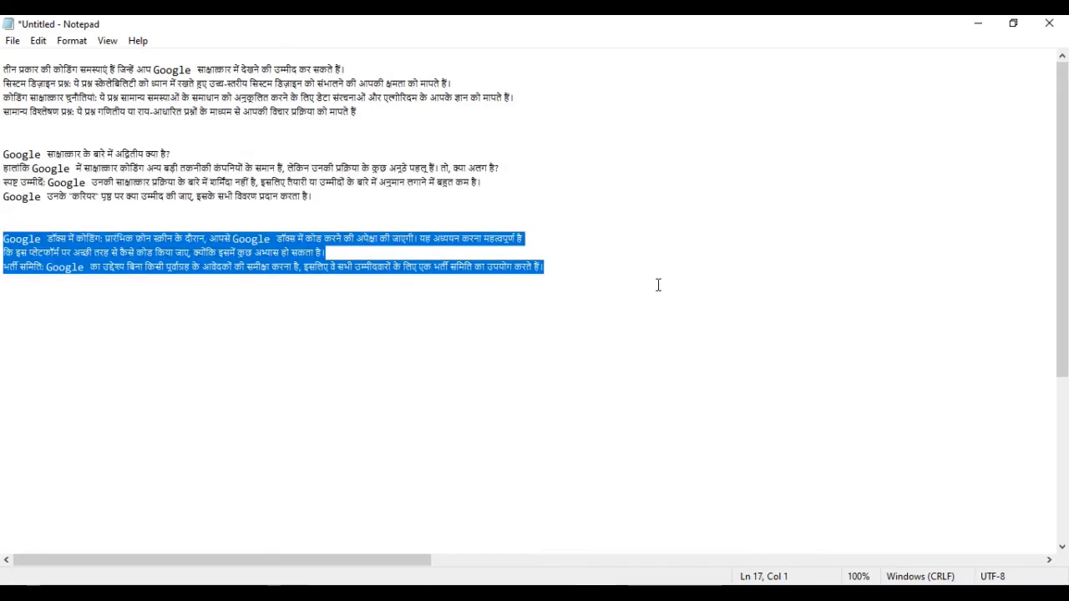
{"action": "left_click", "coordinate": [978, 25]}
{"action": "left_click", "coordinate": [712, 28]}
{"action": "scroll", "coordinate": [250, 196], "scroll_direction": "up", "scroll_amount": 10}
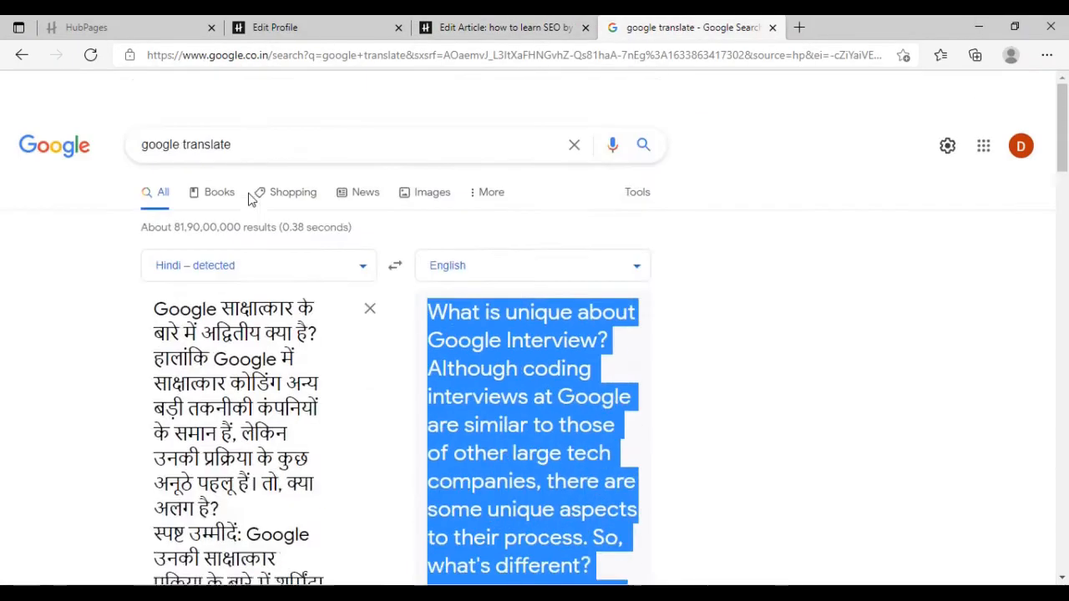
{"action": "scroll", "coordinate": [374, 270], "scroll_direction": "down", "scroll_amount": 1}
{"action": "left_click", "coordinate": [369, 276]}
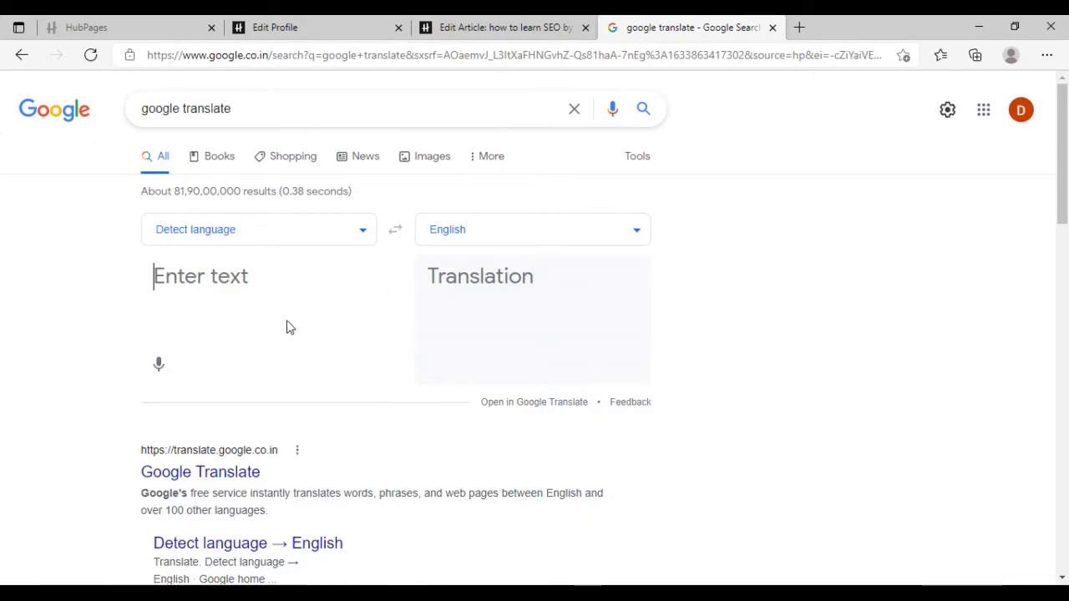
{"action": "key", "text": "ctrl+v"}
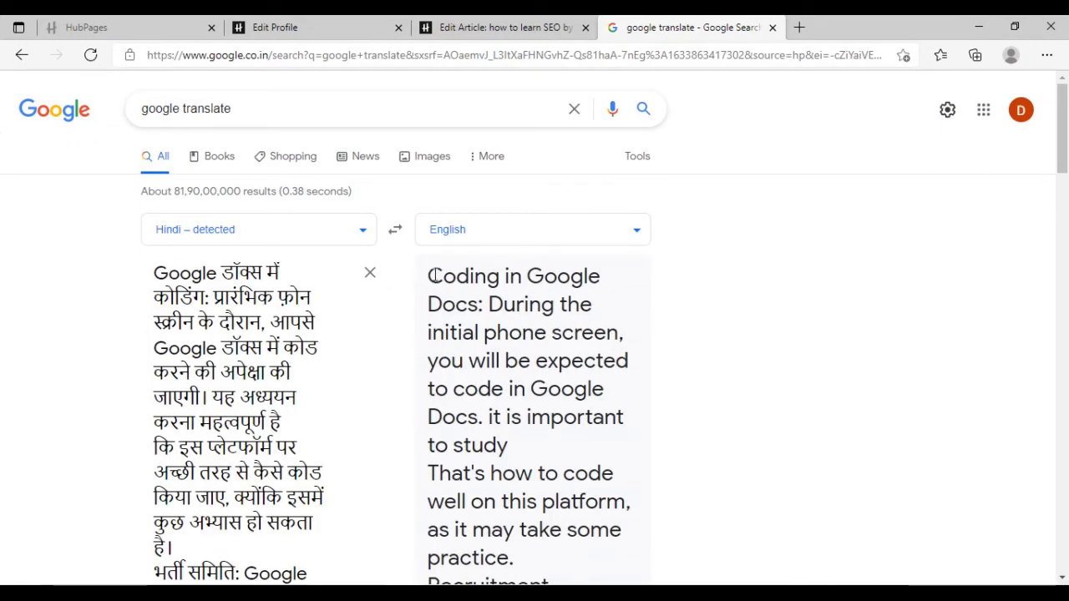
- Copy the English translation about coding in Google Docs and paste it at the end of the article's text capsule
{"action": "left_click_drag", "start_coordinate": [426, 276], "coordinate": [574, 161]}
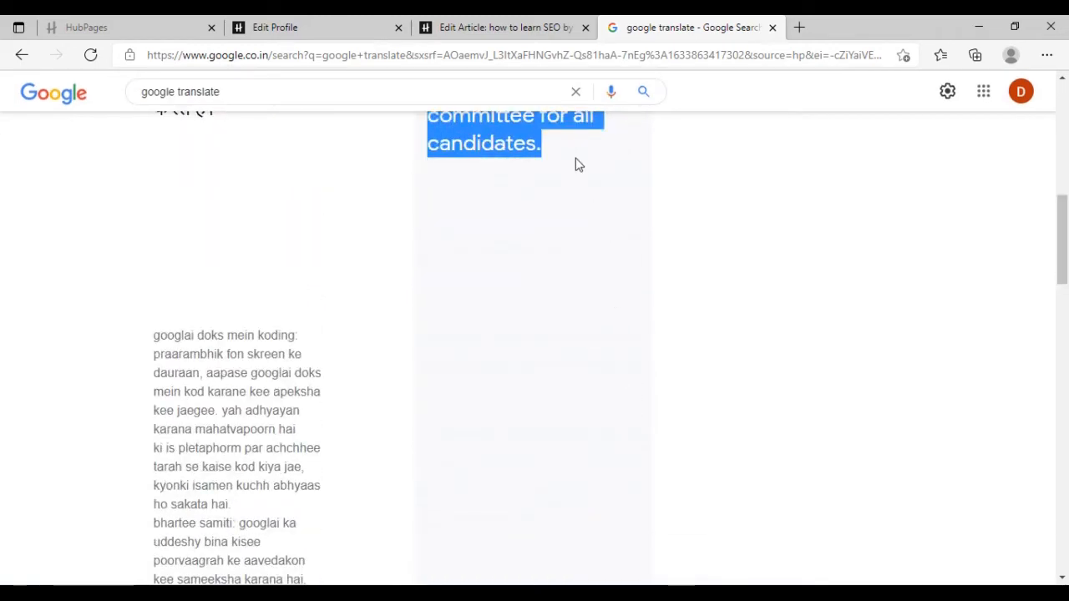
{"action": "left_click", "coordinate": [526, 27]}
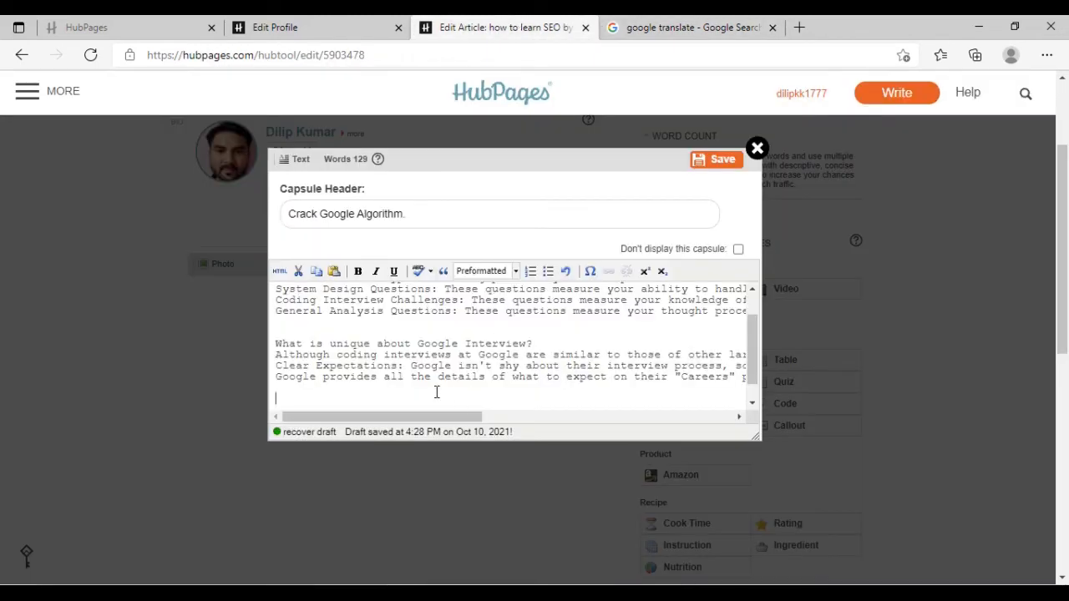
{"action": "key", "text": "ctrl+v"}
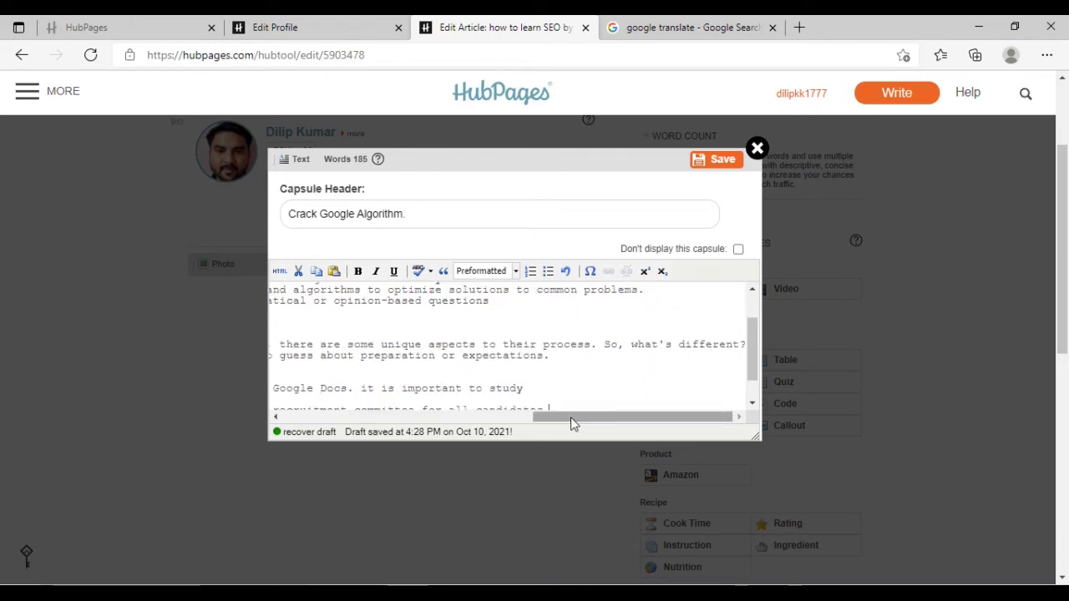
{"action": "left_click_drag", "start_coordinate": [570, 416], "coordinate": [258, 421]}
- Change the format of the whole text under the Crack Google Algorithm header from Preformatted to Paragraph and save the capsule
{"action": "scroll", "coordinate": [501, 313], "scroll_direction": "down", "scroll_amount": 1}
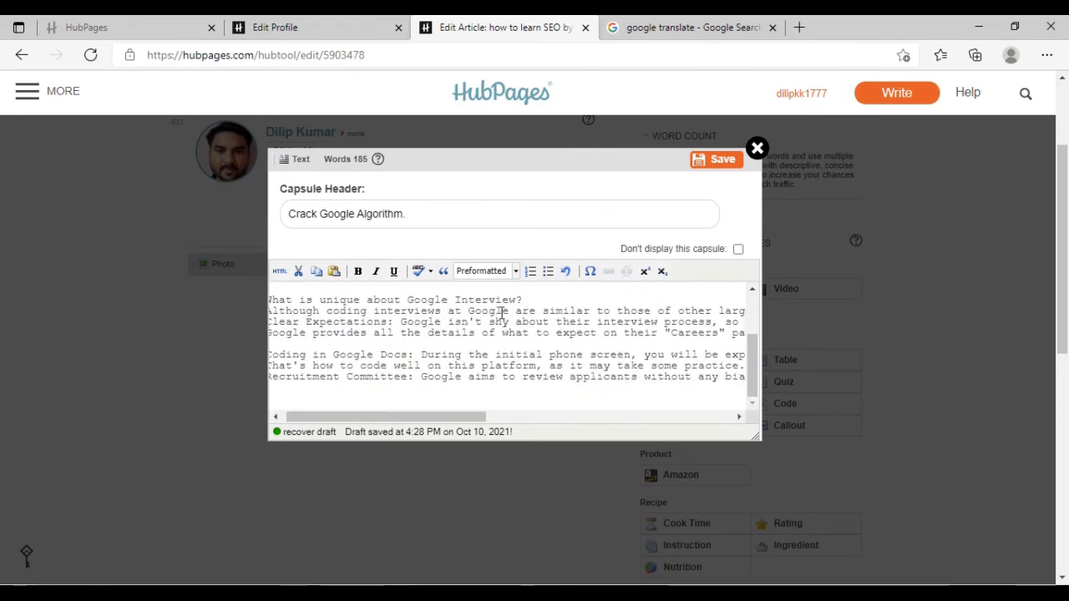
{"action": "scroll", "coordinate": [501, 313], "scroll_direction": "up", "scroll_amount": 3}
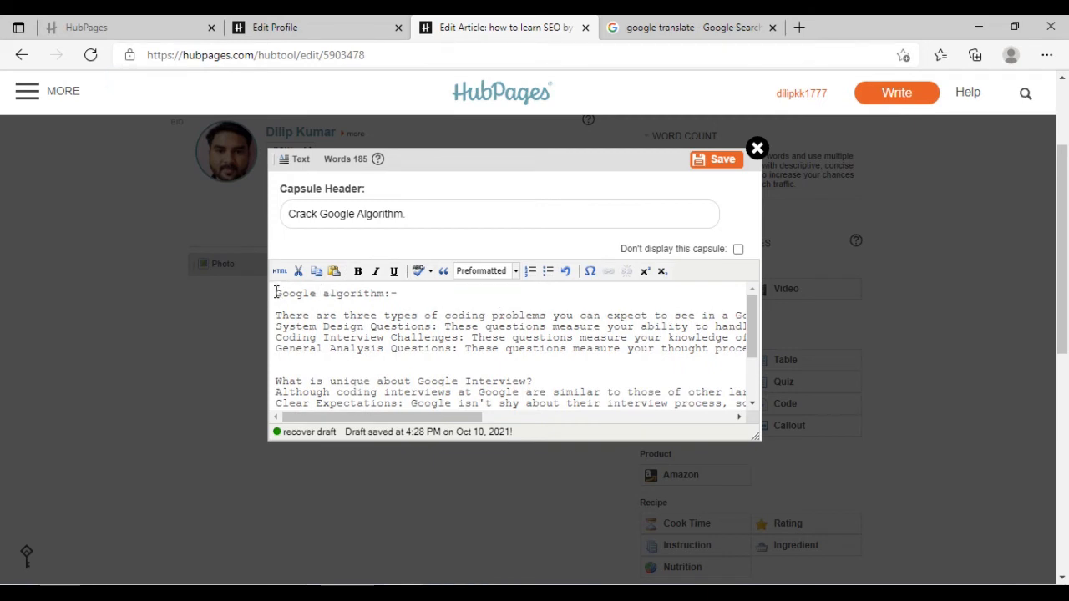
{"action": "left_click_drag", "start_coordinate": [276, 292], "coordinate": [722, 444]}
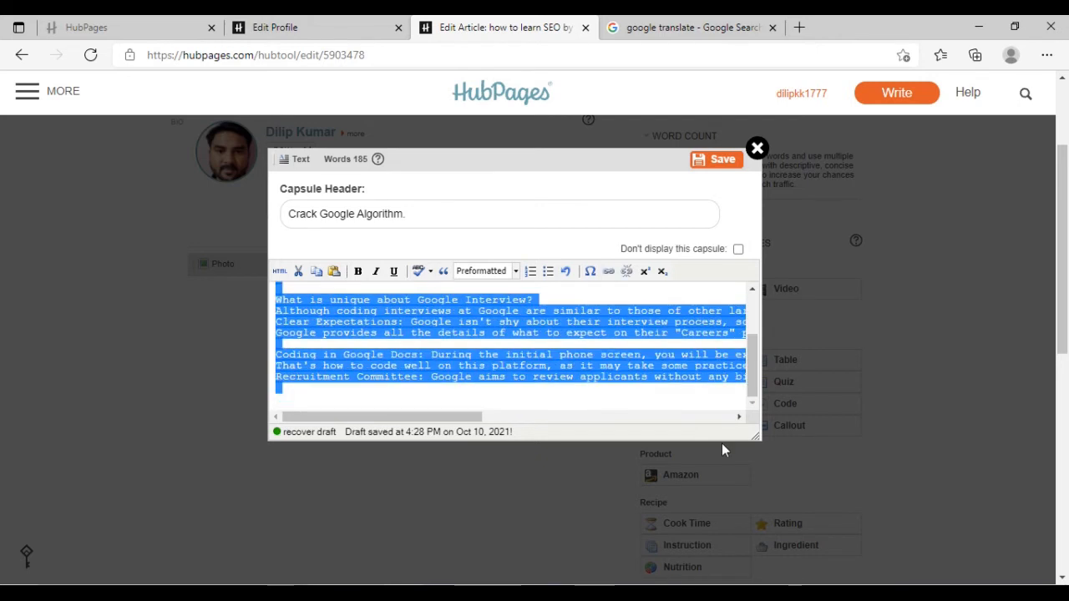
{"action": "left_click", "coordinate": [516, 272]}
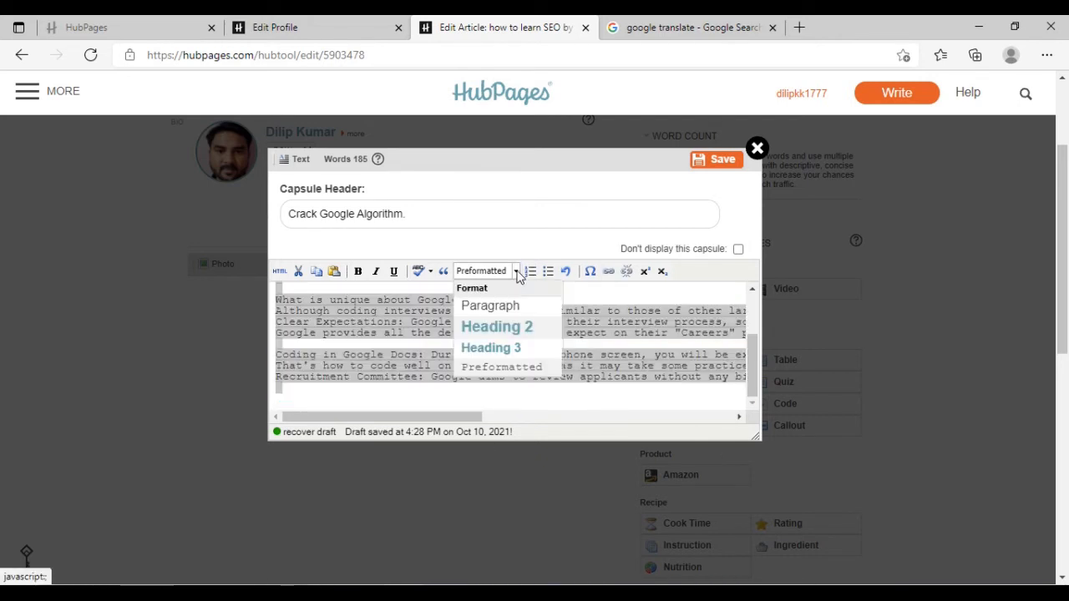
{"action": "left_click", "coordinate": [495, 306]}
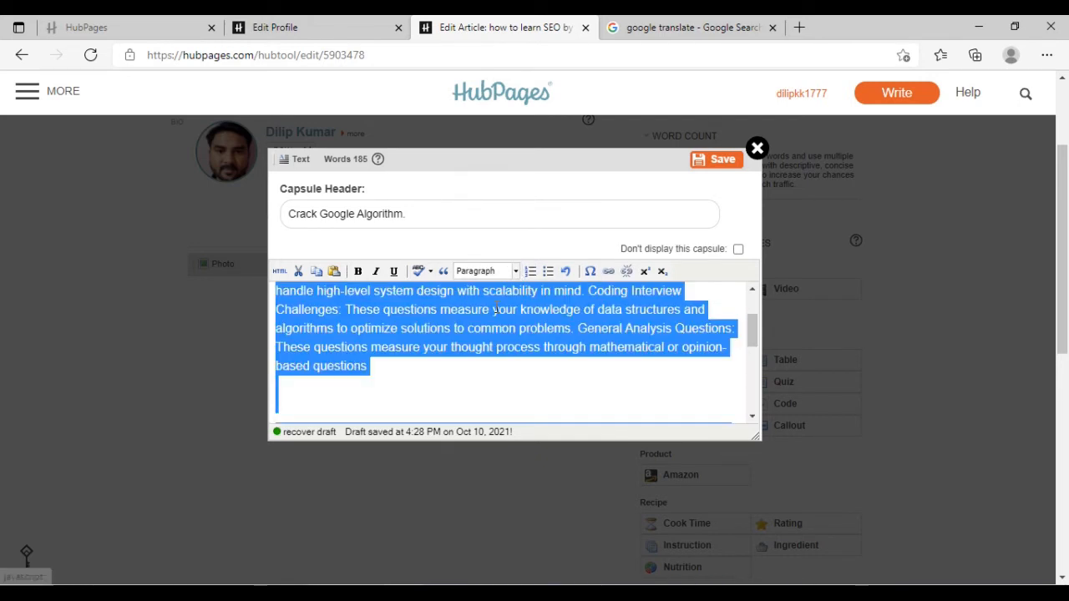
{"action": "scroll", "coordinate": [427, 334], "scroll_direction": "up", "scroll_amount": 2}
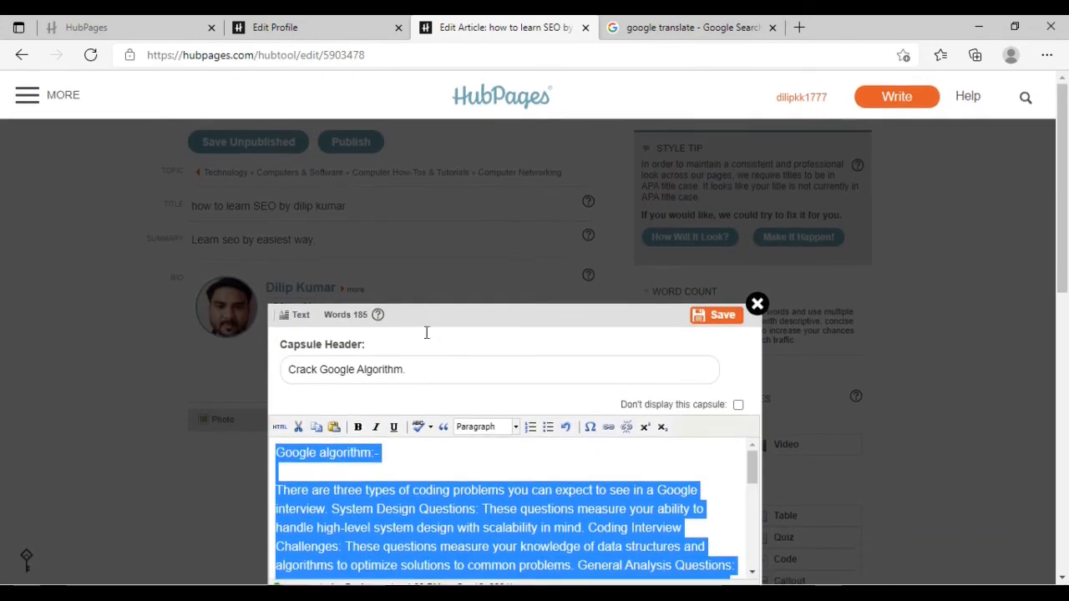
{"action": "left_click", "coordinate": [474, 462]}
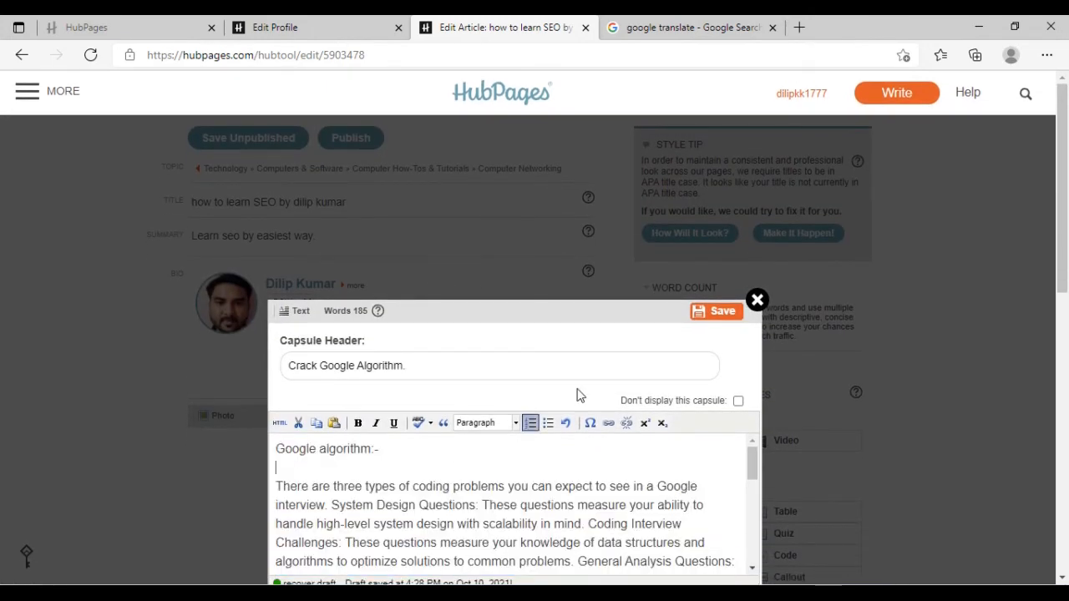
{"action": "left_click", "coordinate": [723, 312]}
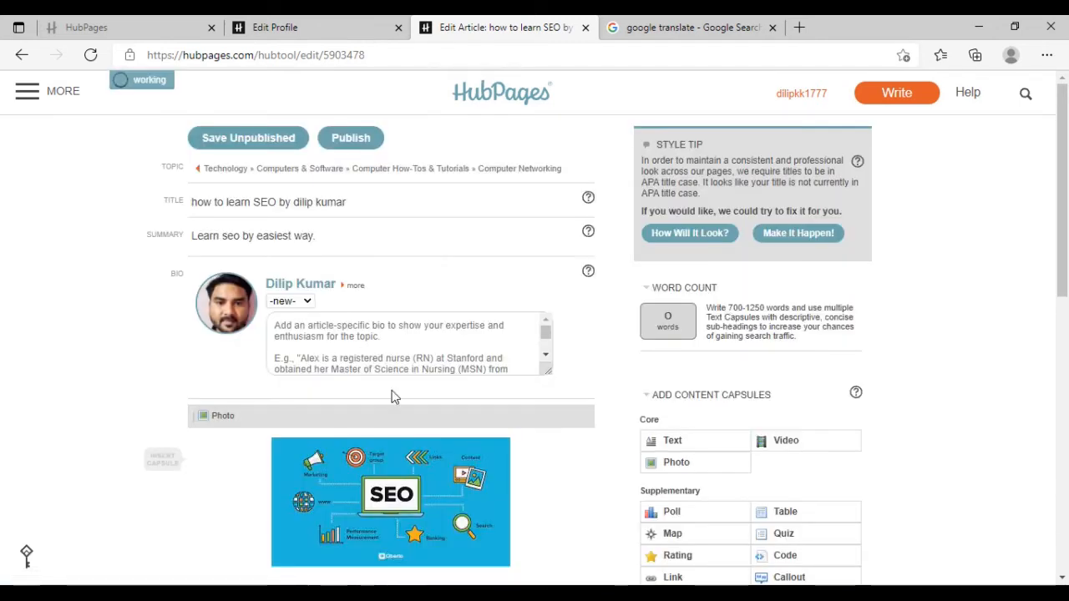
- Review the saved article from the SEO photo through the three text paragraphs to the comment section
{"action": "mouse_move", "coordinate": [413, 417]}
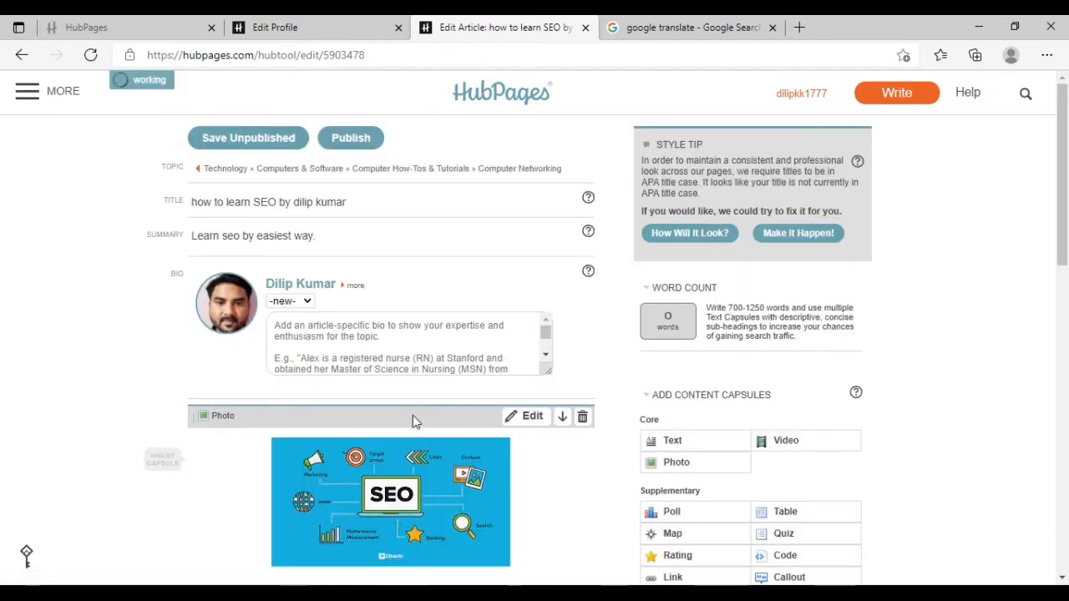
{"action": "scroll", "coordinate": [412, 415], "scroll_direction": "down", "scroll_amount": 1}
{"action": "scroll", "coordinate": [413, 415], "scroll_direction": "down", "scroll_amount": 3}
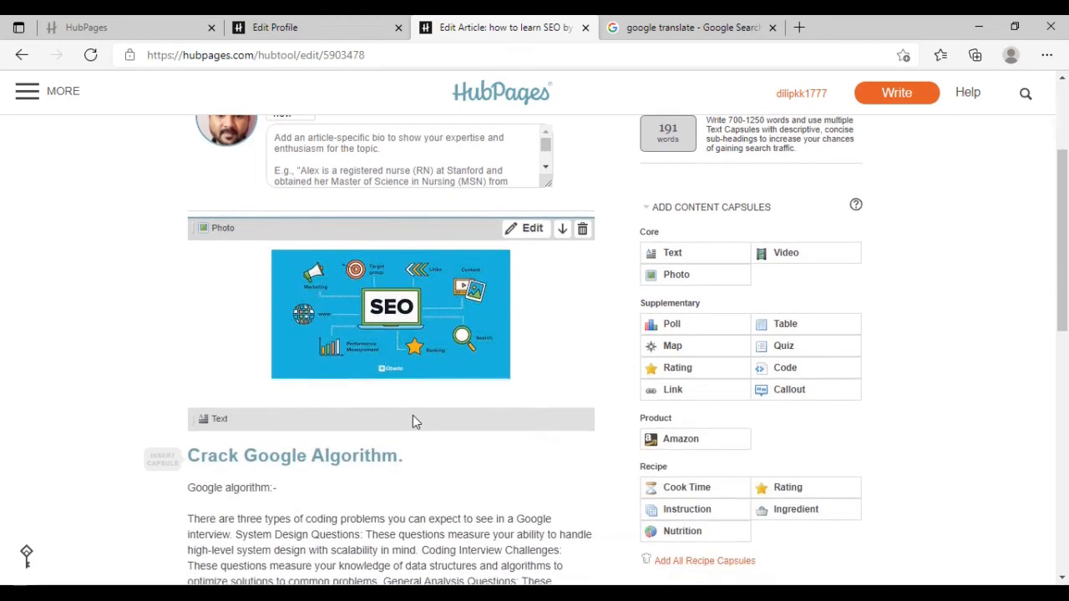
{"action": "scroll", "coordinate": [414, 416], "scroll_direction": "down", "scroll_amount": 1}
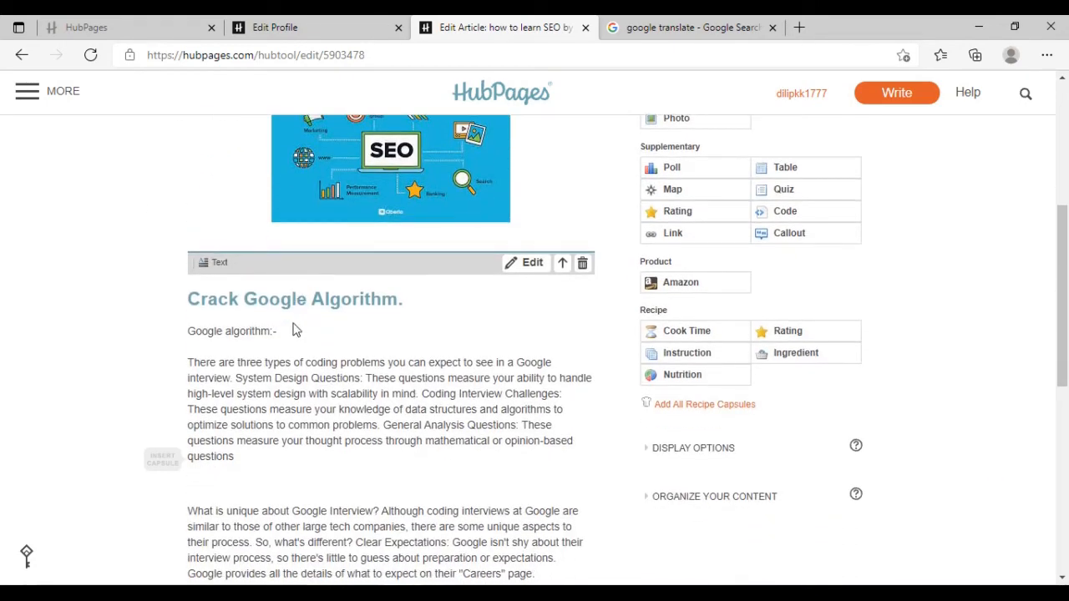
{"action": "scroll", "coordinate": [240, 359], "scroll_direction": "down", "scroll_amount": 1}
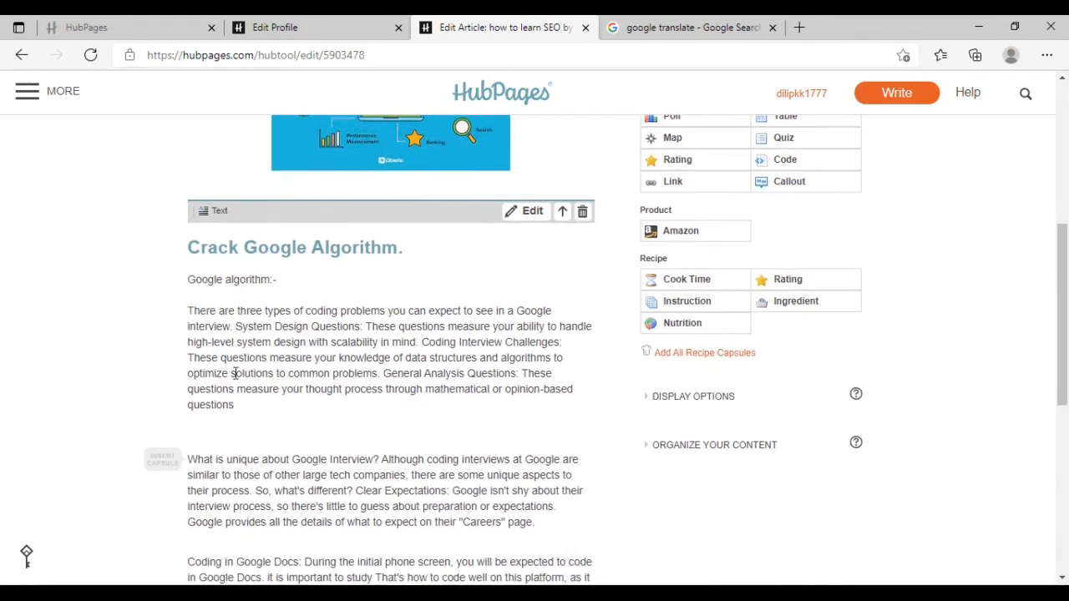
{"action": "scroll", "coordinate": [236, 372], "scroll_direction": "down", "scroll_amount": 2}
{"action": "scroll", "coordinate": [234, 374], "scroll_direction": "down", "scroll_amount": 1}
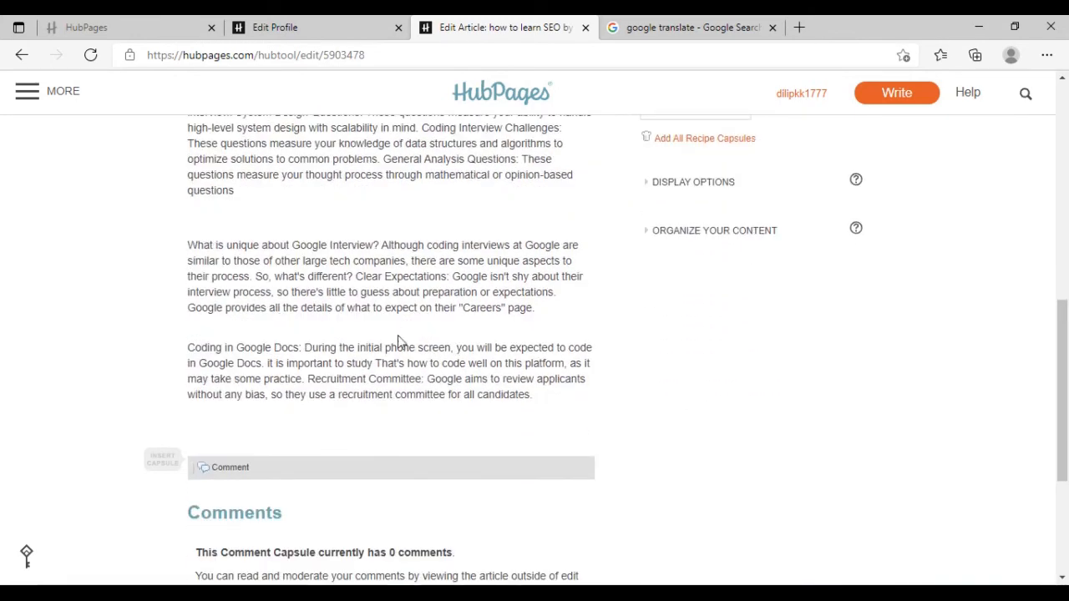
{"action": "scroll", "coordinate": [298, 264], "scroll_direction": "up", "scroll_amount": 5}
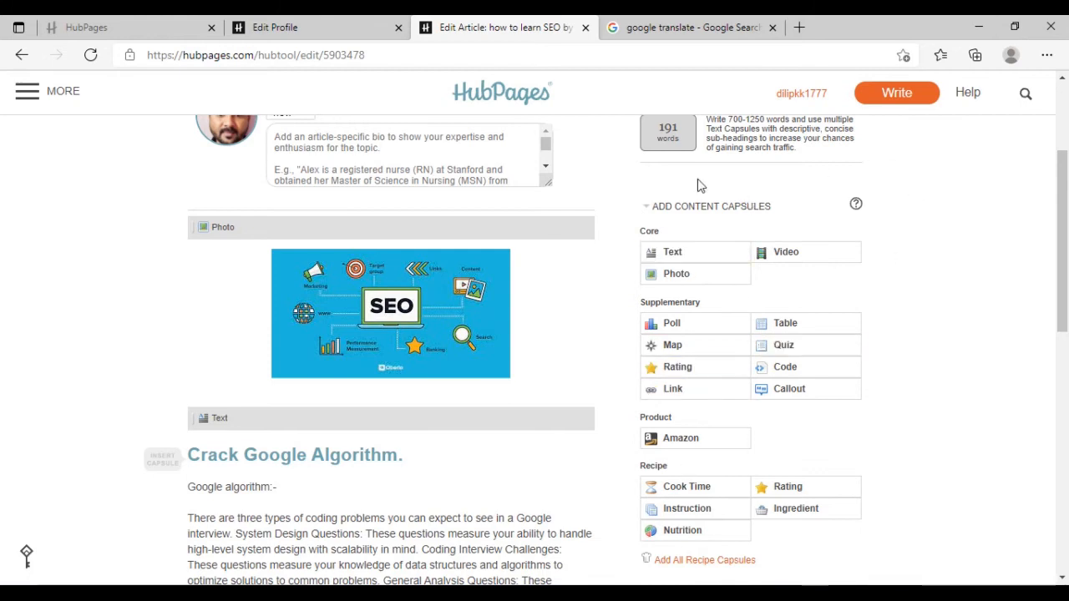
- Examine the content capsules that can be added and check the article's text down to its end
{"action": "key", "text": "ctrl+a"}
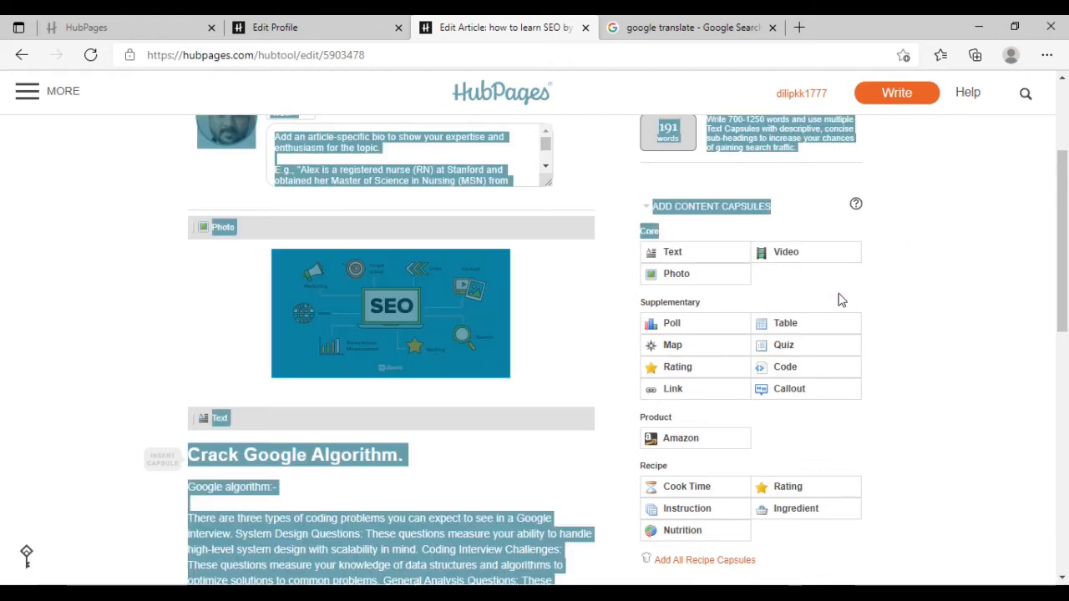
{"action": "left_click", "coordinate": [889, 481]}
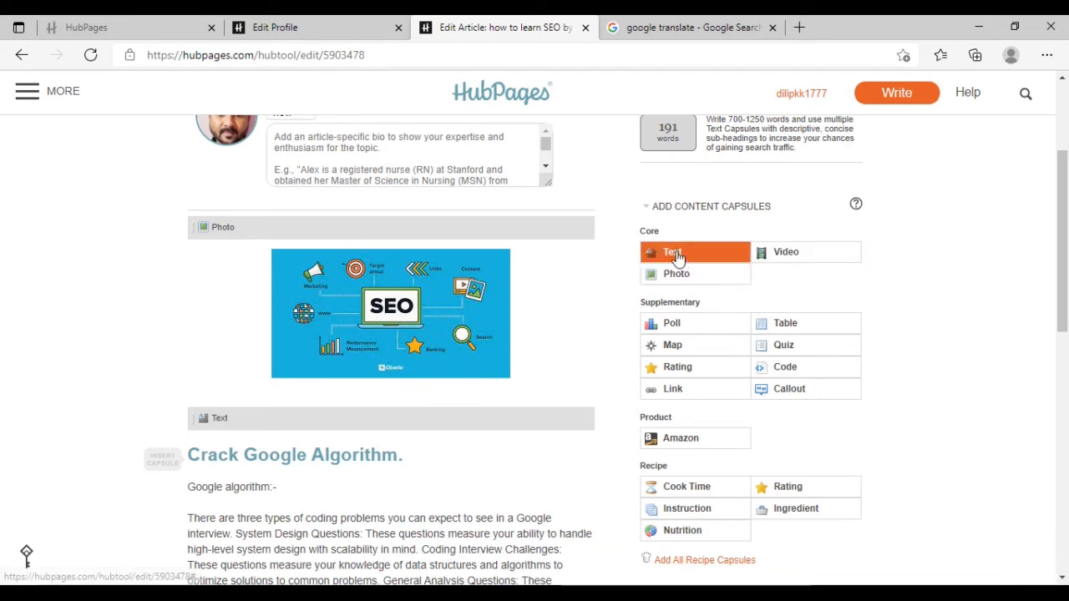
{"action": "scroll", "coordinate": [701, 409], "scroll_direction": "down", "scroll_amount": 1}
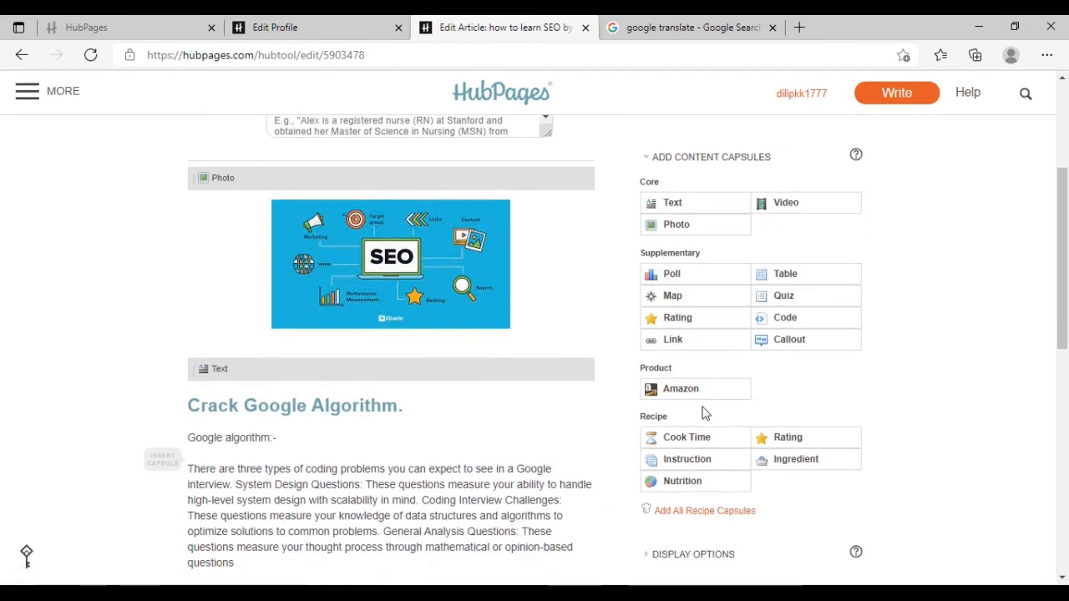
{"action": "scroll", "coordinate": [701, 412], "scroll_direction": "down", "scroll_amount": 1}
{"action": "scroll", "coordinate": [418, 460], "scroll_direction": "down", "scroll_amount": 1}
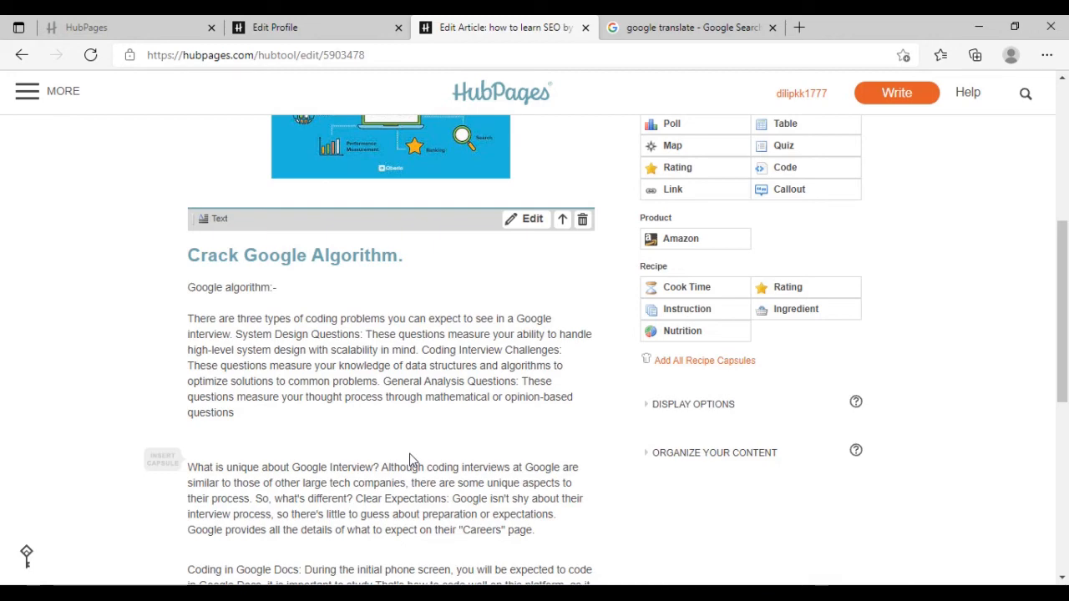
{"action": "scroll", "coordinate": [409, 459], "scroll_direction": "up", "scroll_amount": 2}
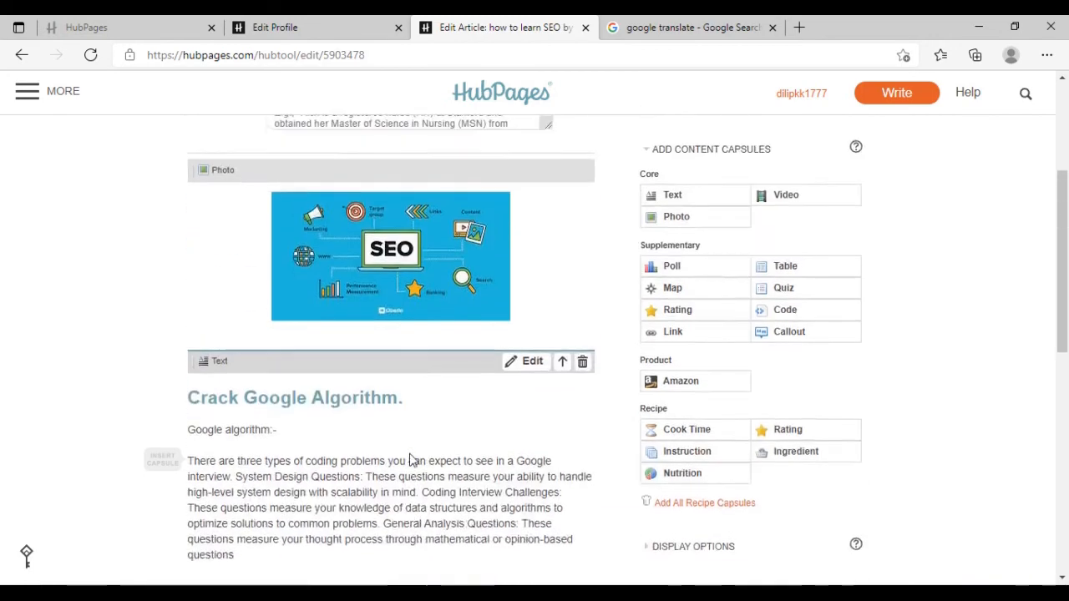
{"action": "scroll", "coordinate": [409, 459], "scroll_direction": "down", "scroll_amount": 4}
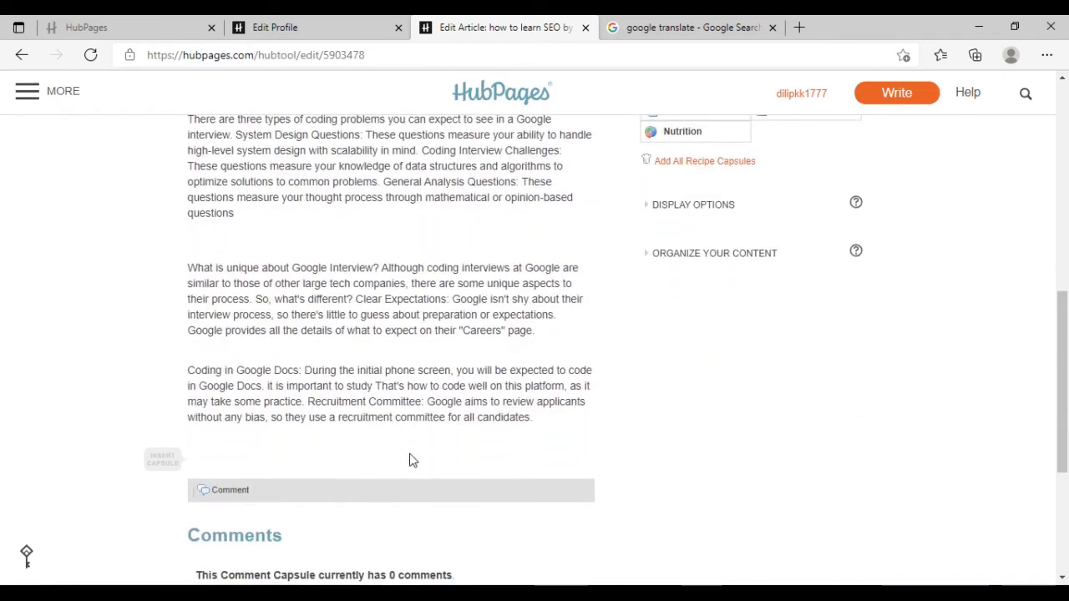
{"action": "scroll", "coordinate": [410, 459], "scroll_direction": "down", "scroll_amount": 2}
{"action": "scroll", "coordinate": [434, 427], "scroll_direction": "up", "scroll_amount": 3}
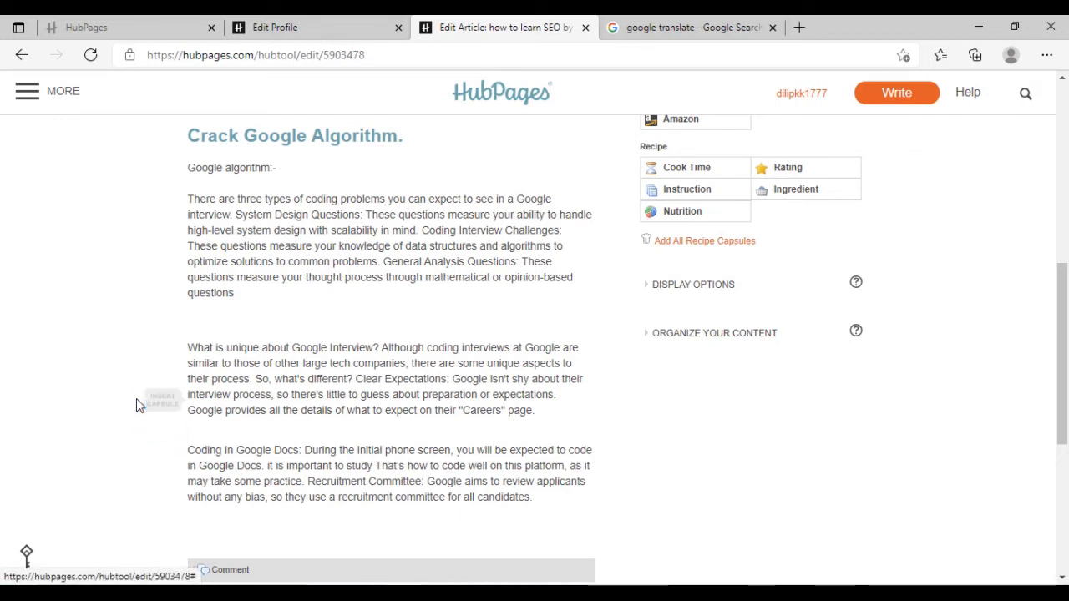
- Look at the capsule types that can be inserted between the text and comment capsules, and cancel the insertion
{"action": "left_click", "coordinate": [157, 422]}
{"action": "scroll", "coordinate": [158, 425], "scroll_direction": "down", "scroll_amount": 5}
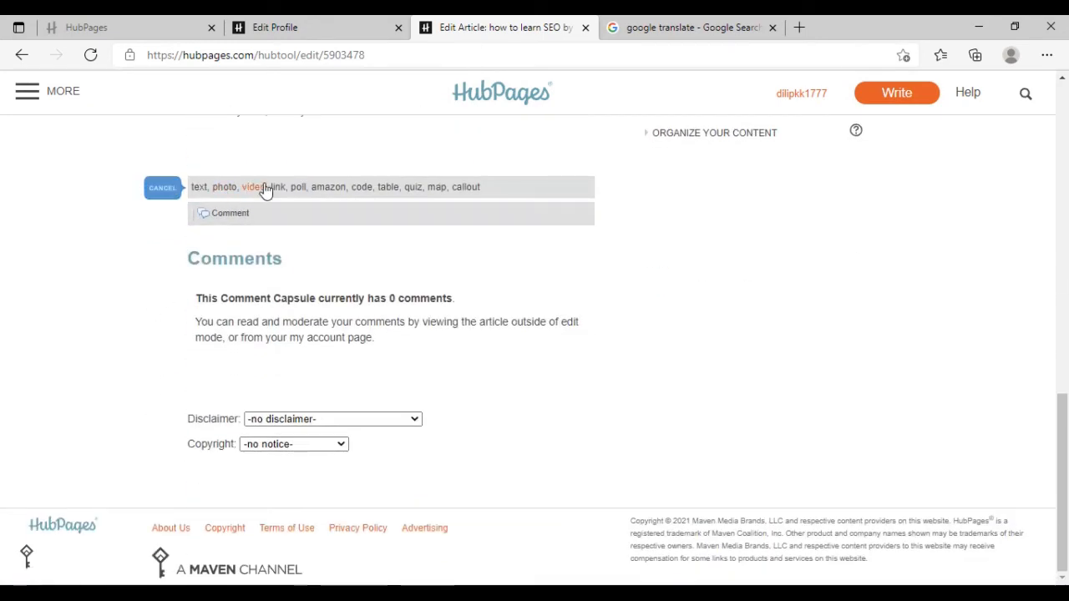
{"action": "scroll", "coordinate": [126, 281], "scroll_direction": "up", "scroll_amount": 3}
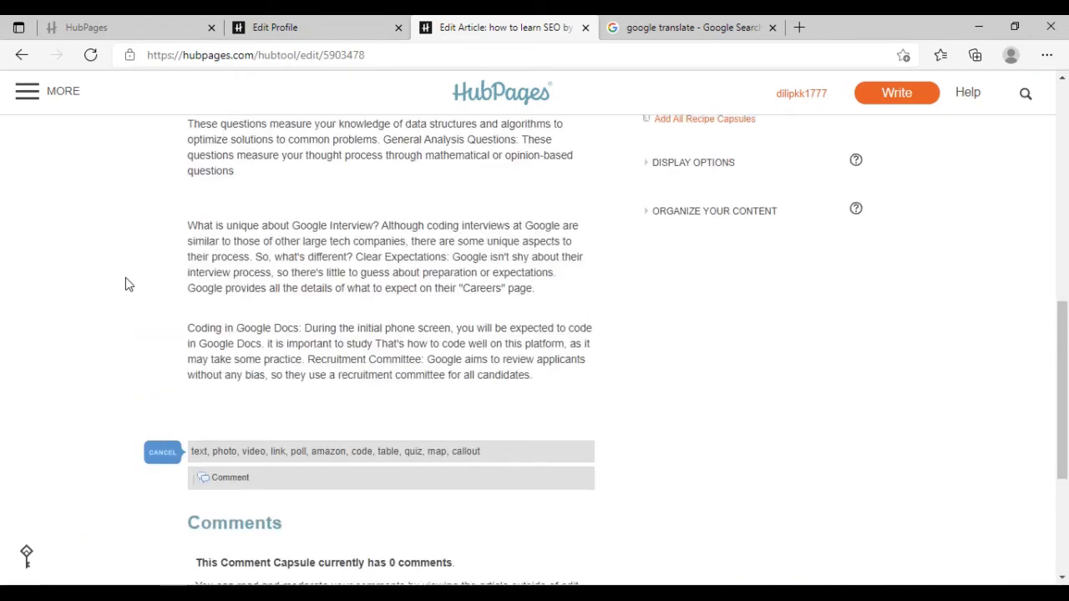
{"action": "scroll", "coordinate": [376, 272], "scroll_direction": "up", "scroll_amount": 1}
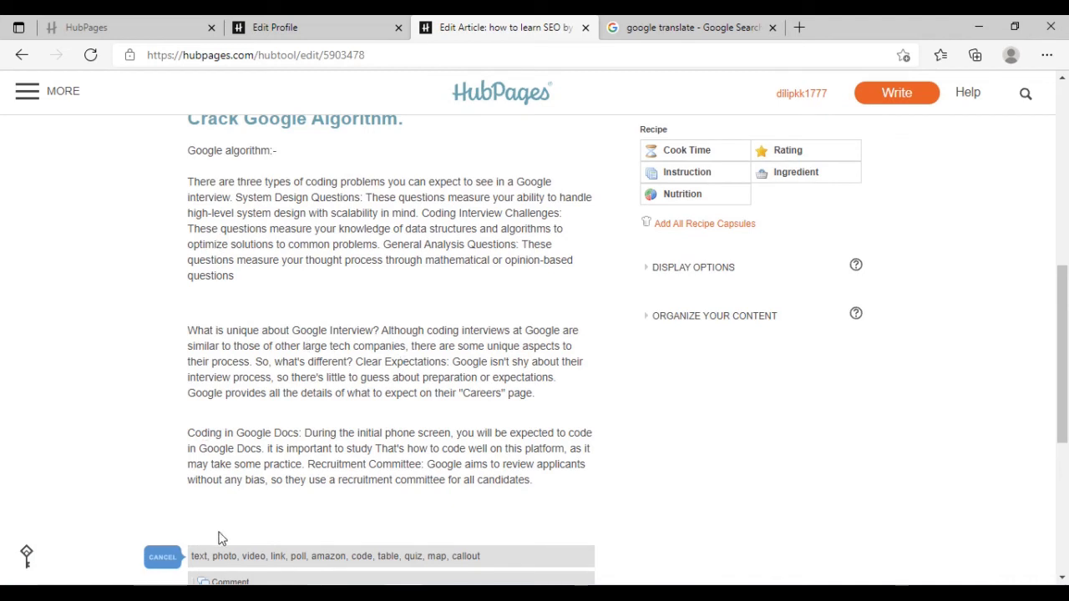
{"action": "scroll", "coordinate": [312, 389], "scroll_direction": "up", "scroll_amount": 1}
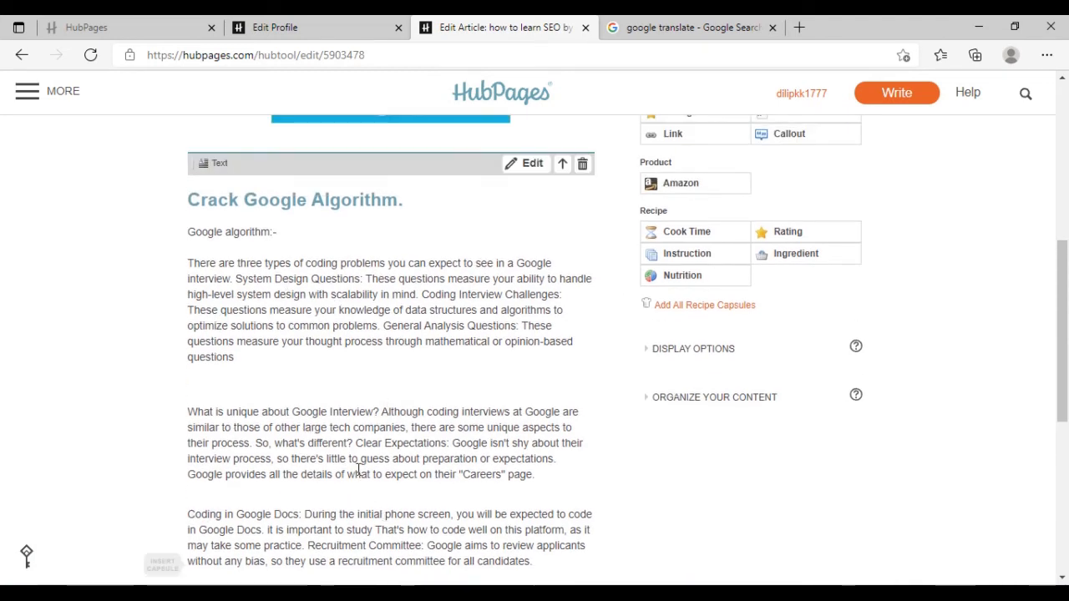
- Look over the article once more and submit it for publishing
{"action": "scroll", "coordinate": [358, 469], "scroll_direction": "down", "scroll_amount": 2}
{"action": "scroll", "coordinate": [358, 470], "scroll_direction": "up", "scroll_amount": 8}
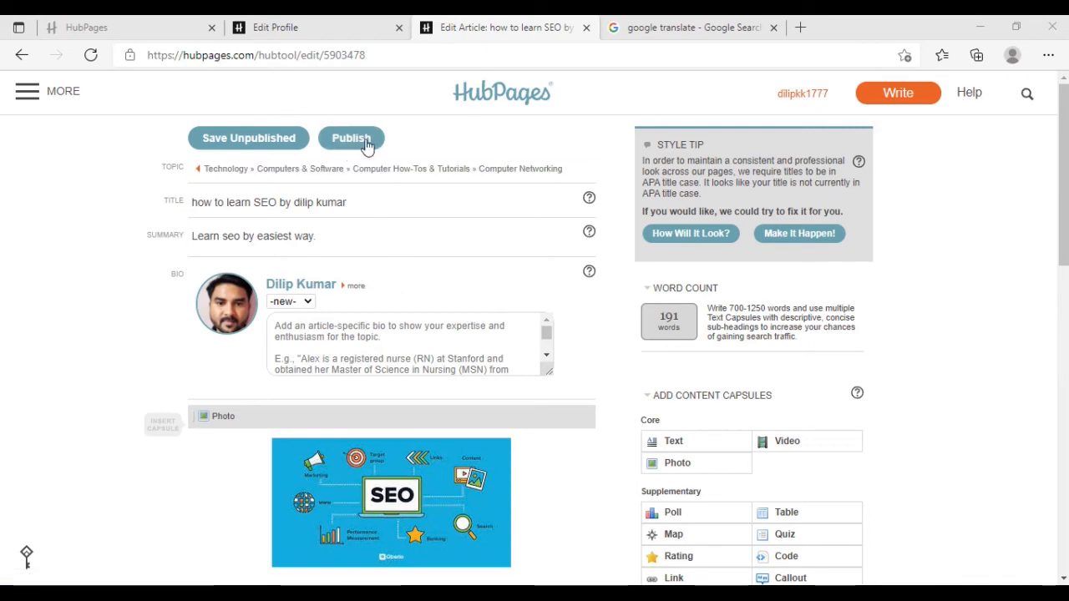
{"action": "scroll", "coordinate": [424, 309], "scroll_direction": "down", "scroll_amount": 8}
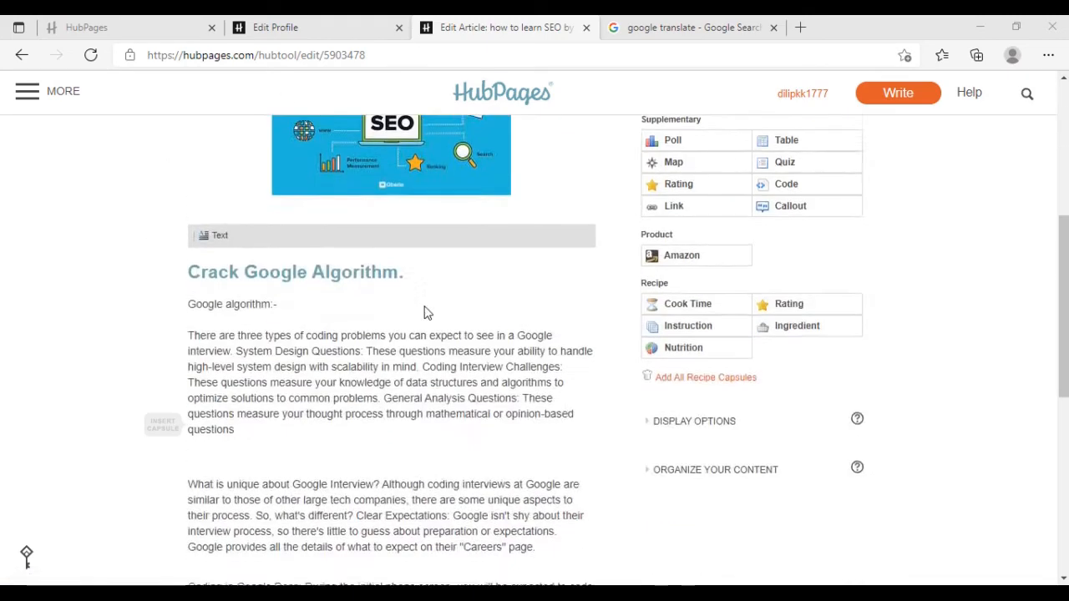
{"action": "scroll", "coordinate": [424, 309], "scroll_direction": "up", "scroll_amount": 5}
{"action": "scroll", "coordinate": [424, 307], "scroll_direction": "up", "scroll_amount": 3}
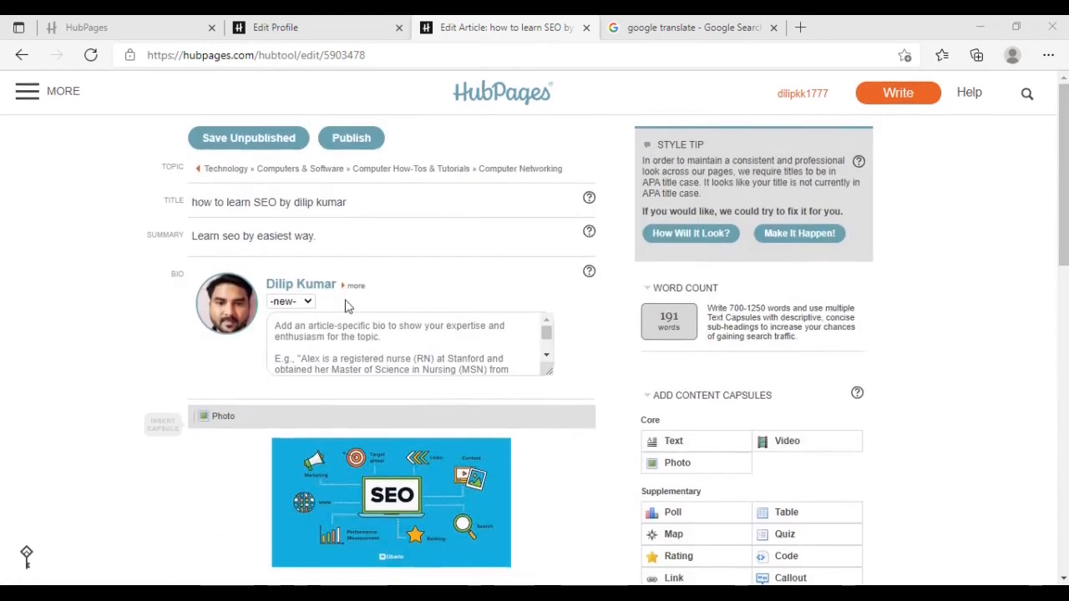
{"action": "left_click", "coordinate": [368, 147]}
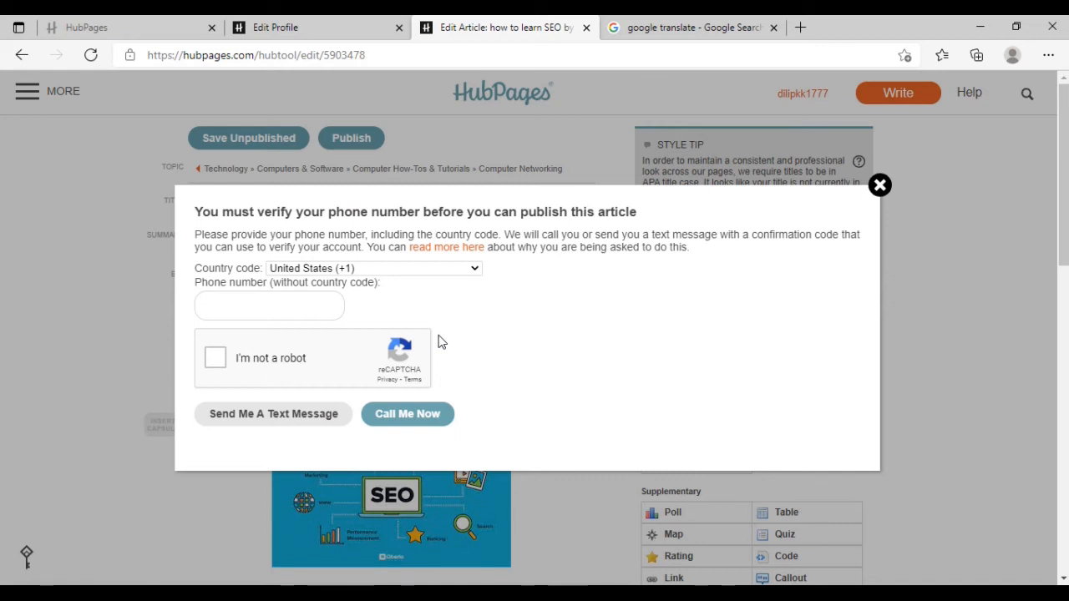
- Set the country code for the phone verification to India (+91)
{"action": "left_click", "coordinate": [249, 306]}
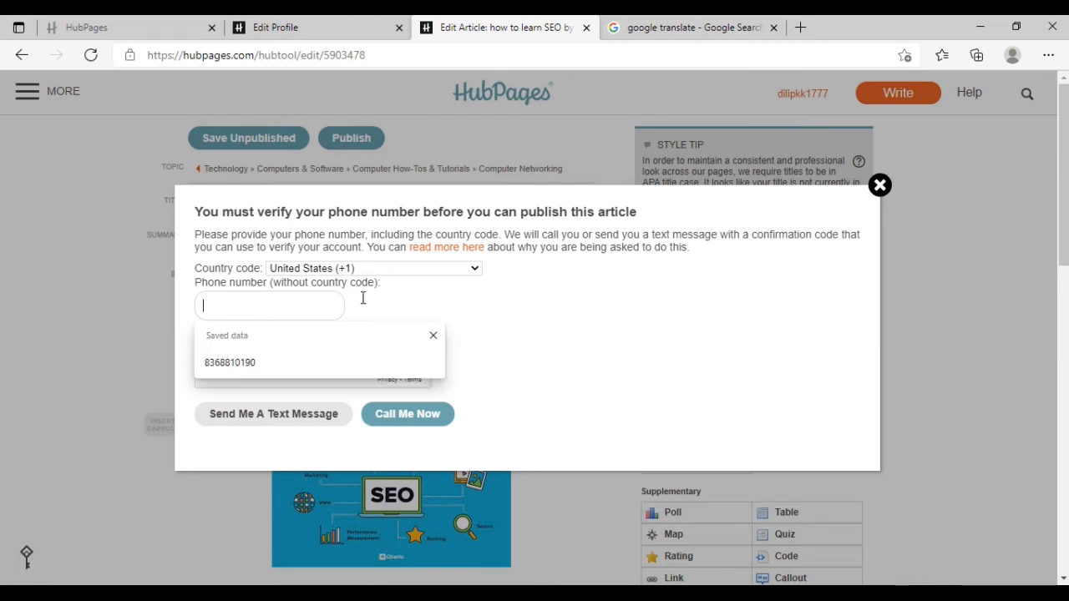
{"action": "left_click", "coordinate": [574, 351]}
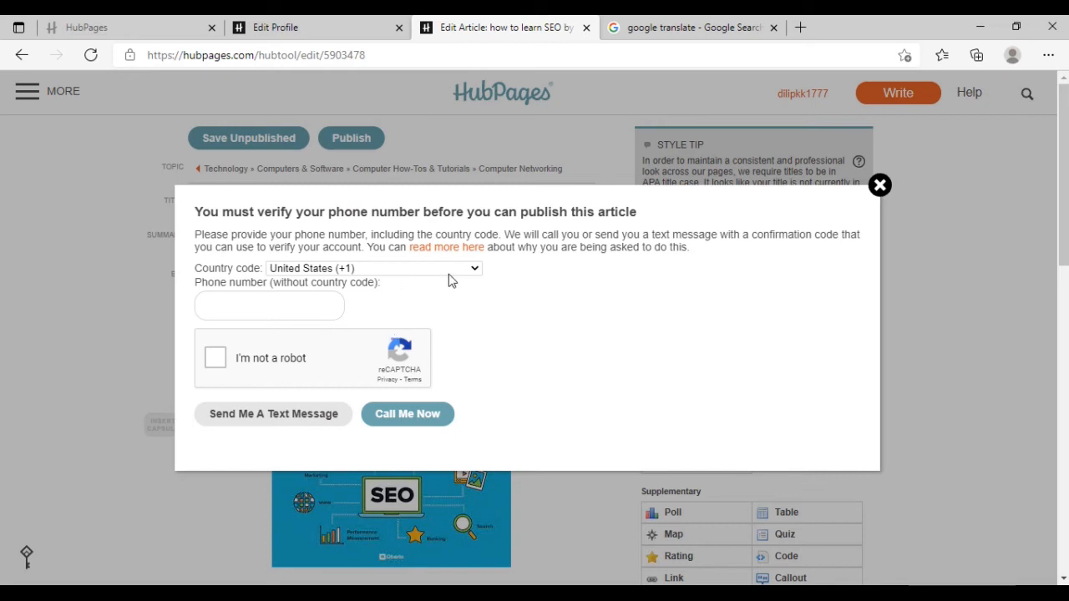
{"action": "left_click", "coordinate": [474, 269]}
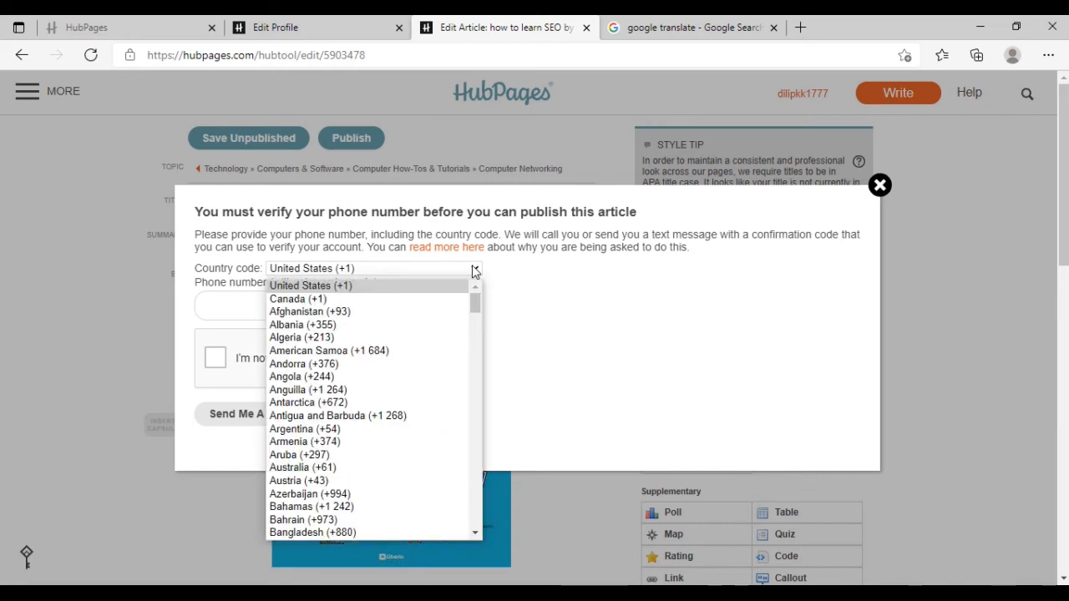
{"action": "key", "text": "i"}
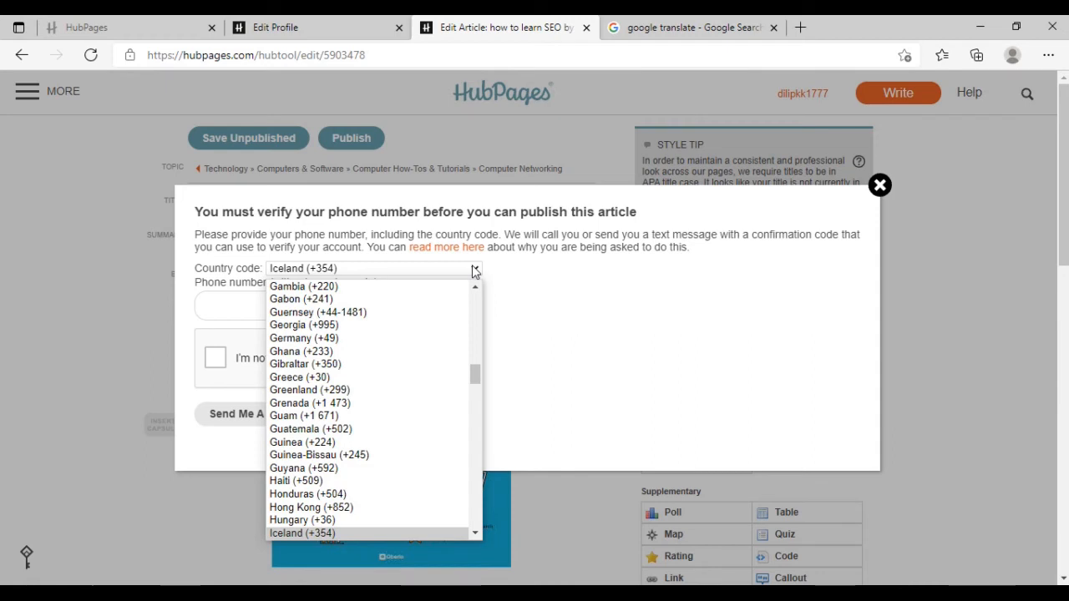
{"action": "key", "text": "Up"}
{"action": "key", "text": "Up"}
{"action": "key", "text": "Up"}
{"action": "key", "text": "Up"}
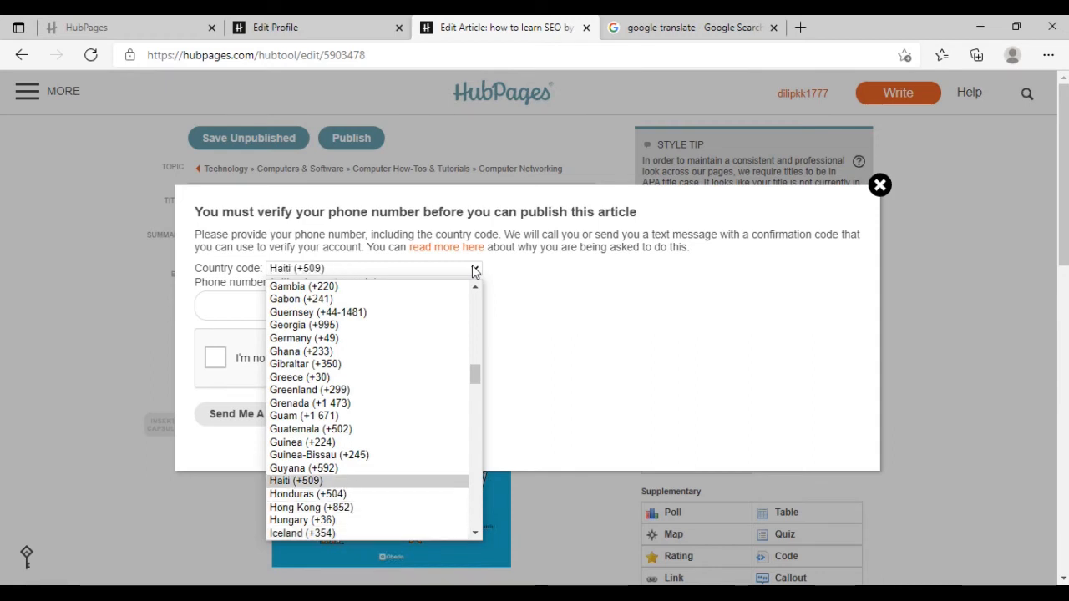
{"action": "key", "text": "Down"}
{"action": "key", "text": "Down"}
{"action": "key", "text": "Down"}
{"action": "key", "text": "Down"}
{"action": "key", "text": "Down"}
{"action": "key", "text": "Down"}
{"action": "key", "text": "Up"}
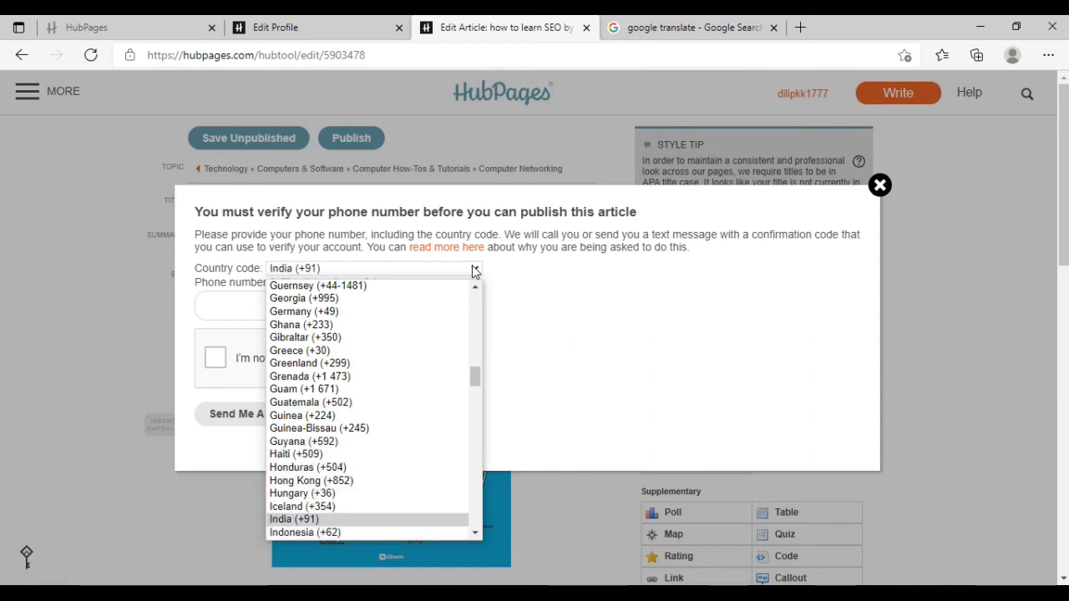
{"action": "key", "text": "Return"}
- Enter the phone number without country code, complete the robot check and request a confirmation code by text message
{"action": "left_click", "coordinate": [264, 306]}
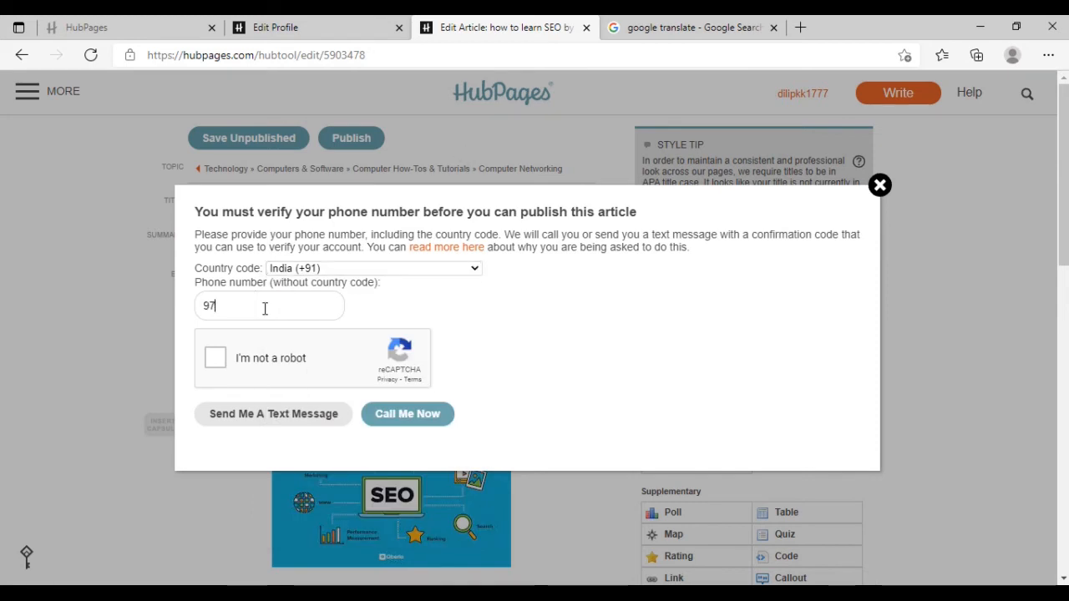
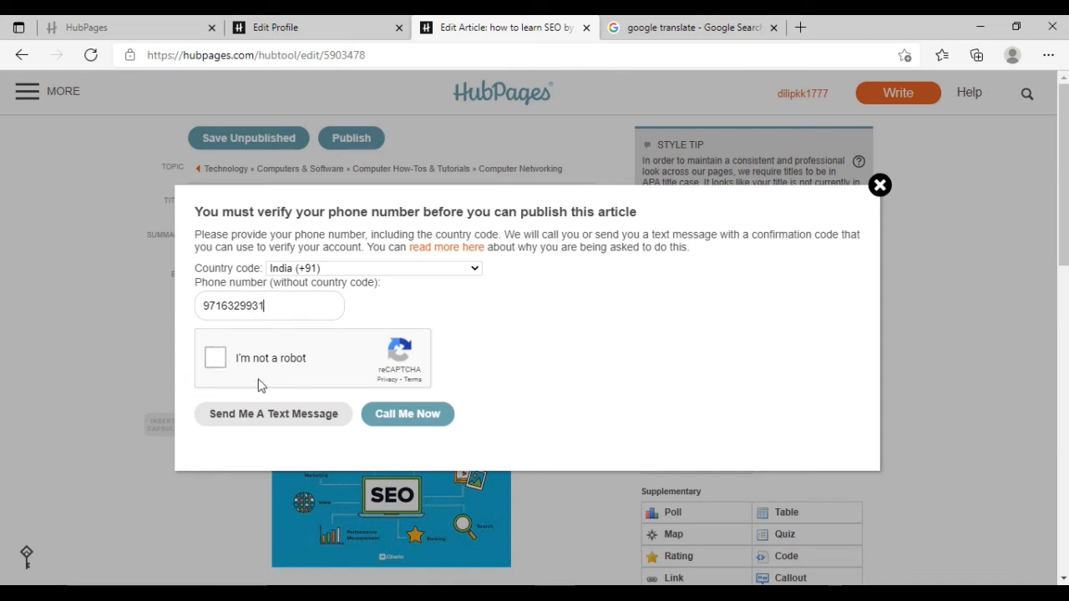
{"action": "left_click", "coordinate": [214, 363]}
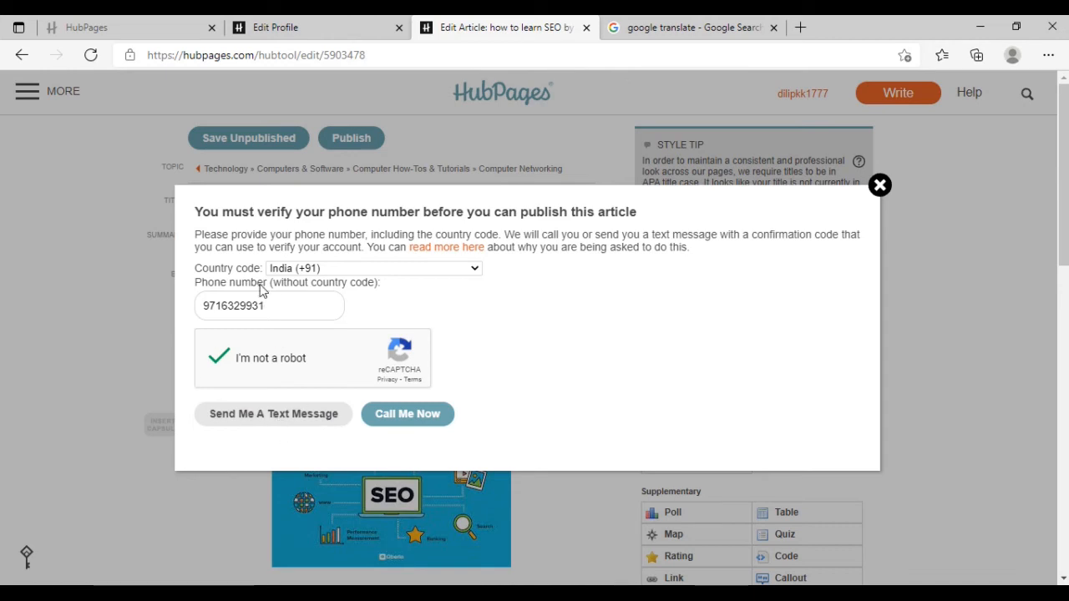
{"action": "left_click_drag", "start_coordinate": [272, 306], "coordinate": [193, 310]}
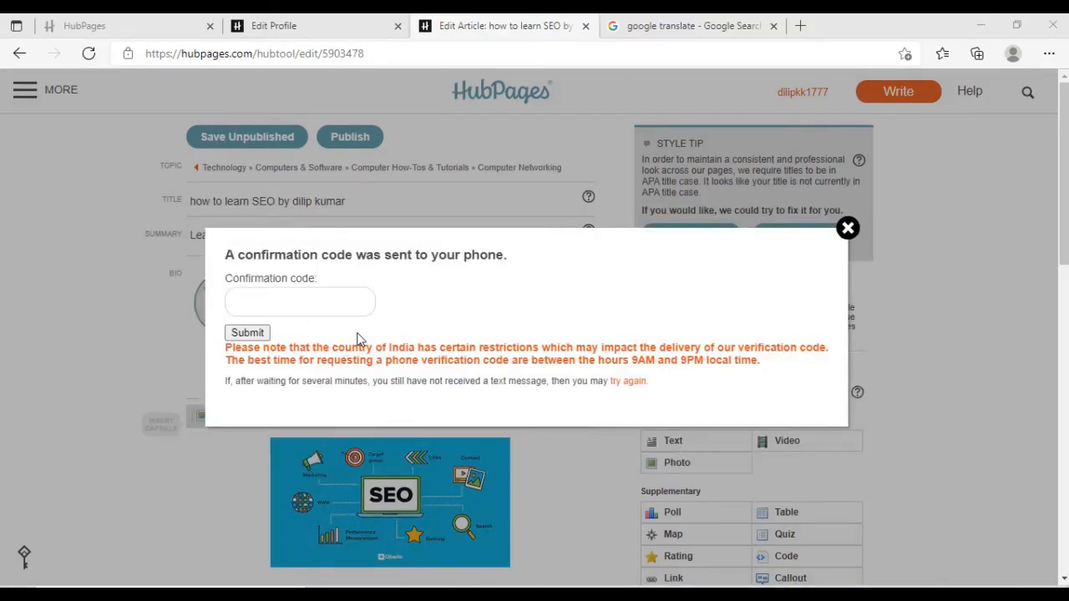
- Submit the confirmation code received on the phone and close the verification notice
{"action": "left_click", "coordinate": [284, 304]}
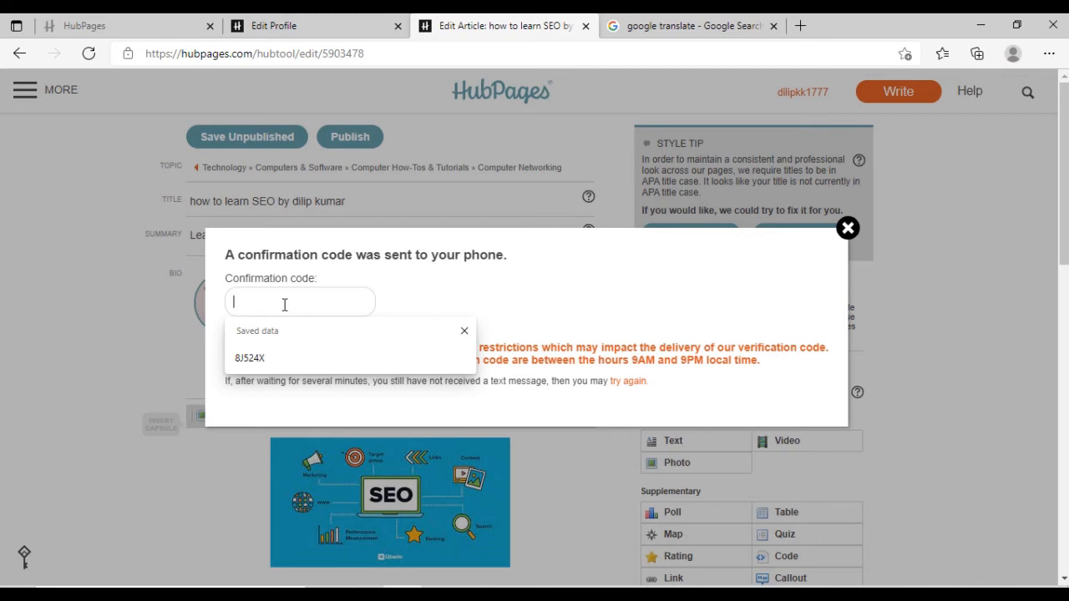
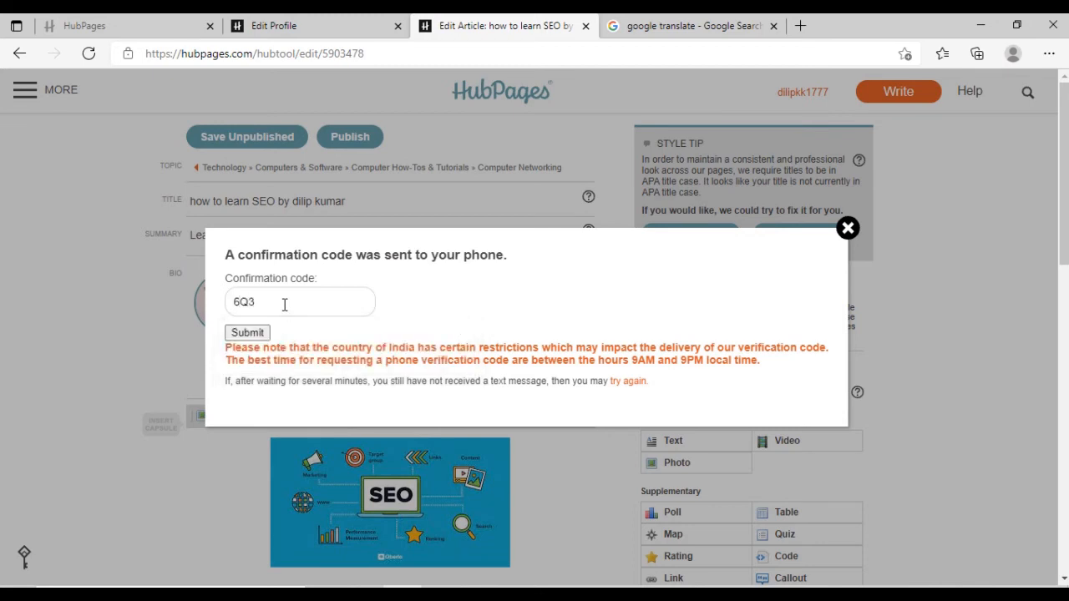
{"action": "left_click", "coordinate": [255, 338]}
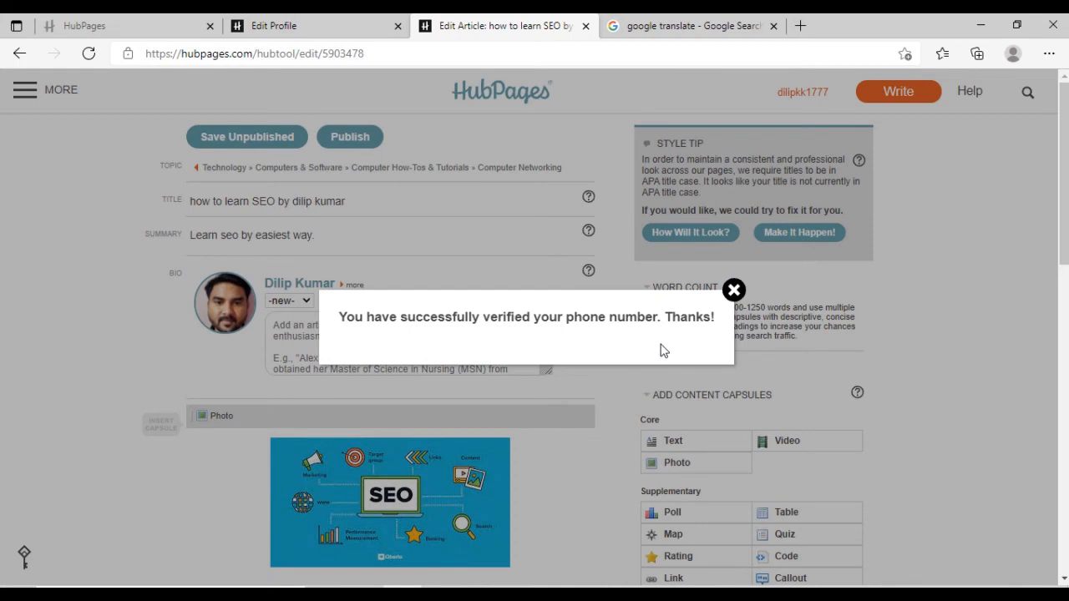
{"action": "left_click", "coordinate": [733, 290]}
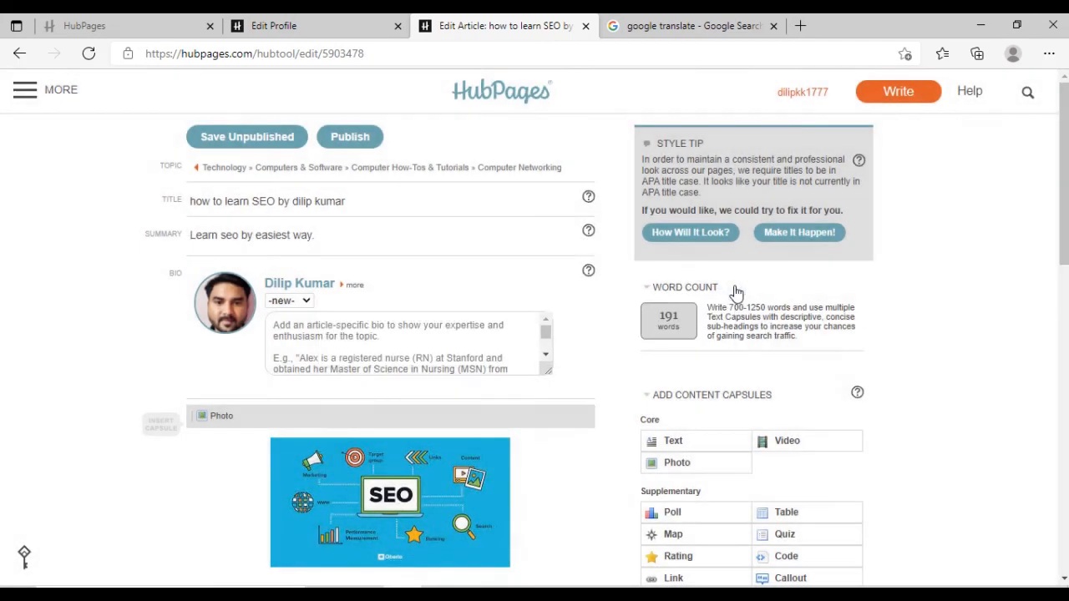
- Publish the article and copy its full article link from the publication notice
{"action": "left_click", "coordinate": [349, 137]}
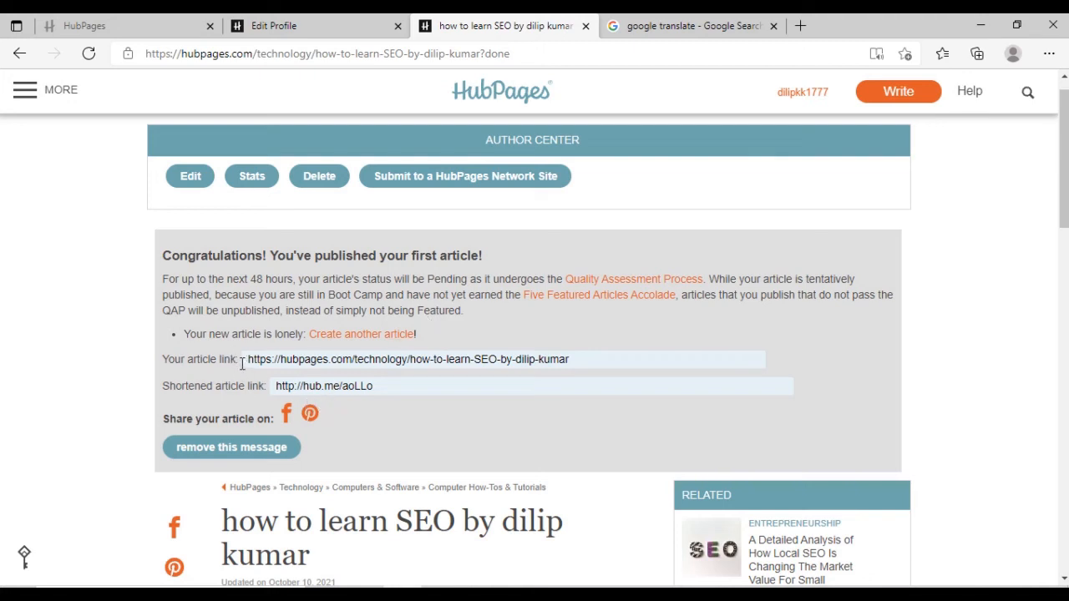
{"action": "left_click_drag", "start_coordinate": [586, 361], "coordinate": [249, 361]}
{"action": "left_click", "coordinate": [303, 391]}
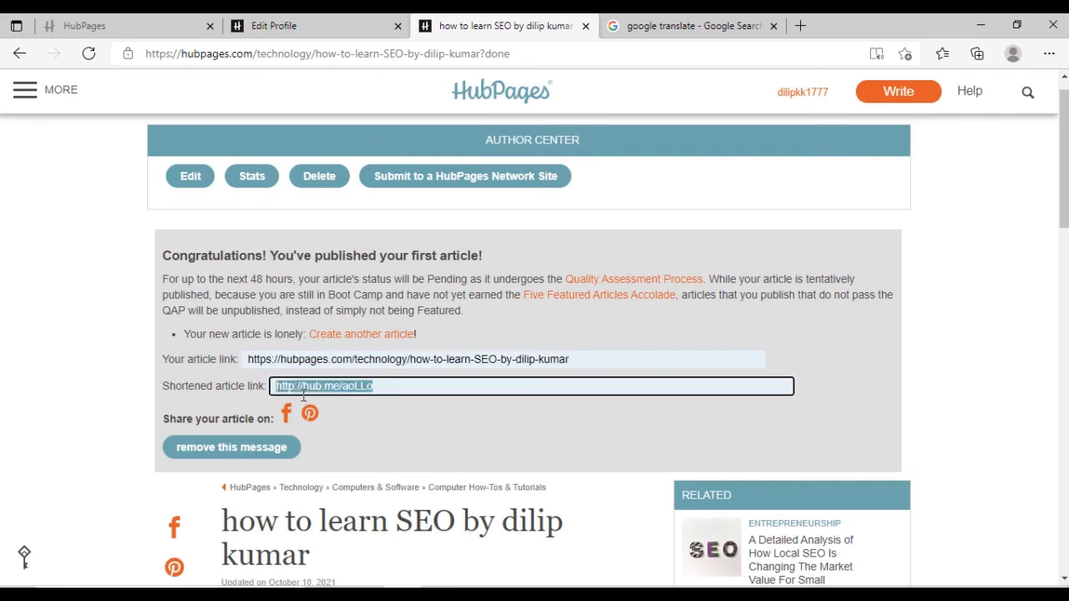
{"action": "left_click", "coordinate": [579, 360]}
{"action": "left_click_drag", "start_coordinate": [580, 361], "coordinate": [177, 334]}
{"action": "key", "text": "ctrl+c"}
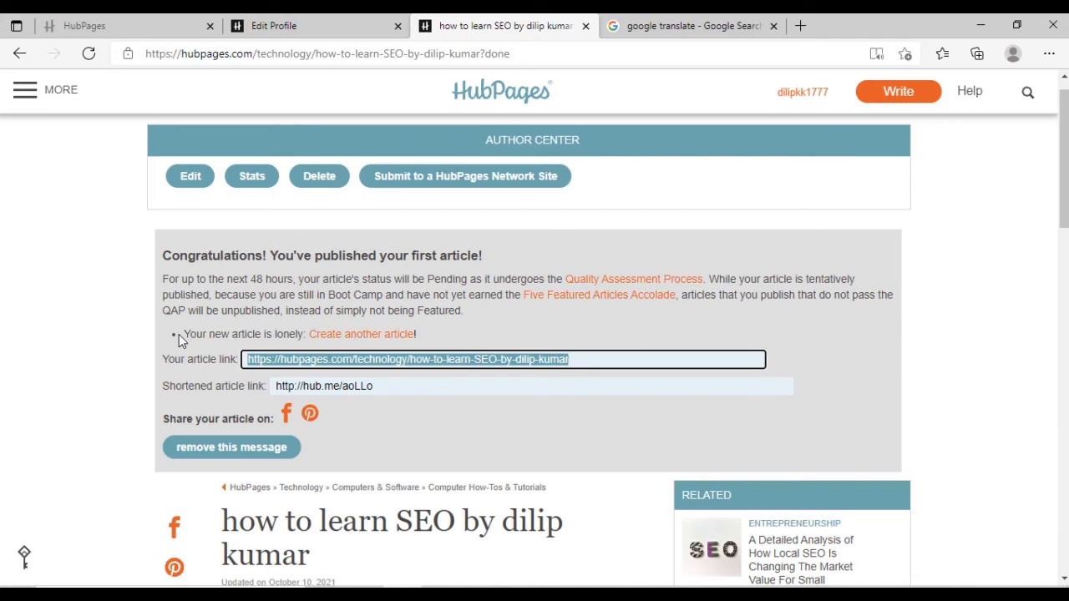
- Load the copied article link in the browser tab that holds the Google Translate search
{"action": "left_click", "coordinate": [709, 24]}
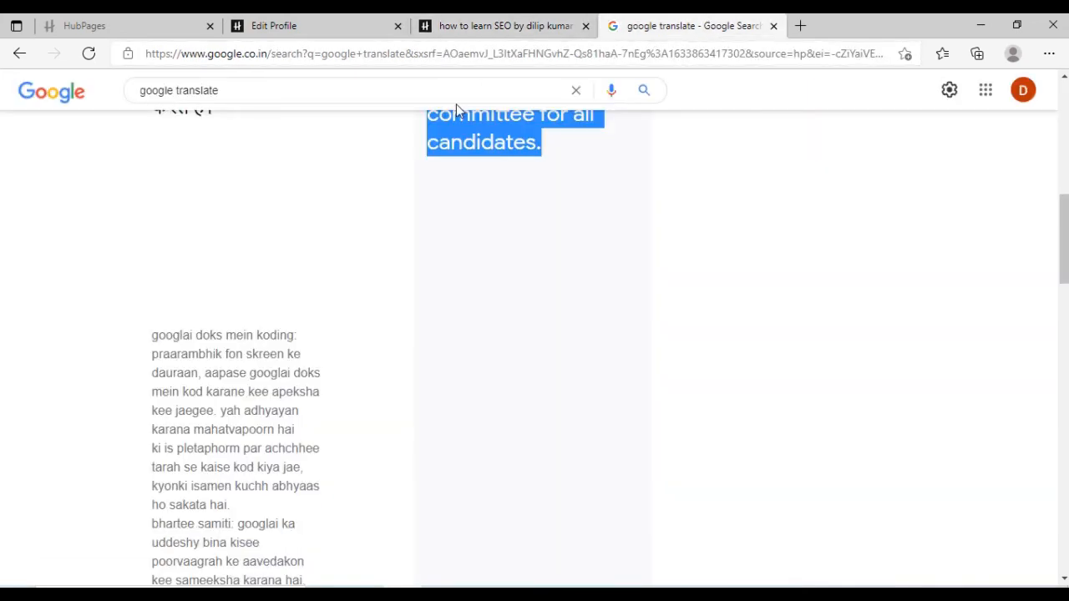
{"action": "scroll", "coordinate": [456, 104], "scroll_direction": "up", "scroll_amount": 5}
{"action": "left_click", "coordinate": [350, 108]}
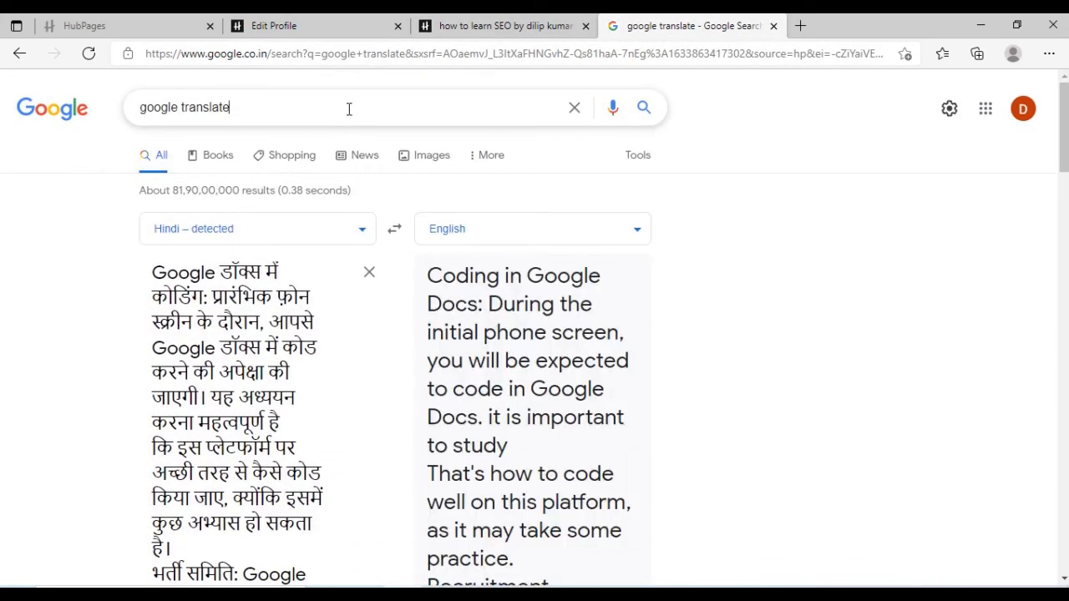
{"action": "left_click", "coordinate": [310, 53]}
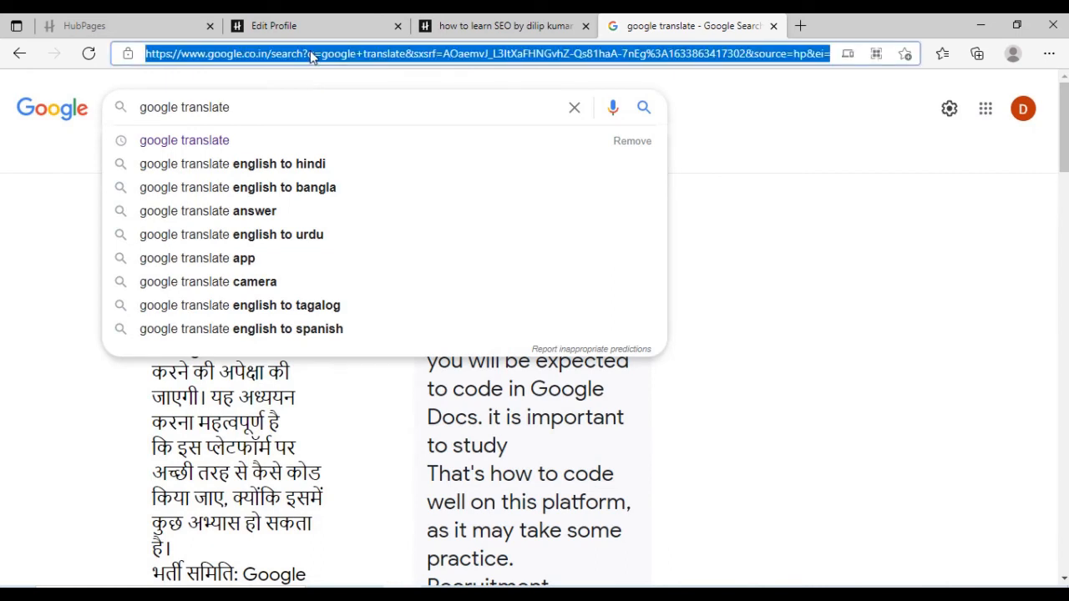
{"action": "key", "text": "ctrl+v"}
{"action": "key", "text": "Return"}
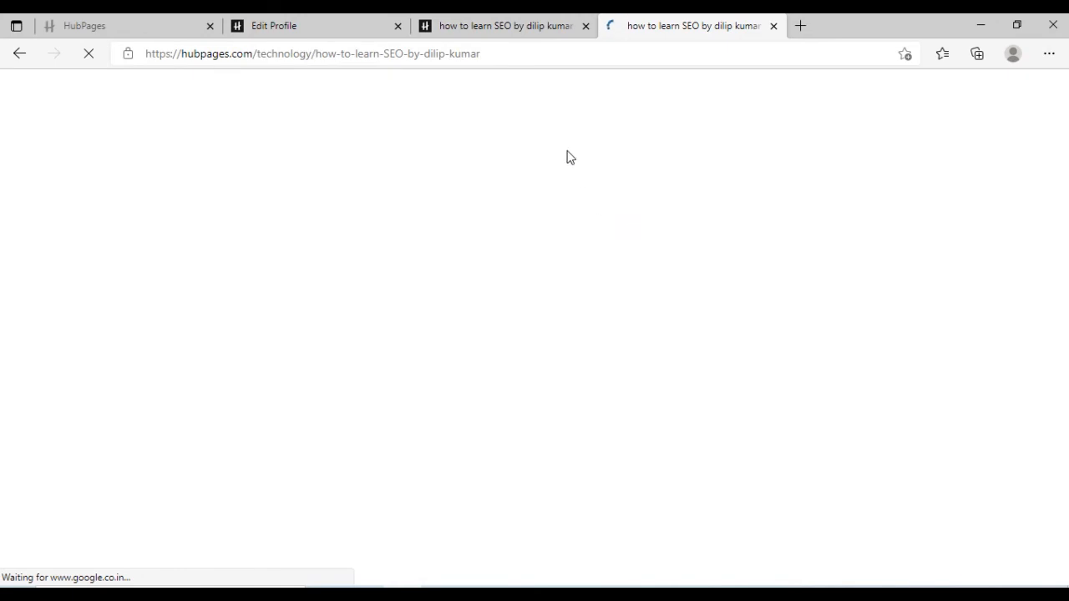
- Review the published article from its title and SEO photo through the text to the comment section
{"action": "scroll", "coordinate": [564, 346], "scroll_direction": "down", "scroll_amount": 2}
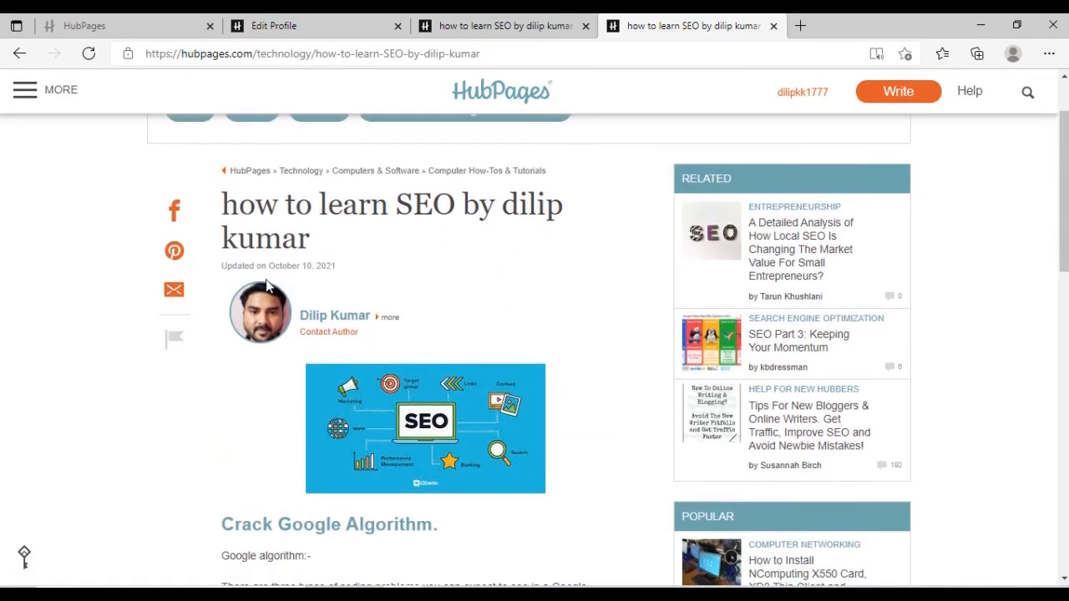
{"action": "mouse_move", "coordinate": [435, 397]}
{"action": "scroll", "coordinate": [436, 398], "scroll_direction": "down", "scroll_amount": 5}
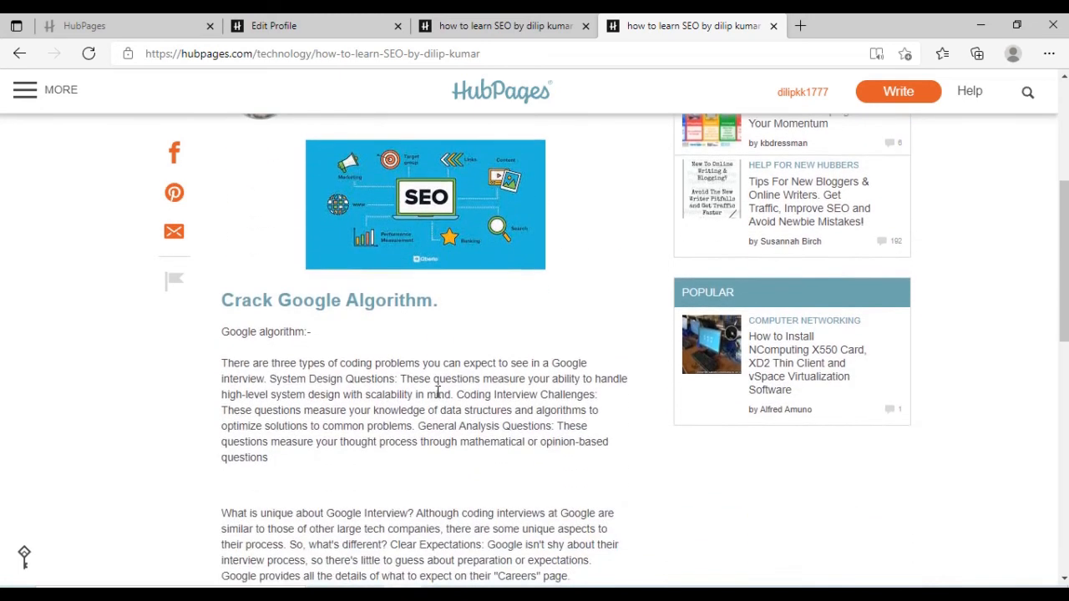
{"action": "scroll", "coordinate": [440, 331], "scroll_direction": "down", "scroll_amount": 10}
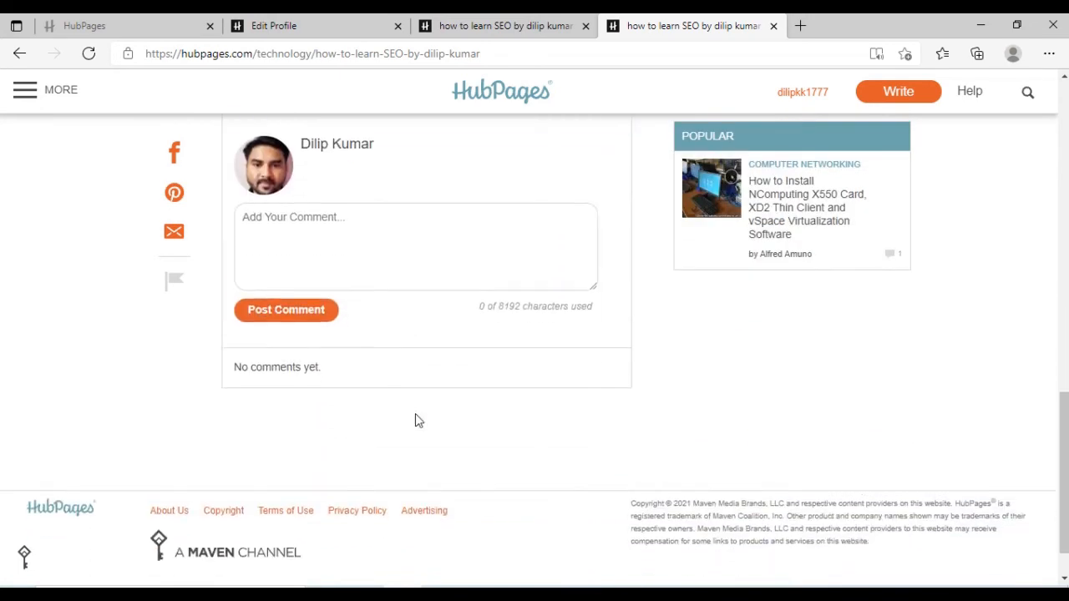
{"action": "scroll", "coordinate": [294, 256], "scroll_direction": "up", "scroll_amount": 2}
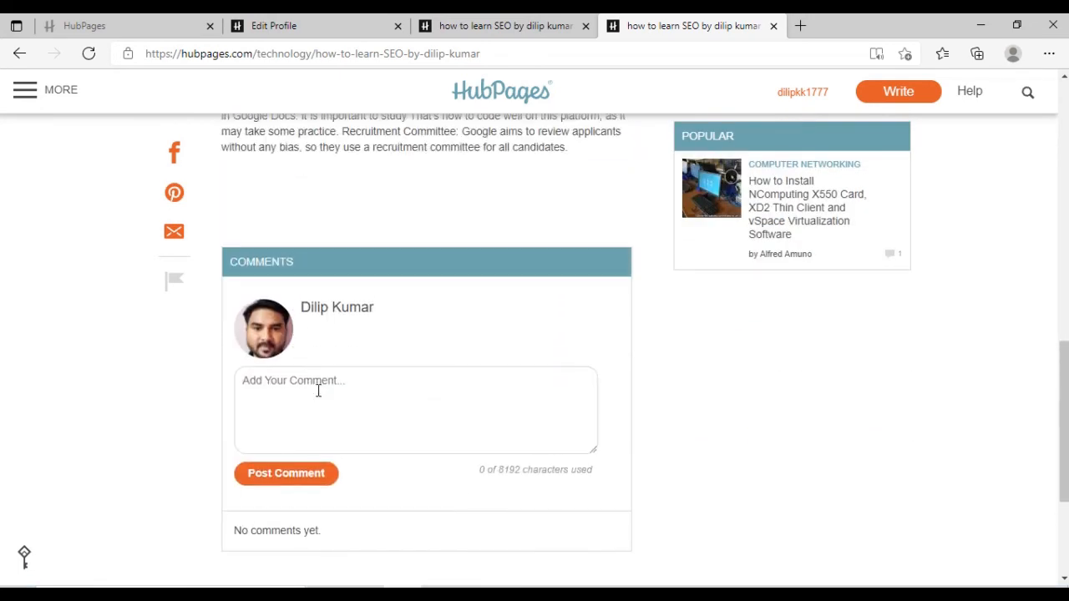
{"action": "scroll", "coordinate": [384, 477], "scroll_direction": "up", "scroll_amount": 1}
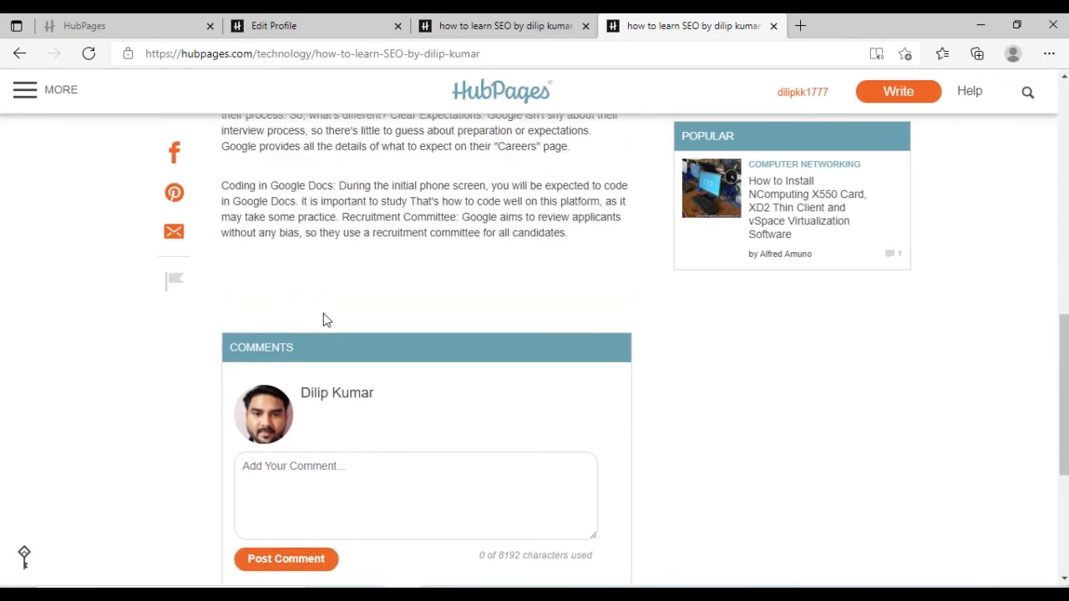
{"action": "scroll", "coordinate": [326, 320], "scroll_direction": "up", "scroll_amount": 6}
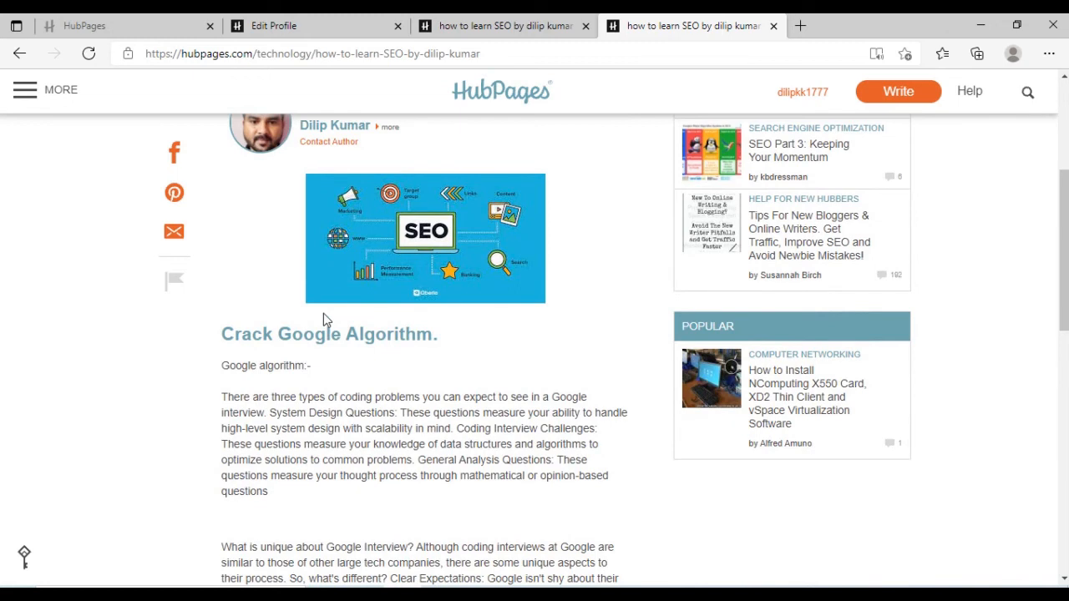
{"action": "scroll", "coordinate": [456, 281], "scroll_direction": "up", "scroll_amount": 3}
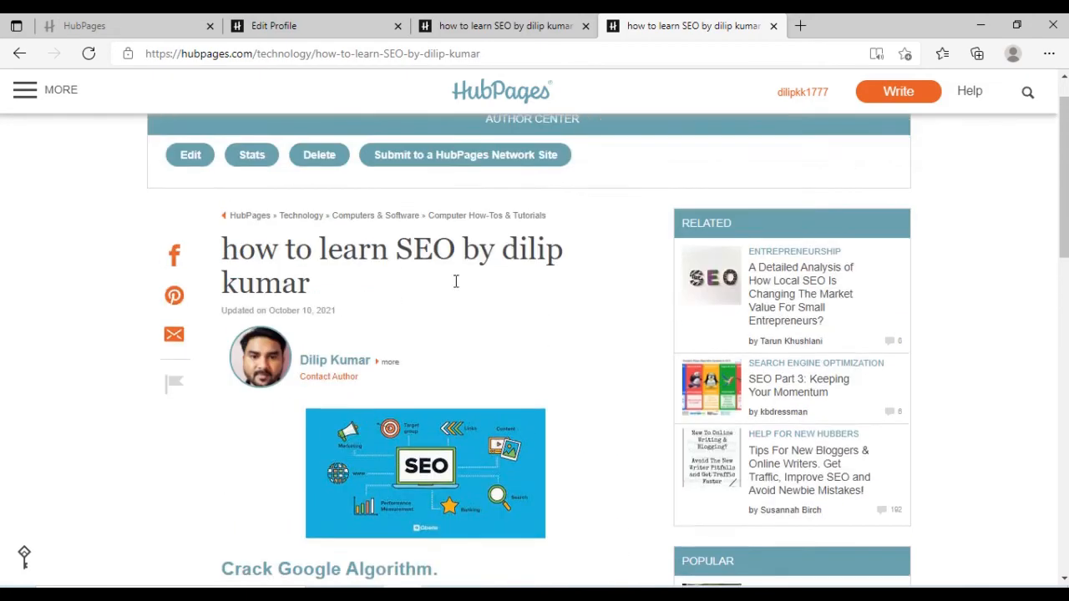
{"action": "scroll", "coordinate": [456, 281], "scroll_direction": "up", "scroll_amount": 1}
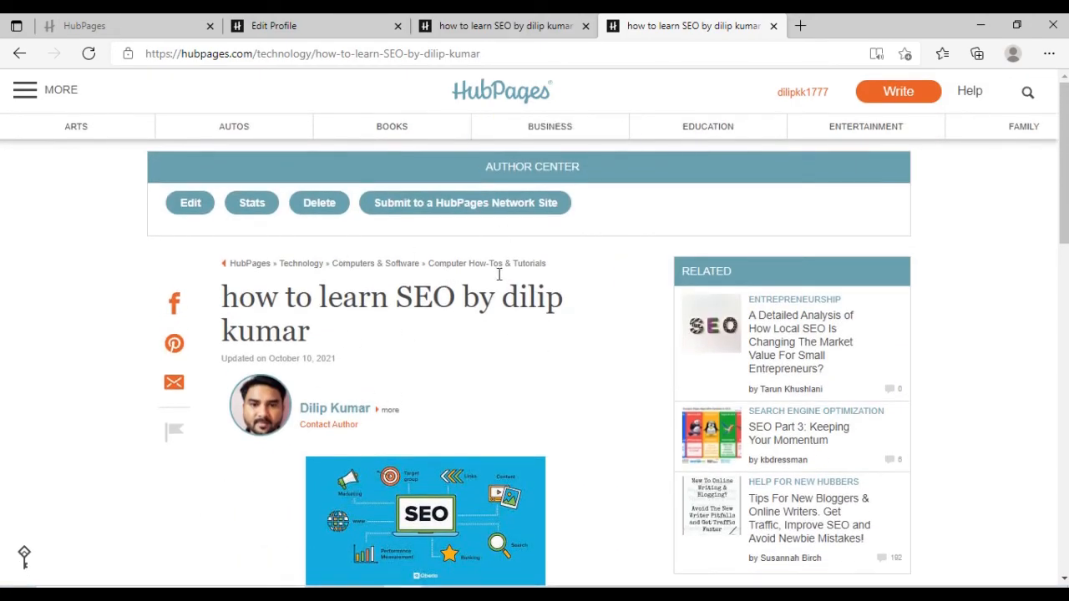
{"action": "scroll", "coordinate": [506, 325], "scroll_direction": "down", "scroll_amount": 5}
{"action": "scroll", "coordinate": [506, 325], "scroll_direction": "up", "scroll_amount": 5}
- Close the extra article tab and look over the publication notice and article on the original page
{"action": "left_click", "coordinate": [773, 26]}
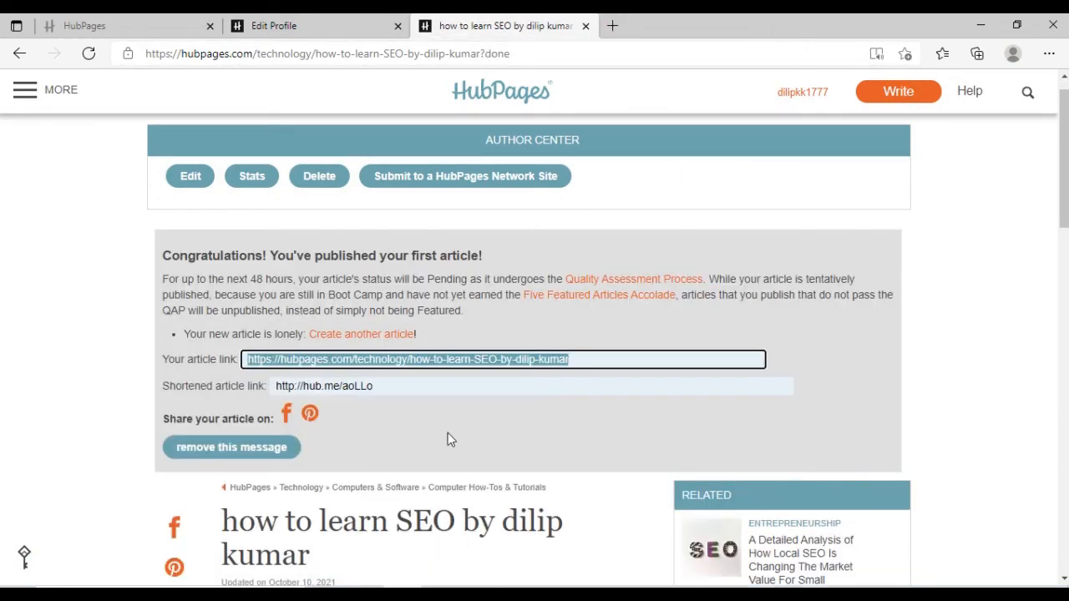
{"action": "scroll", "coordinate": [447, 434], "scroll_direction": "down", "scroll_amount": 10}
{"action": "scroll", "coordinate": [446, 437], "scroll_direction": "up", "scroll_amount": 6}
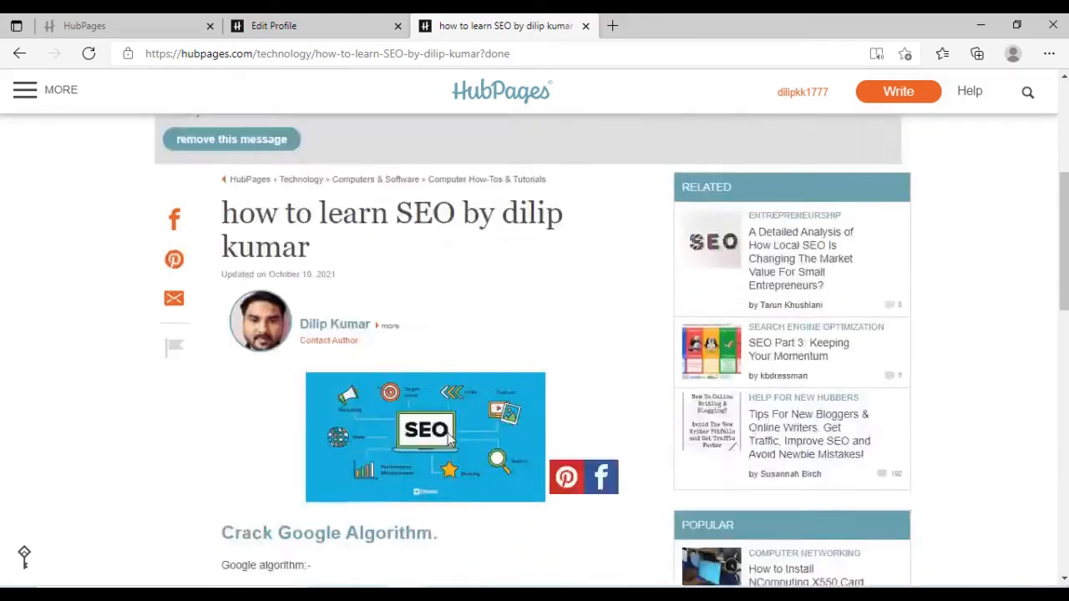
{"action": "scroll", "coordinate": [449, 433], "scroll_direction": "up", "scroll_amount": 4}
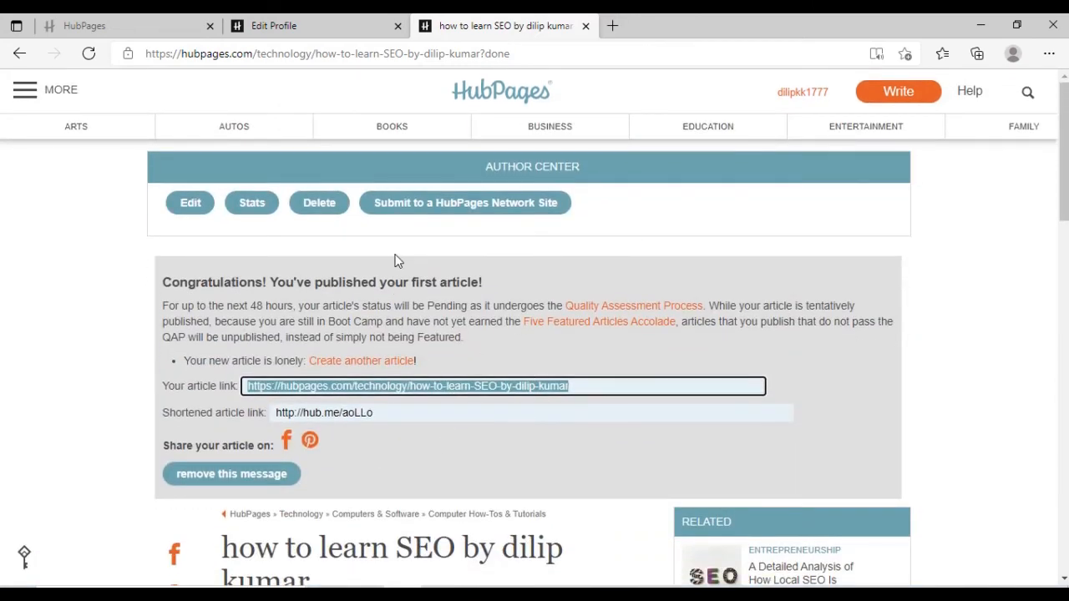
{"action": "left_click", "coordinate": [245, 346]}
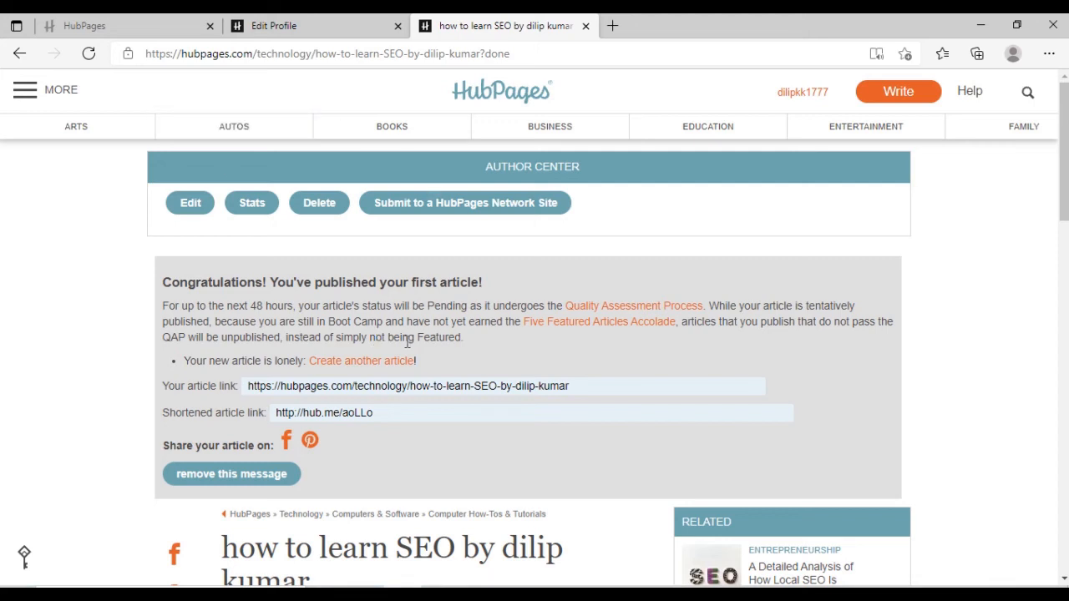
- Open the account's earnings reports and examine the All Programs summary and the daily earnings table
{"action": "left_click", "coordinate": [23, 95]}
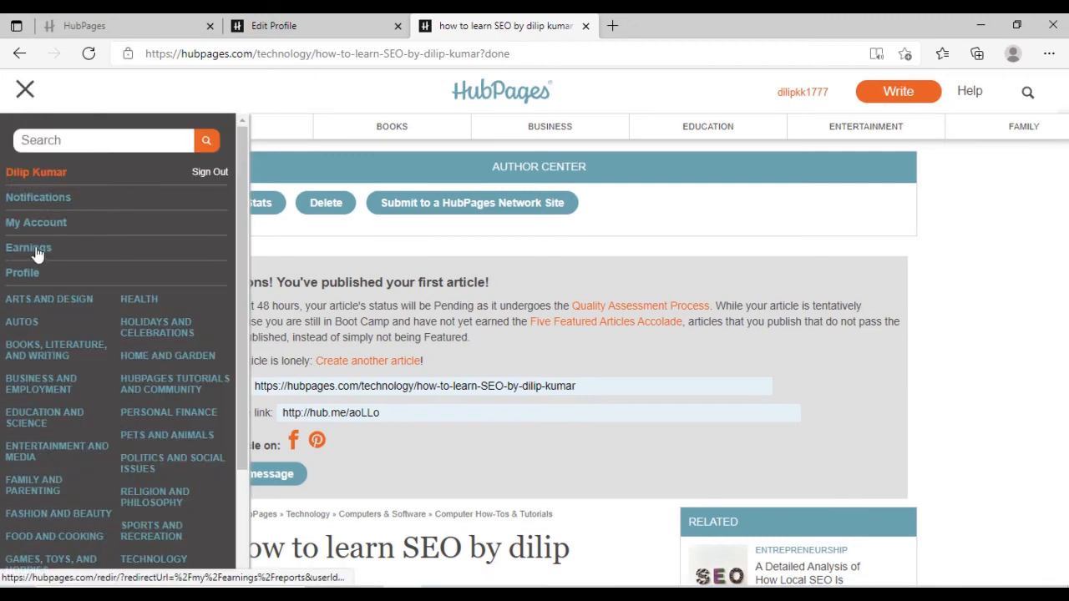
{"action": "left_click", "coordinate": [36, 251]}
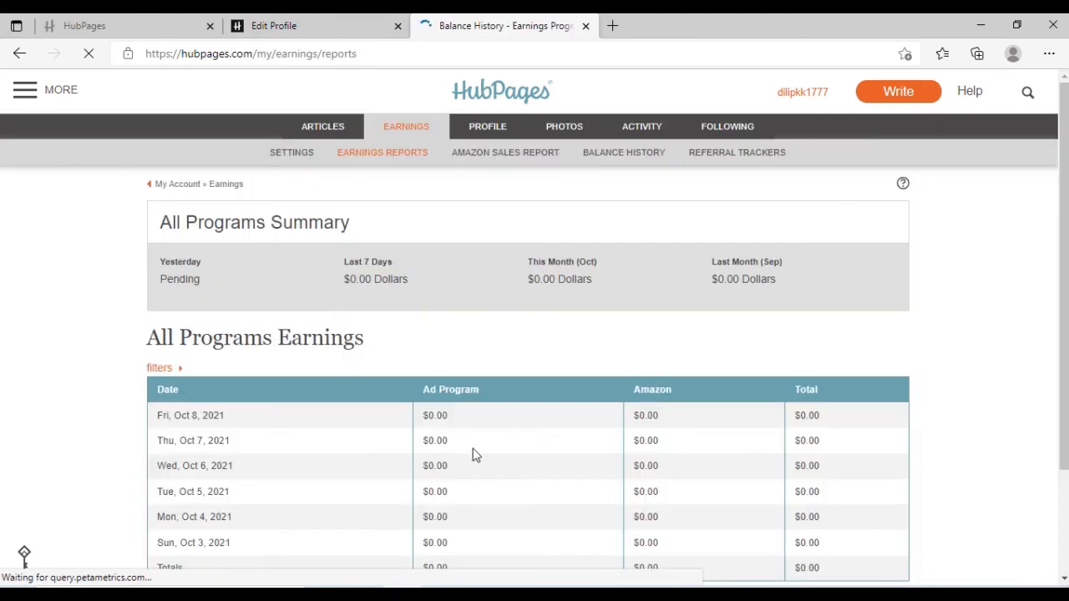
{"action": "scroll", "coordinate": [420, 431], "scroll_direction": "down", "scroll_amount": 2}
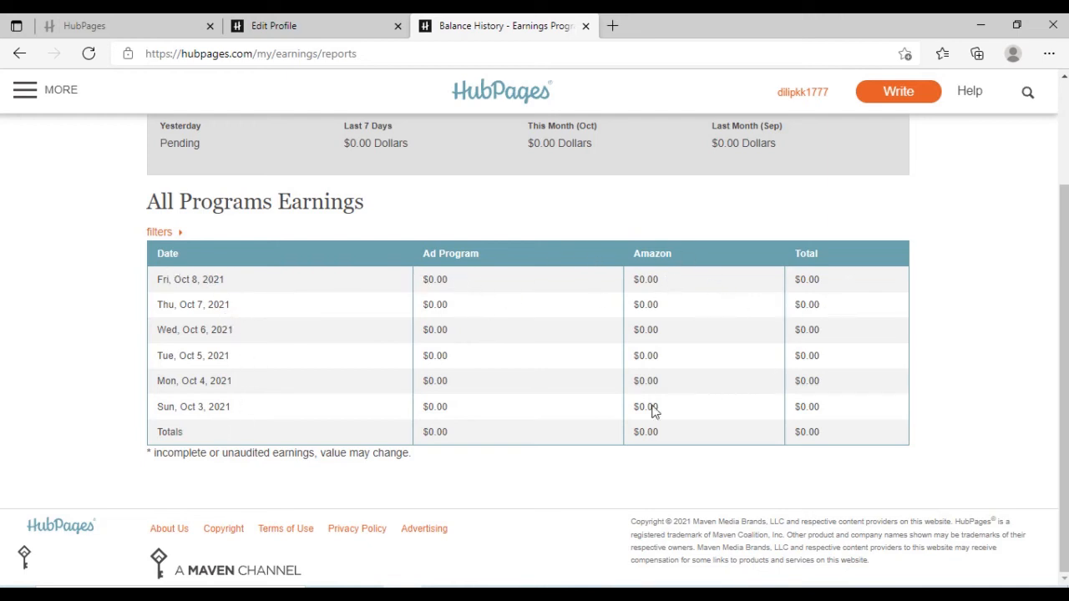
{"action": "scroll", "coordinate": [397, 394], "scroll_direction": "up", "scroll_amount": 1}
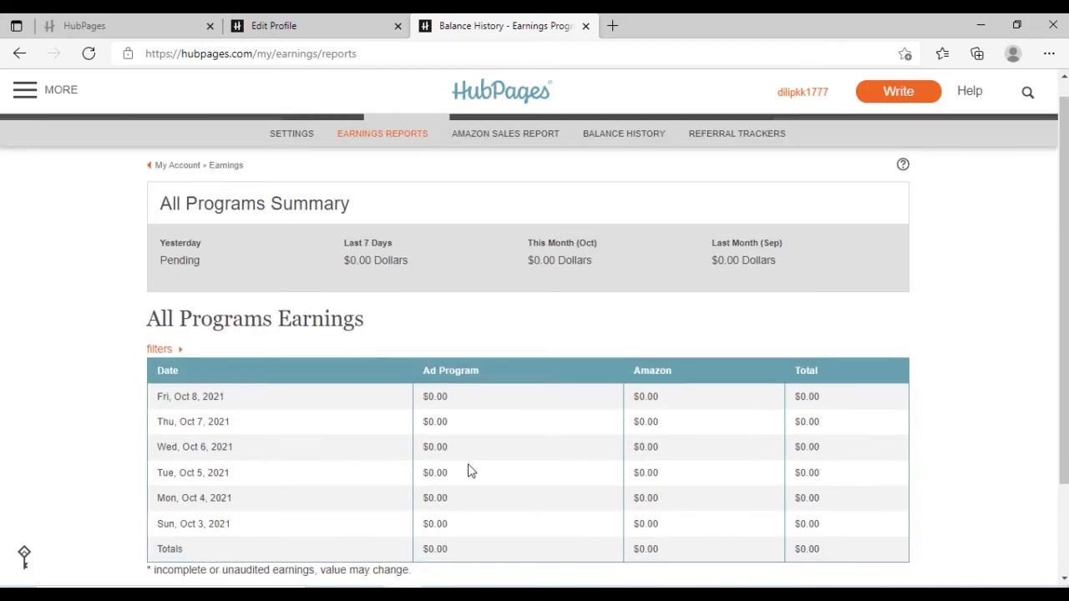
{"action": "scroll", "coordinate": [470, 472], "scroll_direction": "down", "scroll_amount": 1}
{"action": "scroll", "coordinate": [470, 472], "scroll_direction": "down", "scroll_amount": 1}
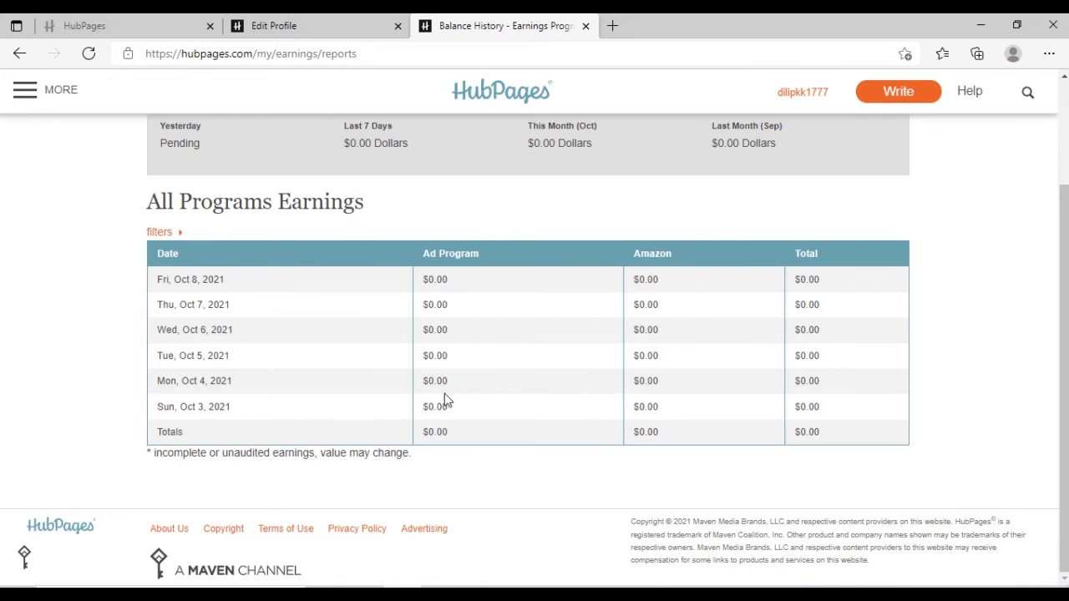
{"action": "scroll", "coordinate": [298, 314], "scroll_direction": "up", "scroll_amount": 2}
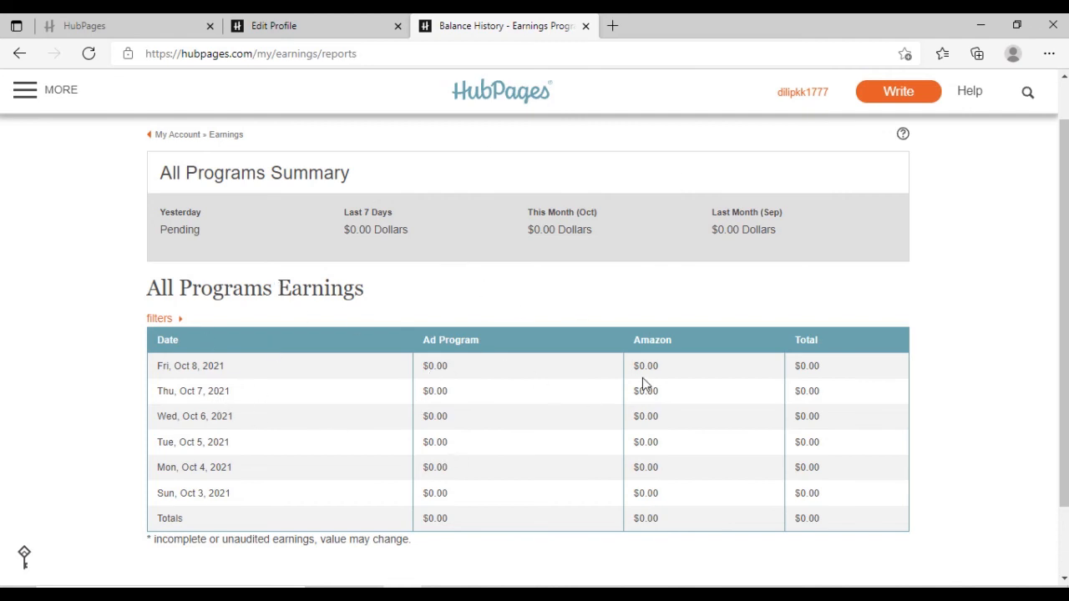
- Open the account's earnings settings and review the earnings program, reporting and payment sections, including the Ad Program's affiliate code
{"action": "scroll", "coordinate": [644, 381], "scroll_direction": "down", "scroll_amount": 3}
{"action": "scroll", "coordinate": [628, 391], "scroll_direction": "up", "scroll_amount": 3}
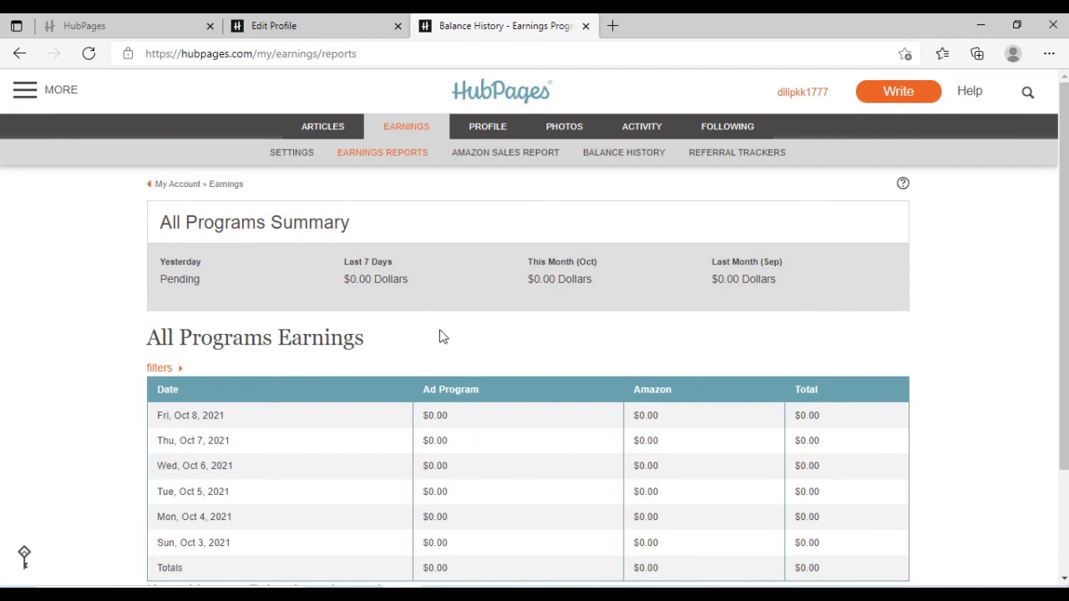
{"action": "scroll", "coordinate": [440, 338], "scroll_direction": "down", "scroll_amount": 2}
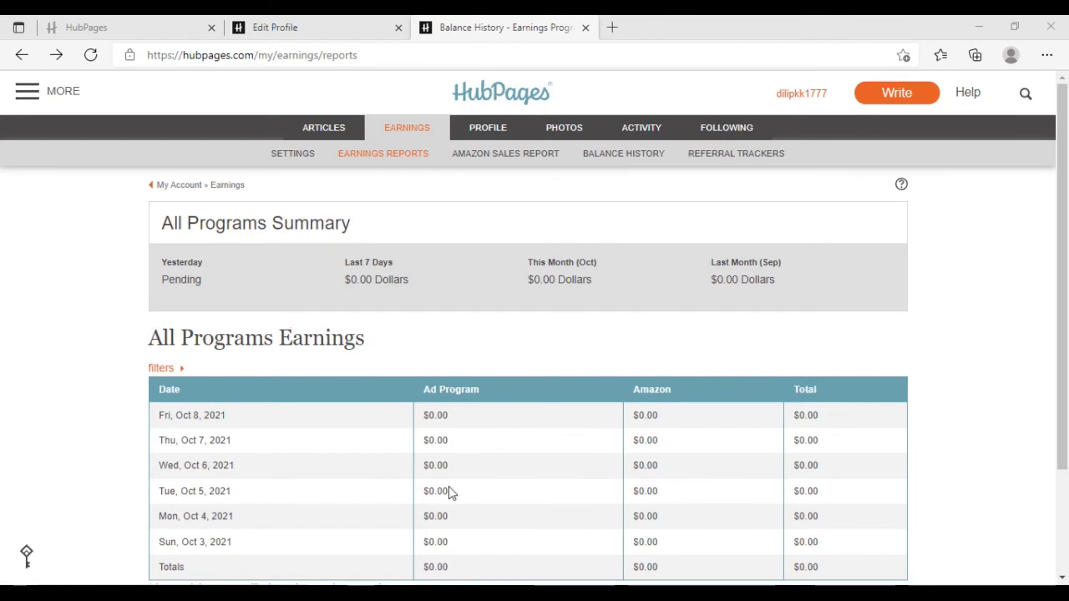
{"action": "scroll", "coordinate": [358, 398], "scroll_direction": "down", "scroll_amount": 1}
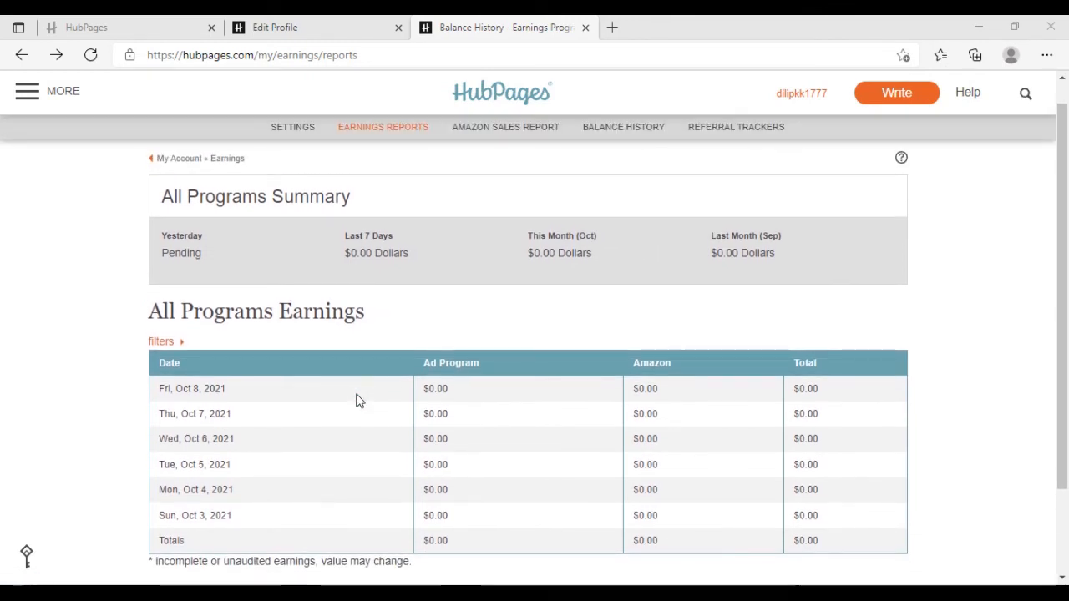
{"action": "scroll", "coordinate": [359, 400], "scroll_direction": "up", "scroll_amount": 1}
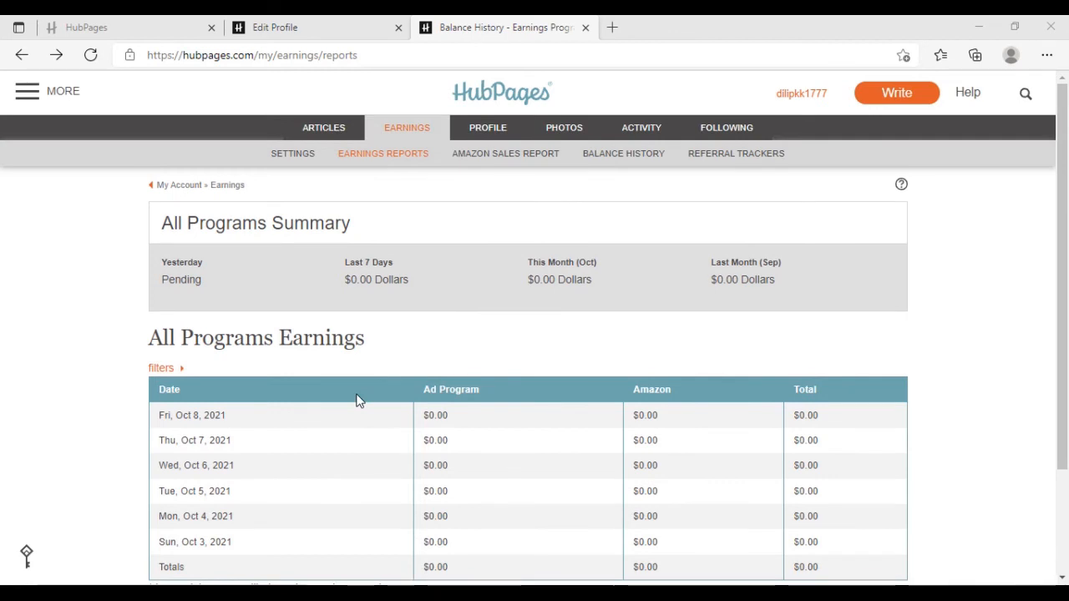
{"action": "left_click", "coordinate": [305, 158]}
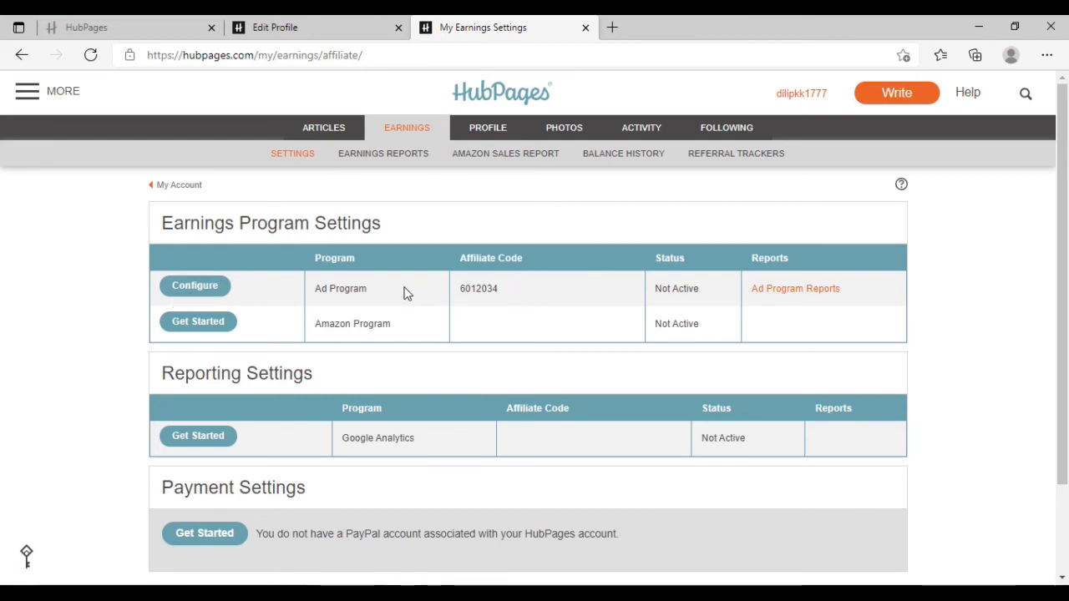
{"action": "left_click_drag", "start_coordinate": [498, 289], "coordinate": [443, 298]}
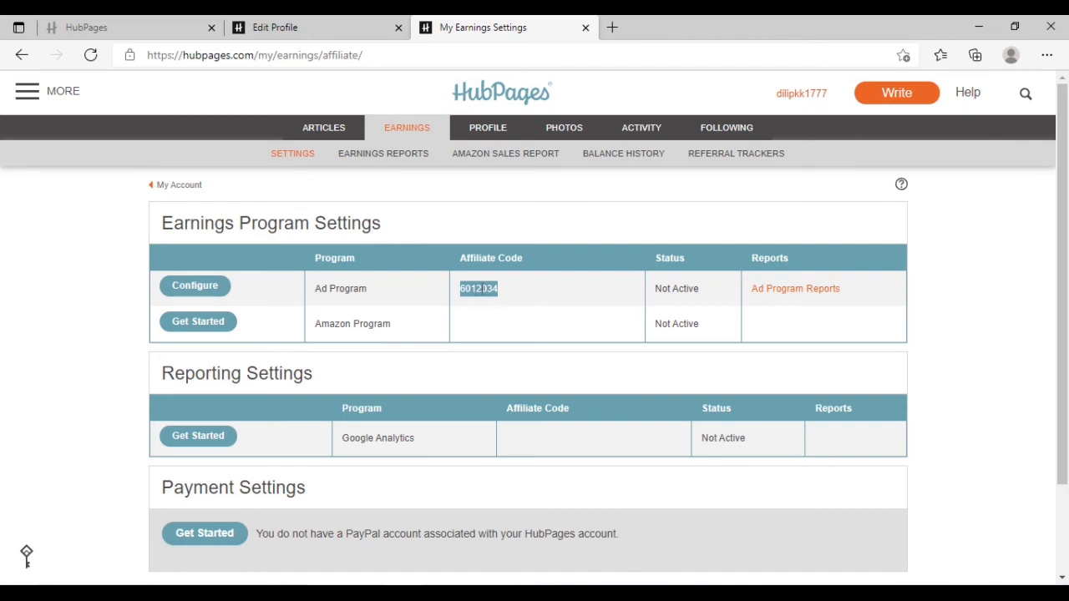
{"action": "scroll", "coordinate": [309, 429], "scroll_direction": "down", "scroll_amount": 2}
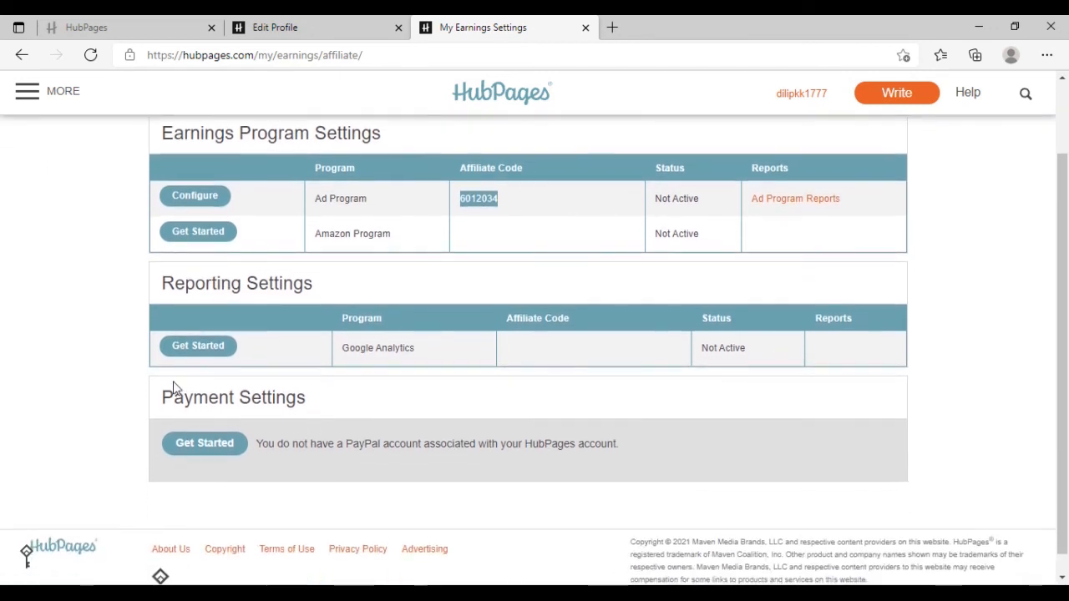
{"action": "left_click", "coordinate": [176, 381]}
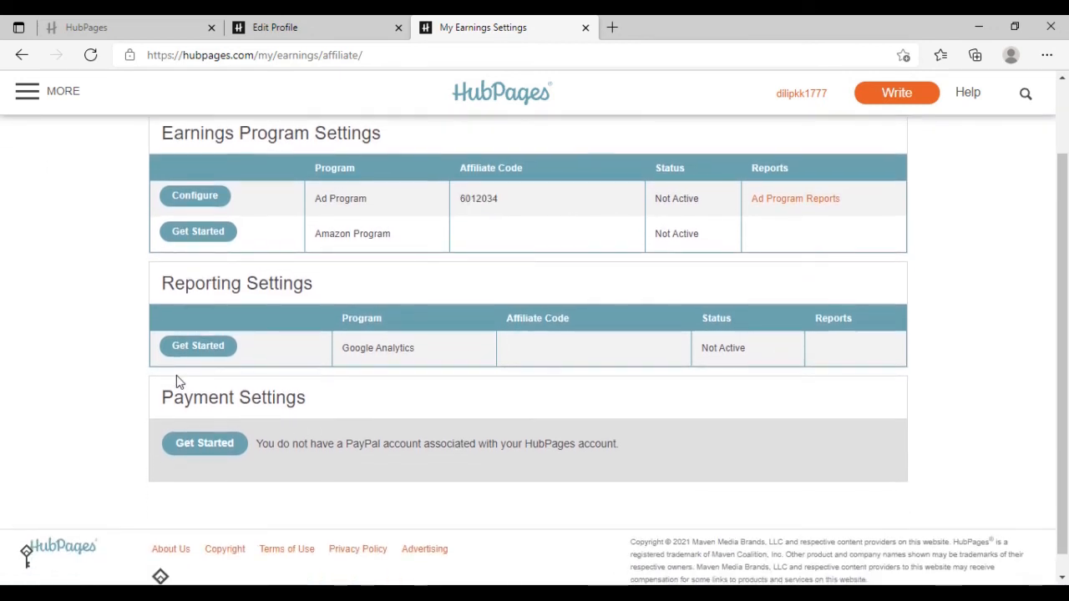
- Open the PayPal payment settings and compare the instructions for already having a PayPal account and for not having one
{"action": "left_click", "coordinate": [194, 447]}
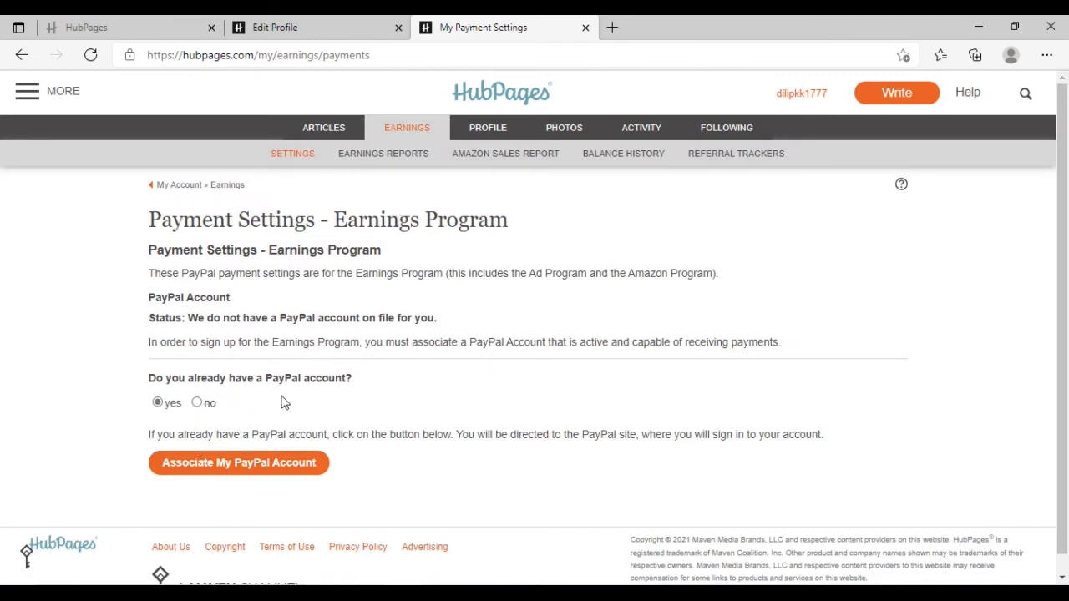
{"action": "left_click", "coordinate": [198, 405]}
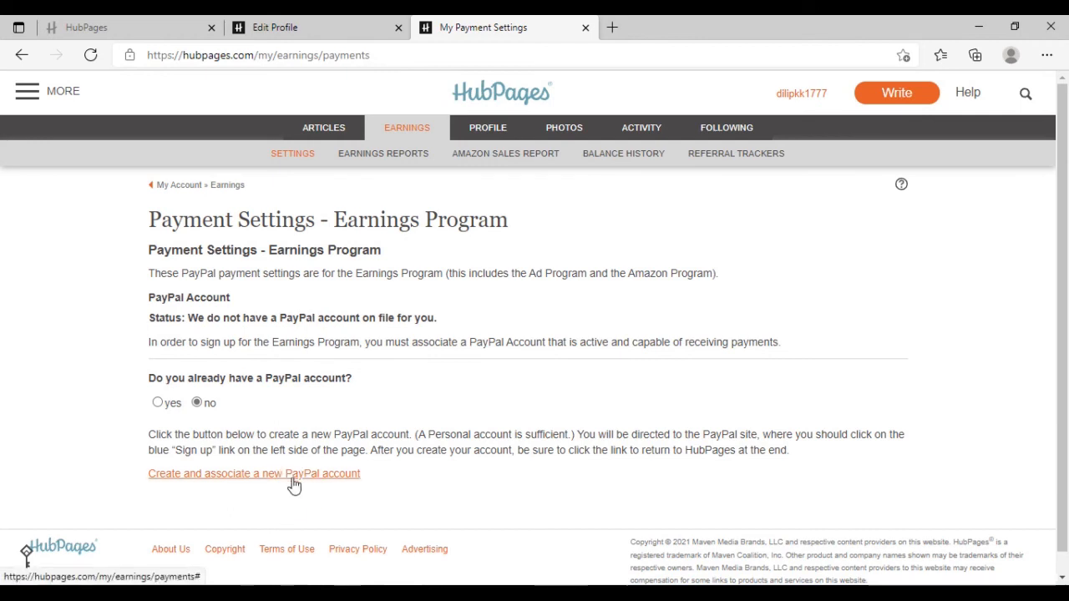
{"action": "left_click", "coordinate": [157, 403]}
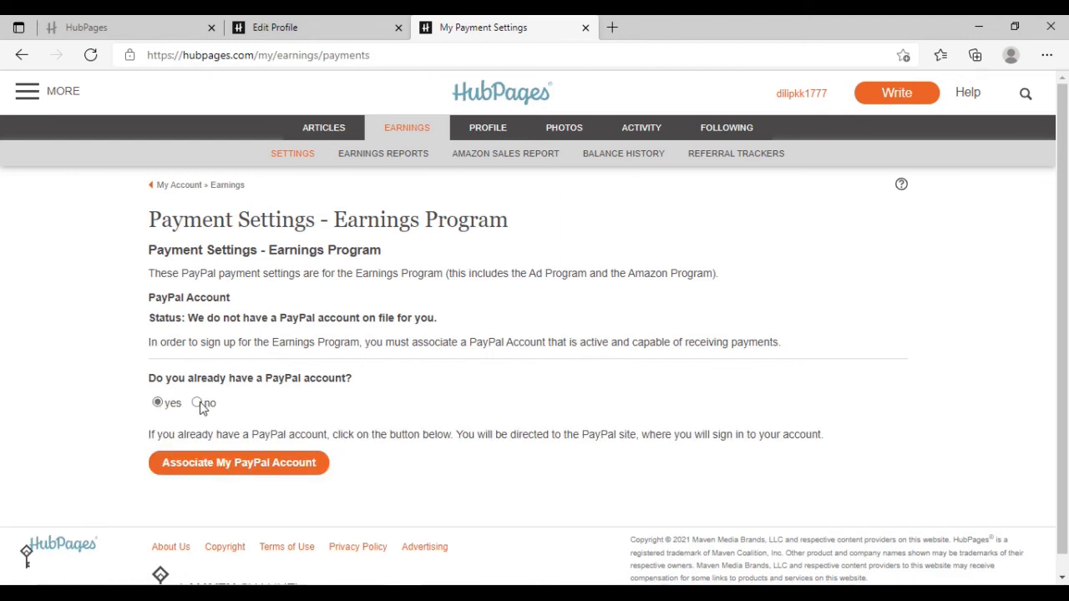
{"action": "left_click", "coordinate": [197, 403]}
{"action": "left_click", "coordinate": [158, 404]}
{"action": "triple_click", "coordinate": [476, 443]}
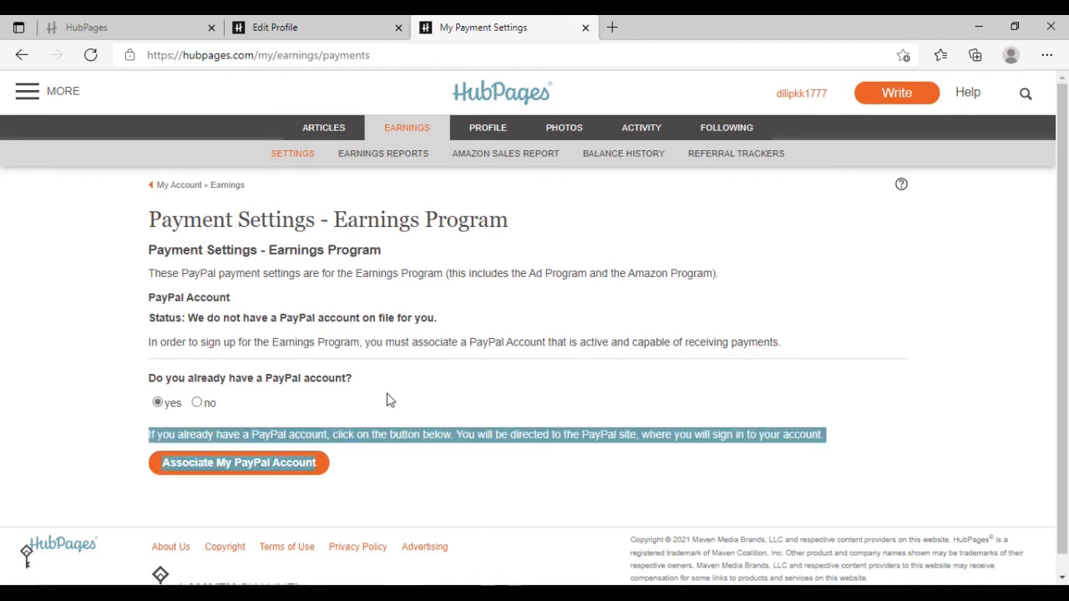
{"action": "left_click", "coordinate": [507, 410]}
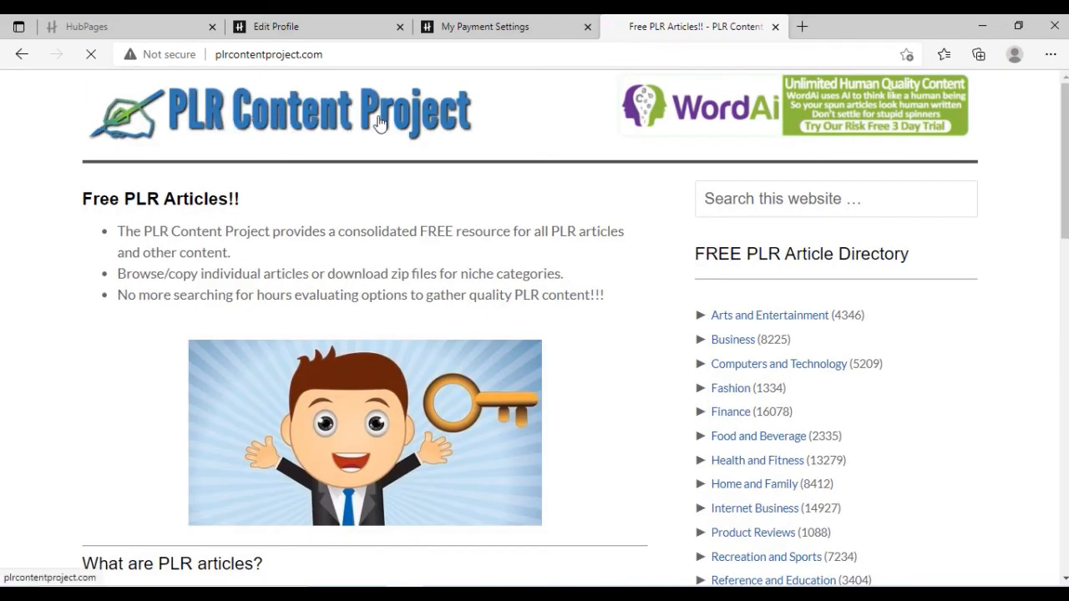
- Look through the PLR Content Project home page and open the Internet Business category of its free article directory
{"action": "scroll", "coordinate": [512, 377], "scroll_direction": "down", "scroll_amount": 2}
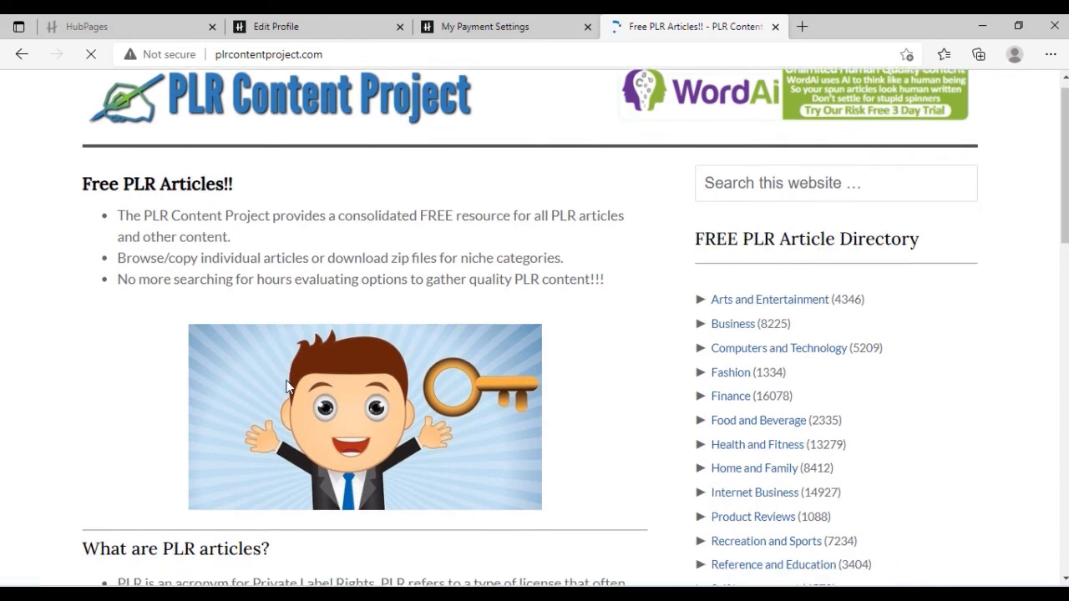
{"action": "scroll", "coordinate": [582, 330], "scroll_direction": "down", "scroll_amount": 1}
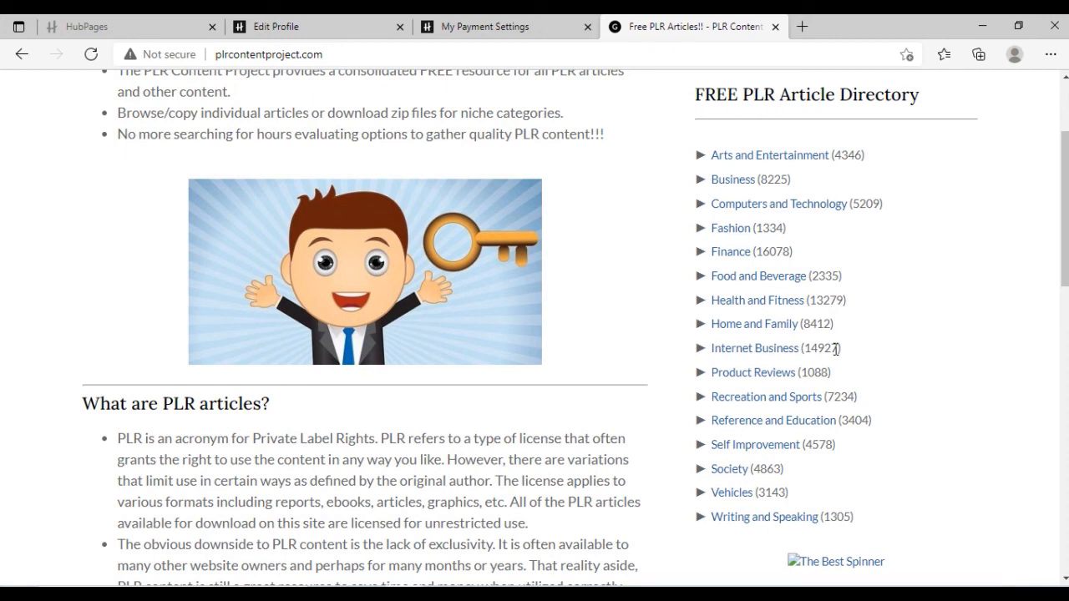
{"action": "left_click_drag", "start_coordinate": [847, 351], "coordinate": [715, 357]}
{"action": "left_click", "coordinate": [870, 359]}
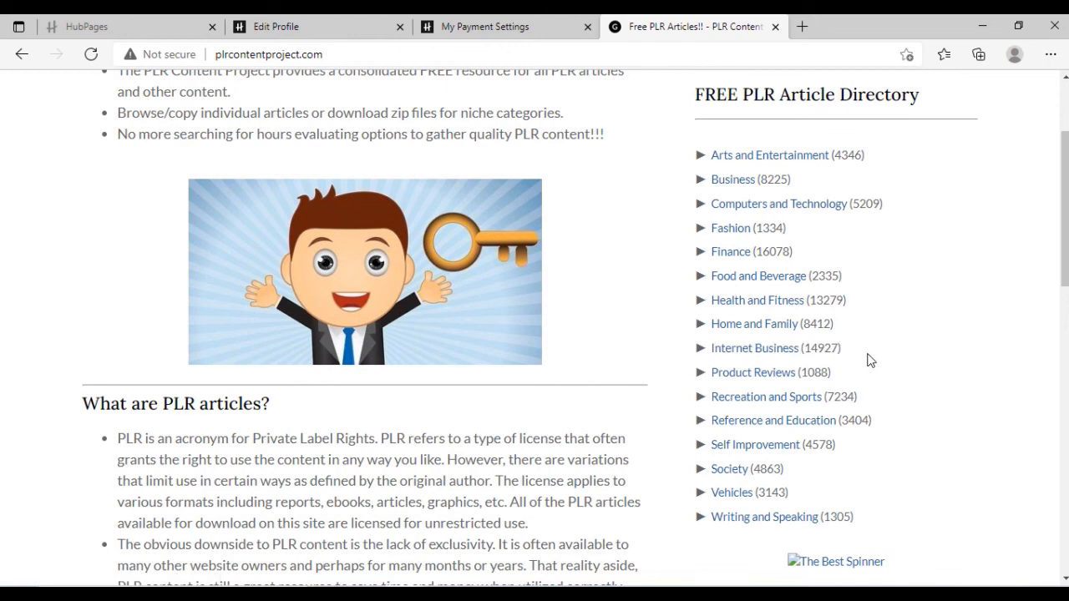
{"action": "left_click", "coordinate": [783, 355]}
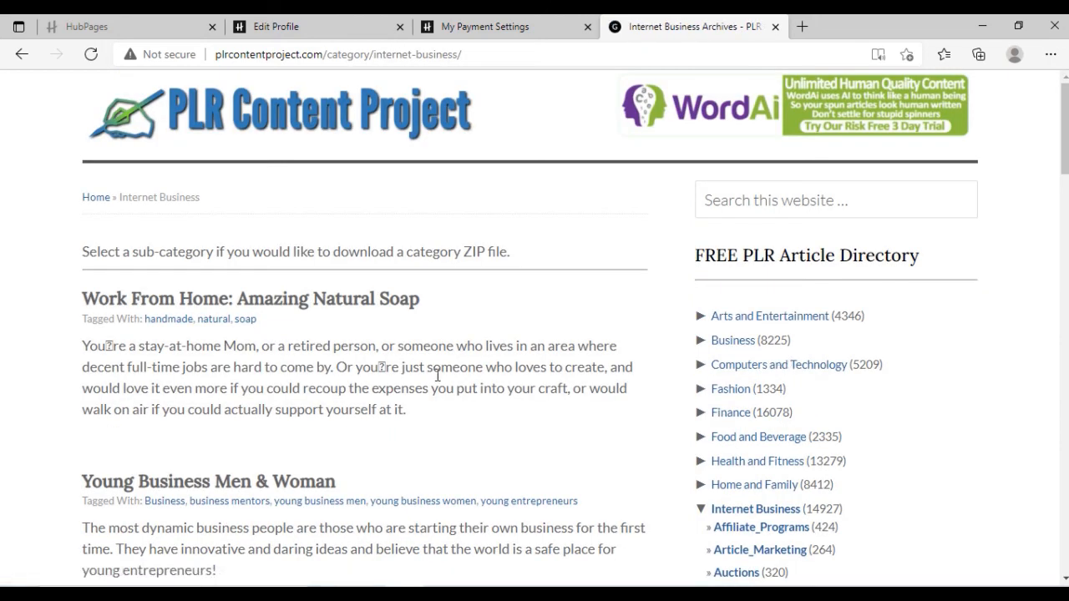
- Examine the Internet Business article list for titles, tags and excerpts on topics such as search engines and marketing
{"action": "scroll", "coordinate": [432, 383], "scroll_direction": "down", "scroll_amount": 2}
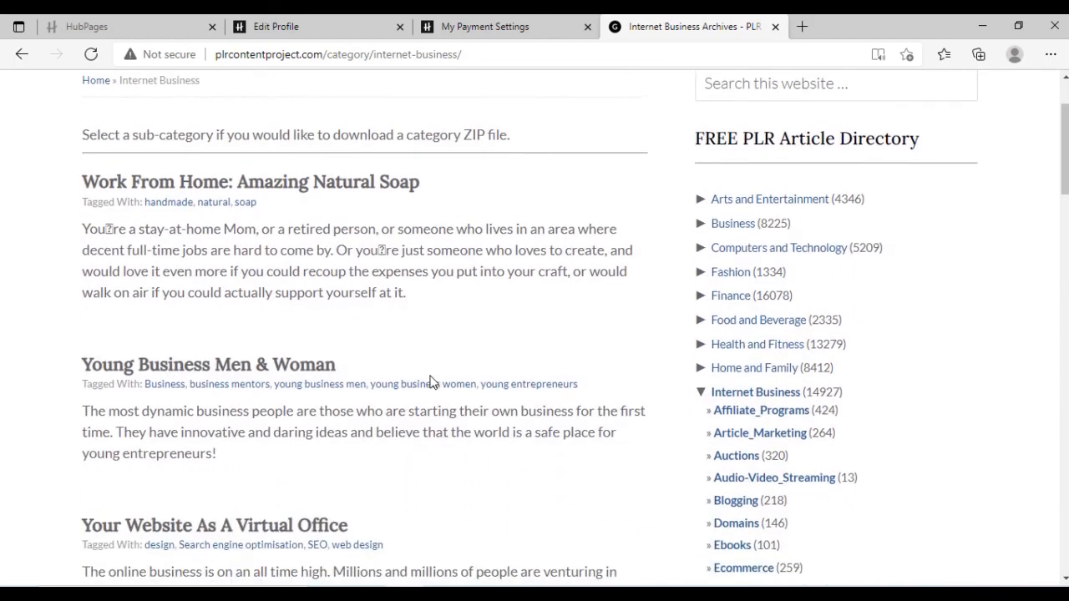
{"action": "scroll", "coordinate": [432, 383], "scroll_direction": "down", "scroll_amount": 5}
{"action": "scroll", "coordinate": [430, 382], "scroll_direction": "up", "scroll_amount": 1}
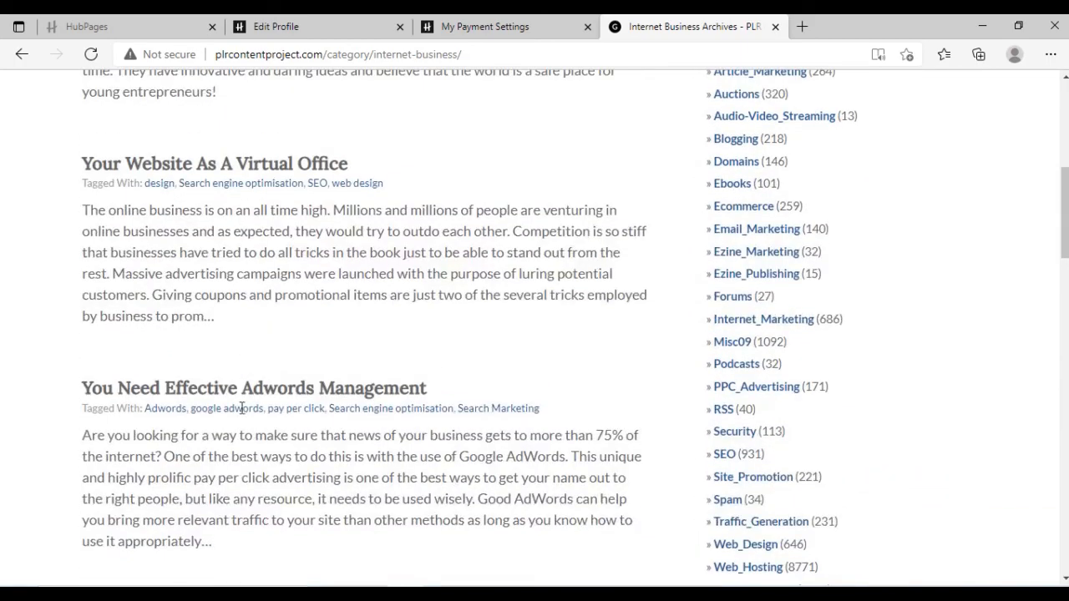
{"action": "scroll", "coordinate": [342, 400], "scroll_direction": "down", "scroll_amount": 3}
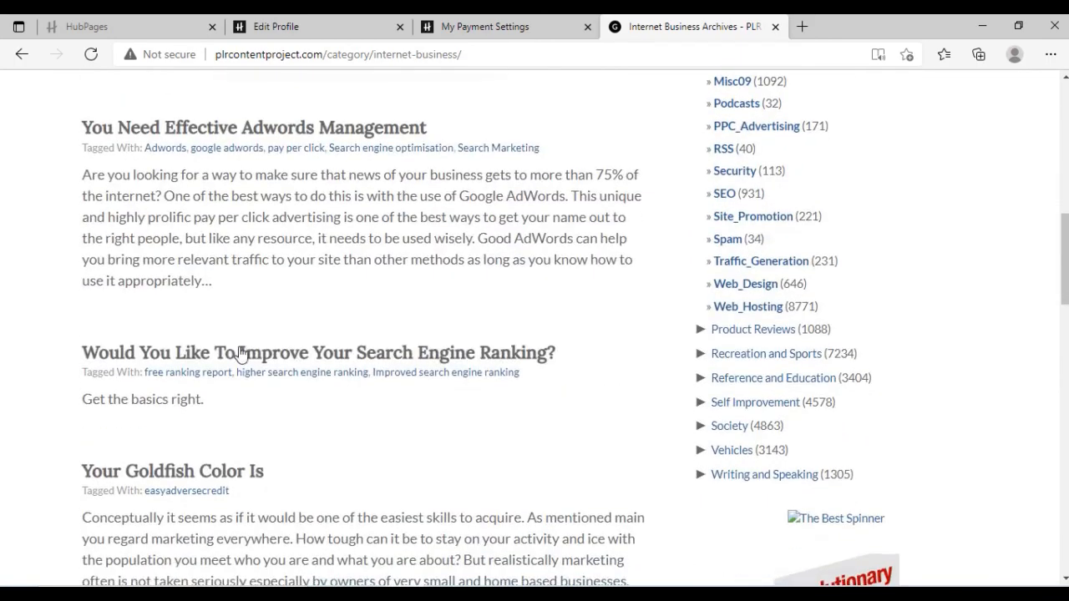
{"action": "scroll", "coordinate": [349, 484], "scroll_direction": "down", "scroll_amount": 2}
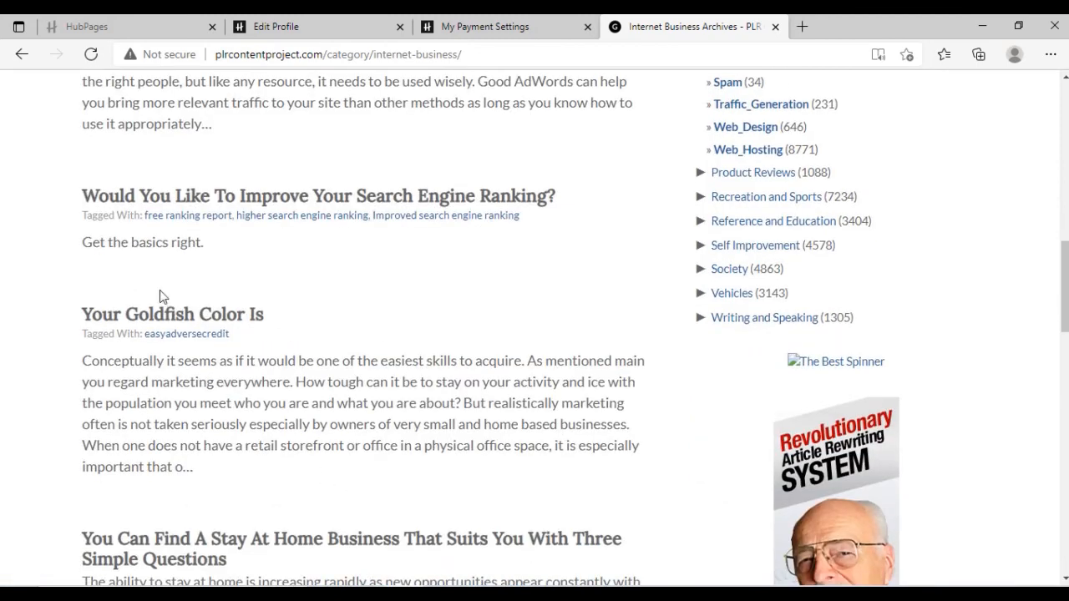
{"action": "scroll", "coordinate": [172, 455], "scroll_direction": "down", "scroll_amount": 2}
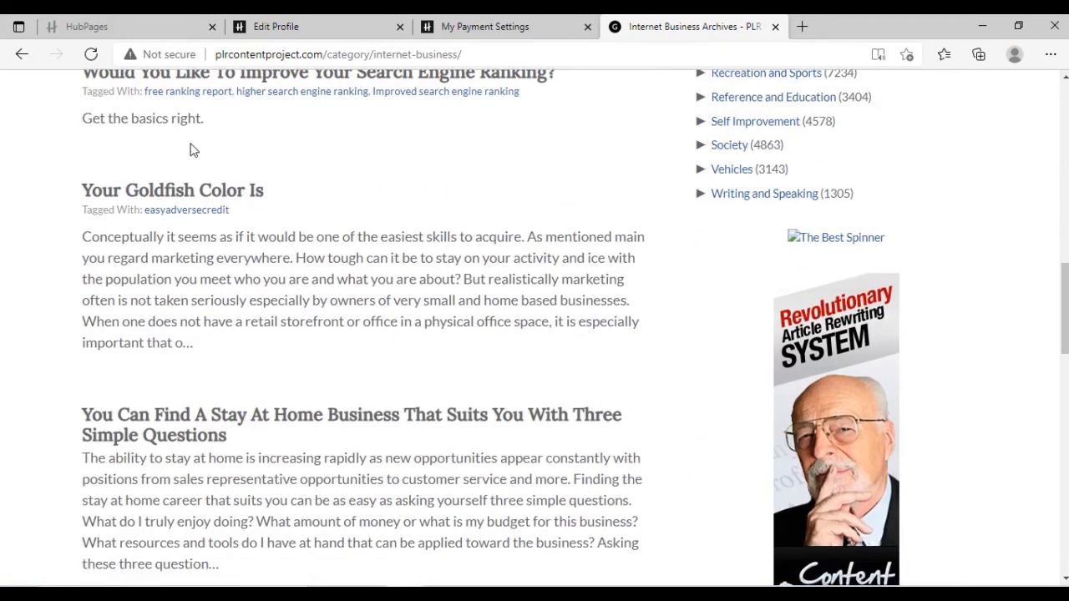
{"action": "scroll", "coordinate": [269, 254], "scroll_direction": "up", "scroll_amount": 1}
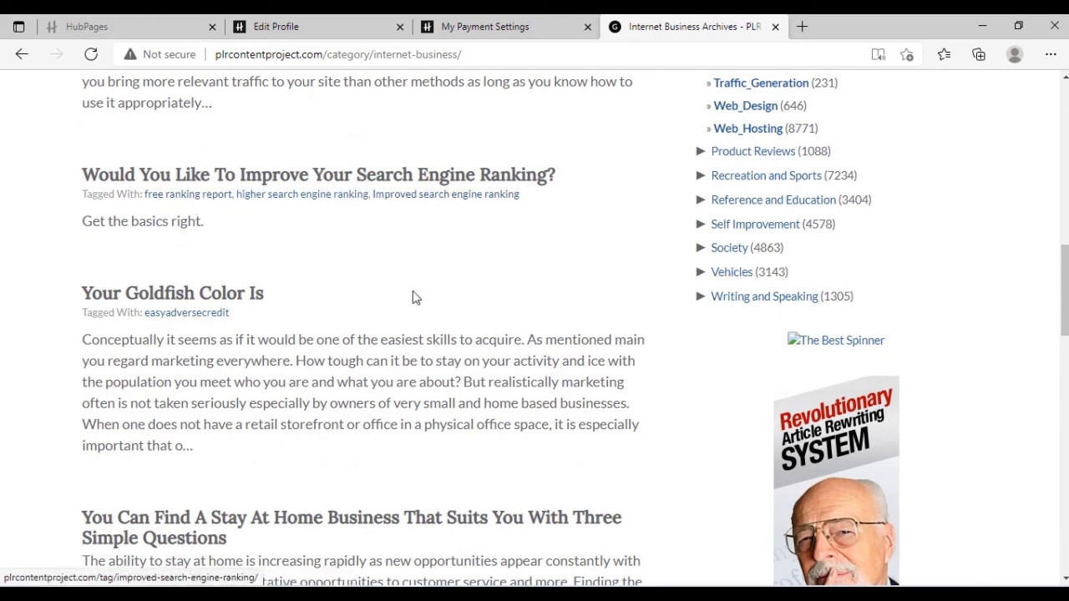
{"action": "scroll", "coordinate": [276, 333], "scroll_direction": "down", "scroll_amount": 5}
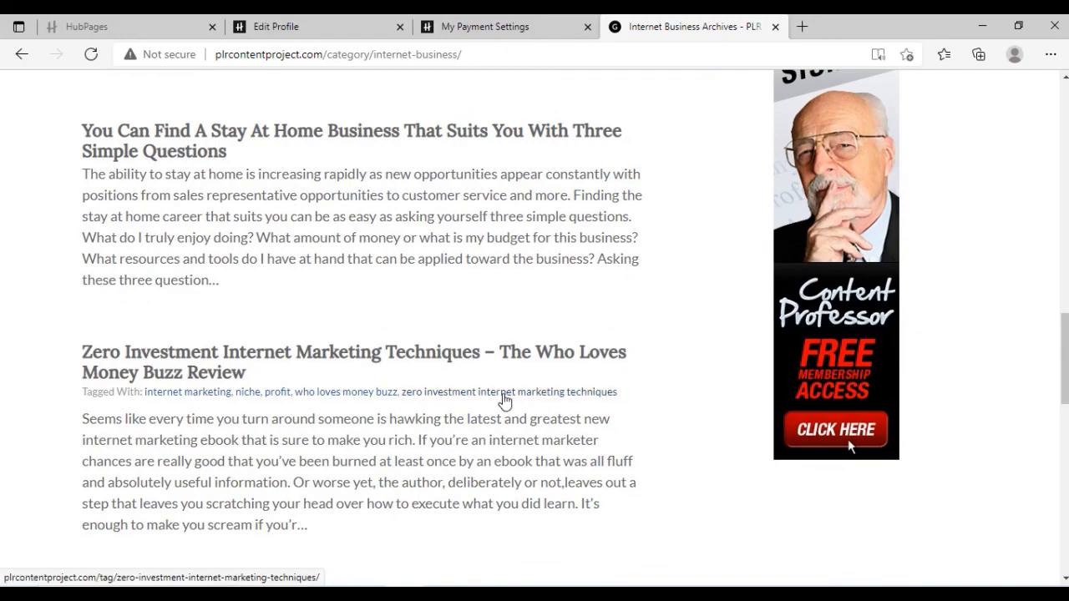
{"action": "scroll", "coordinate": [504, 401], "scroll_direction": "up", "scroll_amount": 15}
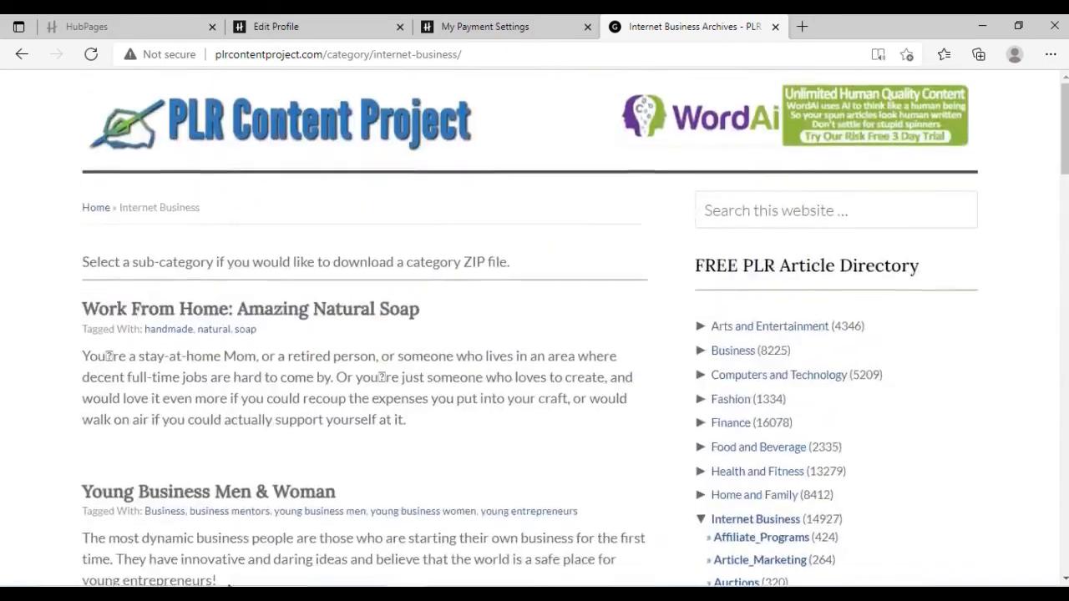
{"action": "scroll", "coordinate": [228, 586], "scroll_direction": "down", "scroll_amount": 1}
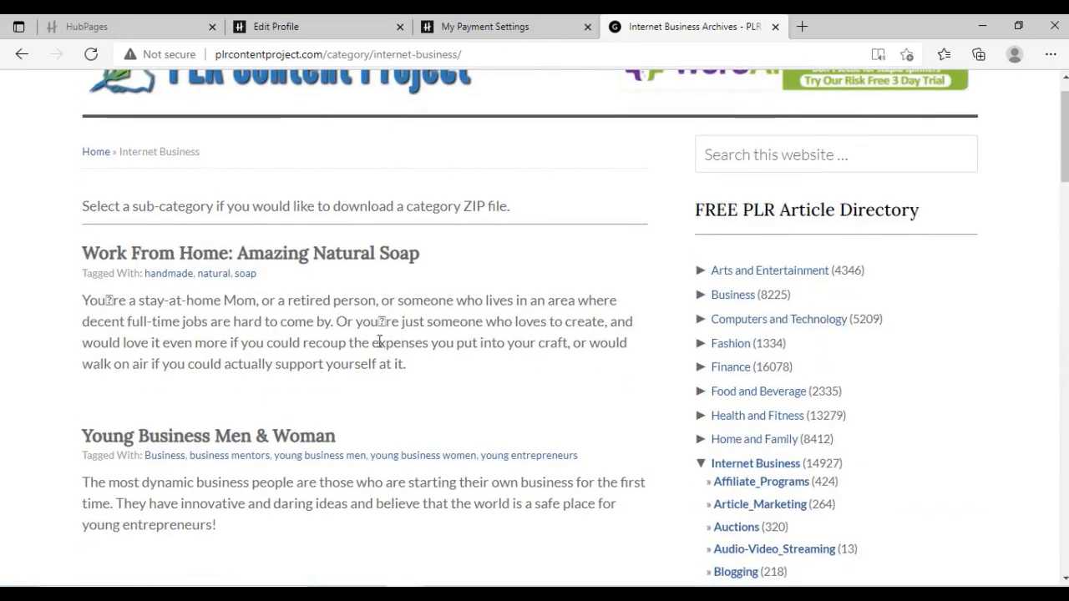
{"action": "scroll", "coordinate": [380, 347], "scroll_direction": "down", "scroll_amount": 1}
{"action": "scroll", "coordinate": [342, 359], "scroll_direction": "down", "scroll_amount": 3}
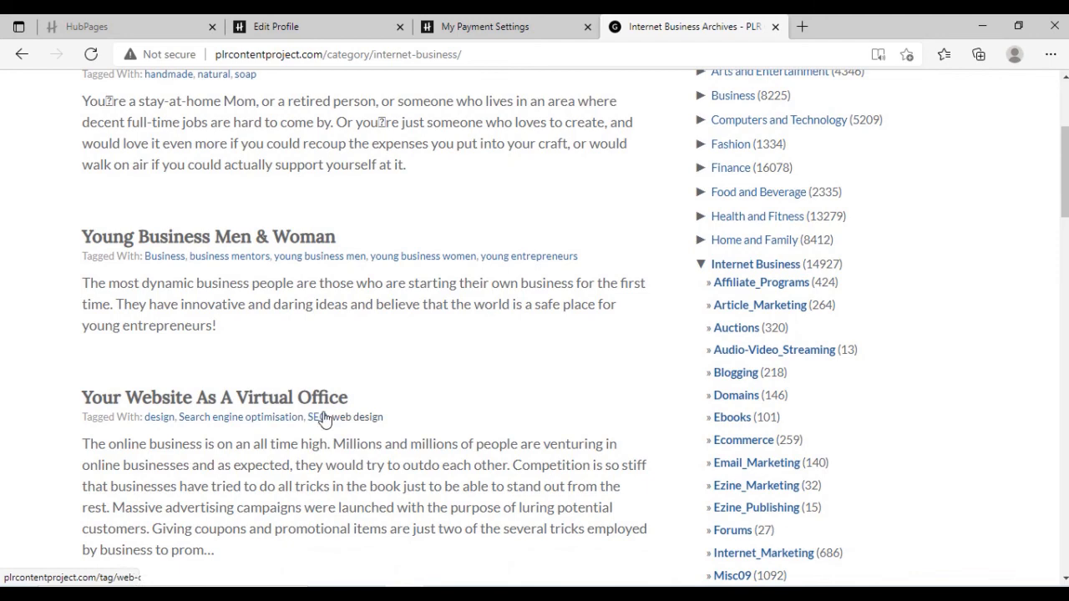
- Open the Search engine optimisation tag of the article "Your Website As A Virtual Office" and browse the articles listed there
{"action": "left_click", "coordinate": [223, 422]}
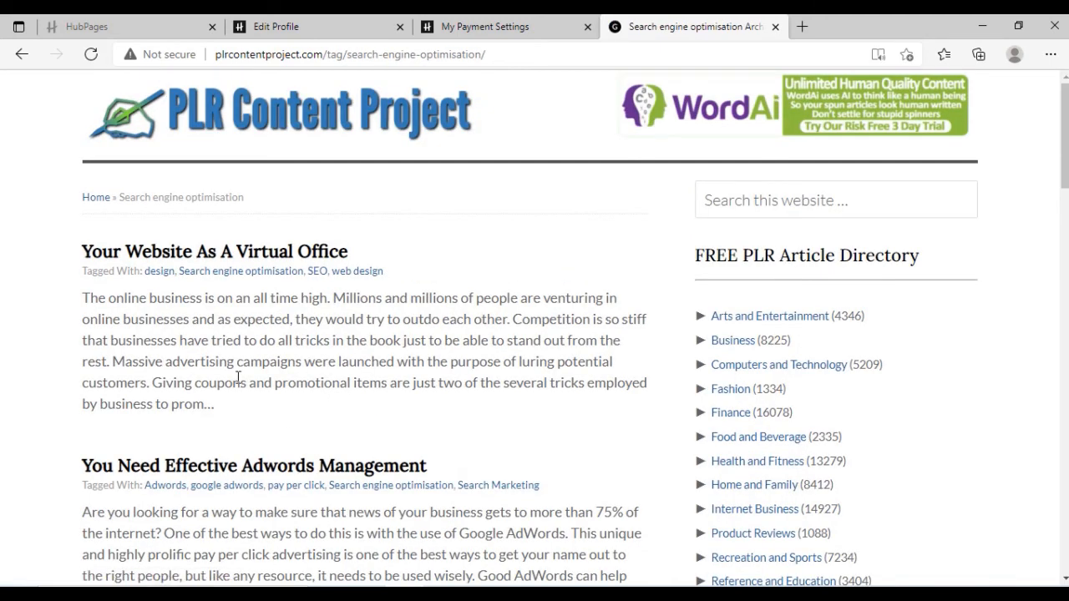
{"action": "scroll", "coordinate": [238, 377], "scroll_direction": "down", "scroll_amount": 5}
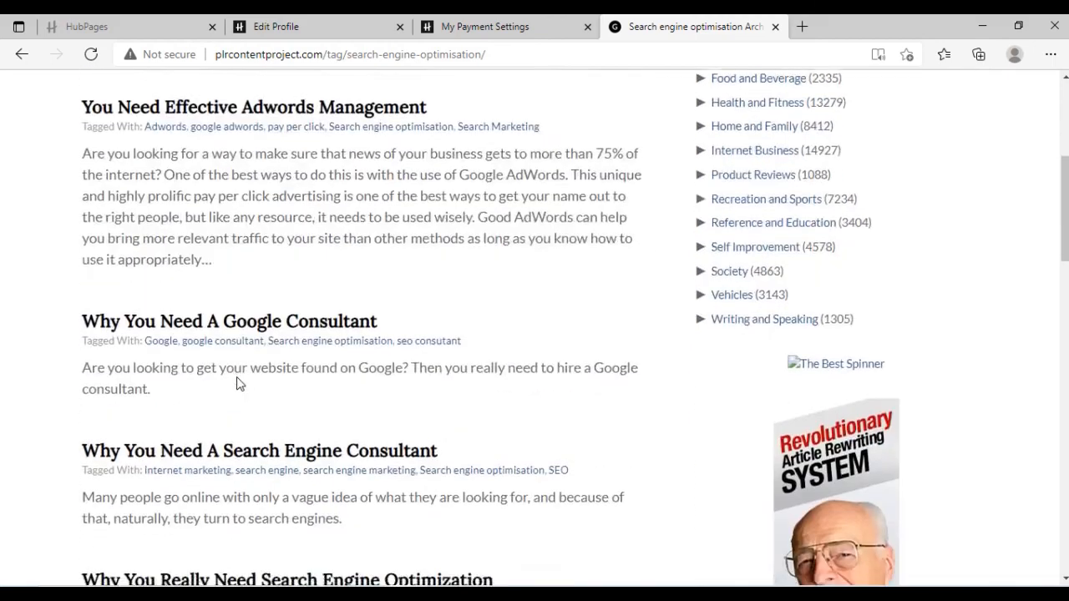
{"action": "scroll", "coordinate": [317, 340], "scroll_direction": "down", "scroll_amount": 3}
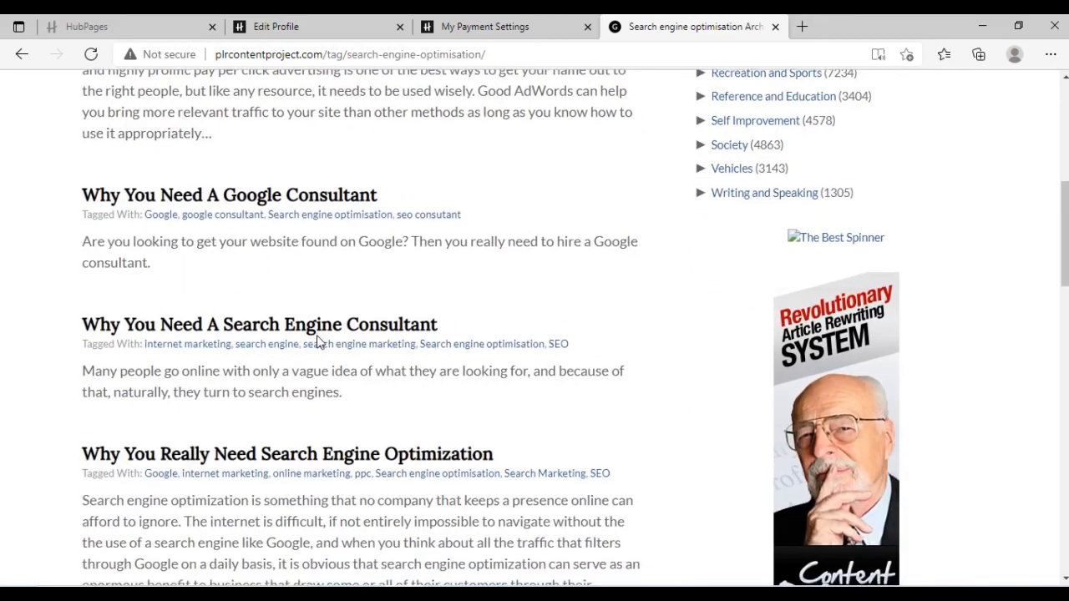
{"action": "scroll", "coordinate": [319, 334], "scroll_direction": "down", "scroll_amount": 3}
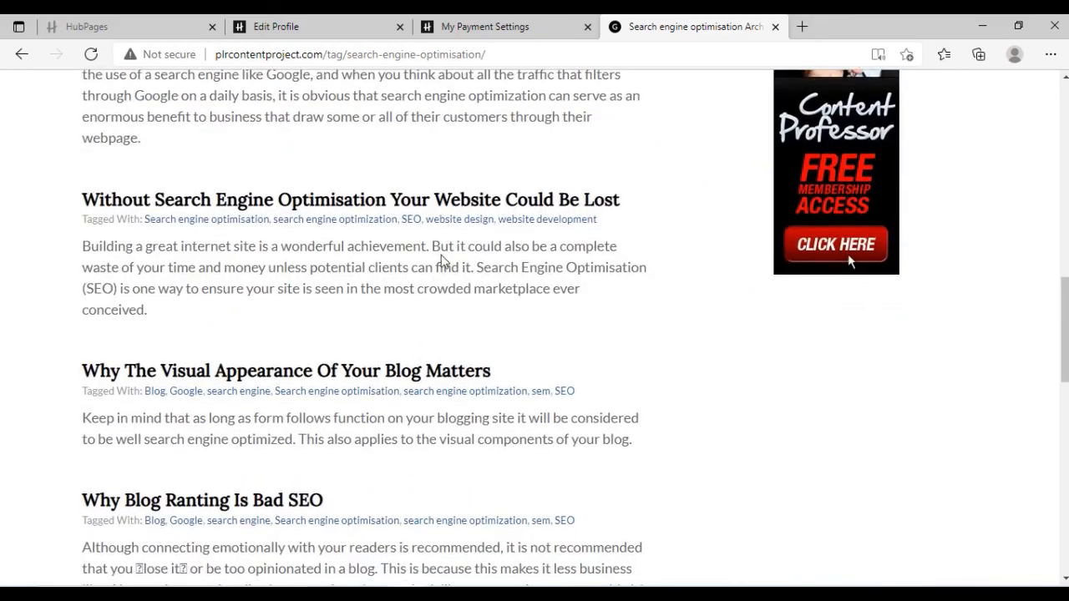
- Open the website design tag of "Without Search Engine Optimisation Your Website Could Be Lost" and browse its articles
{"action": "left_click", "coordinate": [472, 225]}
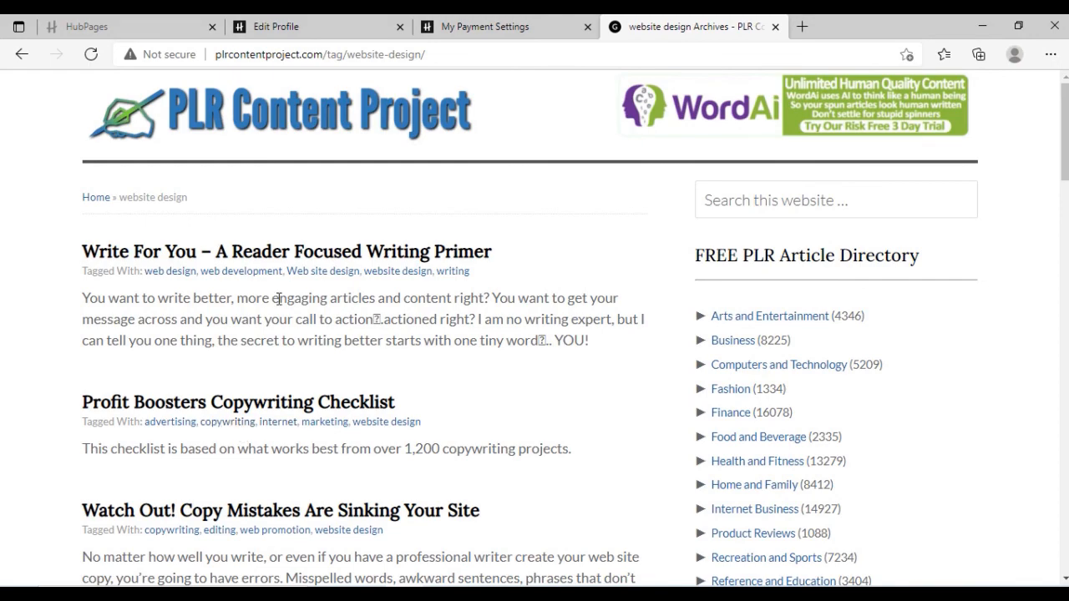
{"action": "scroll", "coordinate": [351, 393], "scroll_direction": "down", "scroll_amount": 2}
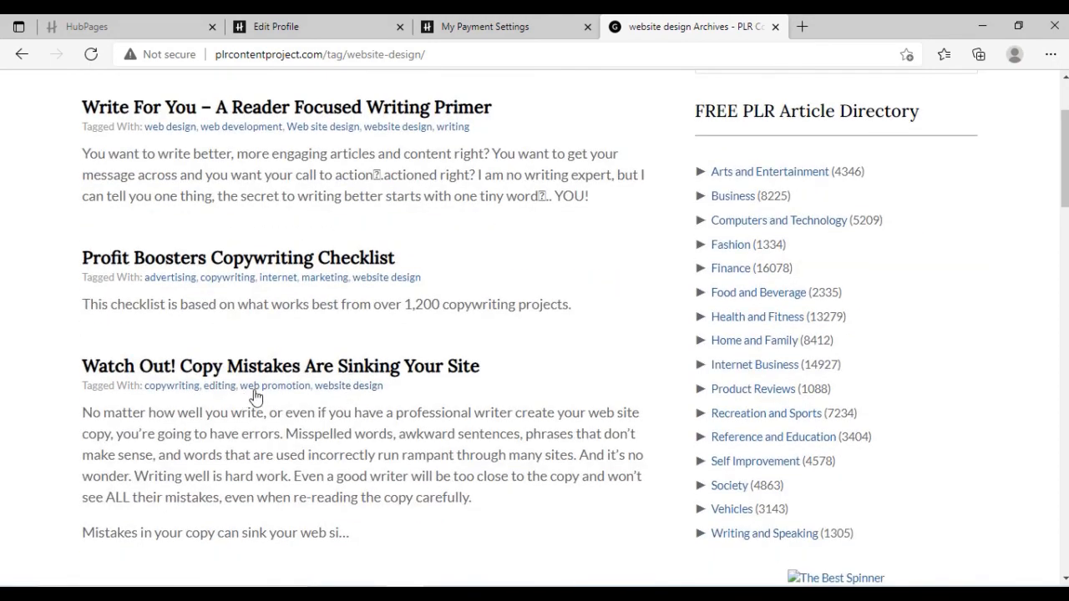
{"action": "scroll", "coordinate": [342, 339], "scroll_direction": "down", "scroll_amount": 2}
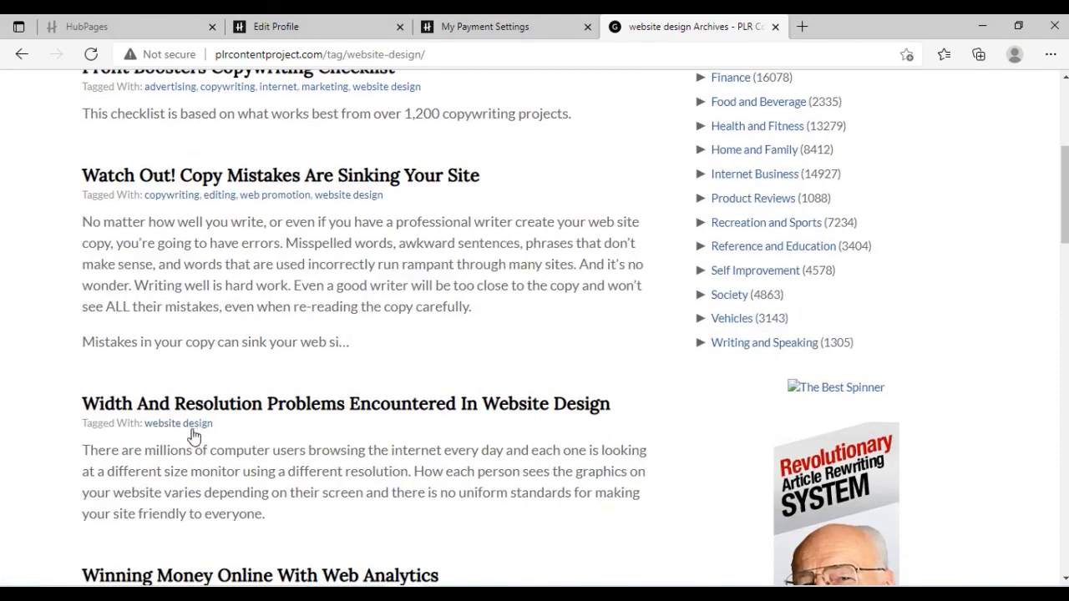
{"action": "left_click", "coordinate": [181, 425]}
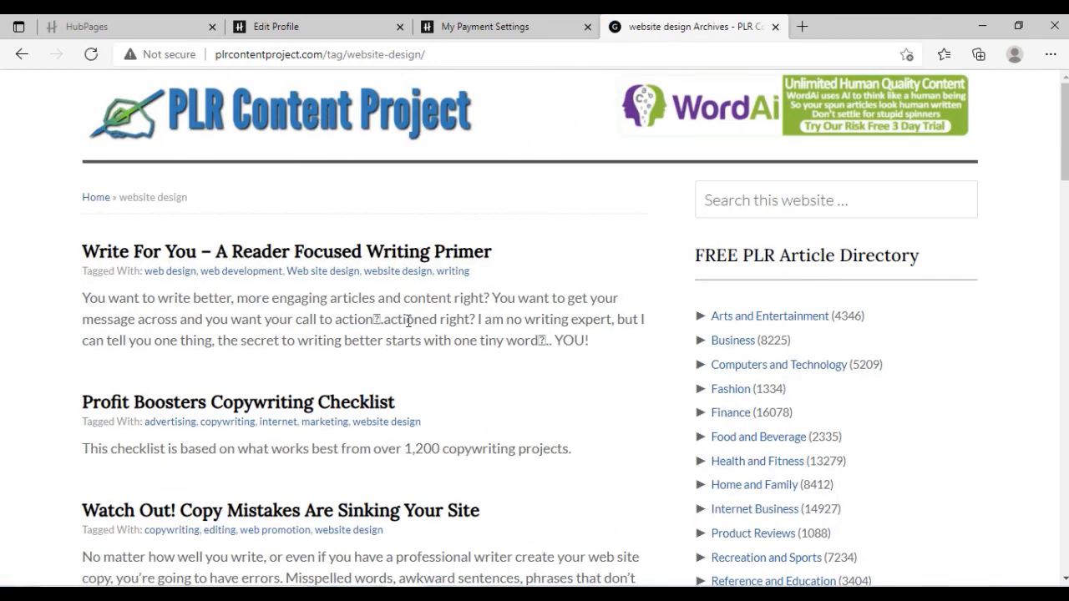
{"action": "scroll", "coordinate": [408, 322], "scroll_direction": "down", "scroll_amount": 1}
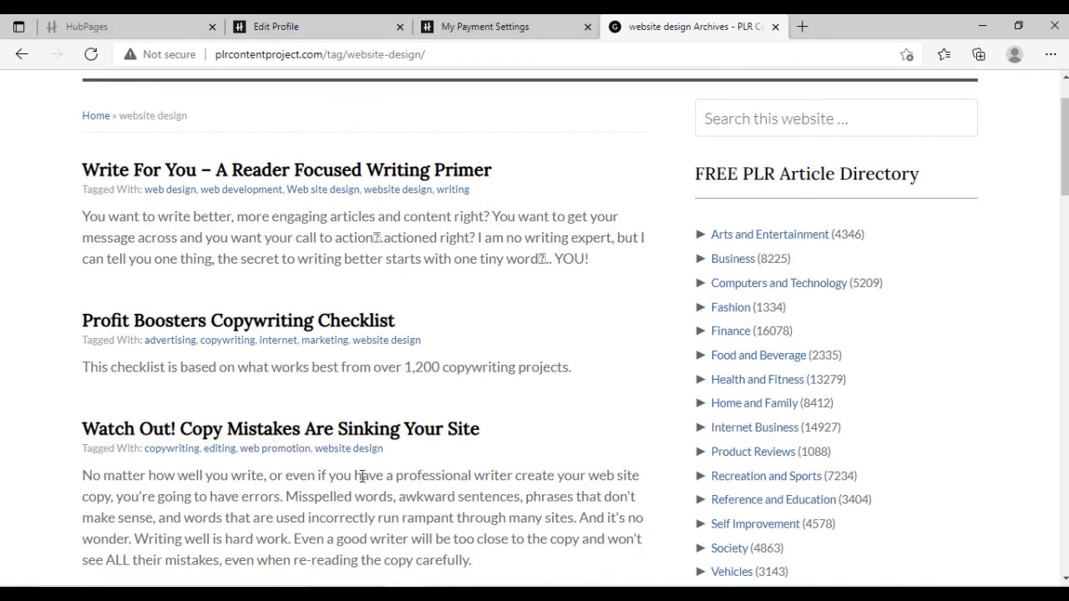
- Browse the website design articles and open the SEO tag of "Without Search Engine Optimisation Your Website Could Be Lost"
{"action": "scroll", "coordinate": [403, 388], "scroll_direction": "down", "scroll_amount": 1}
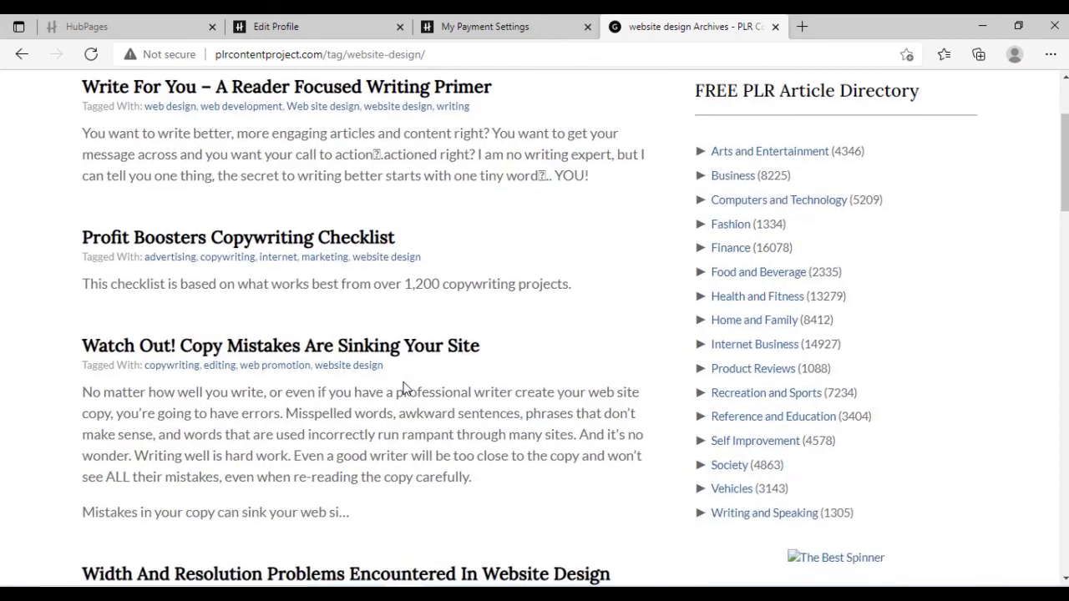
{"action": "scroll", "coordinate": [404, 388], "scroll_direction": "down", "scroll_amount": 1}
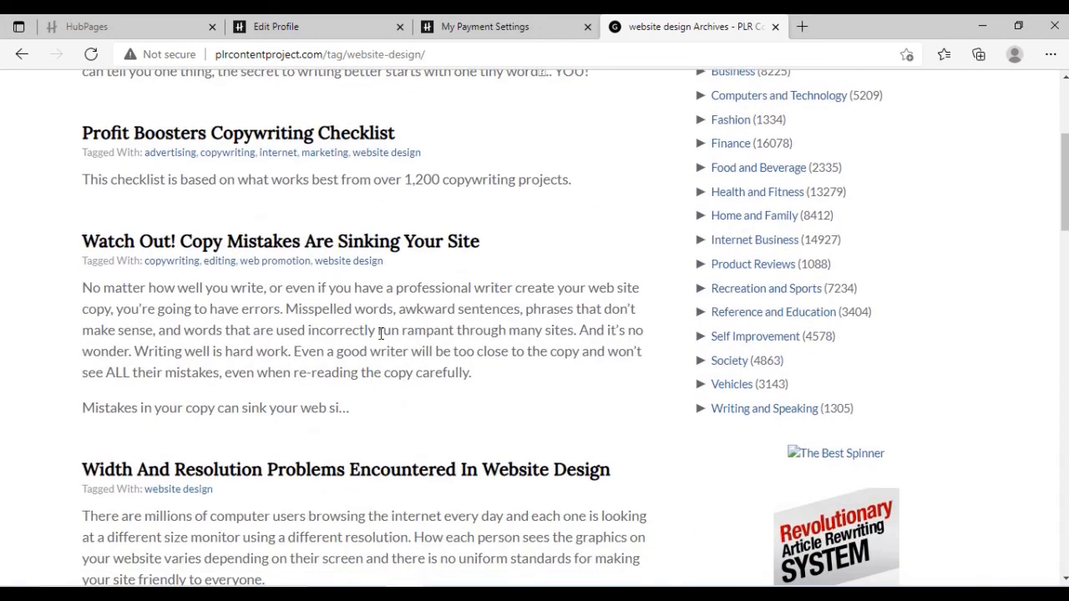
{"action": "scroll", "coordinate": [317, 408], "scroll_direction": "down", "scroll_amount": 1}
{"action": "scroll", "coordinate": [317, 408], "scroll_direction": "down", "scroll_amount": 2}
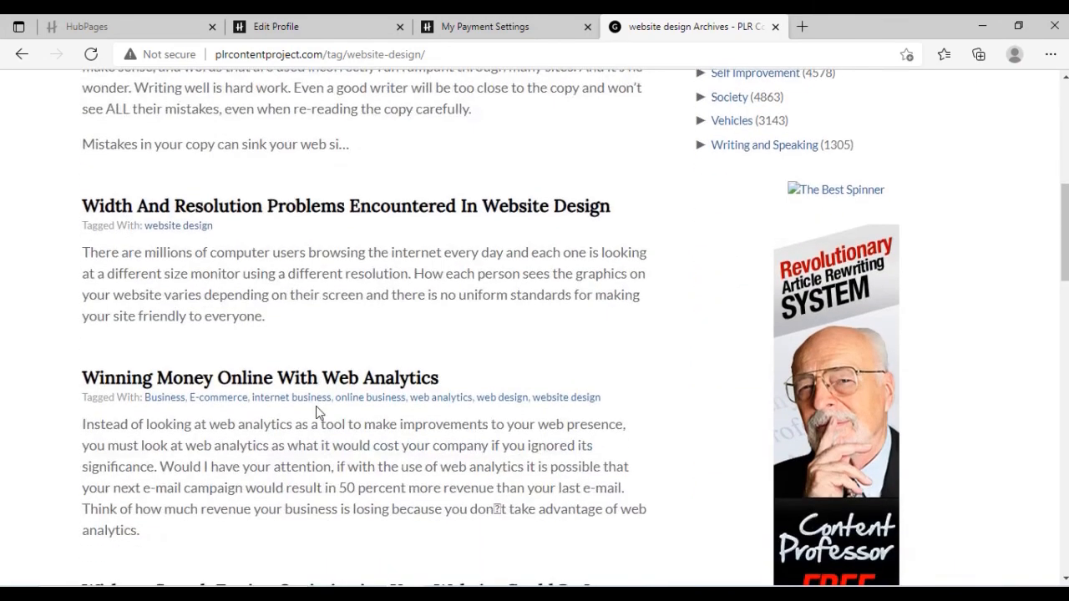
{"action": "scroll", "coordinate": [316, 406], "scroll_direction": "down", "scroll_amount": 2}
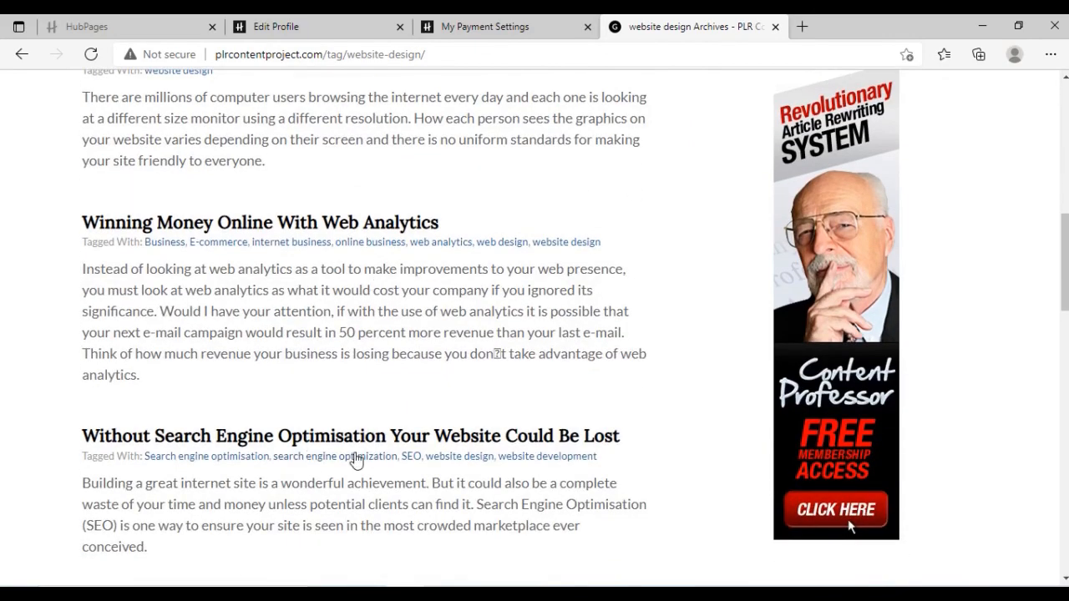
{"action": "left_click", "coordinate": [412, 464]}
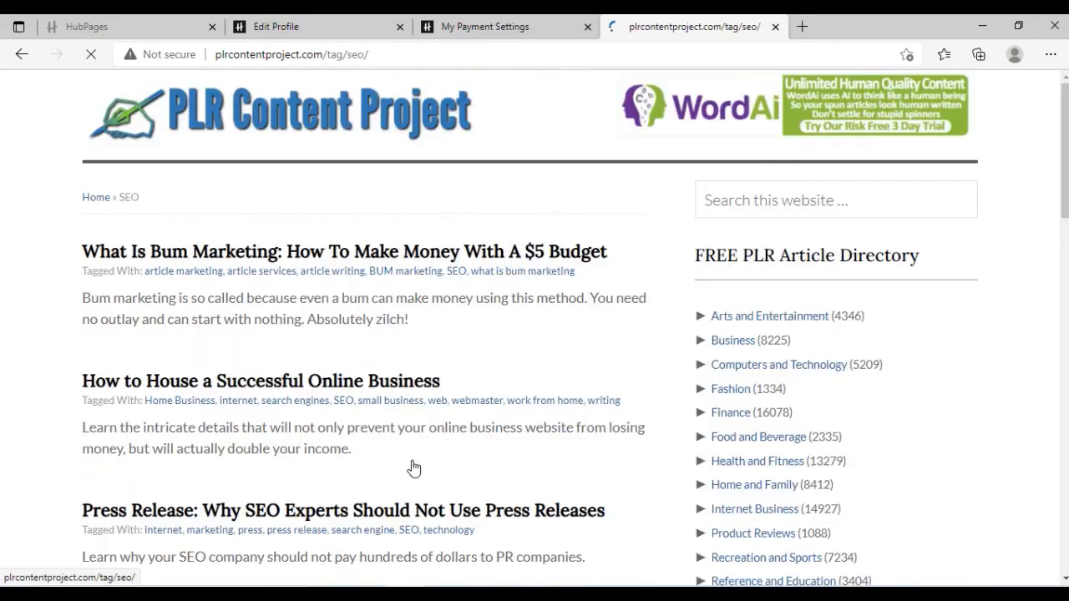
- Examine the titles, tags and excerpts in the first page of SEO articles, down to the page navigation
{"action": "scroll", "coordinate": [413, 467], "scroll_direction": "down", "scroll_amount": 5}
{"action": "scroll", "coordinate": [413, 467], "scroll_direction": "down", "scroll_amount": 2}
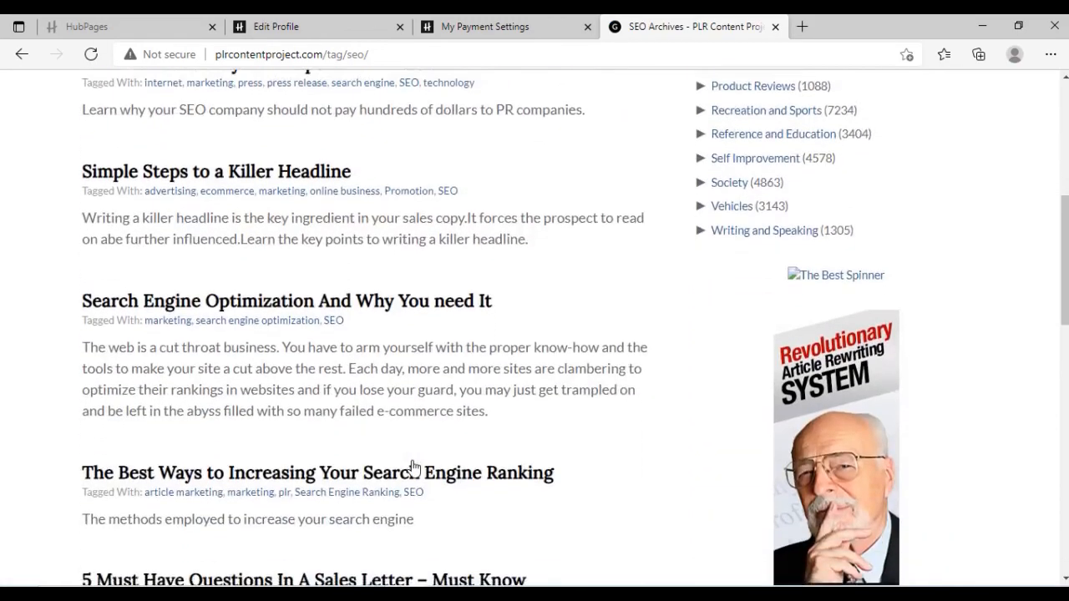
{"action": "scroll", "coordinate": [413, 467], "scroll_direction": "down", "scroll_amount": 2}
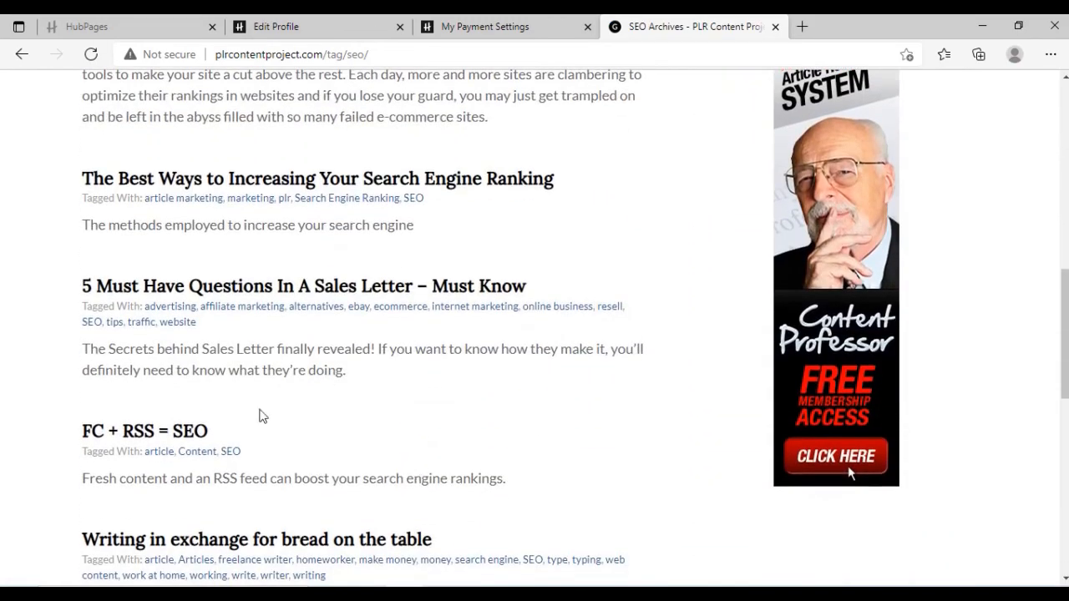
{"action": "scroll", "coordinate": [281, 349], "scroll_direction": "down", "scroll_amount": 4}
{"action": "scroll", "coordinate": [280, 354], "scroll_direction": "down", "scroll_amount": 4}
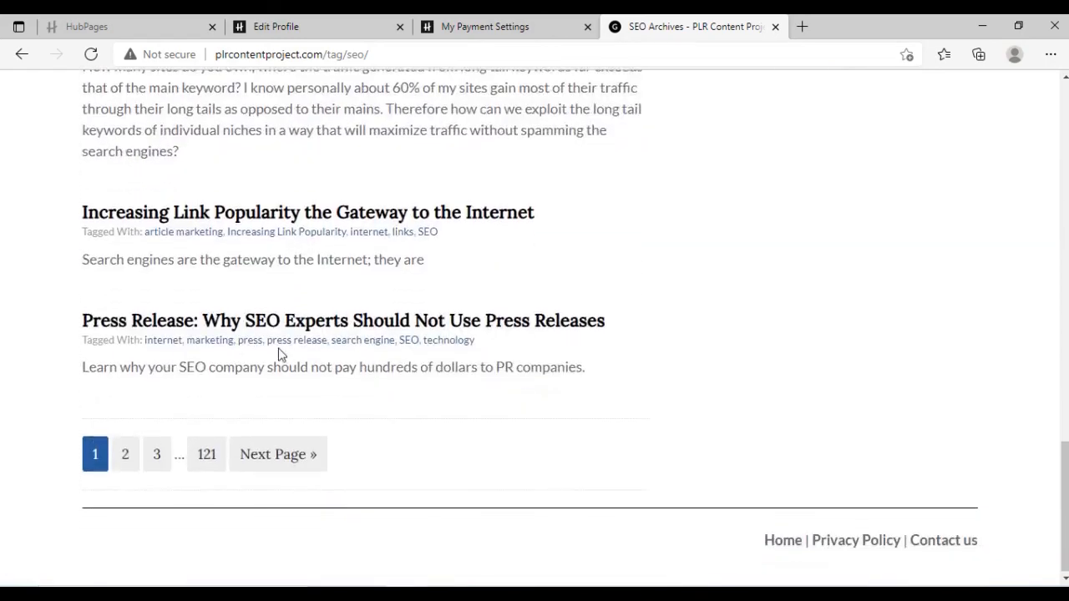
{"action": "scroll", "coordinate": [278, 351], "scroll_direction": "up", "scroll_amount": 3}
{"action": "scroll", "coordinate": [279, 349], "scroll_direction": "down", "scroll_amount": 3}
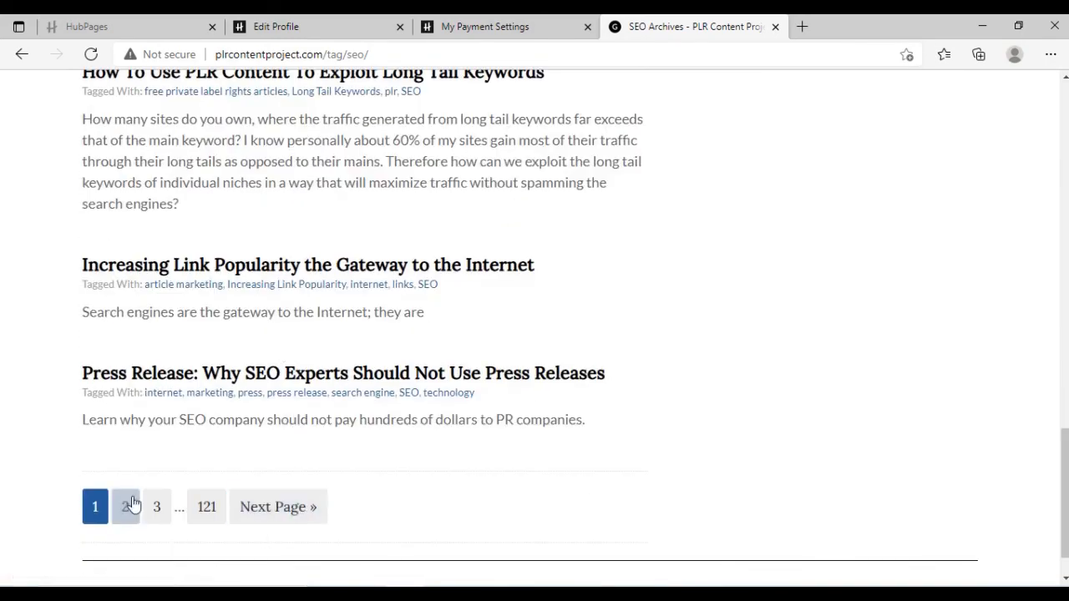
{"action": "scroll", "coordinate": [281, 210], "scroll_direction": "up", "scroll_amount": 10}
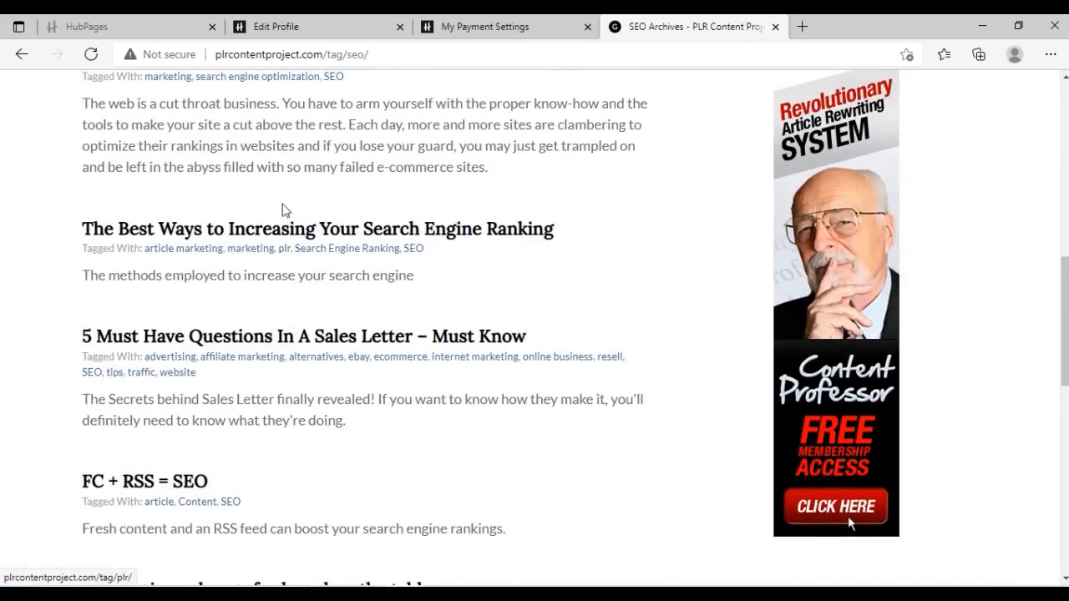
{"action": "scroll", "coordinate": [284, 203], "scroll_direction": "up", "scroll_amount": 6}
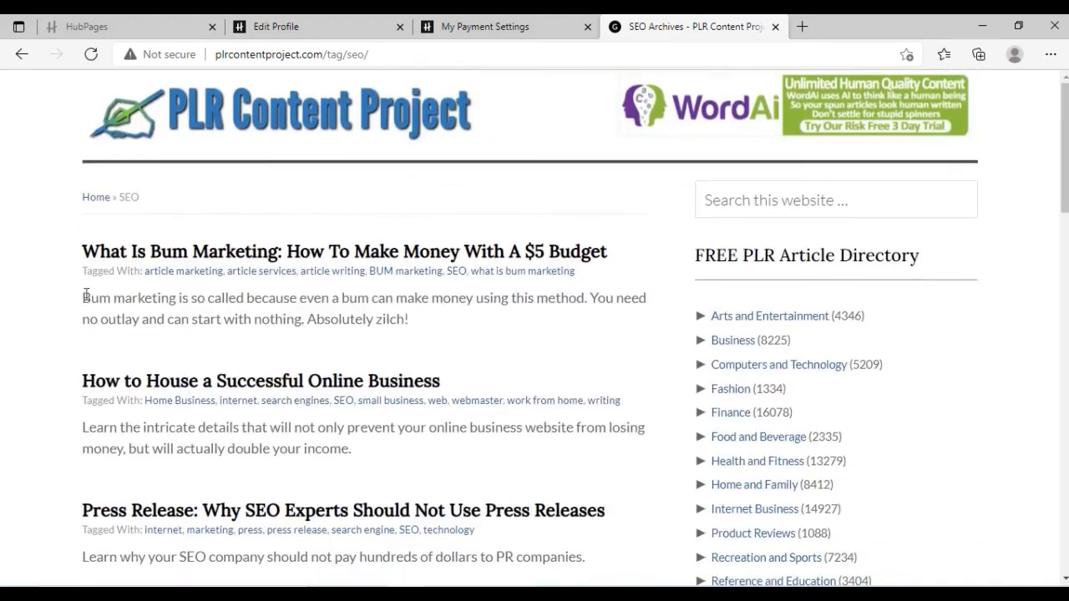
- Copy the SEO list from its "Home » SEO" heading through the "Search Engine Optimization And Why You need It" excerpt into Notepad, below the existing text
{"action": "left_click_drag", "start_coordinate": [77, 193], "coordinate": [377, 555]}
{"action": "left_click_drag", "start_coordinate": [578, 559], "coordinate": [556, 413]}
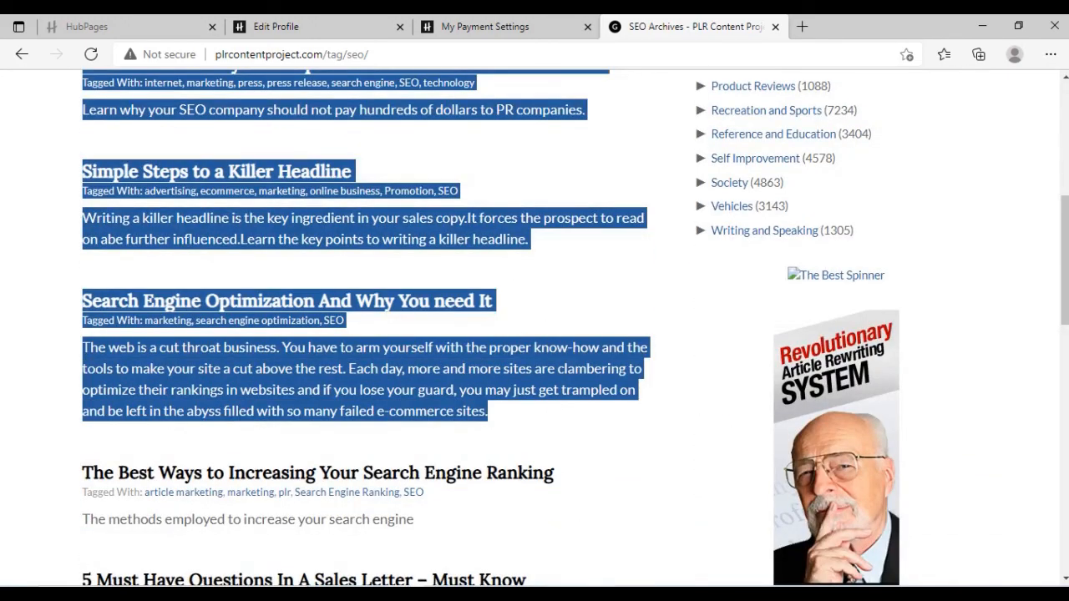
{"action": "key", "text": "alt+Tab"}
{"action": "key", "text": "ctrl+a"}
{"action": "key", "text": "ctrl+v"}
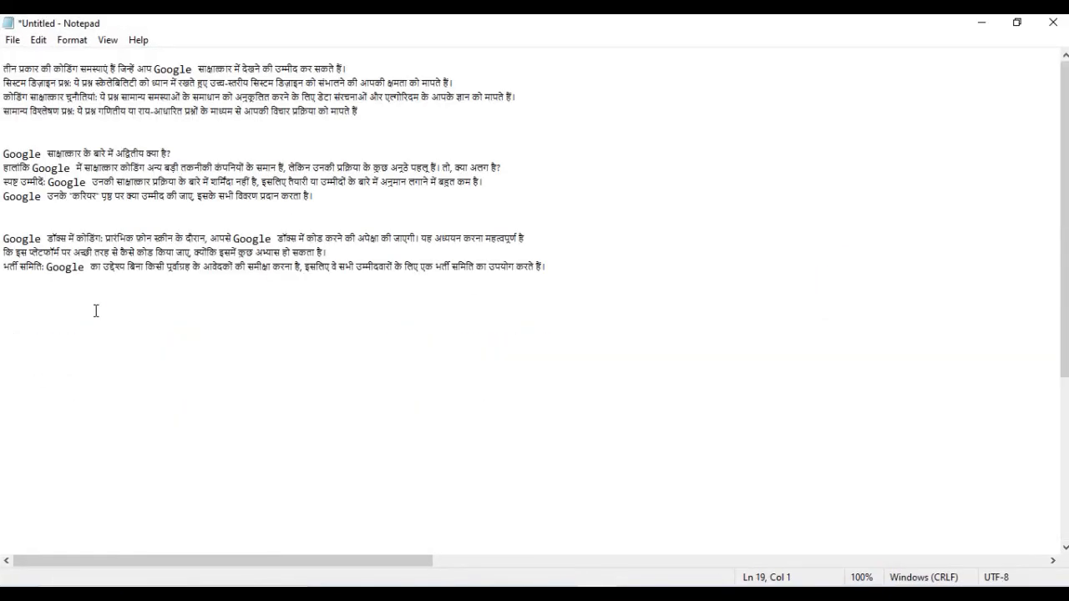
{"action": "key", "text": "ctrl+v"}
- Review the pasted SEO article titles, tags and excerpts in the Notepad document from "What Is Bum Marketing" onward
{"action": "scroll", "coordinate": [96, 311], "scroll_direction": "up", "scroll_amount": 5}
{"action": "scroll", "coordinate": [96, 310], "scroll_direction": "left", "scroll_amount": 10}
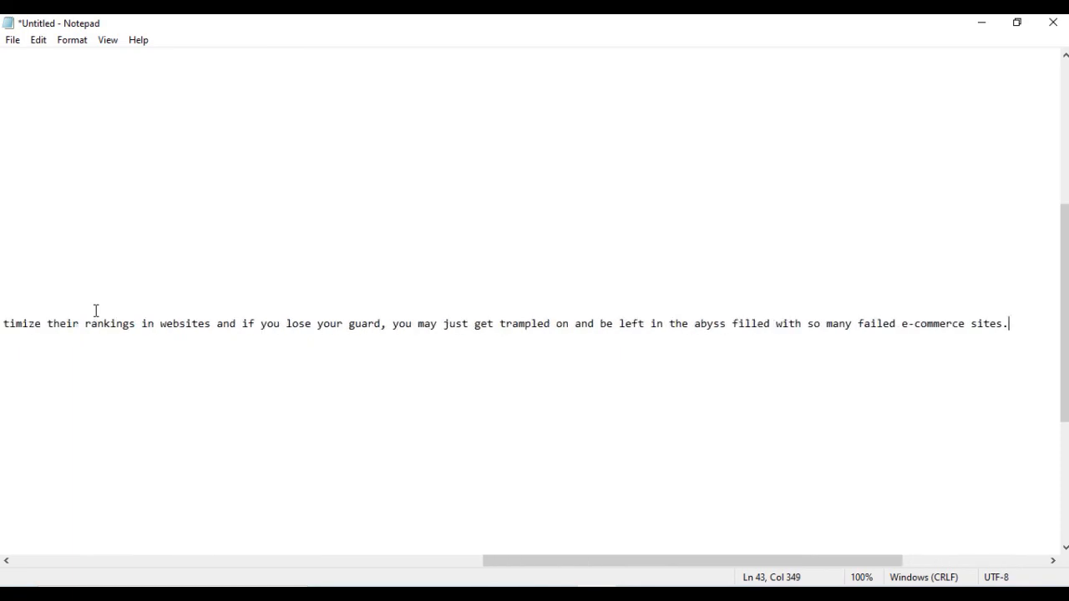
{"action": "scroll", "coordinate": [96, 310], "scroll_direction": "up", "scroll_amount": 4}
{"action": "scroll", "coordinate": [96, 311], "scroll_direction": "up", "scroll_amount": 1}
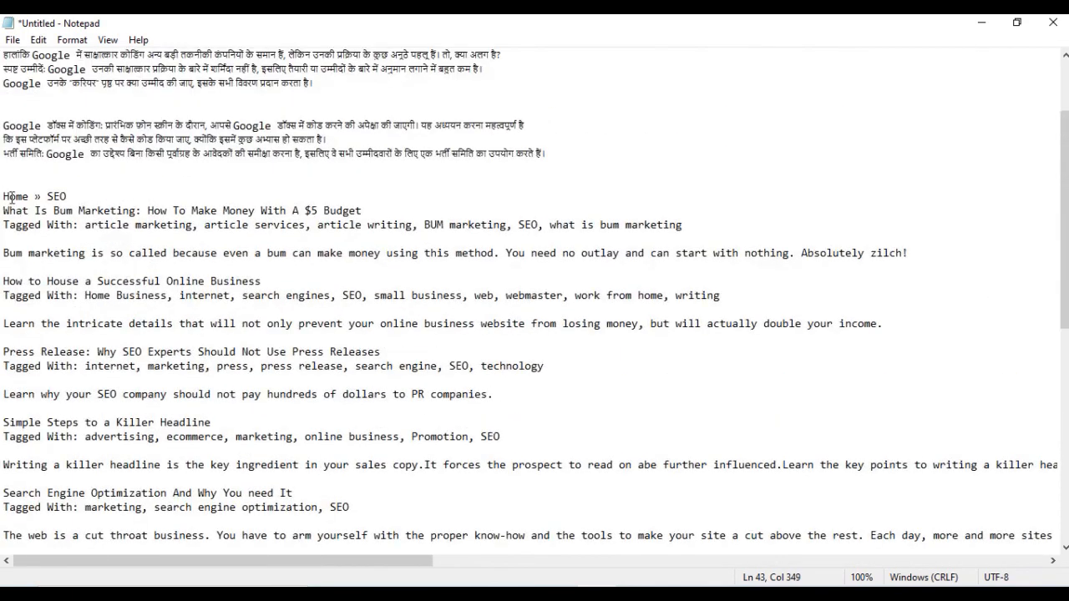
{"action": "scroll", "coordinate": [96, 310], "scroll_direction": "down", "scroll_amount": 1}
{"action": "left_click_drag", "start_coordinate": [3, 168], "coordinate": [354, 491]}
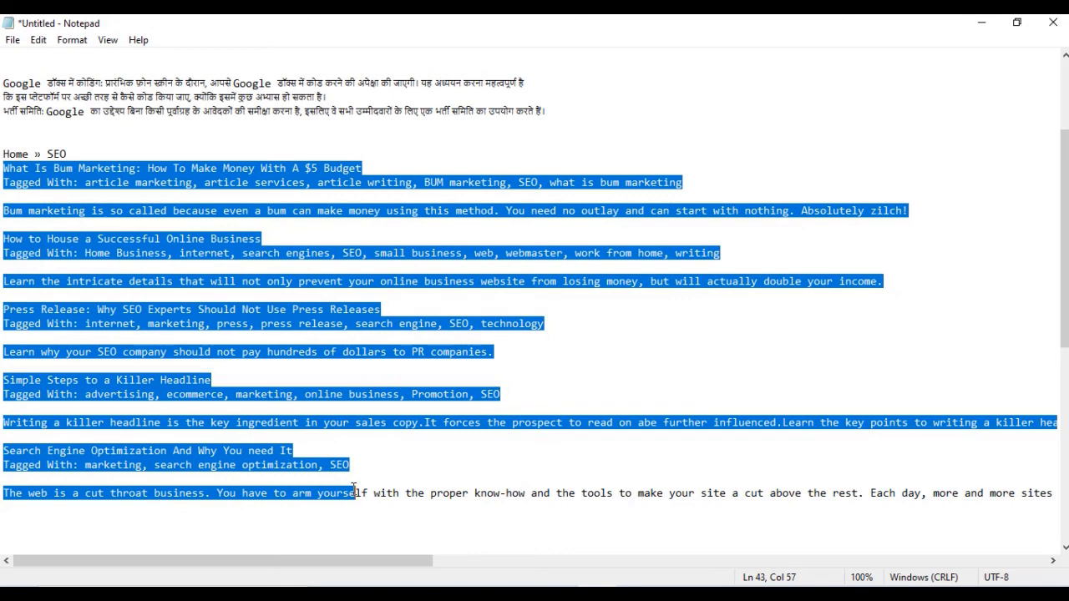
{"action": "left_click", "coordinate": [294, 267]}
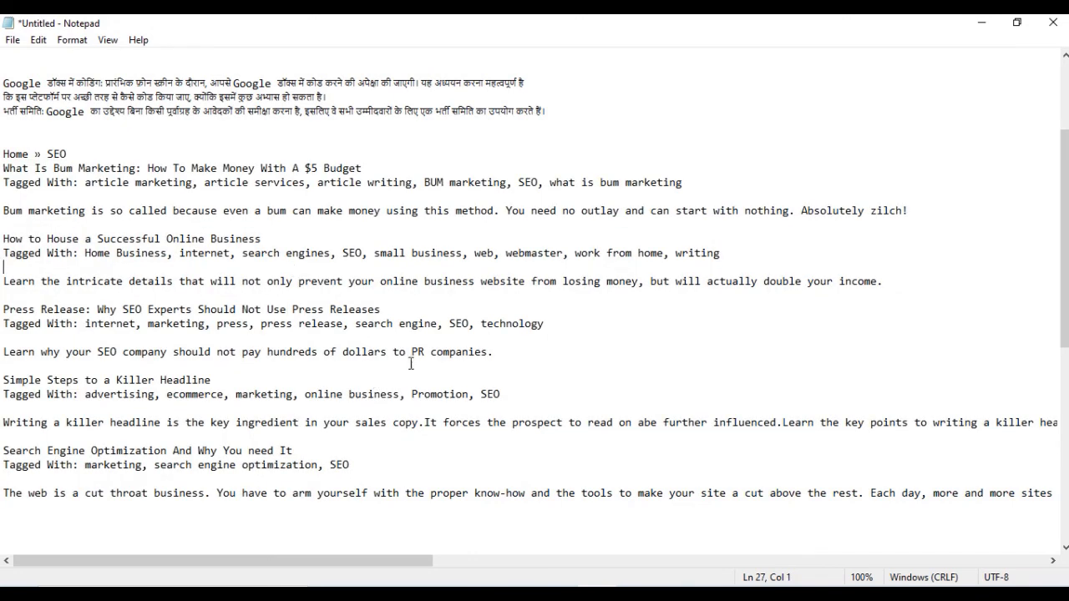
- Minimize Notepad to return to the SEO article list in the browser and clear the text selection there
{"action": "left_click", "coordinate": [982, 22]}
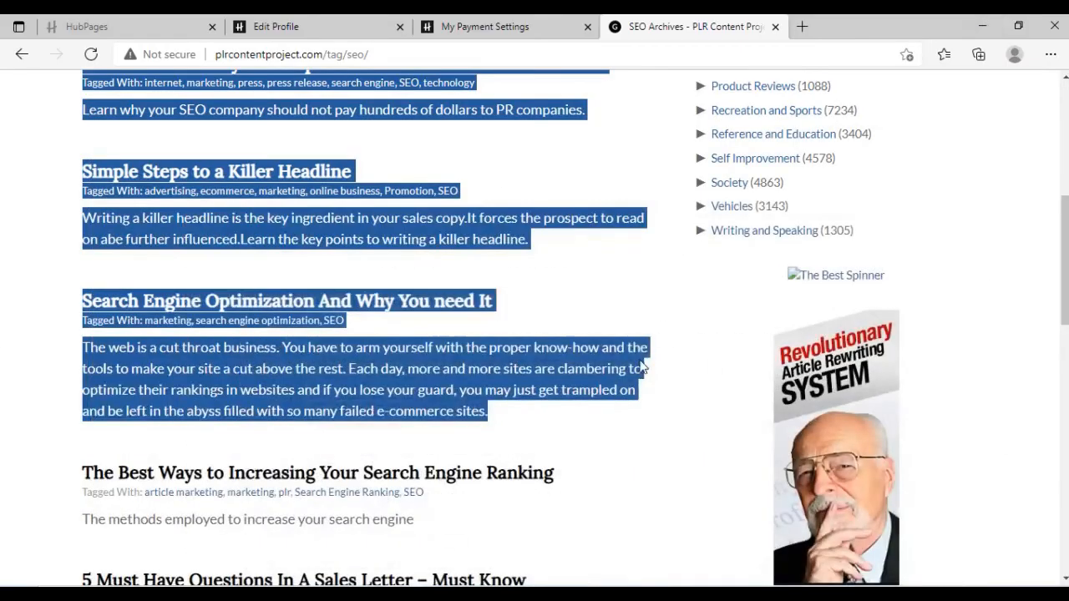
{"action": "left_click", "coordinate": [635, 458]}
{"action": "scroll", "coordinate": [634, 459], "scroll_direction": "up", "scroll_amount": 5}
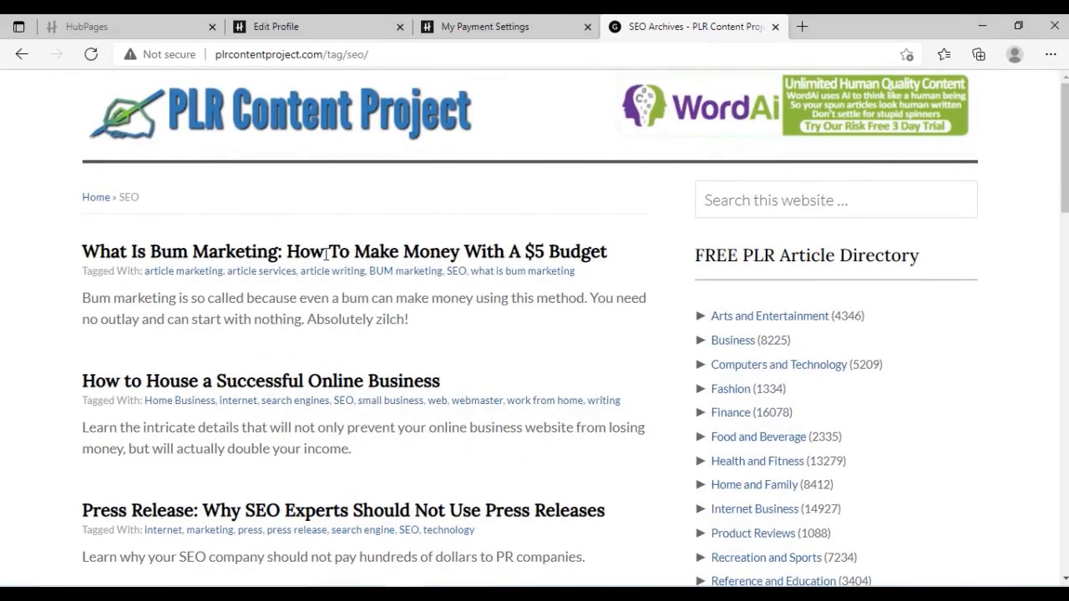